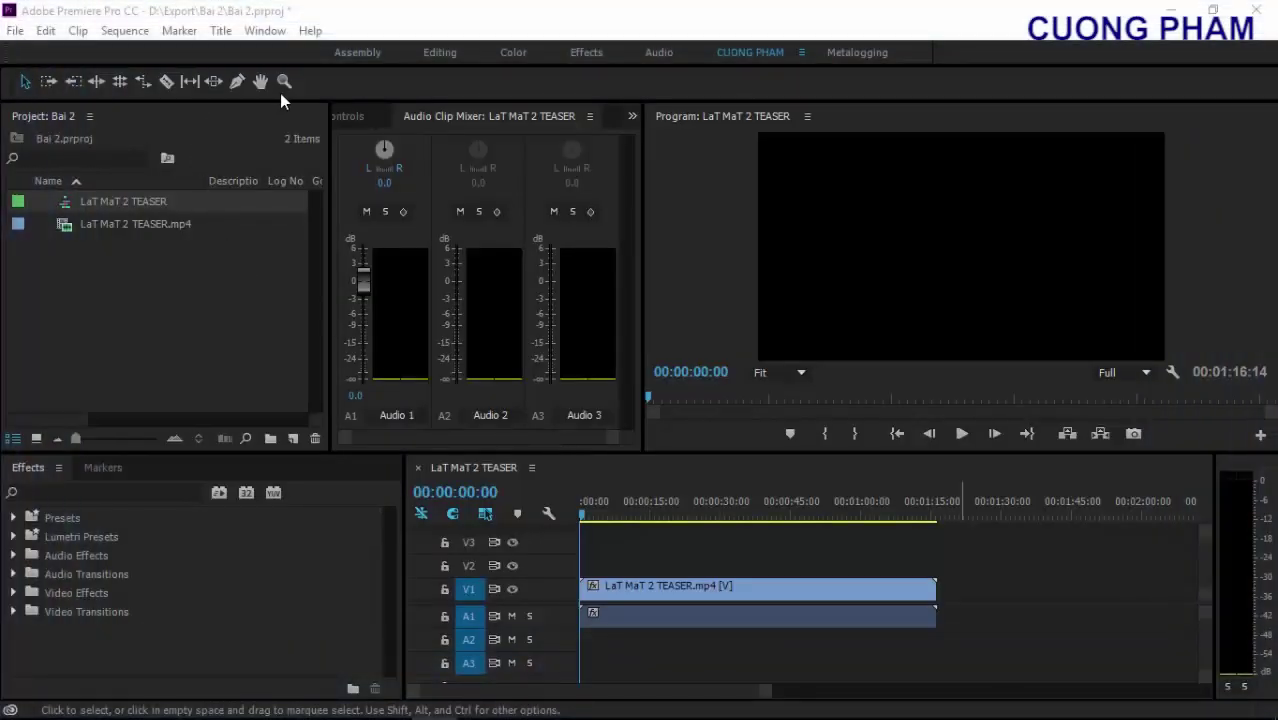
With the Selection Tool, select LaT MaT 2 TEASER.mp4 in the Project panel, then its timeline clip
{"action": "left_click", "coordinate": [26, 87]}
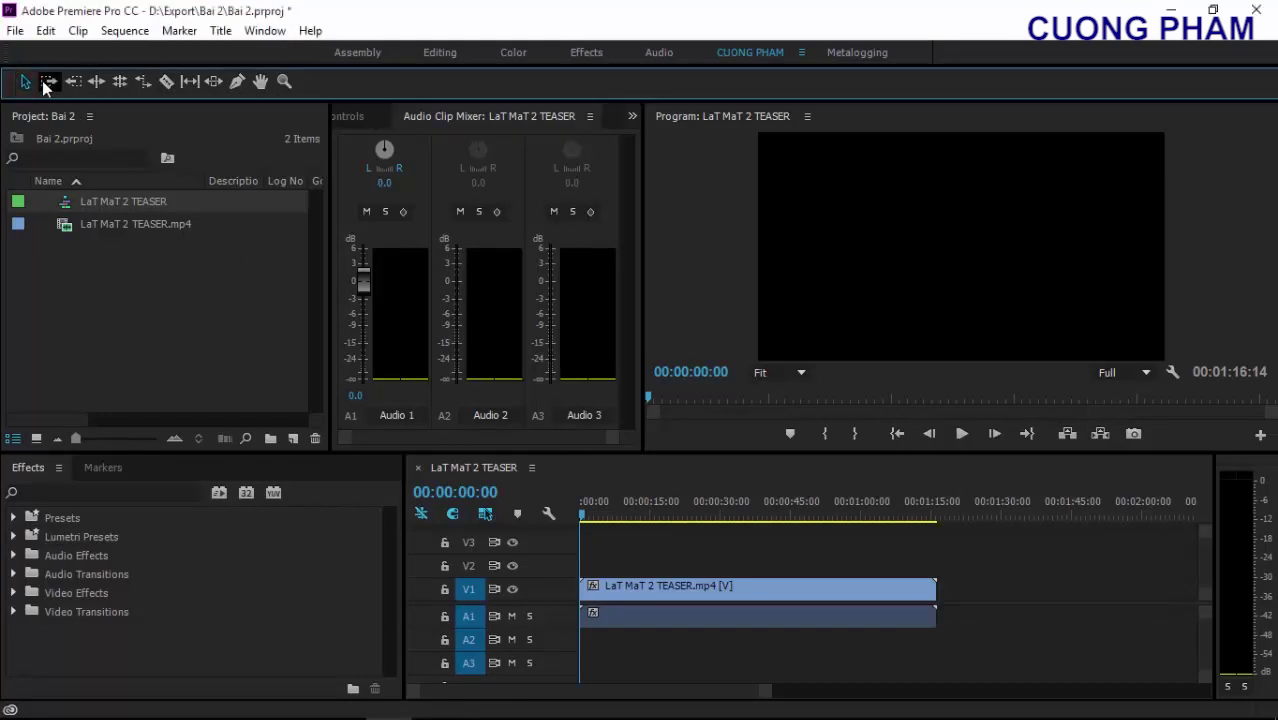
{"action": "left_click", "coordinate": [101, 227]}
{"action": "left_click", "coordinate": [112, 201]}
{"action": "left_click", "coordinate": [122, 224]}
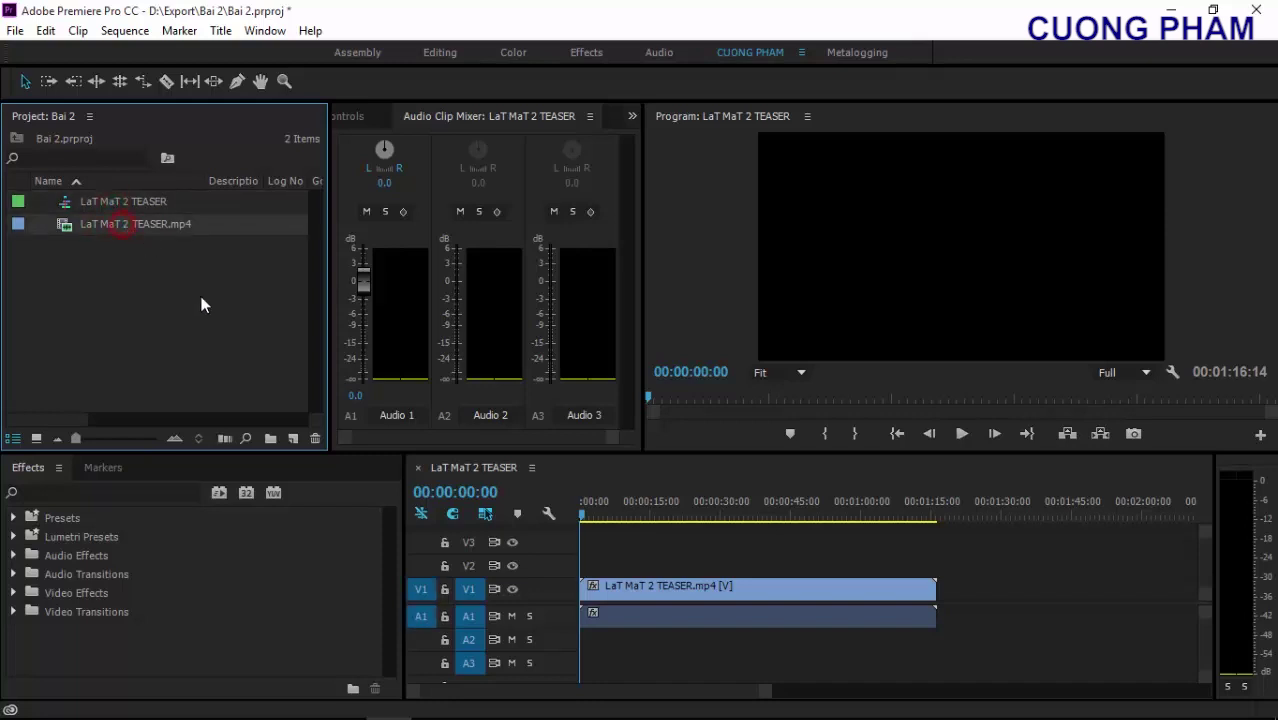
{"action": "left_click", "coordinate": [644, 588]}
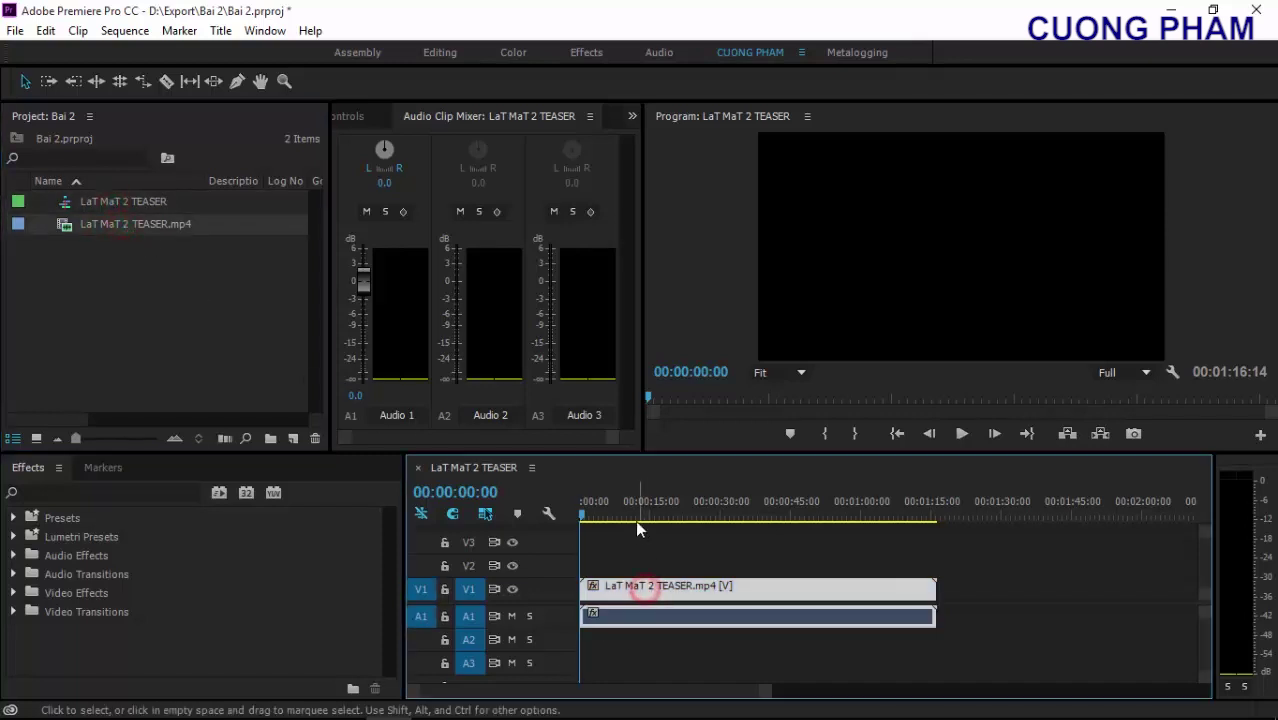
Select the teaser clip and jump the playhead to 00:00:00:00
{"action": "left_click_drag", "start_coordinate": [636, 517], "coordinate": [651, 518]}
{"action": "key", "text": "Home"}
Expand A1, add two volume keyframes, pull the start one to silence, and play the fade-in
{"action": "double_click", "coordinate": [558, 617]}
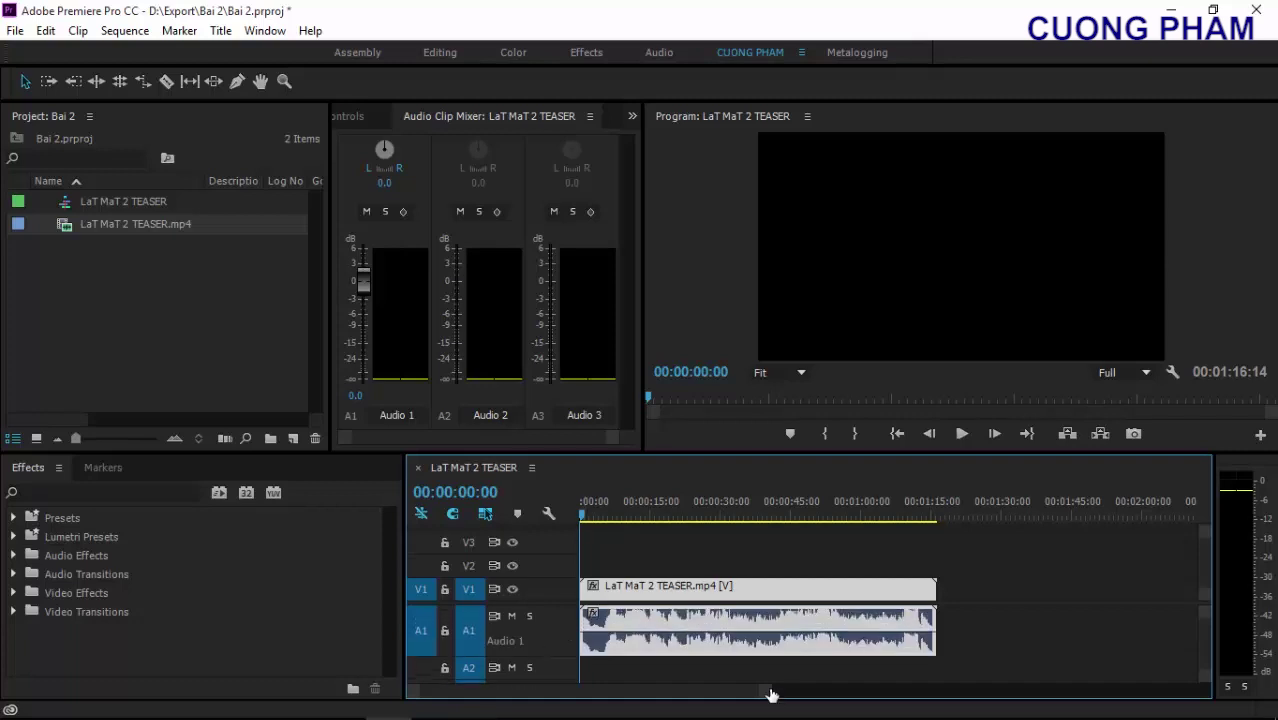
{"action": "left_click_drag", "start_coordinate": [769, 690], "coordinate": [693, 697]}
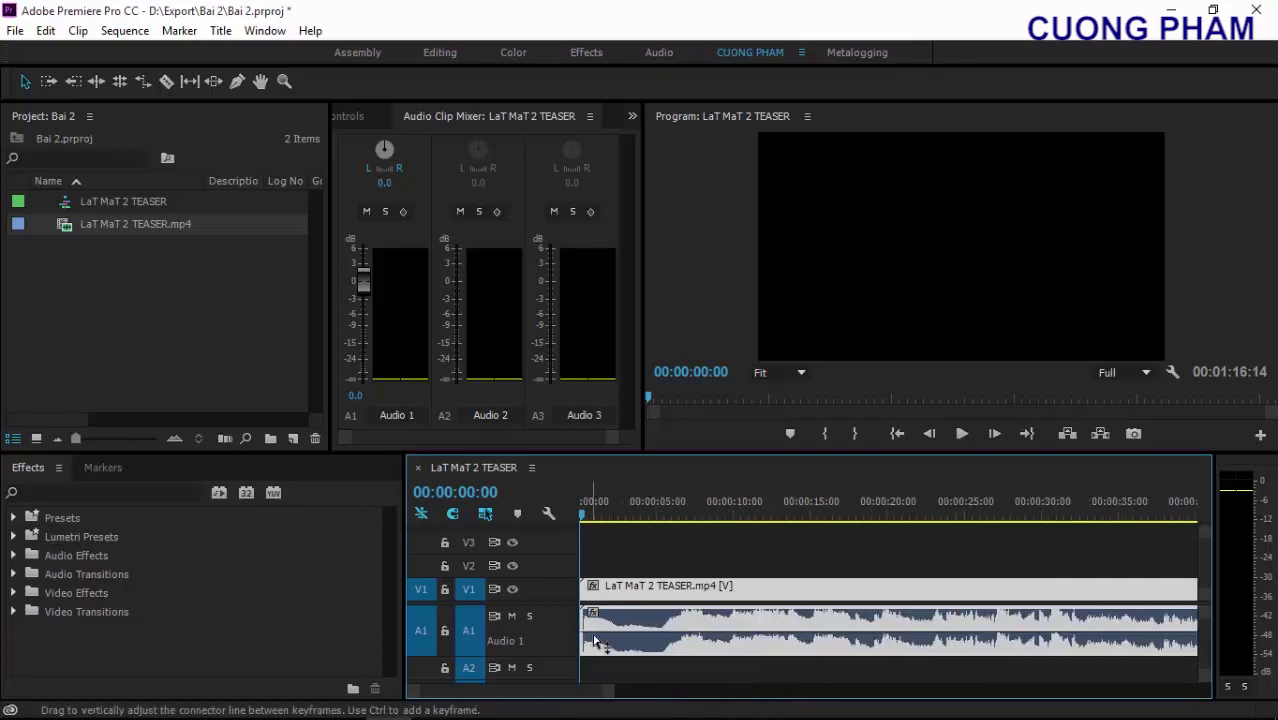
{"action": "key", "text": "ctrl"}
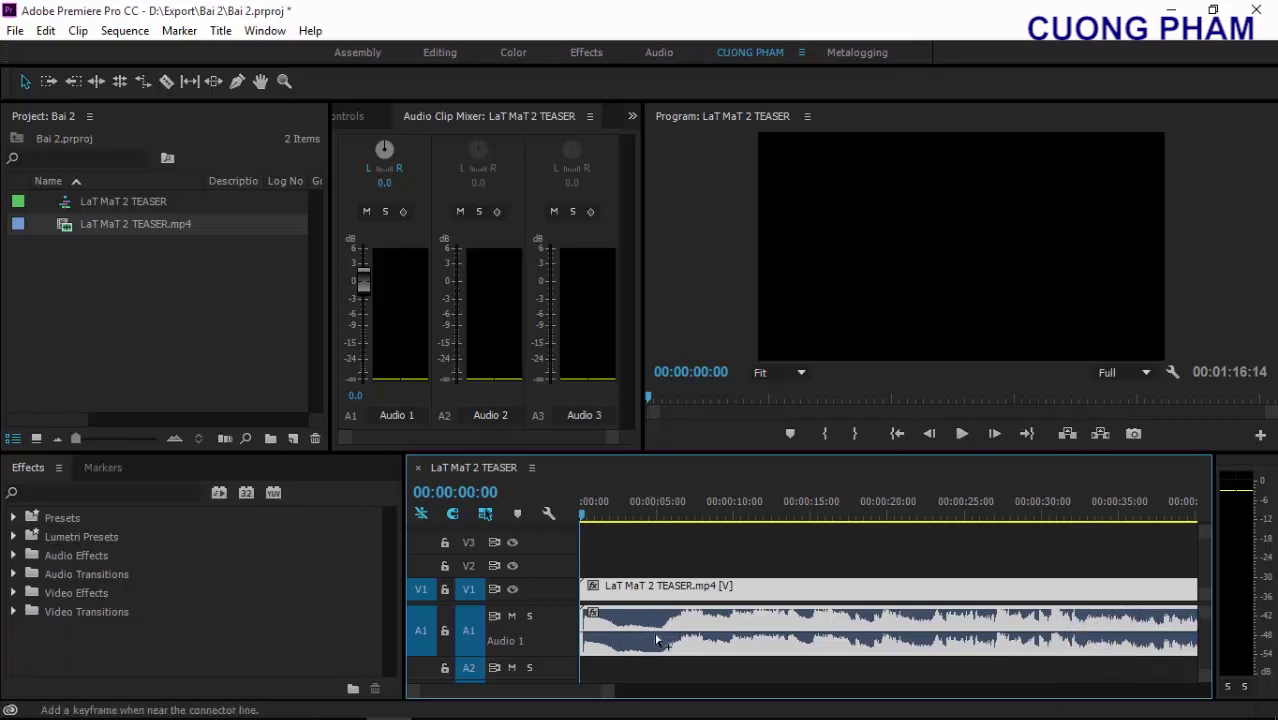
{"action": "left_click", "coordinate": [725, 634], "text": "ctrl"}
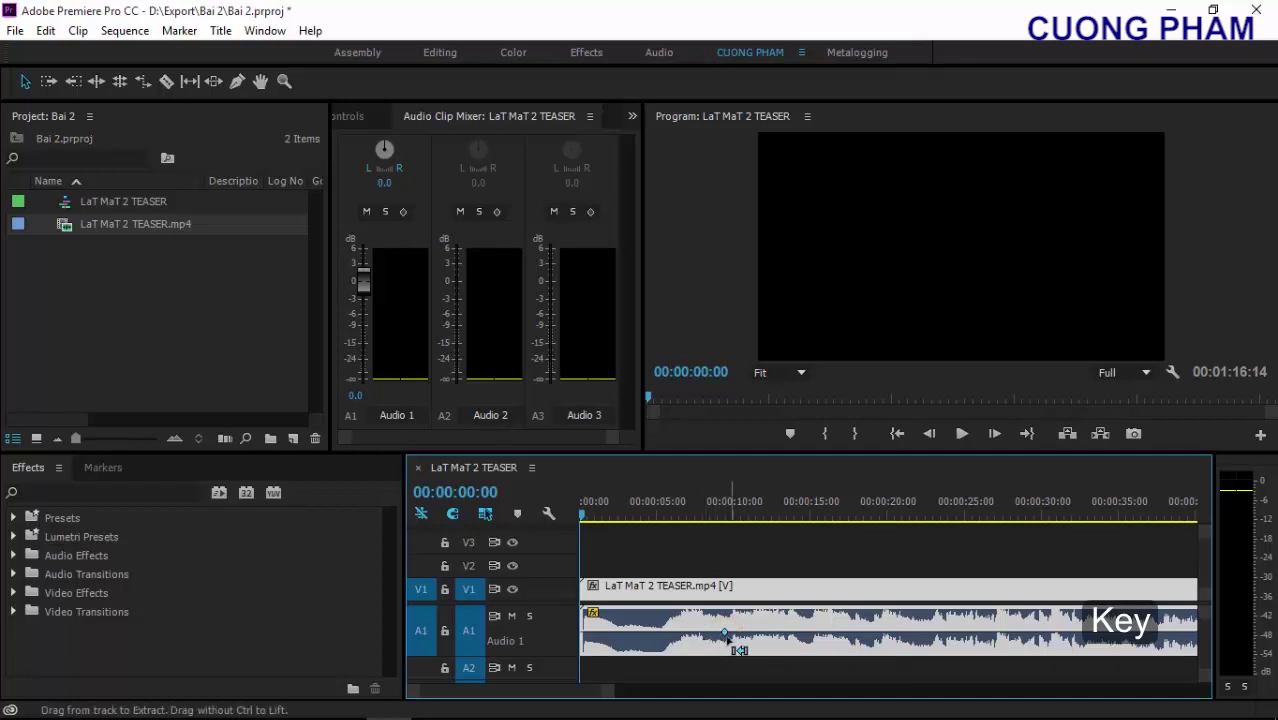
{"action": "left_click", "coordinate": [585, 634], "text": "ctrl"}
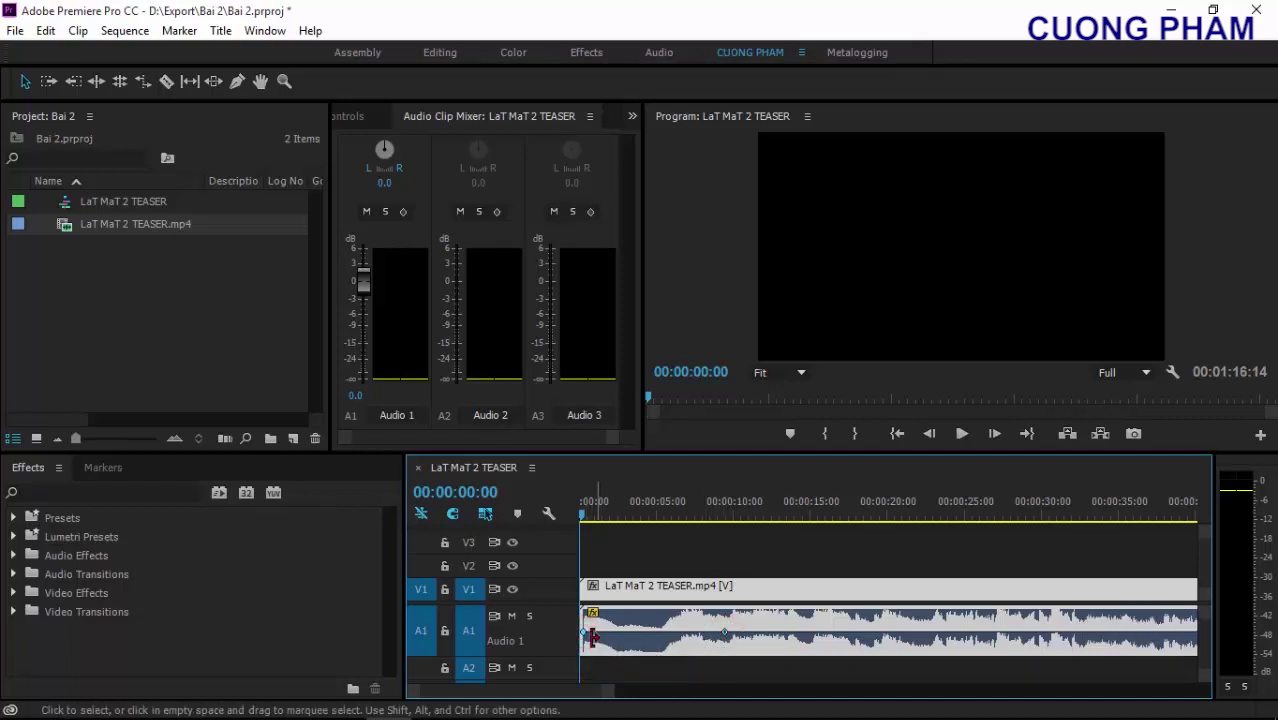
{"action": "left_click_drag", "start_coordinate": [584, 635], "coordinate": [587, 648]}
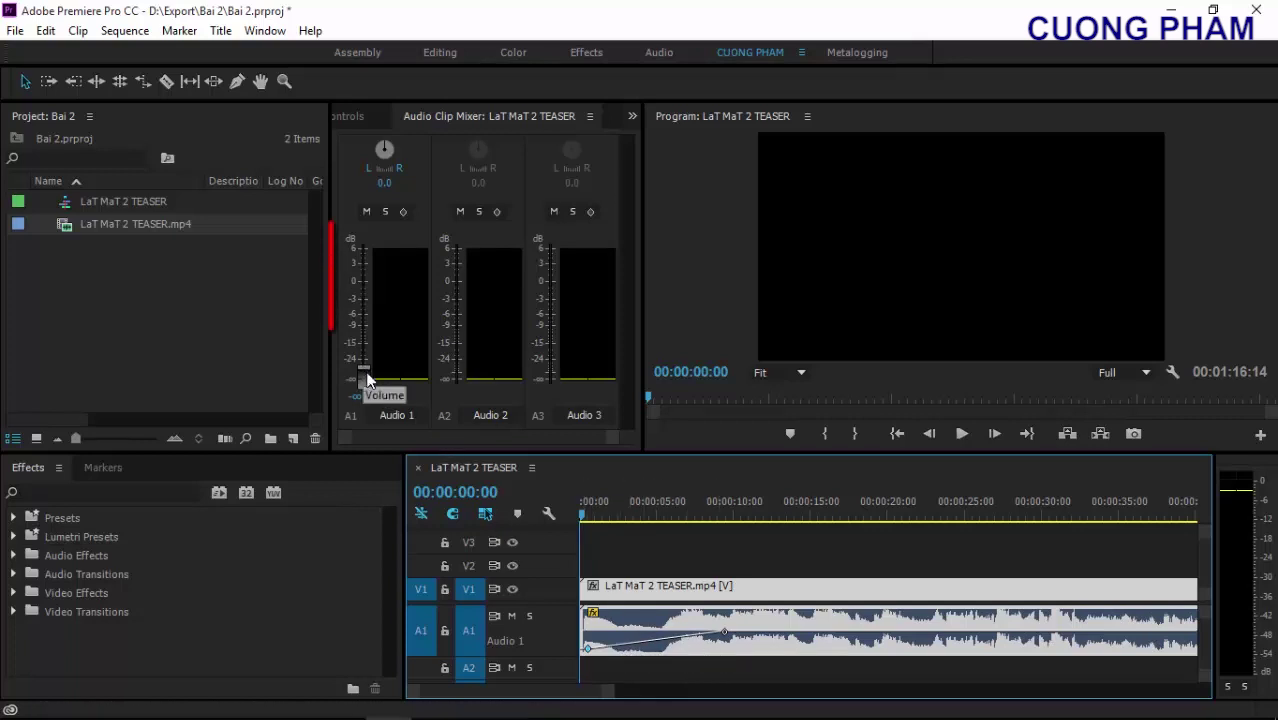
{"action": "key", "text": "space"}
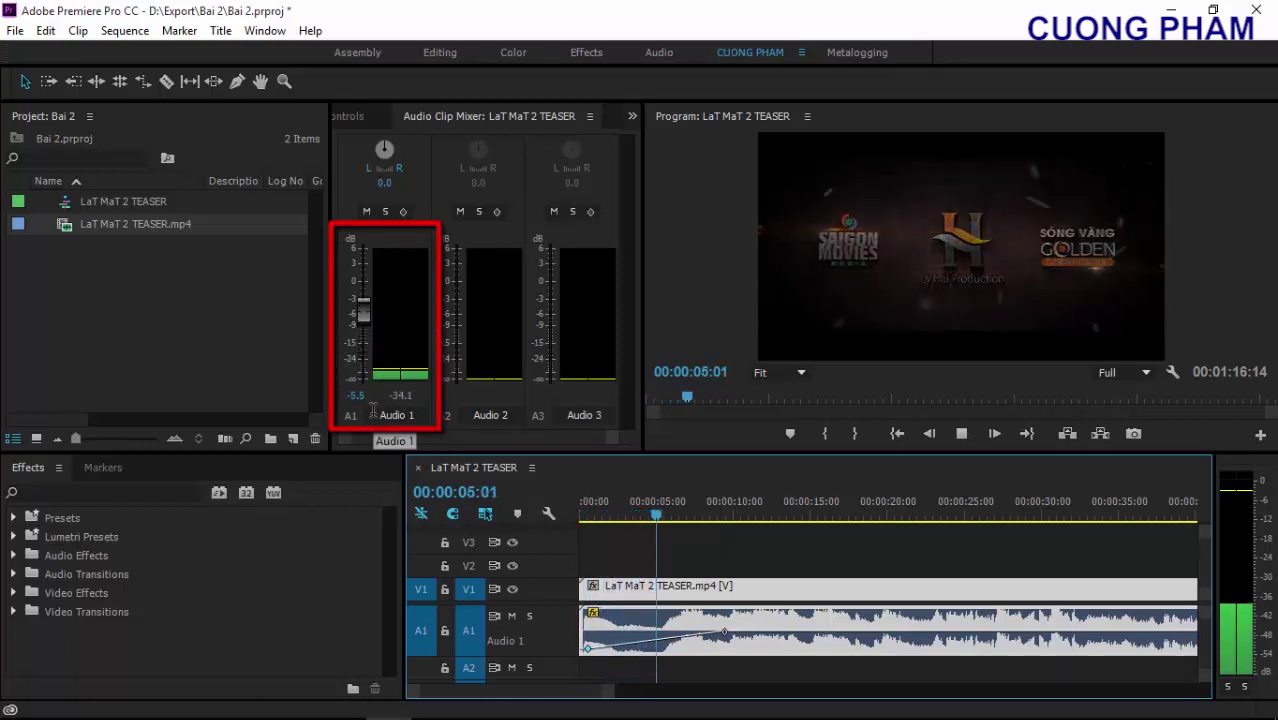
{"action": "key", "text": "space"}
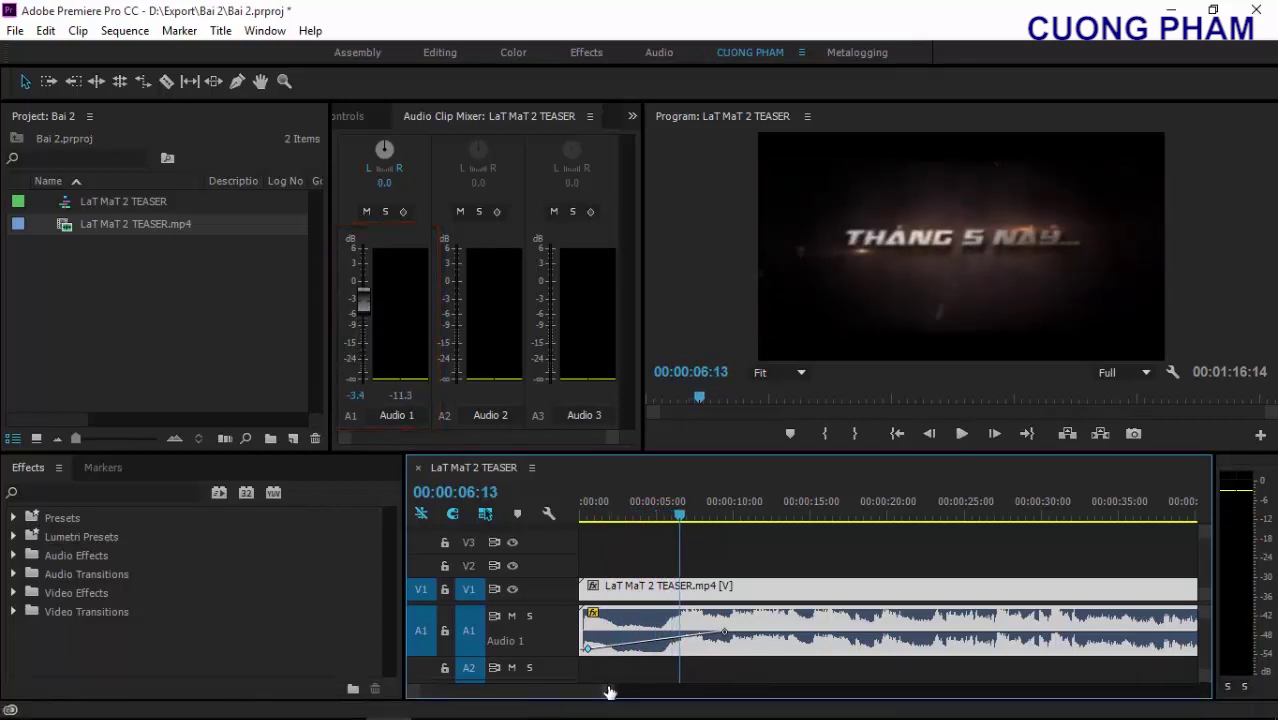
Add a -0.48 dB fade-out keyframe, drop the end keyframe to silence, and play from 00:01:06:01
{"action": "left_click_drag", "start_coordinate": [610, 688], "coordinate": [767, 689]}
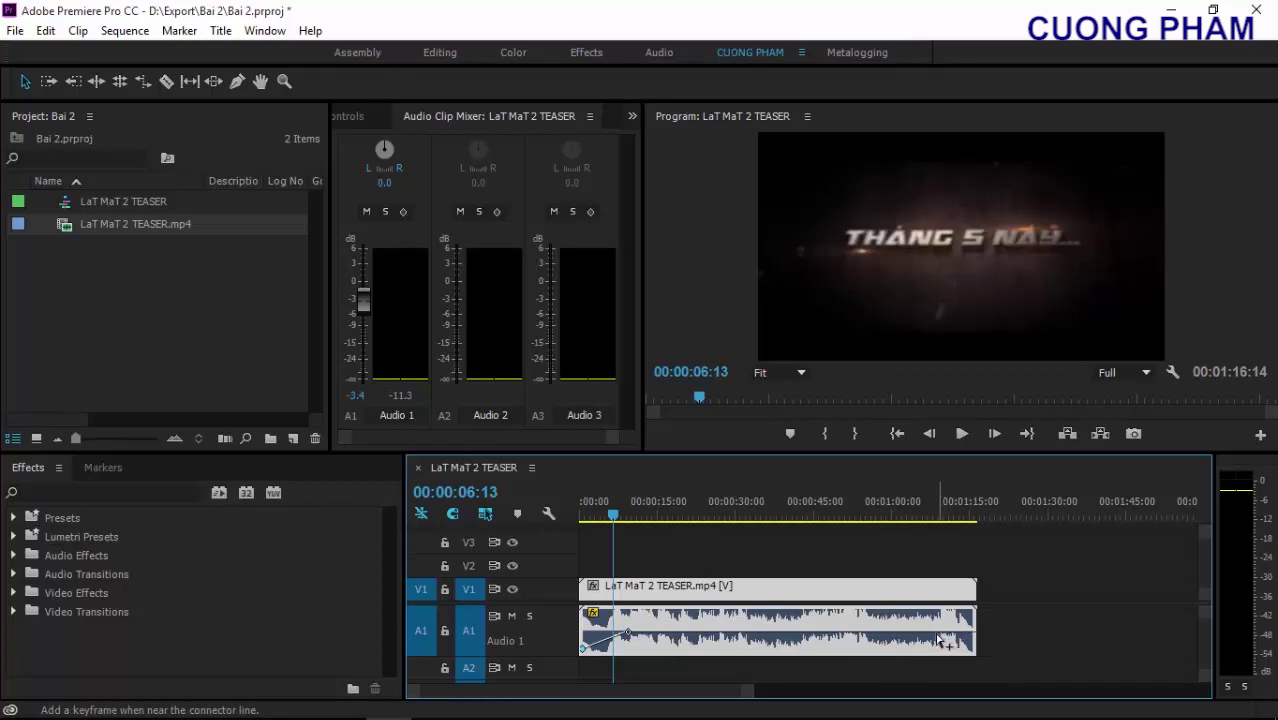
{"action": "left_click", "coordinate": [936, 632], "text": "ctrl"}
{"action": "left_click_drag", "start_coordinate": [974, 640], "coordinate": [980, 667]}
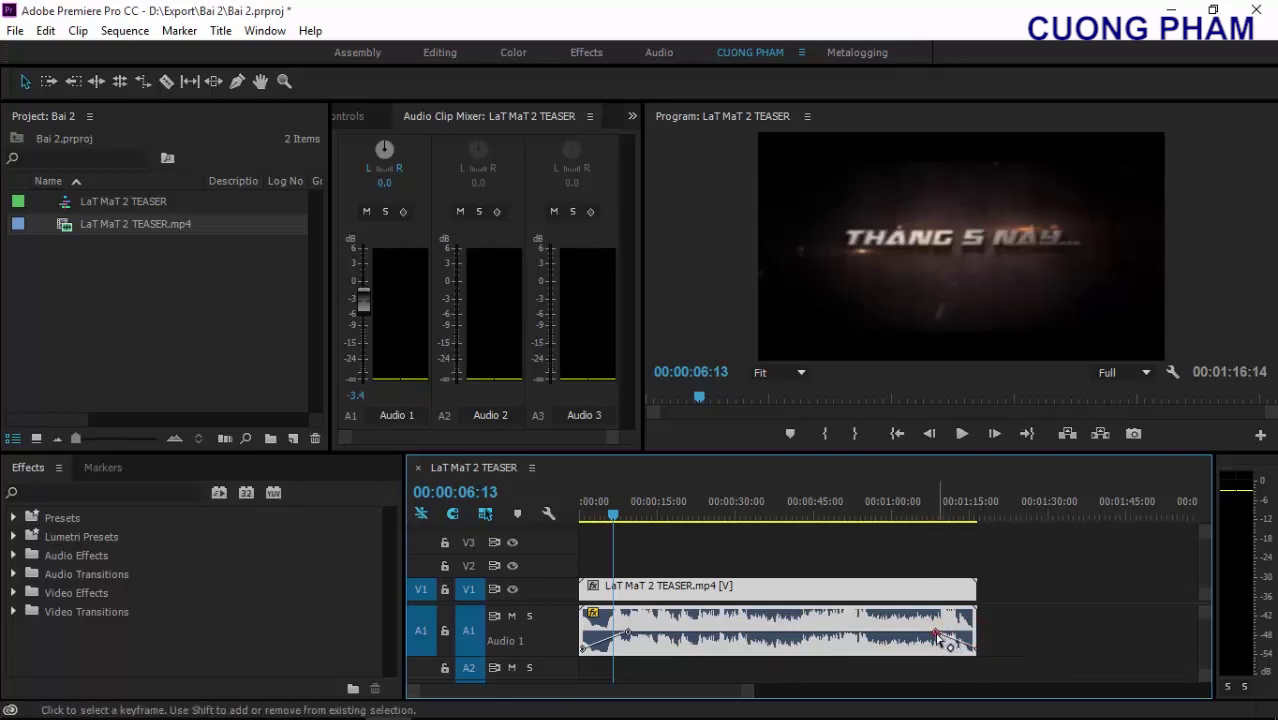
{"action": "left_click_drag", "start_coordinate": [936, 632], "coordinate": [933, 638]}
{"action": "left_click", "coordinate": [922, 518]}
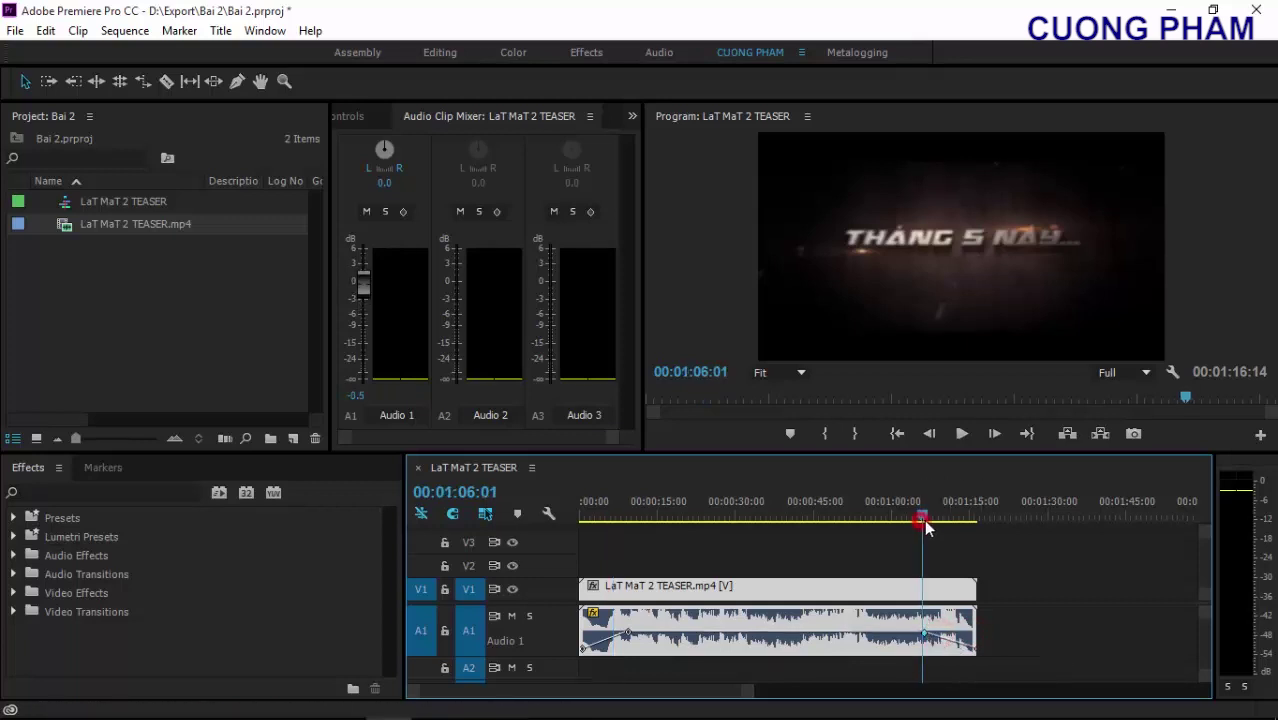
{"action": "key", "text": "space"}
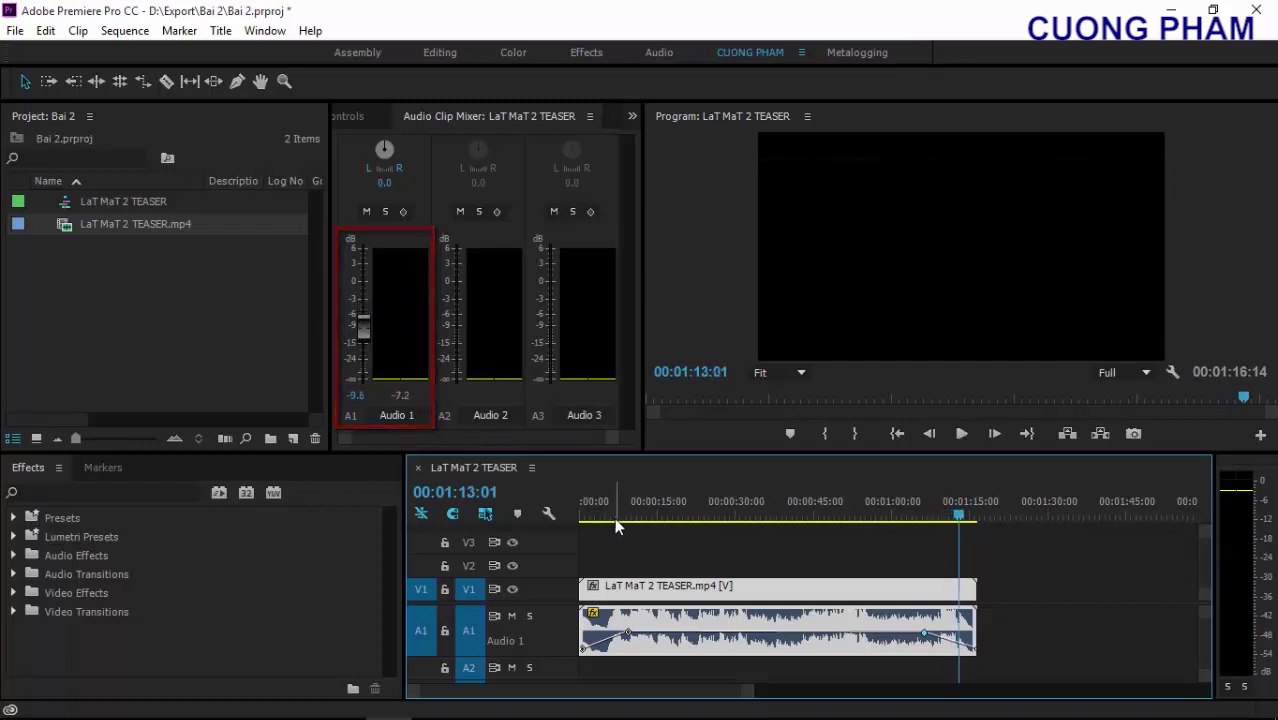
{"action": "key", "text": "Home"}
Collapse A1 to thin height, deselect the clip, and cue the playhead to 00:00:20:00
{"action": "double_click", "coordinate": [546, 631]}
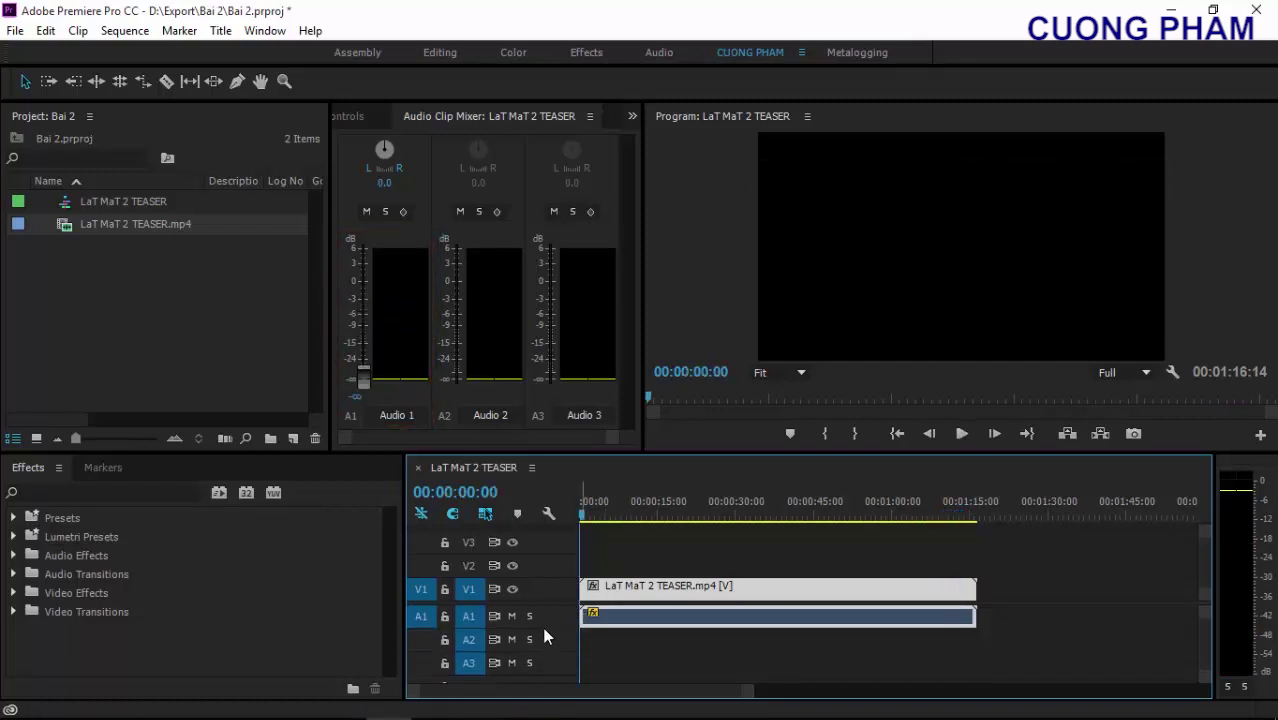
{"action": "left_click", "coordinate": [636, 633]}
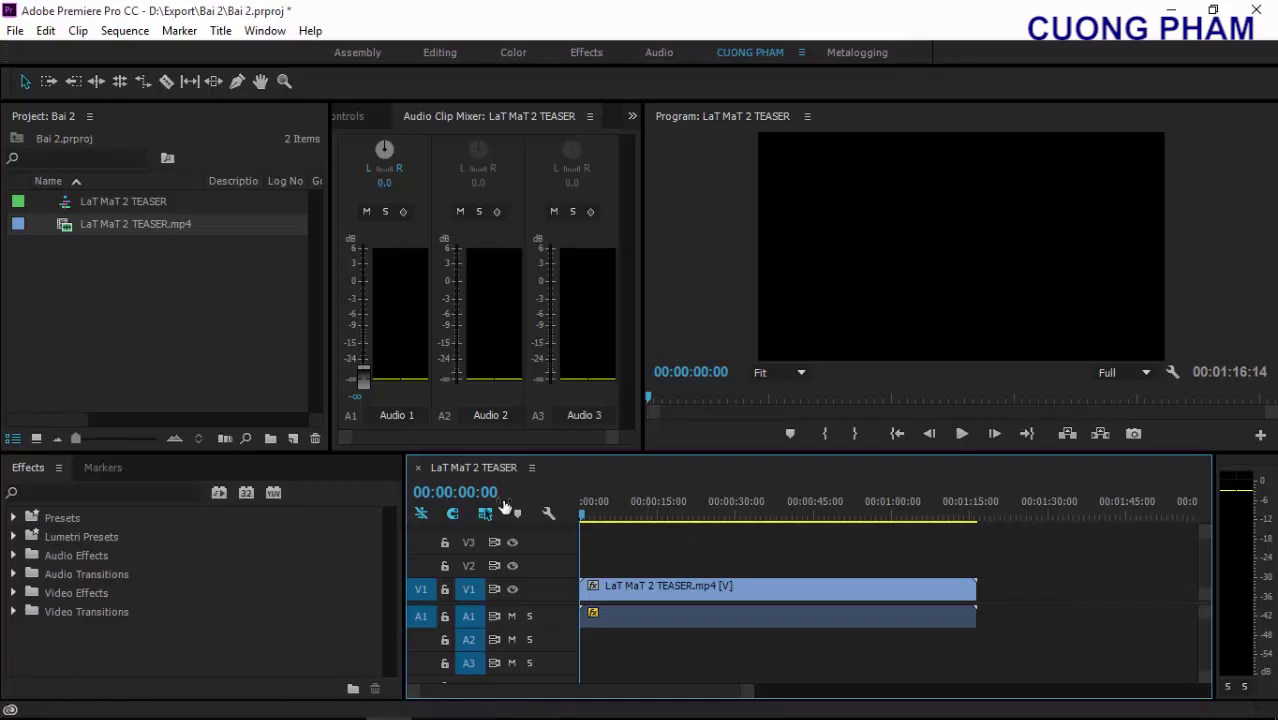
{"action": "left_click", "coordinate": [466, 496]}
{"action": "left_click", "coordinate": [475, 492]}
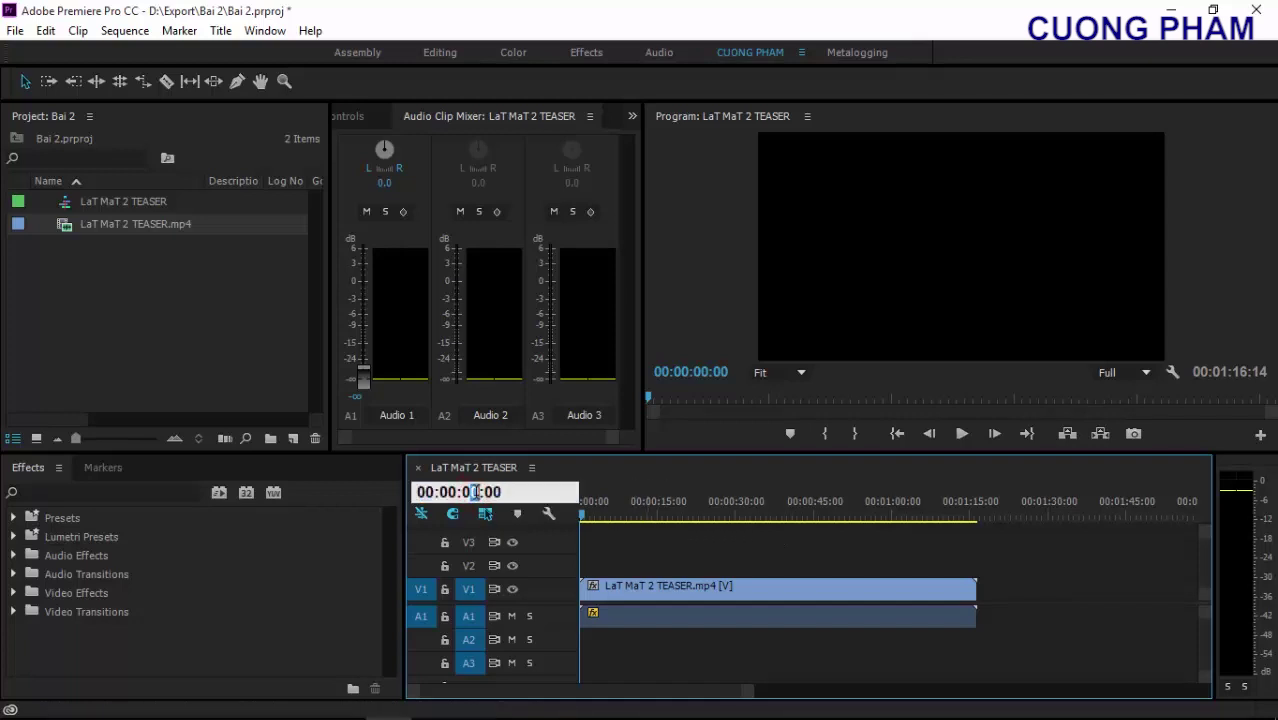
{"action": "left_click", "coordinate": [466, 492]}
{"action": "type", "text": "20"}
{"action": "key", "text": "Return"}
Split the teaser clip at the playhead at 00:00:20:00 with the Razor tool and Ctrl+K
{"action": "left_click_drag", "start_coordinate": [665, 641], "coordinate": [665, 622]}
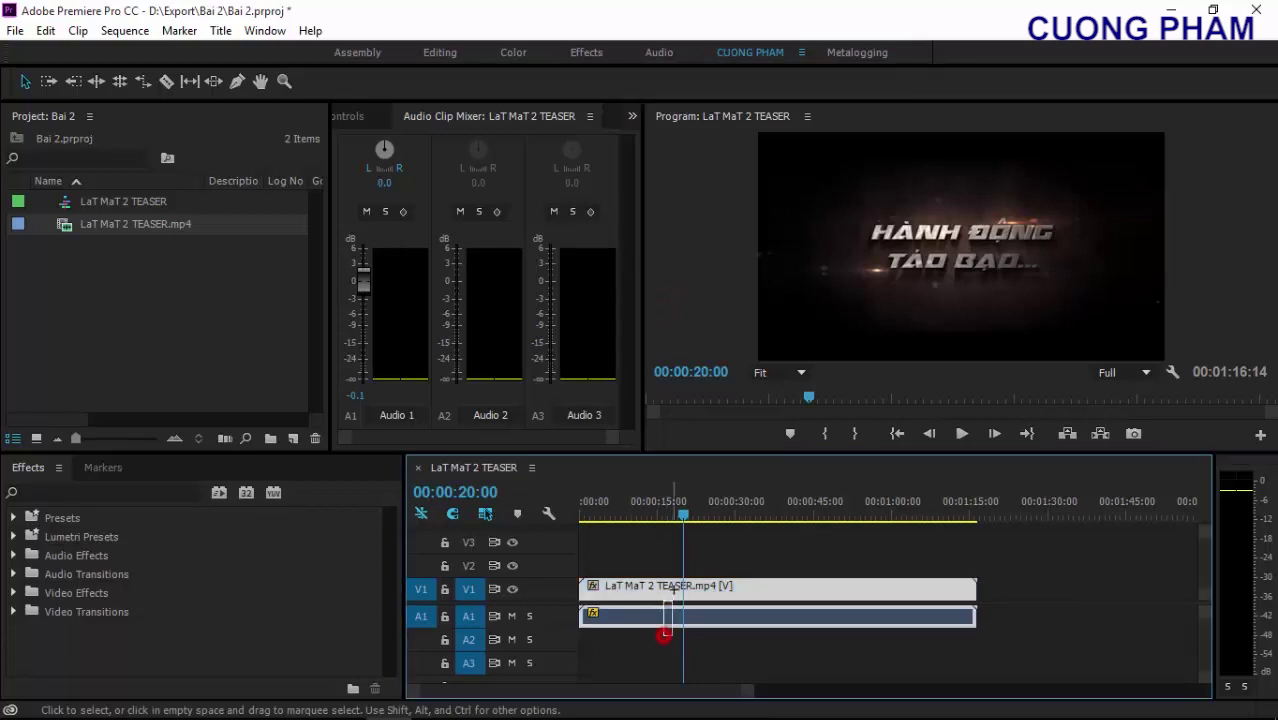
{"action": "left_click", "coordinate": [167, 83]}
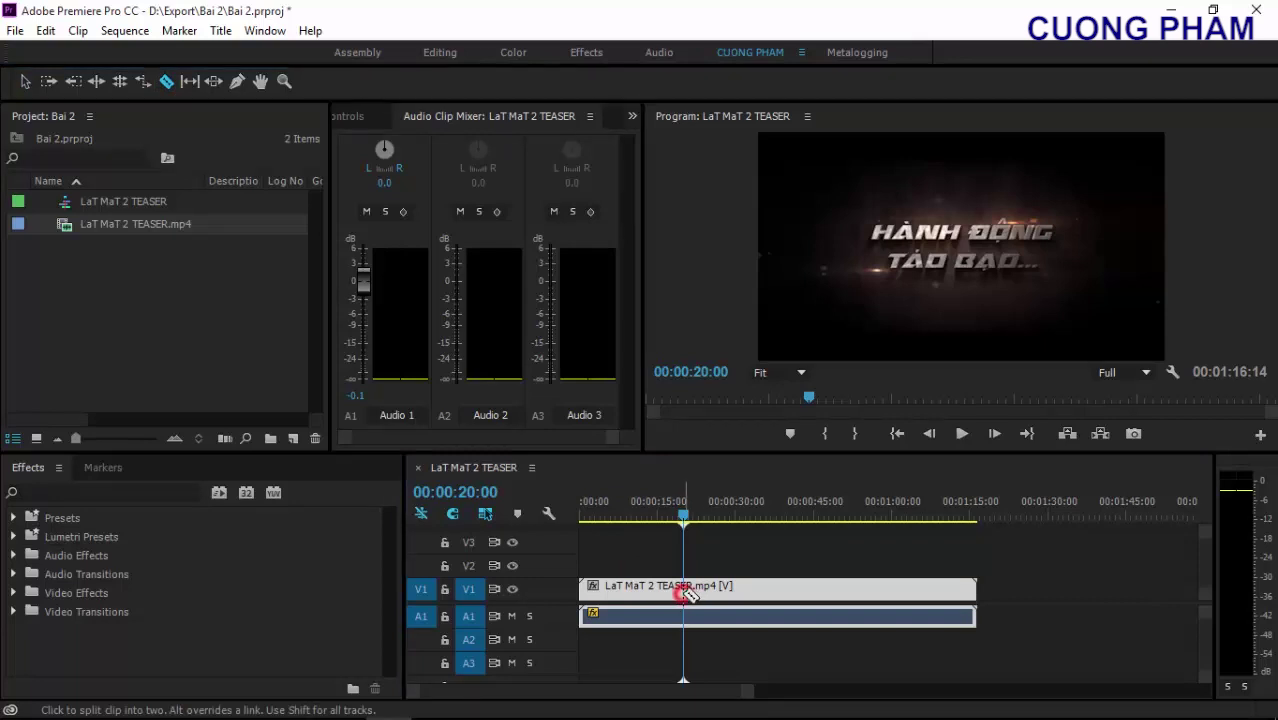
{"action": "key", "text": "ctrl+k"}
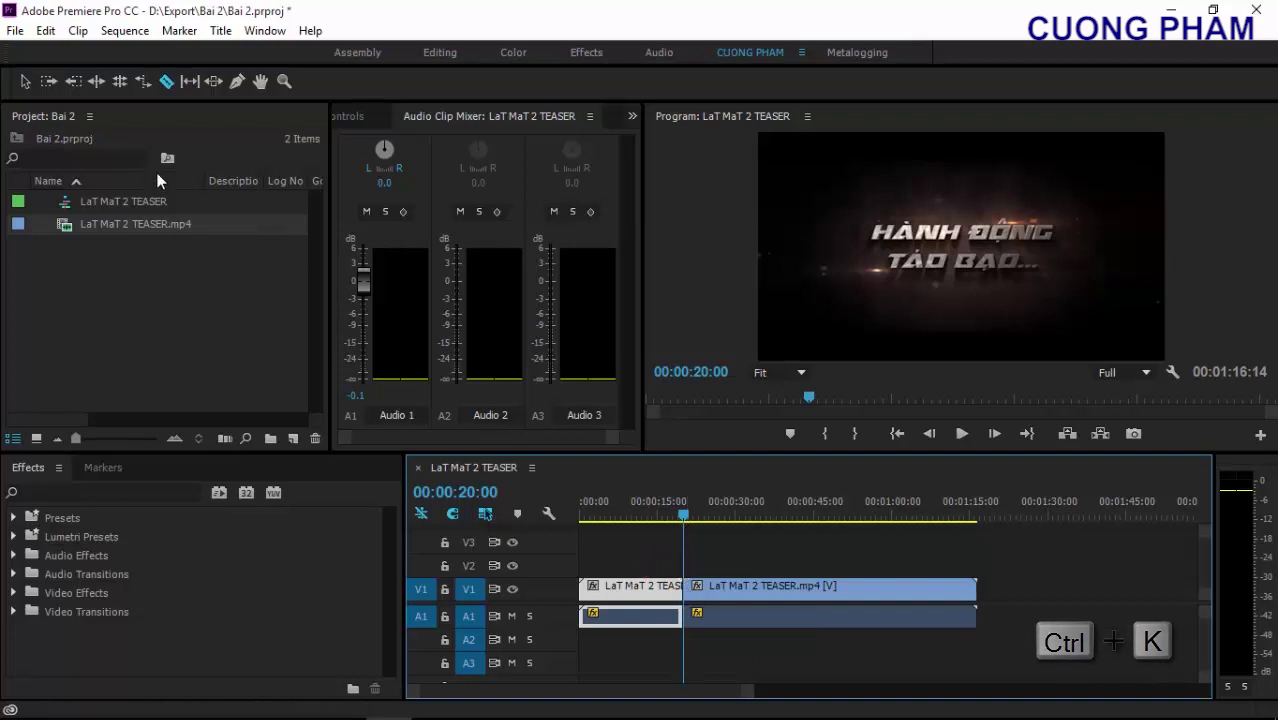
Move the playhead to 00:00:40:00 and split the right-hand piece there
{"action": "left_click", "coordinate": [26, 84]}
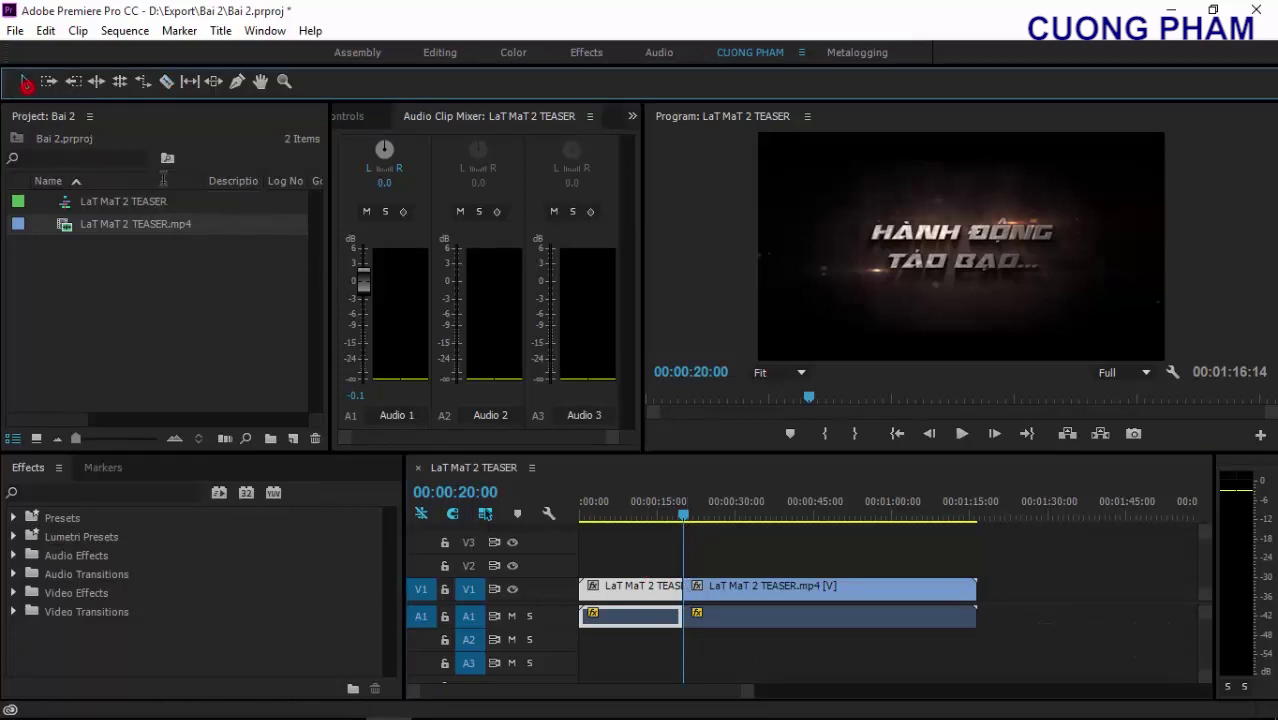
{"action": "left_click", "coordinate": [463, 492]}
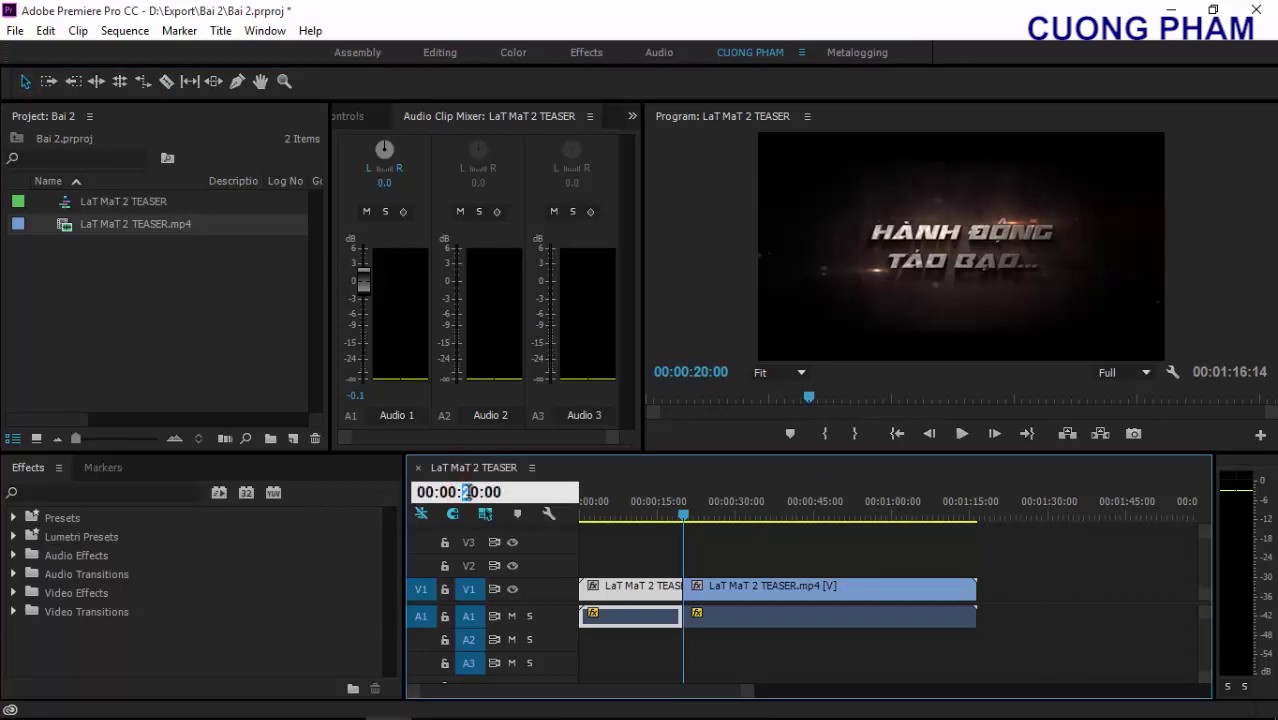
{"action": "type", "text": "4"}
{"action": "key", "text": "Return"}
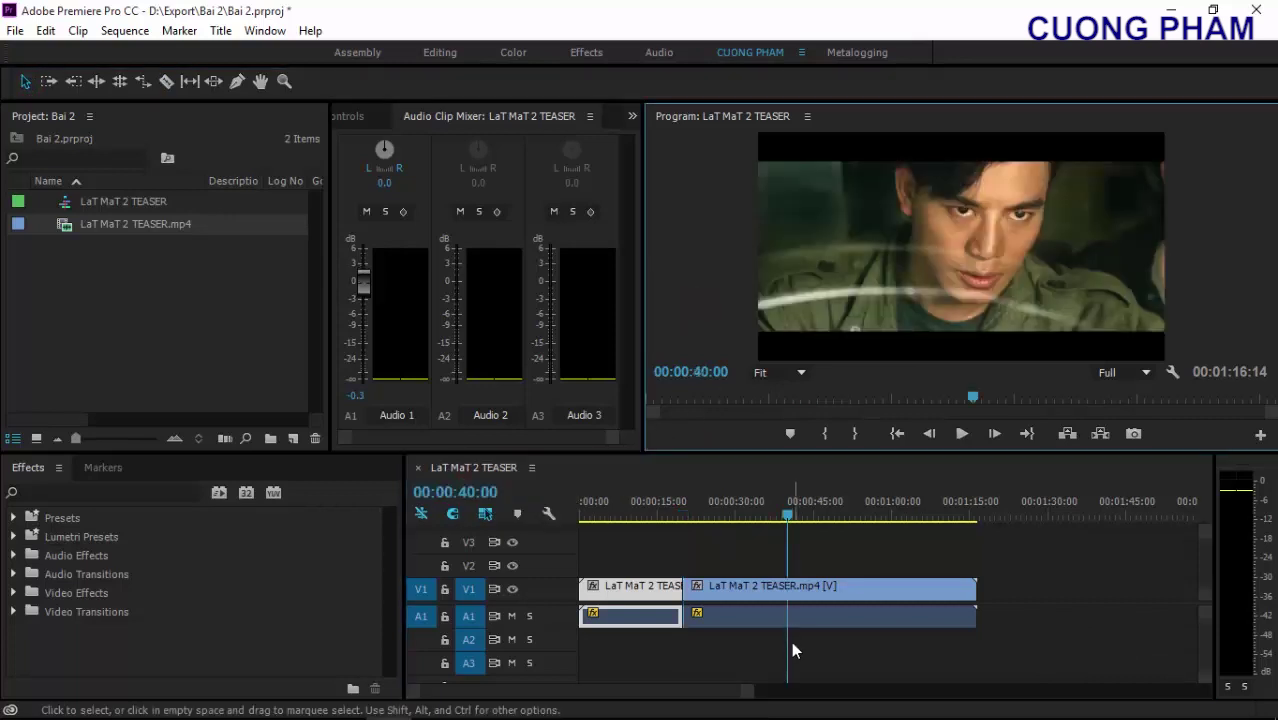
{"action": "left_click", "coordinate": [791, 641]}
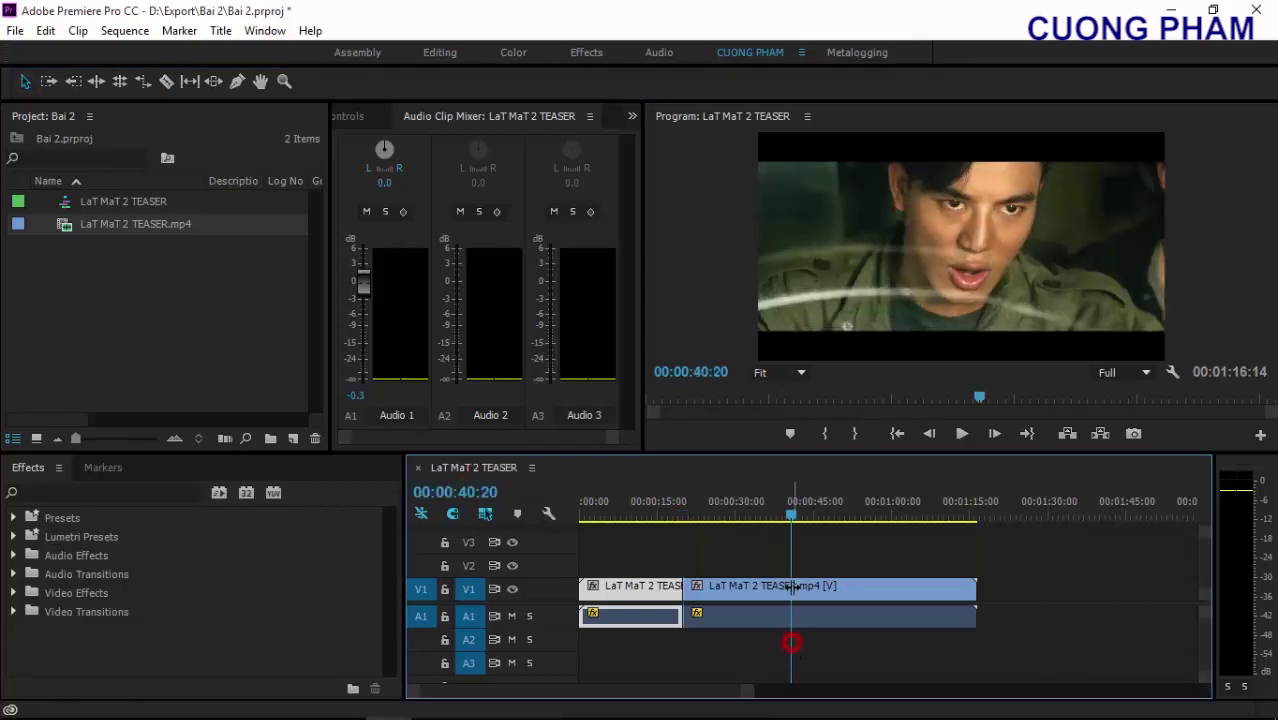
{"action": "left_click", "coordinate": [470, 492]}
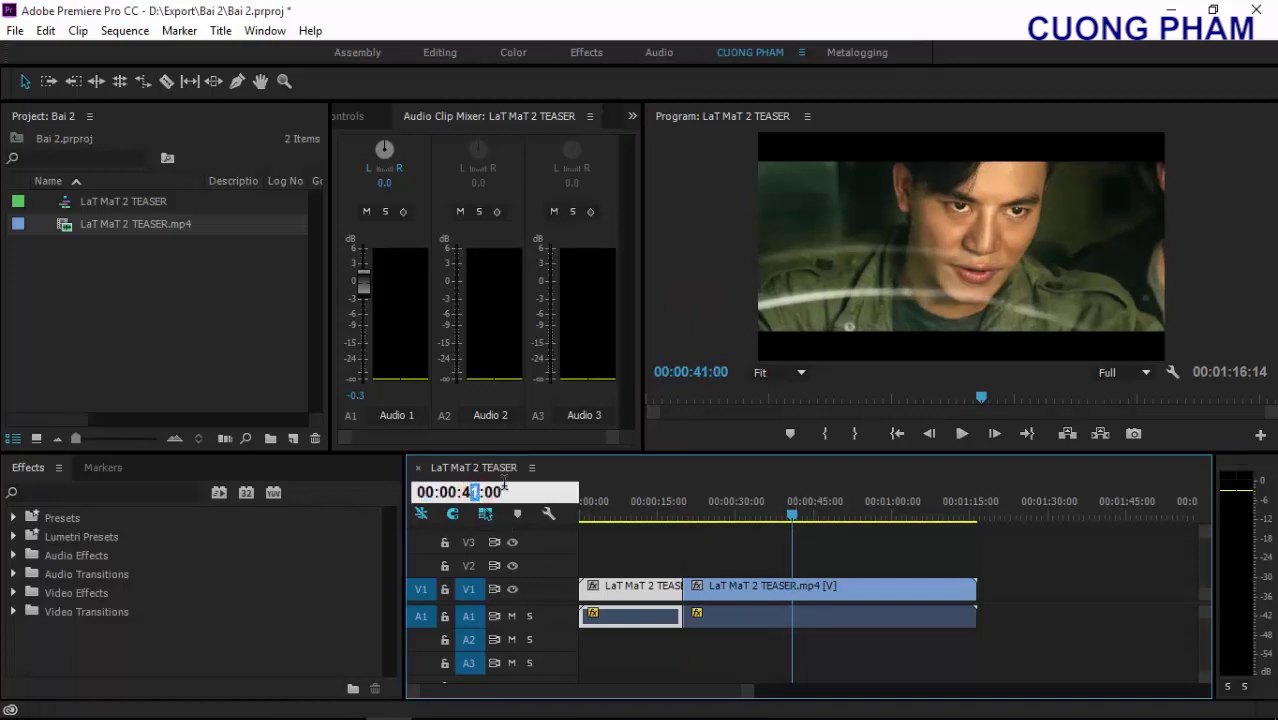
{"action": "type", "text": "0"}
{"action": "key", "text": "Return"}
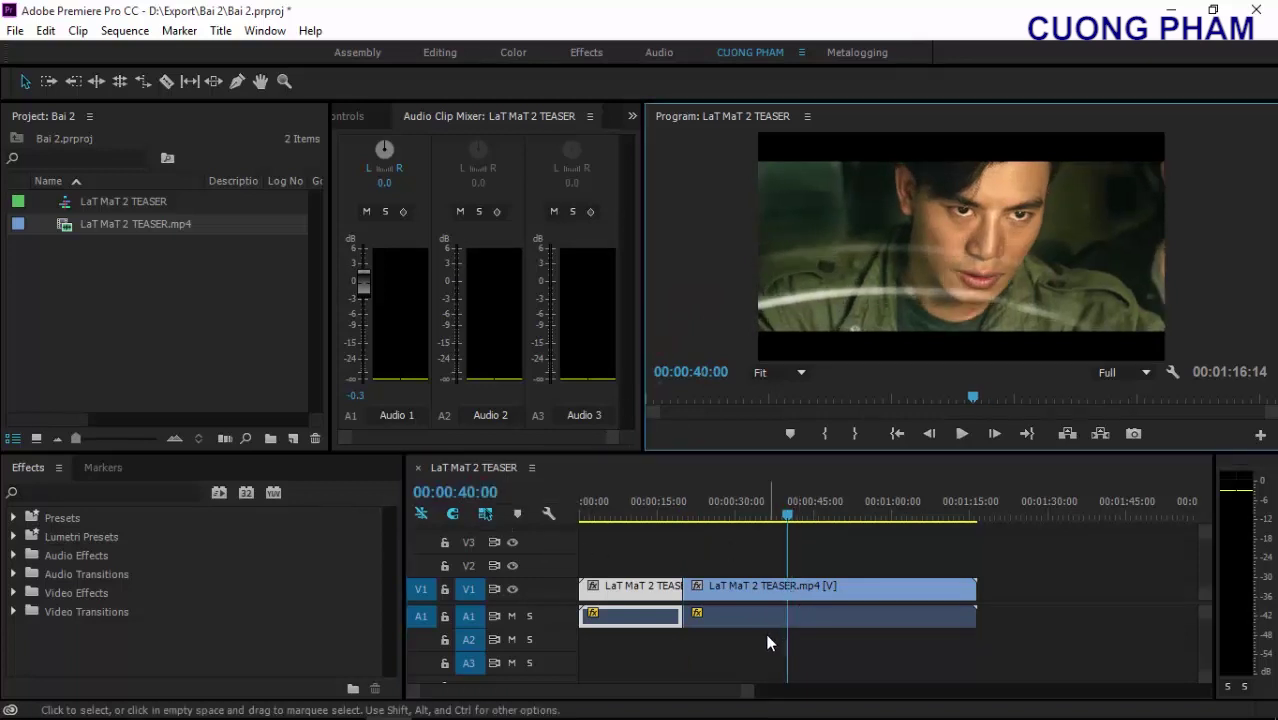
{"action": "left_click", "coordinate": [766, 624]}
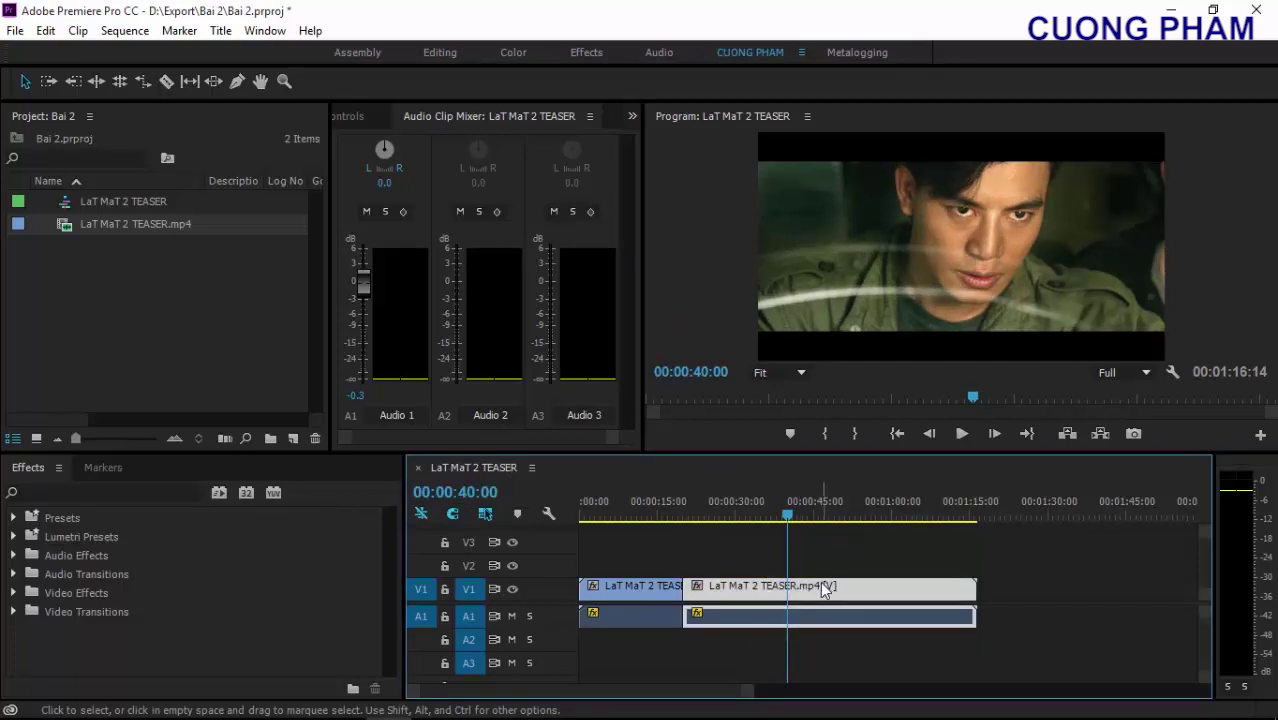
{"action": "key", "text": "ctrl+k"}
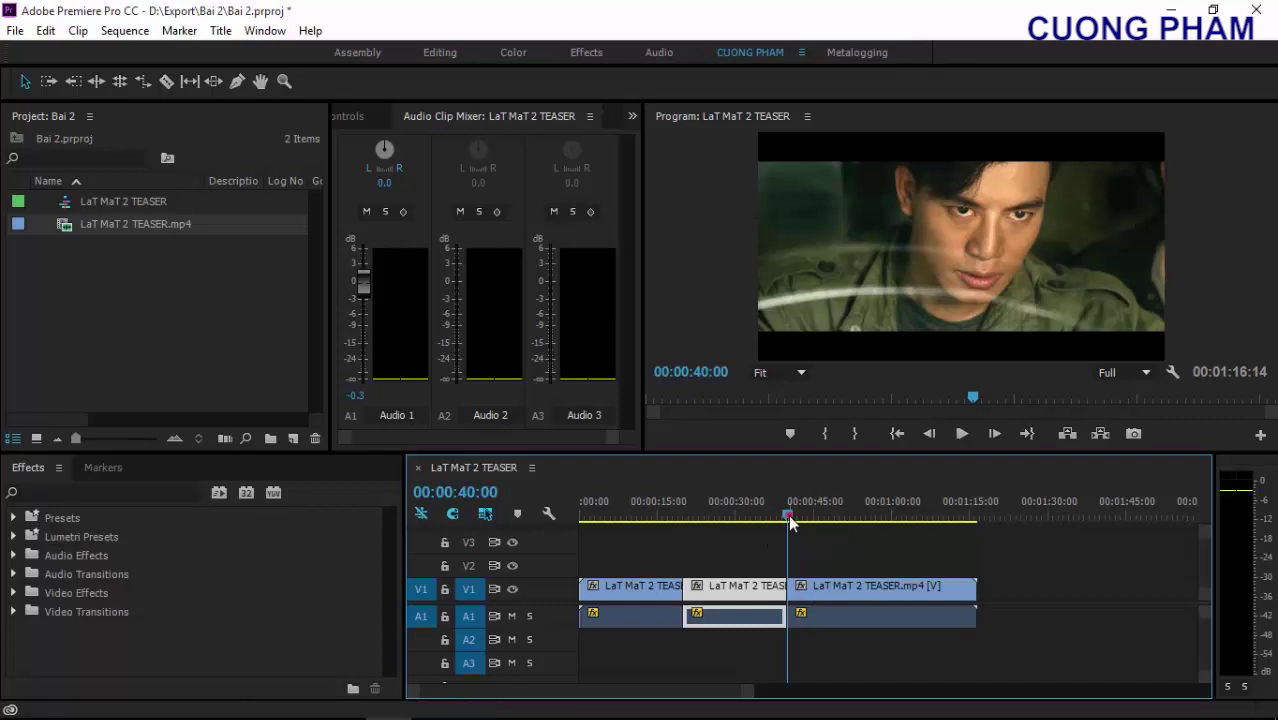
Scrub to 00:00:57:10 and split the third clip there, then clear the selection
{"action": "left_click_drag", "start_coordinate": [789, 521], "coordinate": [879, 533]}
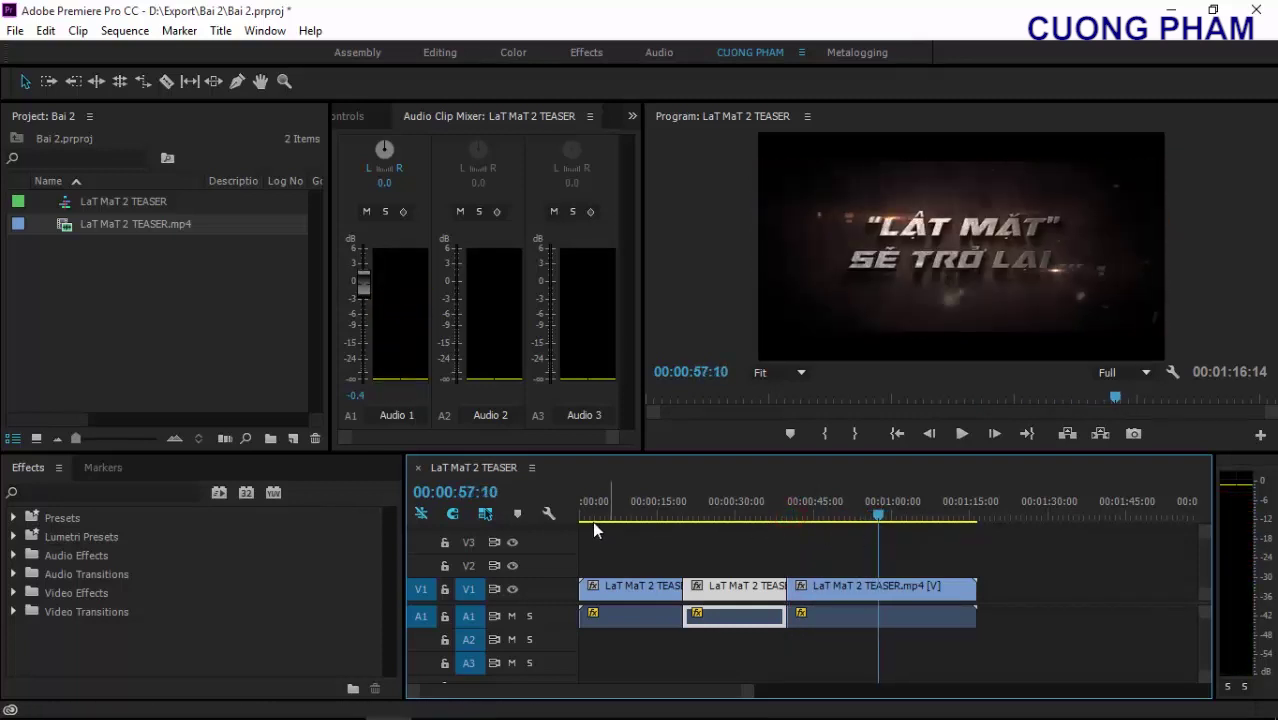
{"action": "left_click", "coordinate": [850, 615]}
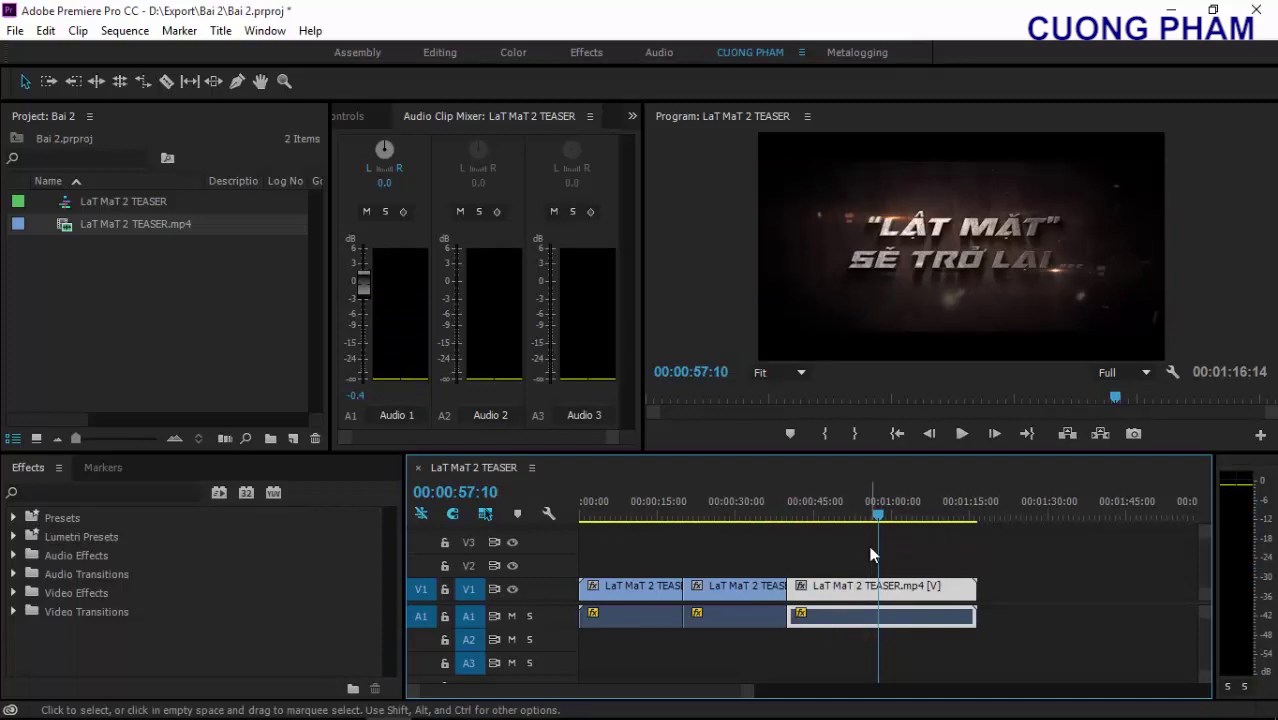
{"action": "key", "text": "ctrl+k"}
{"action": "left_click", "coordinate": [918, 567]}
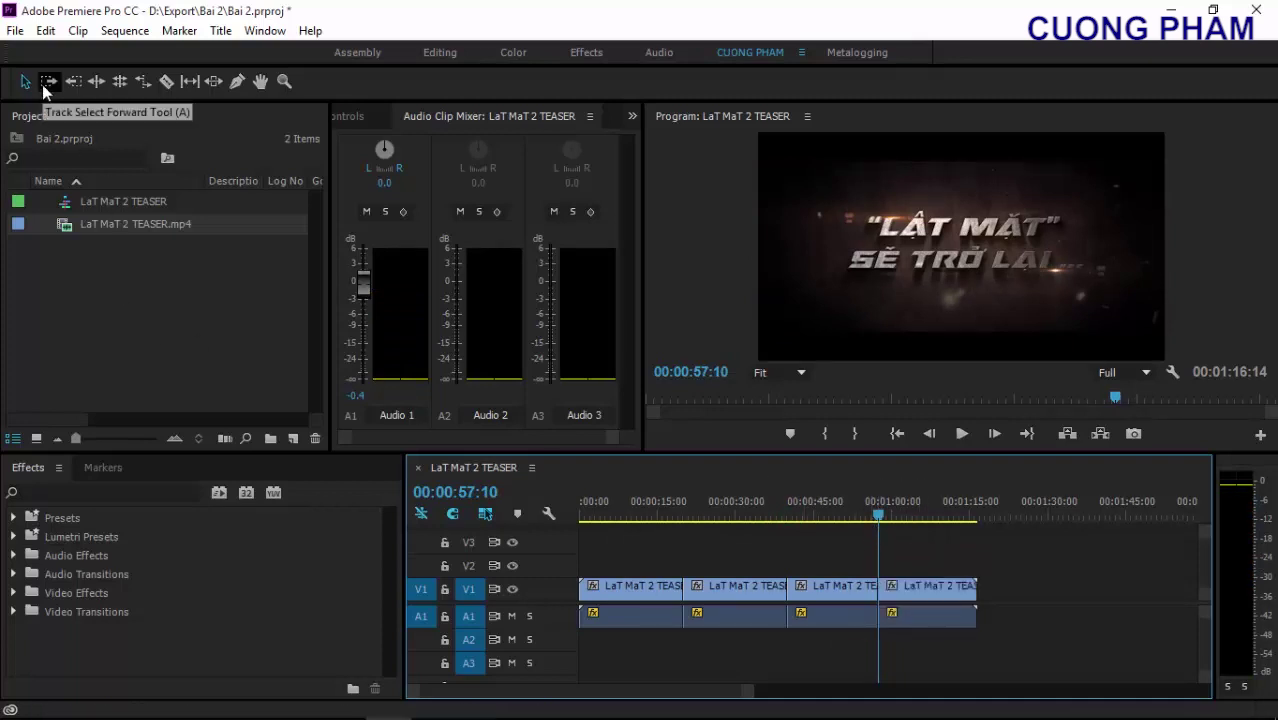
Use Track Select Forward to select from the second, first, third and last clips onward, ending with all four
{"action": "left_click", "coordinate": [45, 82]}
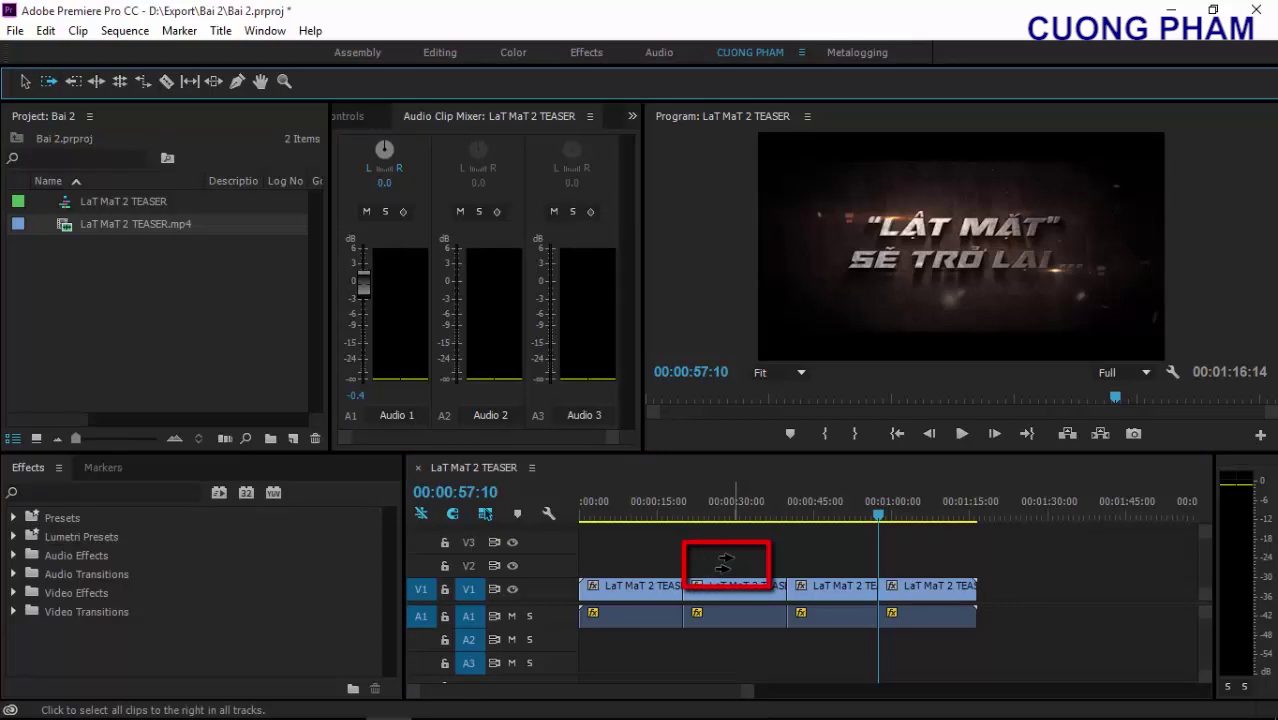
{"action": "left_click", "coordinate": [724, 561]}
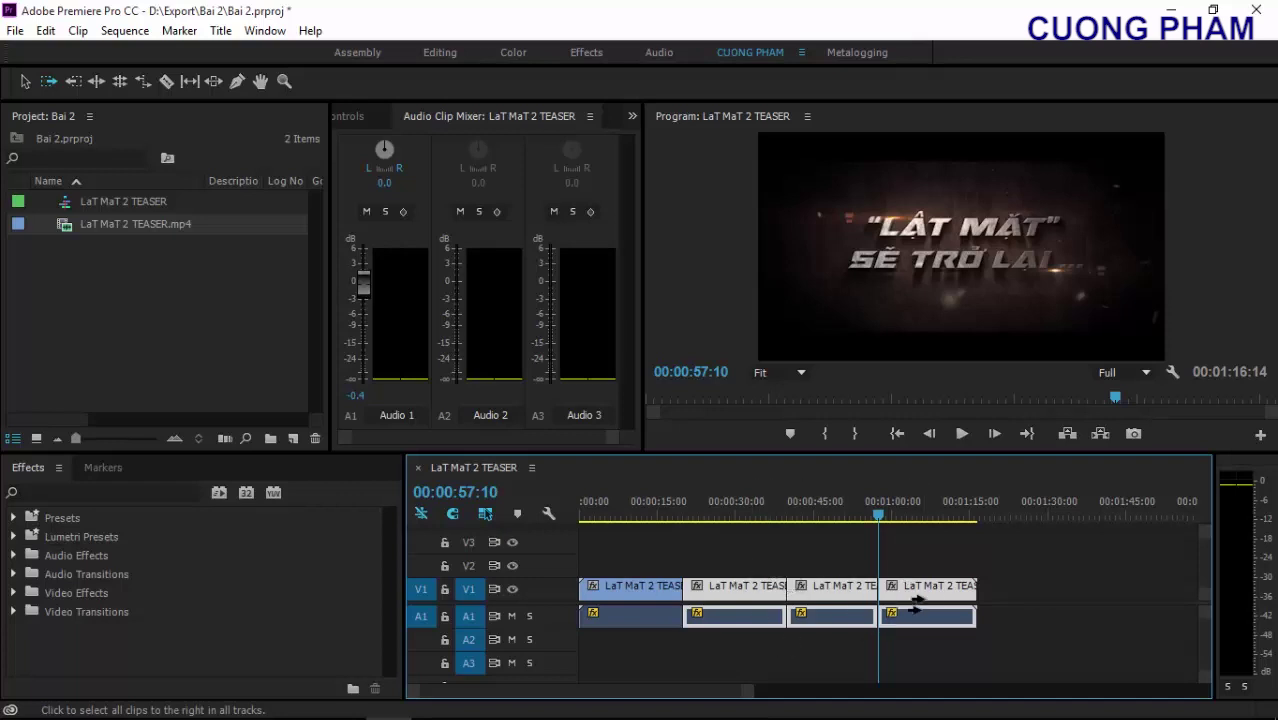
{"action": "left_click", "coordinate": [648, 565]}
{"action": "left_click", "coordinate": [764, 562]}
{"action": "left_click", "coordinate": [813, 557]}
{"action": "left_click", "coordinate": [933, 558]}
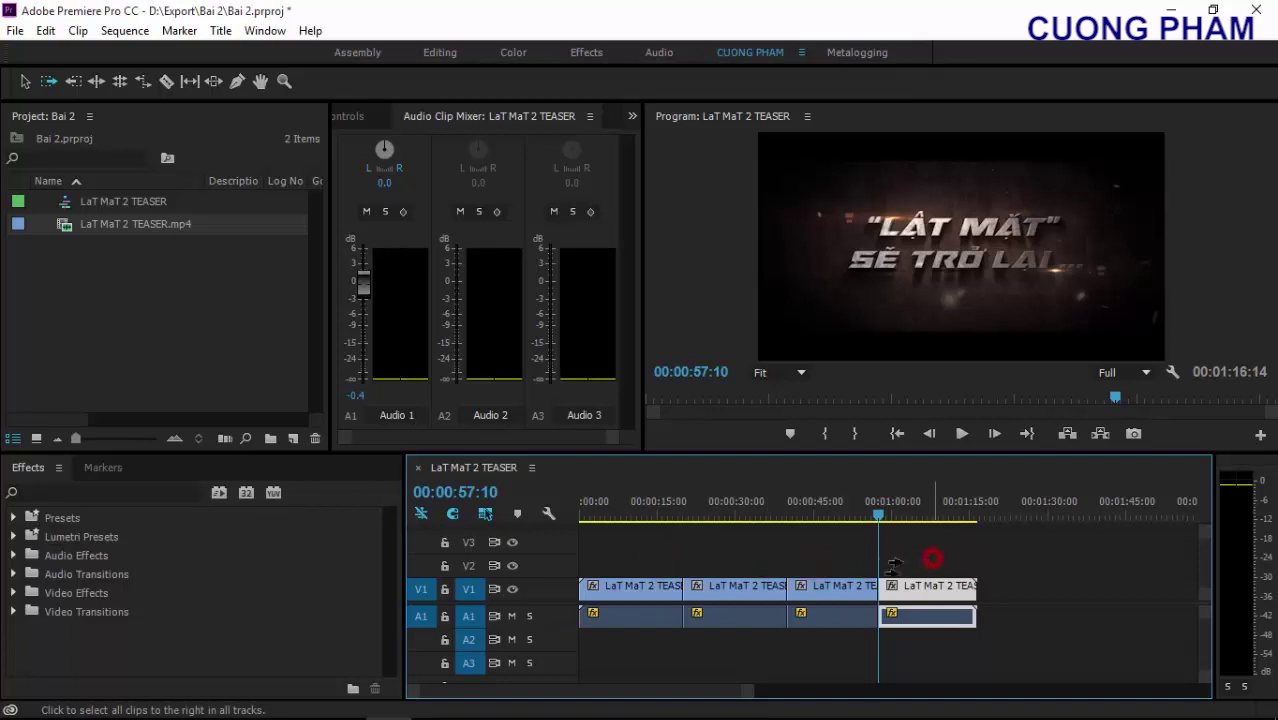
{"action": "left_click", "coordinate": [830, 558]}
{"action": "left_click", "coordinate": [768, 561]}
{"action": "left_click", "coordinate": [660, 562]}
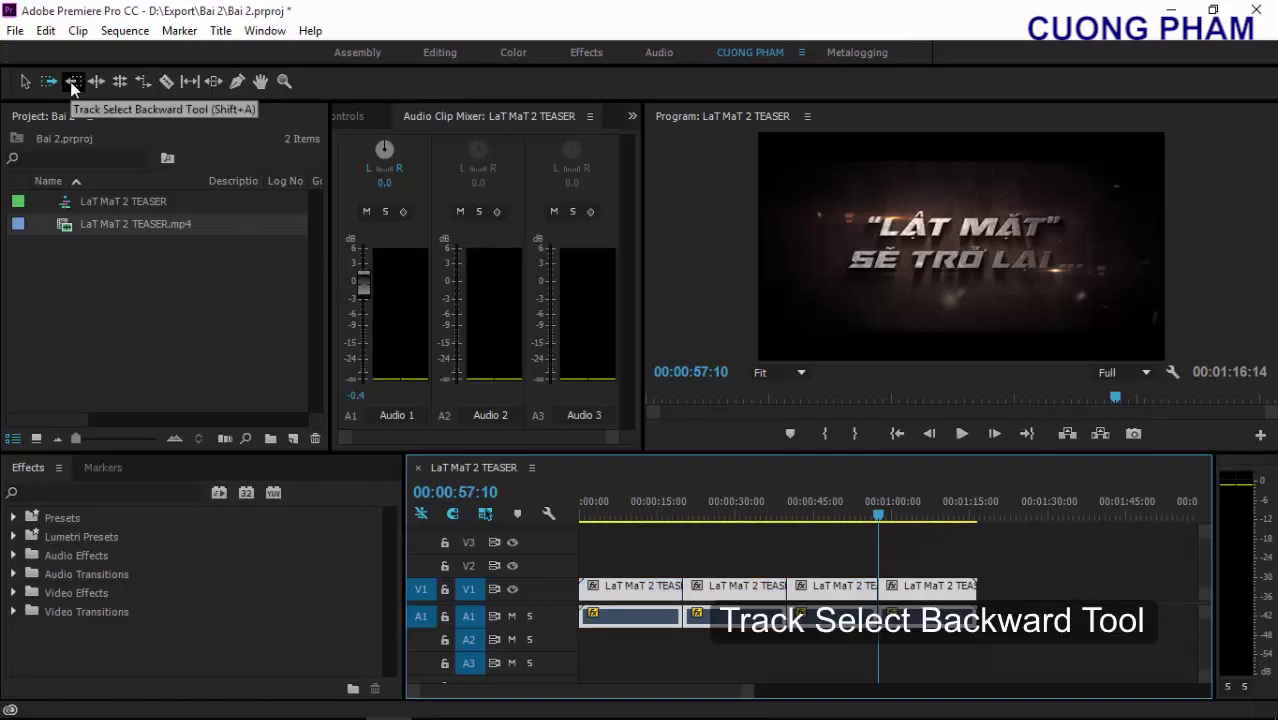
Use Track Select Backward to select one, two, three, then all four clips, and return to the Selection Tool
{"action": "left_click", "coordinate": [72, 87]}
{"action": "left_click", "coordinate": [727, 553]}
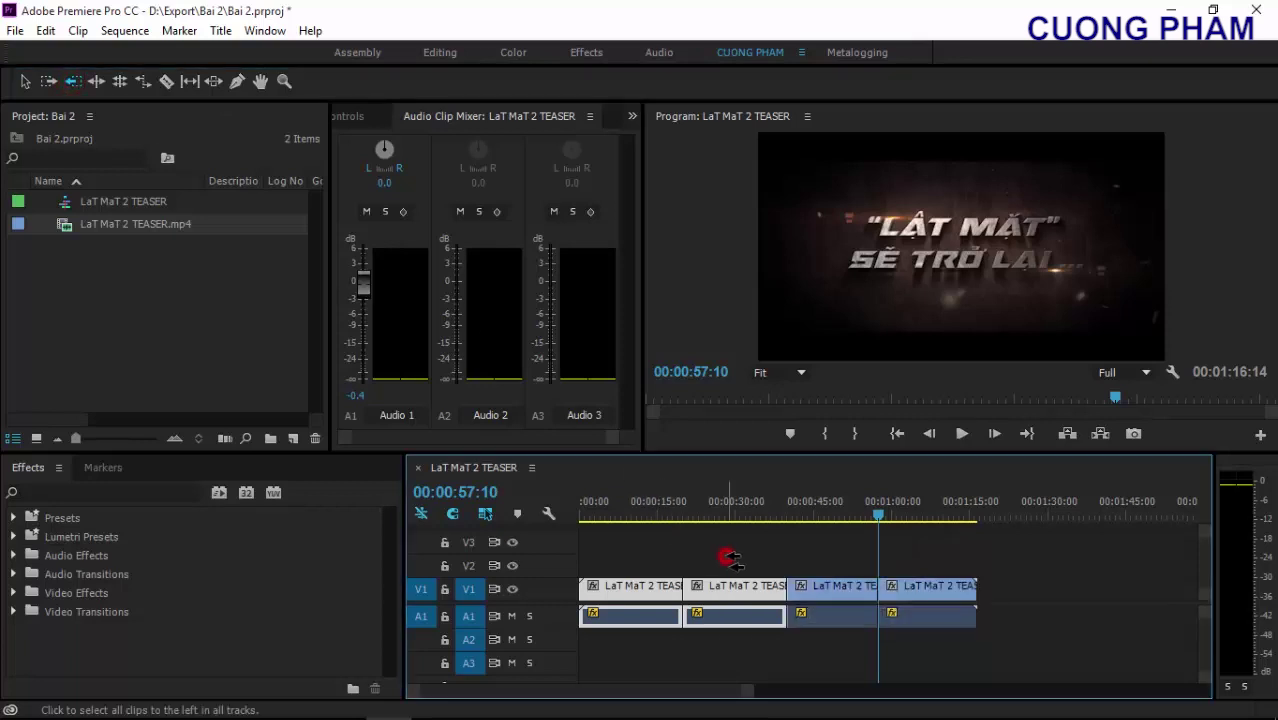
{"action": "left_click", "coordinate": [813, 565]}
{"action": "left_click", "coordinate": [888, 566]}
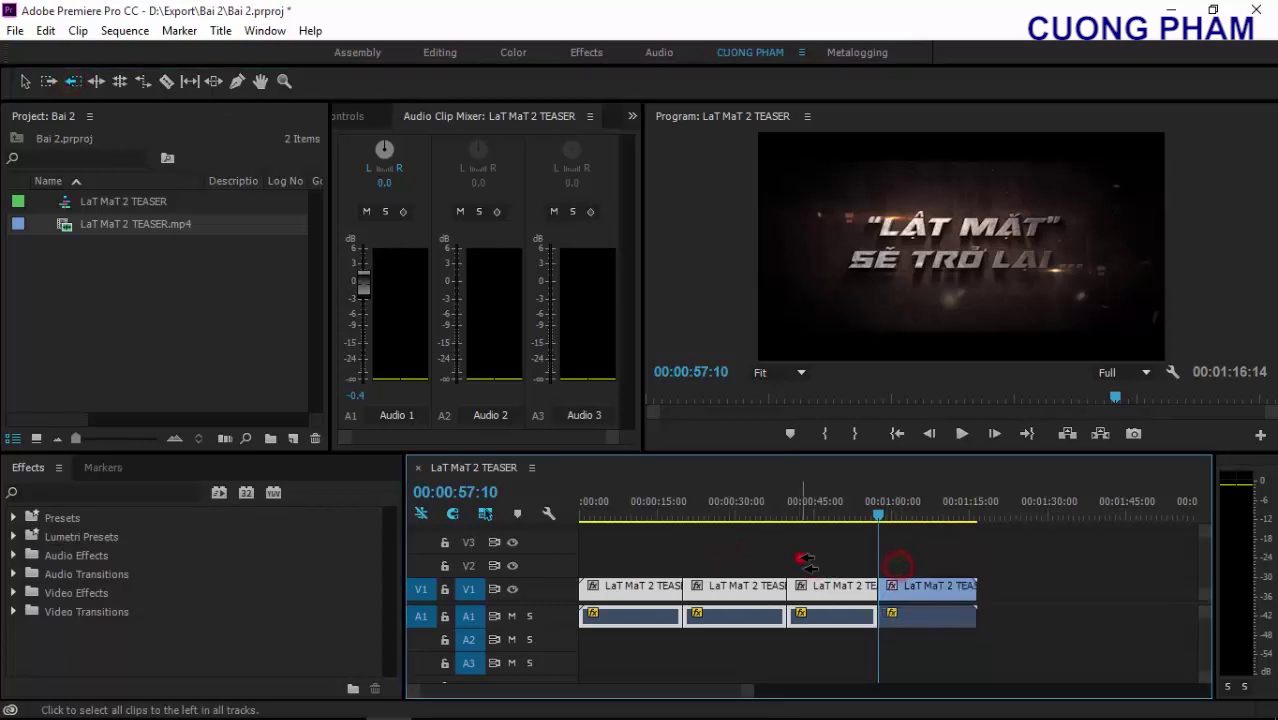
{"action": "left_click", "coordinate": [800, 563]}
{"action": "left_click", "coordinate": [660, 565]}
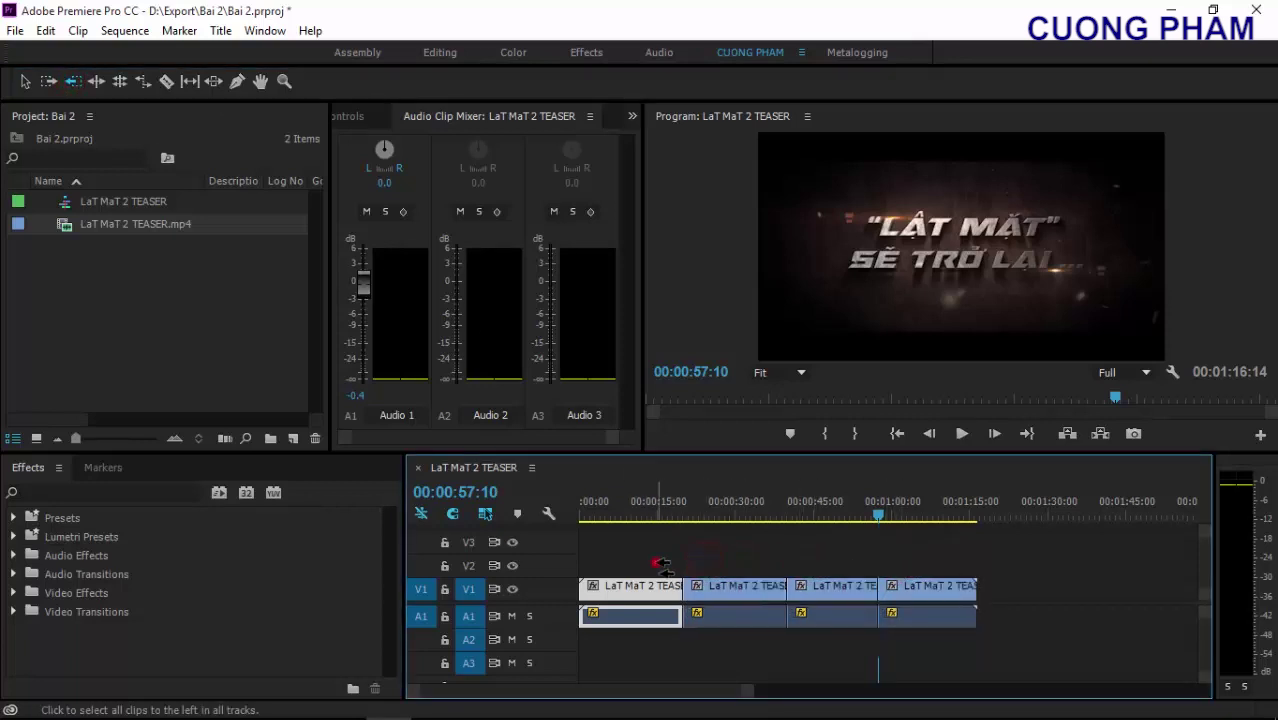
{"action": "left_click", "coordinate": [722, 567]}
{"action": "left_click", "coordinate": [820, 565]}
{"action": "left_click", "coordinate": [905, 562]}
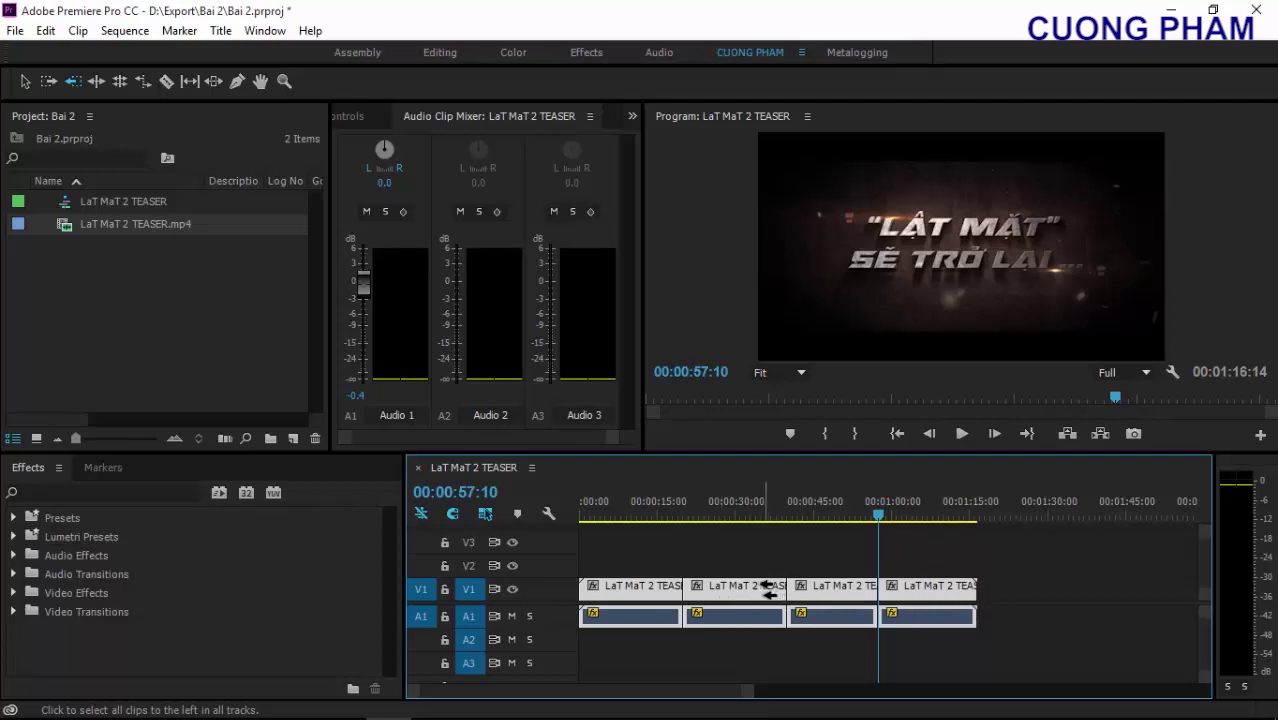
{"action": "key", "text": "v"}
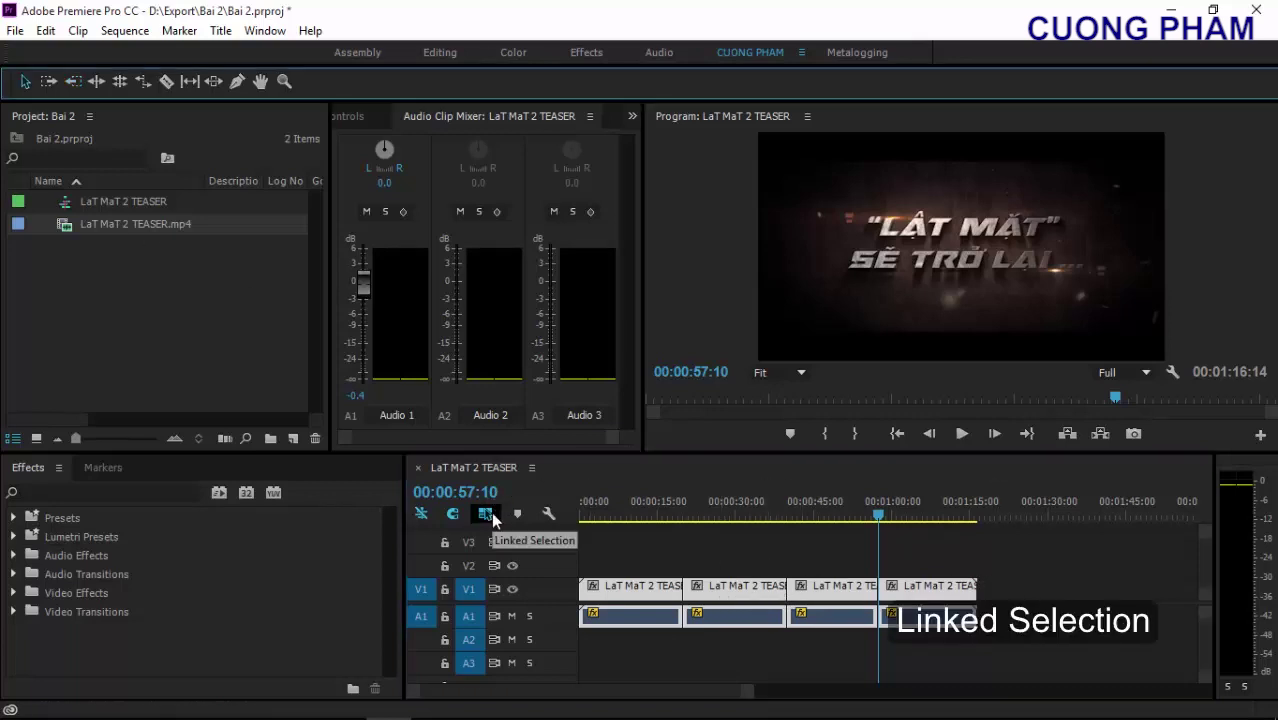
Turn off Linked Selection and Shift-select forward the video, then the audio, from the second clip
{"action": "left_click", "coordinate": [491, 517]}
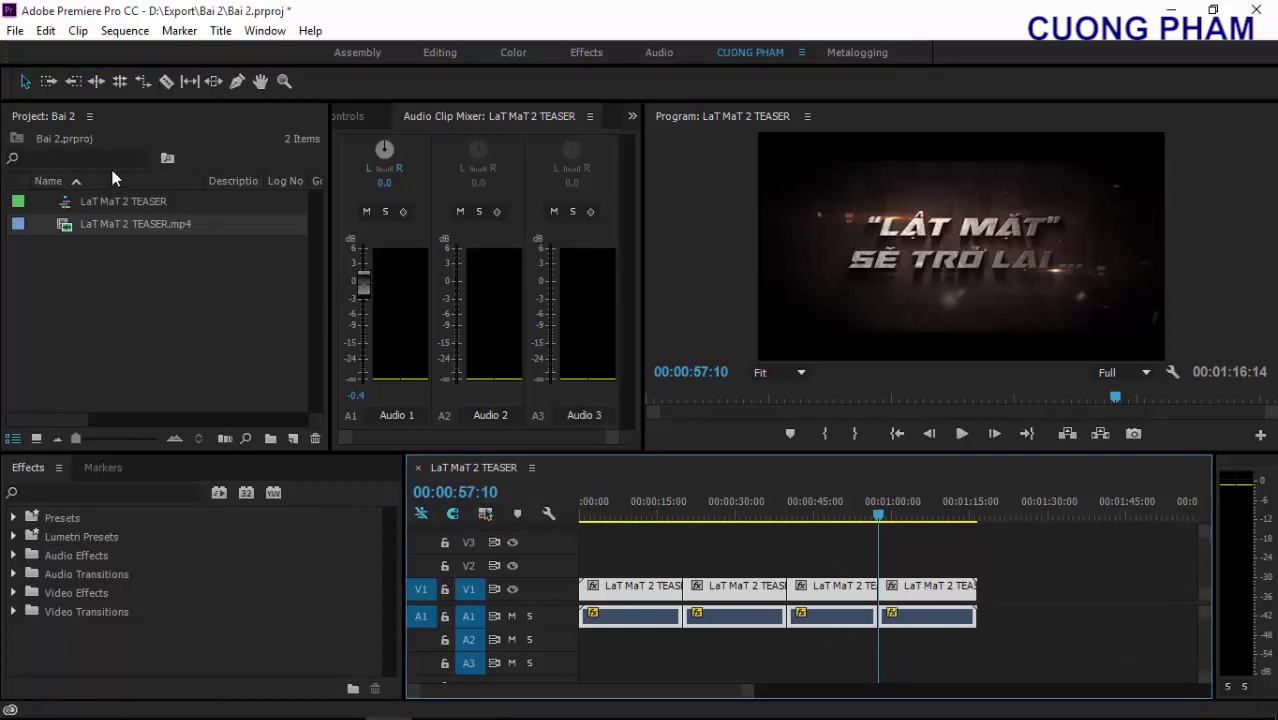
{"action": "left_click", "coordinate": [49, 81]}
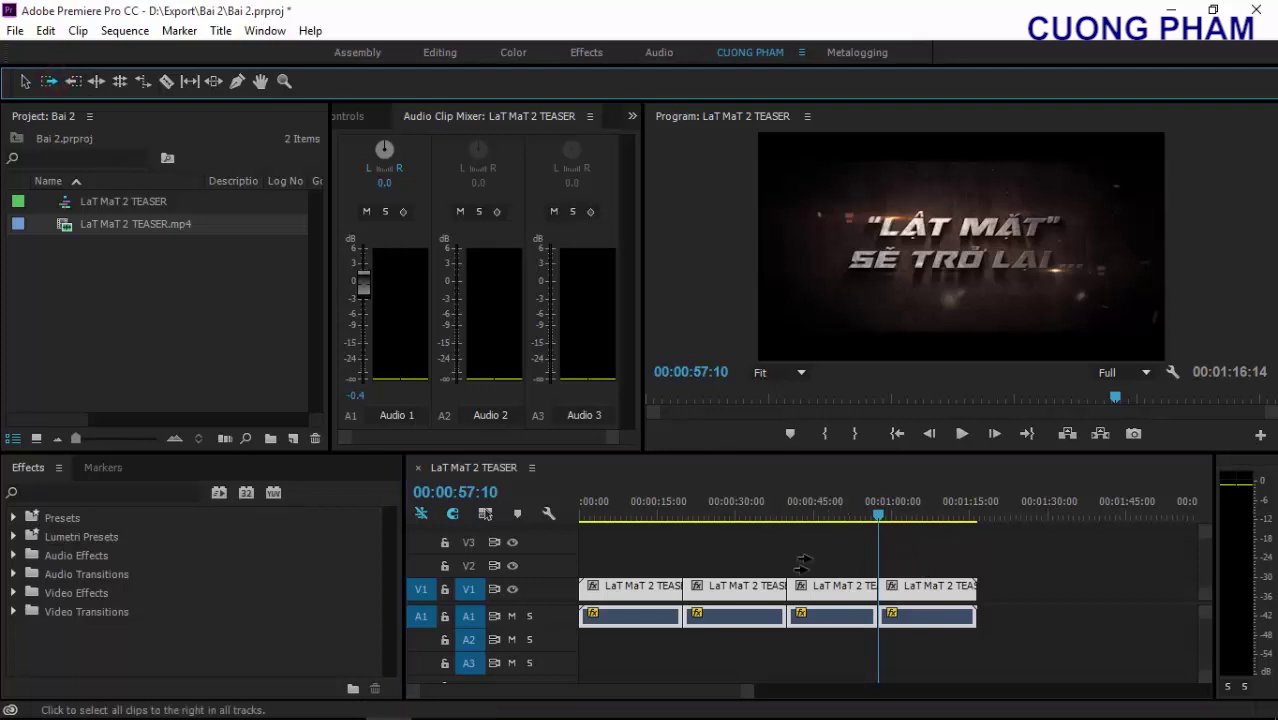
{"action": "key", "text": "shift"}
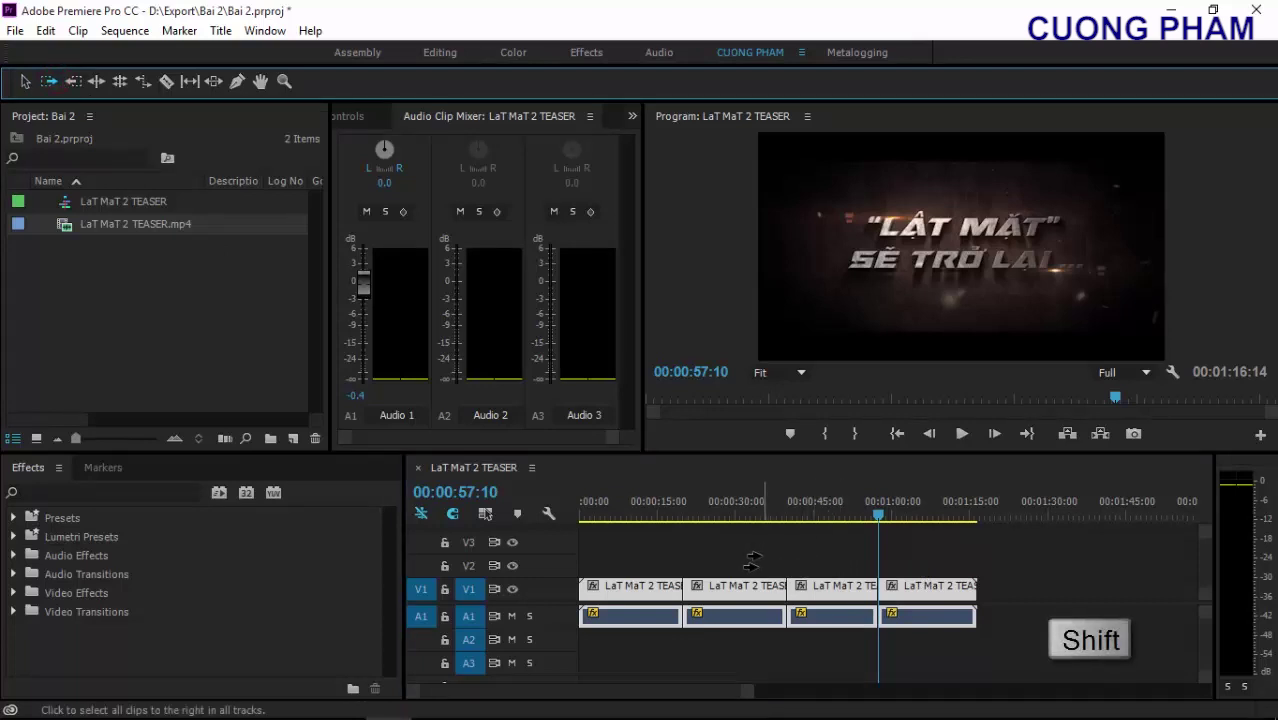
{"action": "left_click", "coordinate": [735, 587], "text": "shift"}
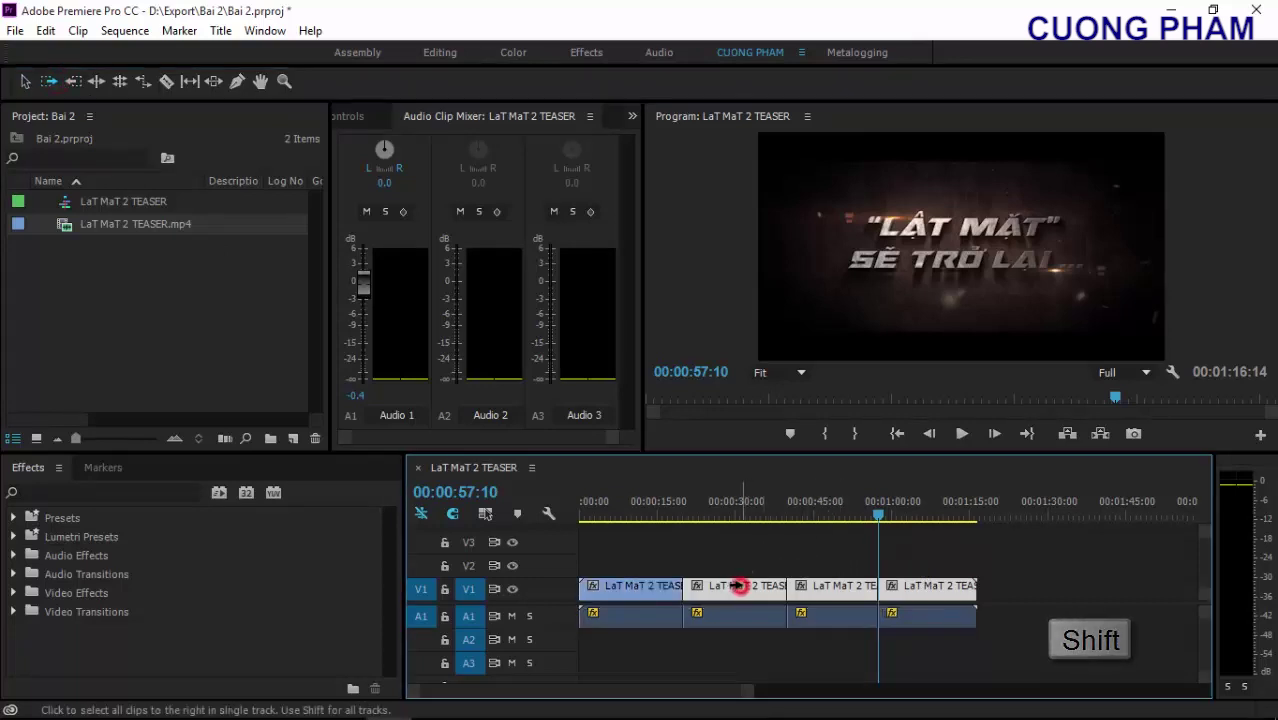
{"action": "left_click", "coordinate": [750, 592], "text": "shift"}
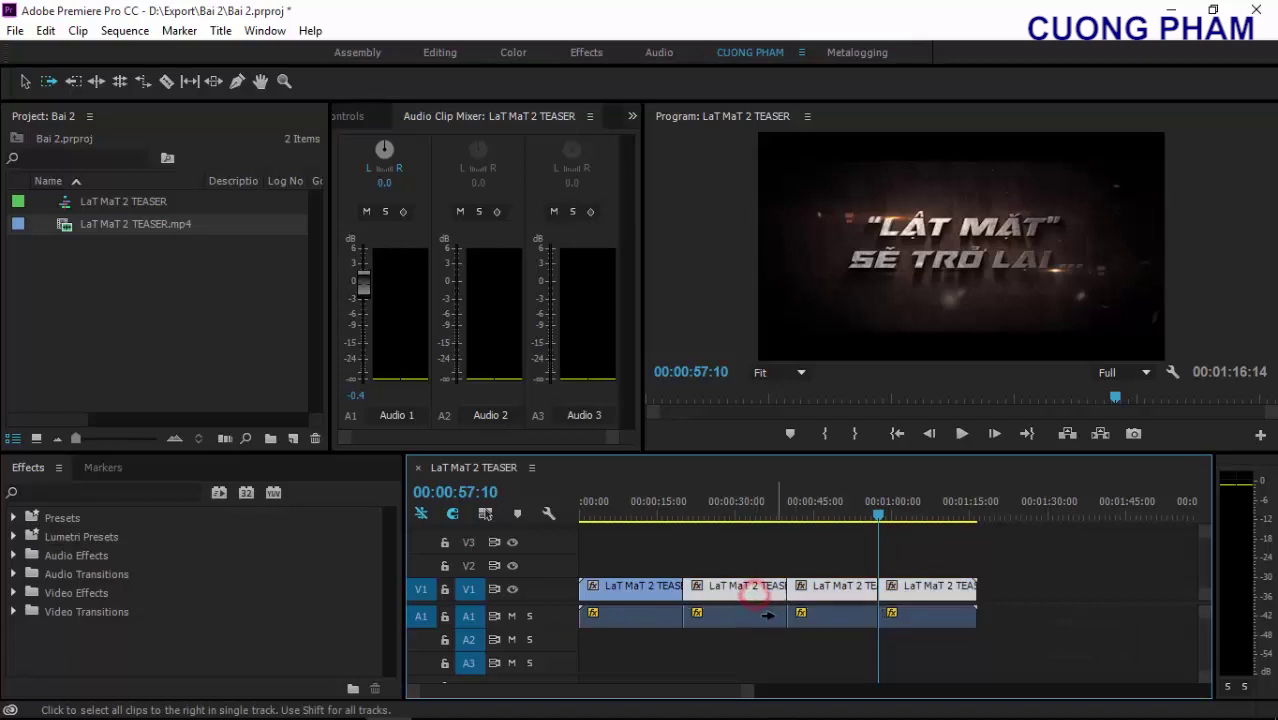
{"action": "left_click", "coordinate": [756, 617]}
Alternate forward selection between only the V1 clips and only the A1 clips to the right
{"action": "left_click", "coordinate": [763, 612]}
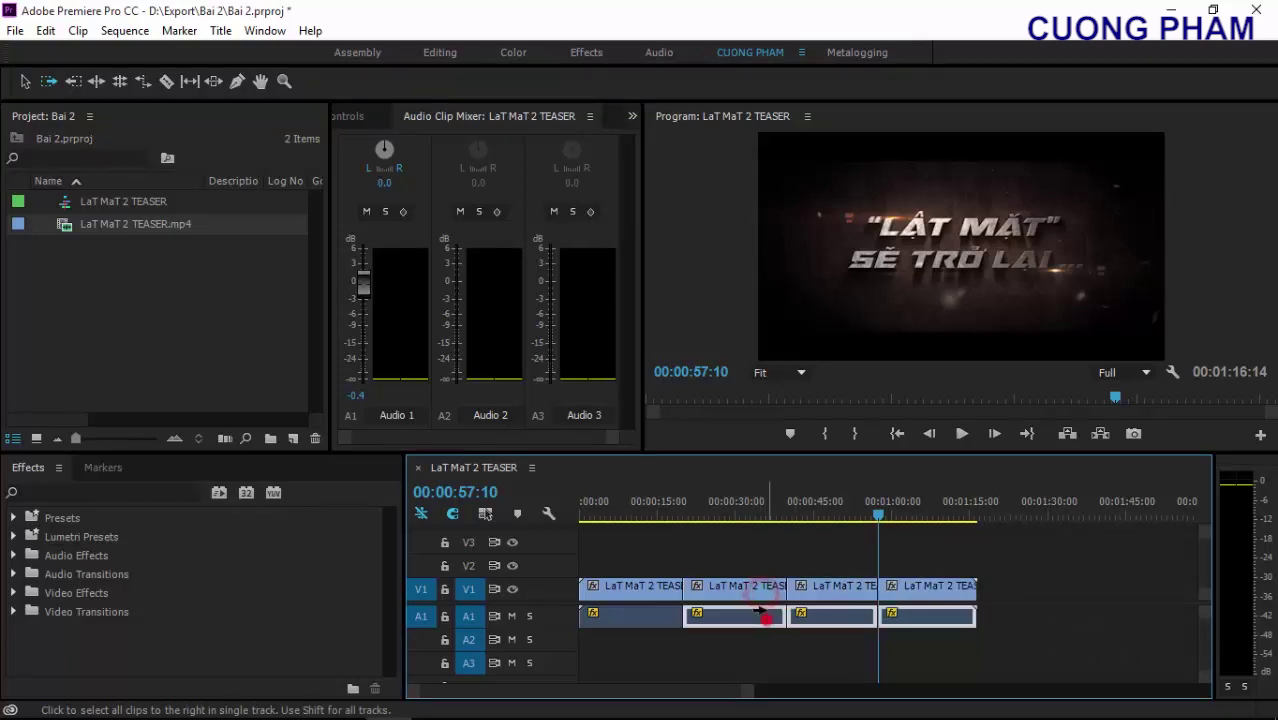
{"action": "left_click", "coordinate": [763, 590]}
{"action": "left_click", "coordinate": [770, 616]}
{"action": "left_click", "coordinate": [763, 592]}
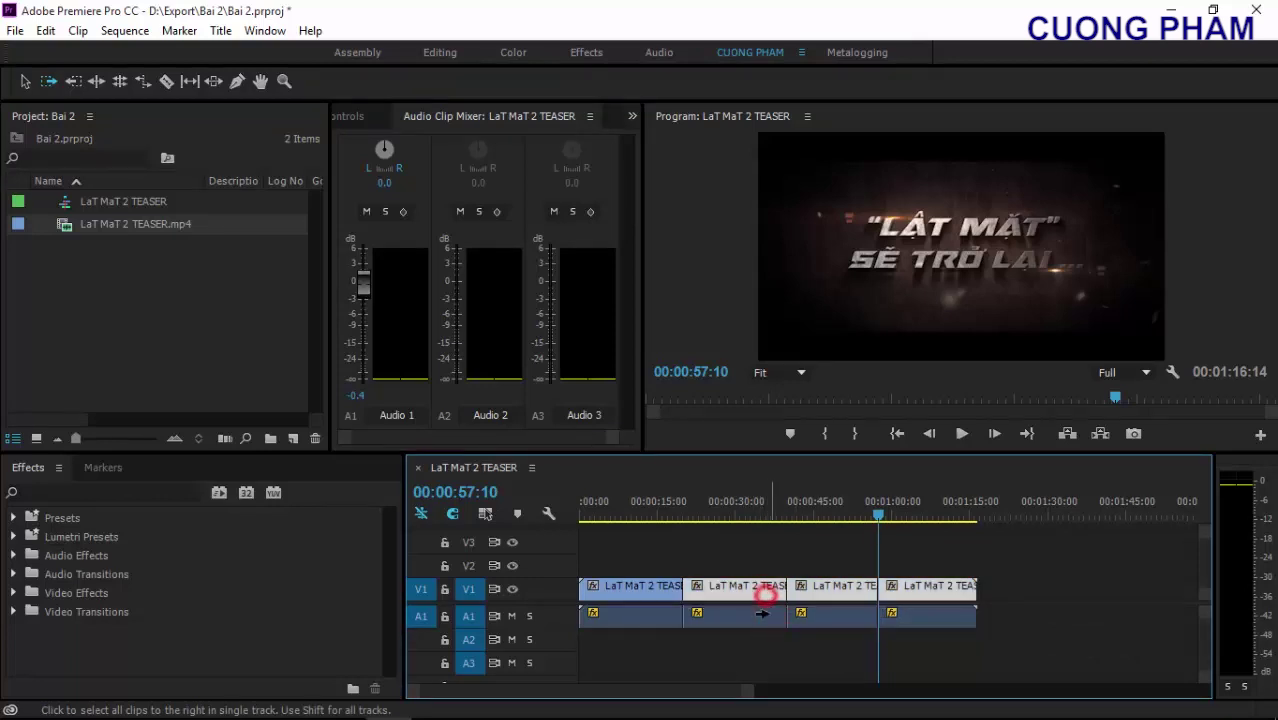
{"action": "left_click", "coordinate": [770, 612]}
{"action": "left_click", "coordinate": [763, 592]}
{"action": "left_click", "coordinate": [770, 612]}
{"action": "left_click", "coordinate": [763, 592]}
{"action": "left_click", "coordinate": [767, 612]}
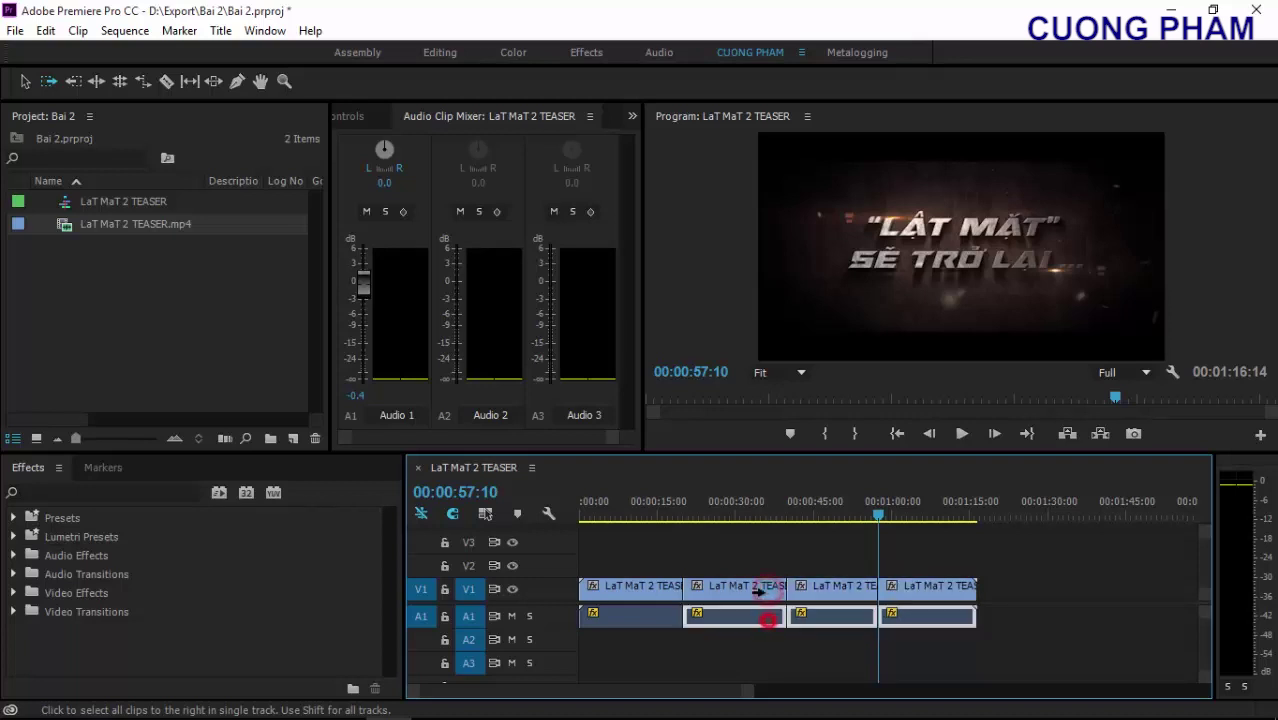
{"action": "left_click", "coordinate": [763, 592]}
{"action": "left_click", "coordinate": [770, 612]}
{"action": "left_click", "coordinate": [763, 592]}
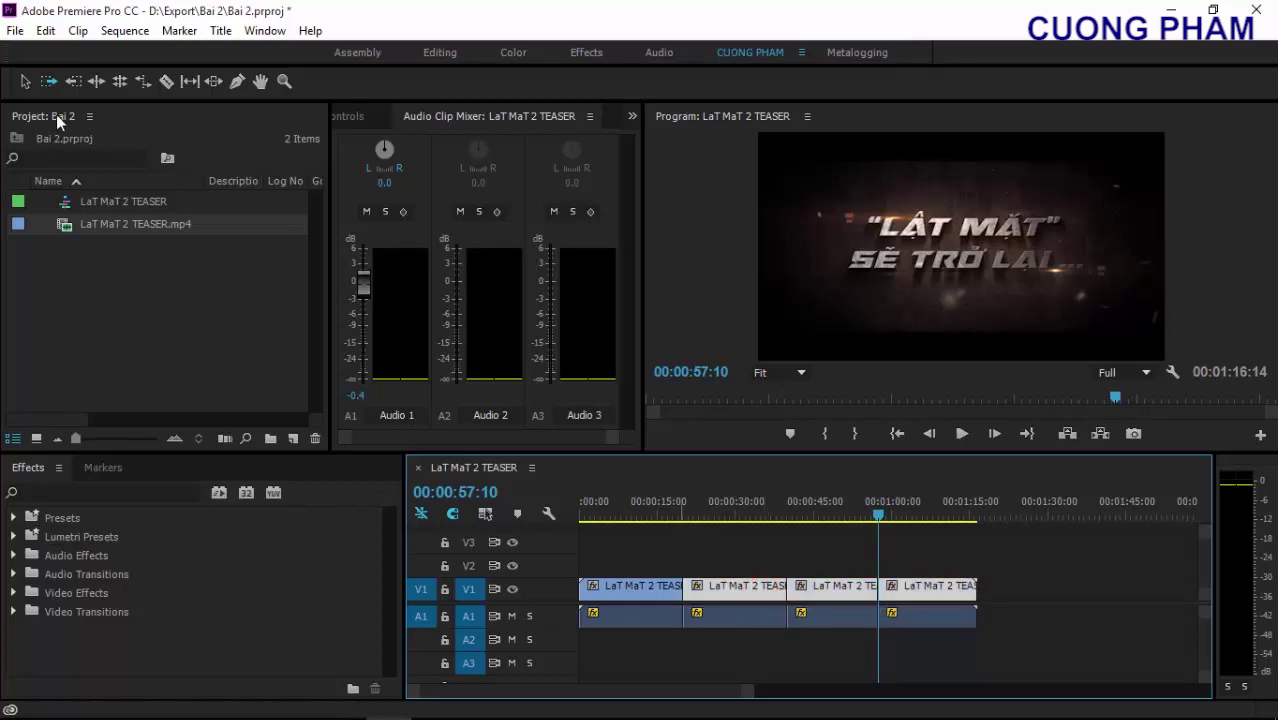
With Track Select Backward, select only video or only audio clips left of the playhead
{"action": "left_click", "coordinate": [73, 81]}
{"action": "left_click", "coordinate": [733, 588]}
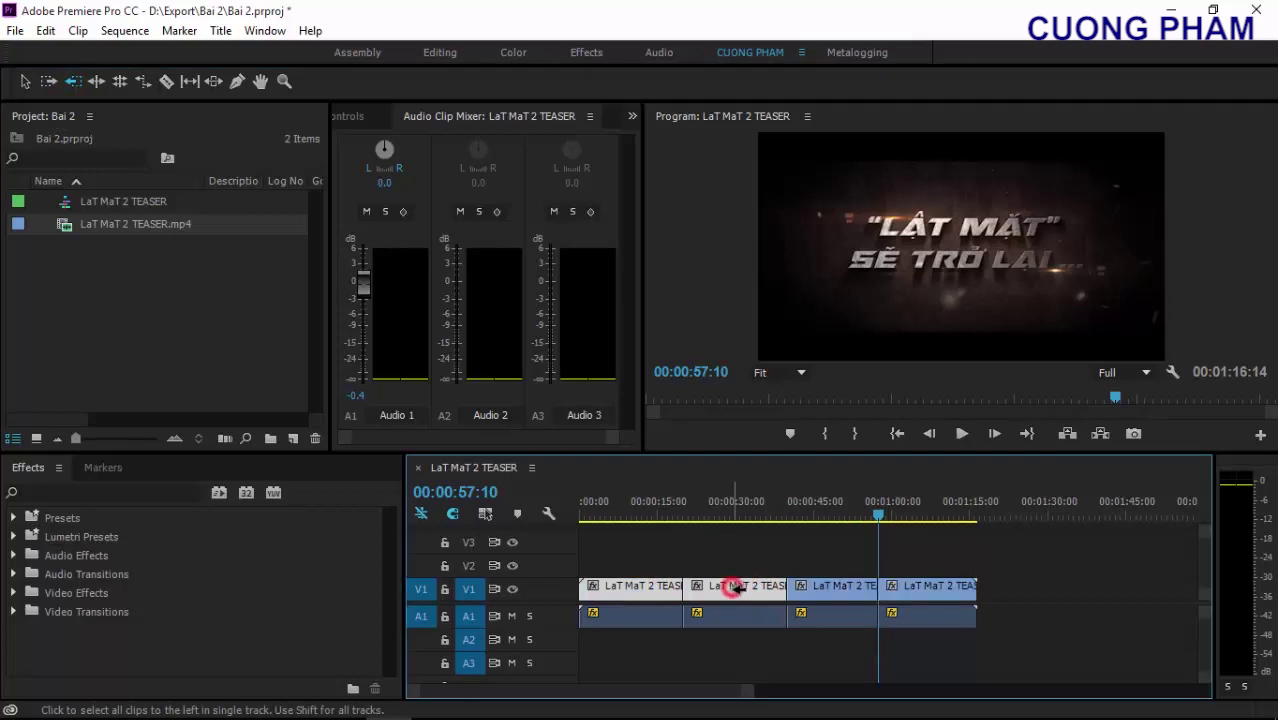
{"action": "left_click", "coordinate": [808, 612]}
{"action": "left_click", "coordinate": [800, 589]}
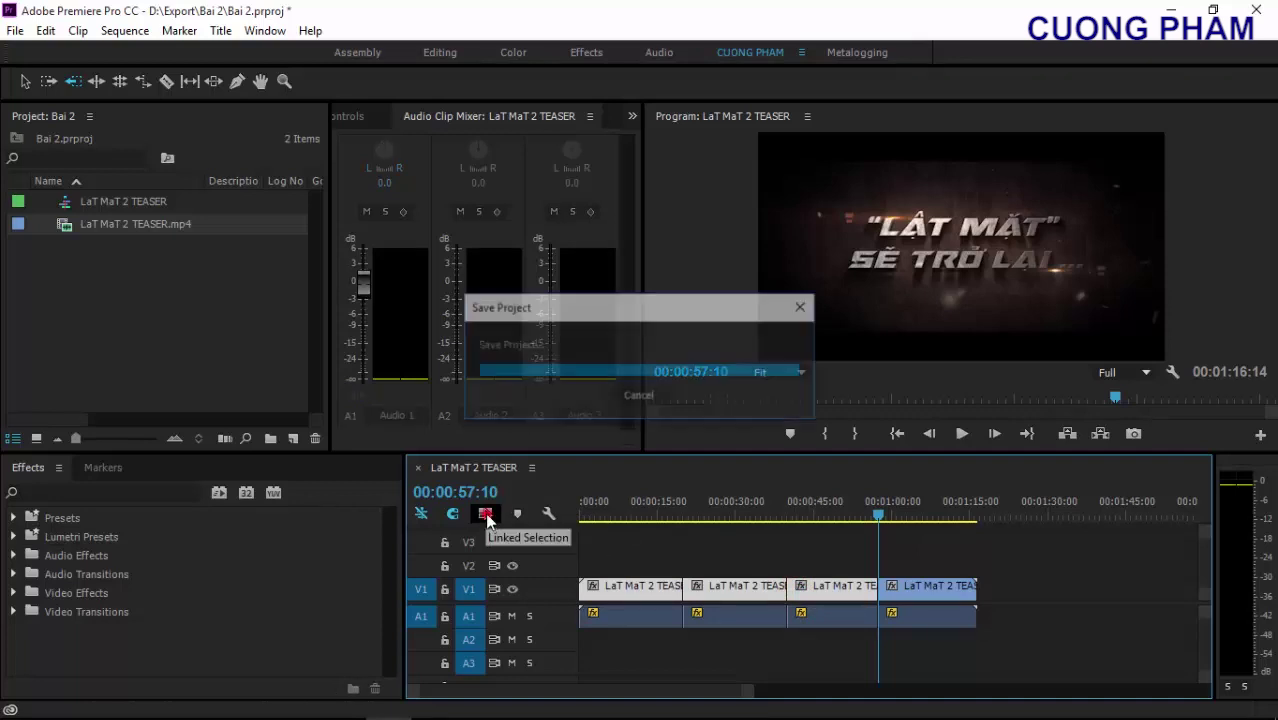
Turn Linked Selection back on, switch to the Selection Tool, and deselect all clips
{"action": "left_click", "coordinate": [487, 516]}
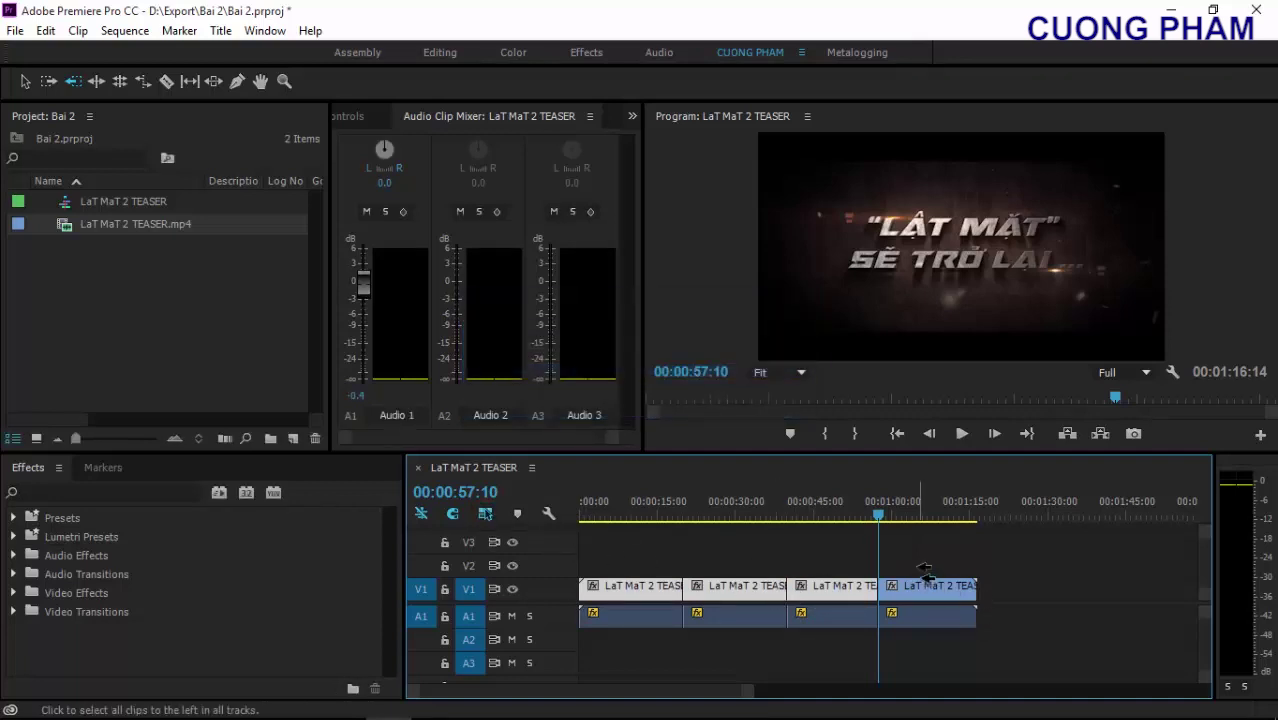
{"action": "left_click", "coordinate": [21, 81]}
{"action": "left_click", "coordinate": [945, 555]}
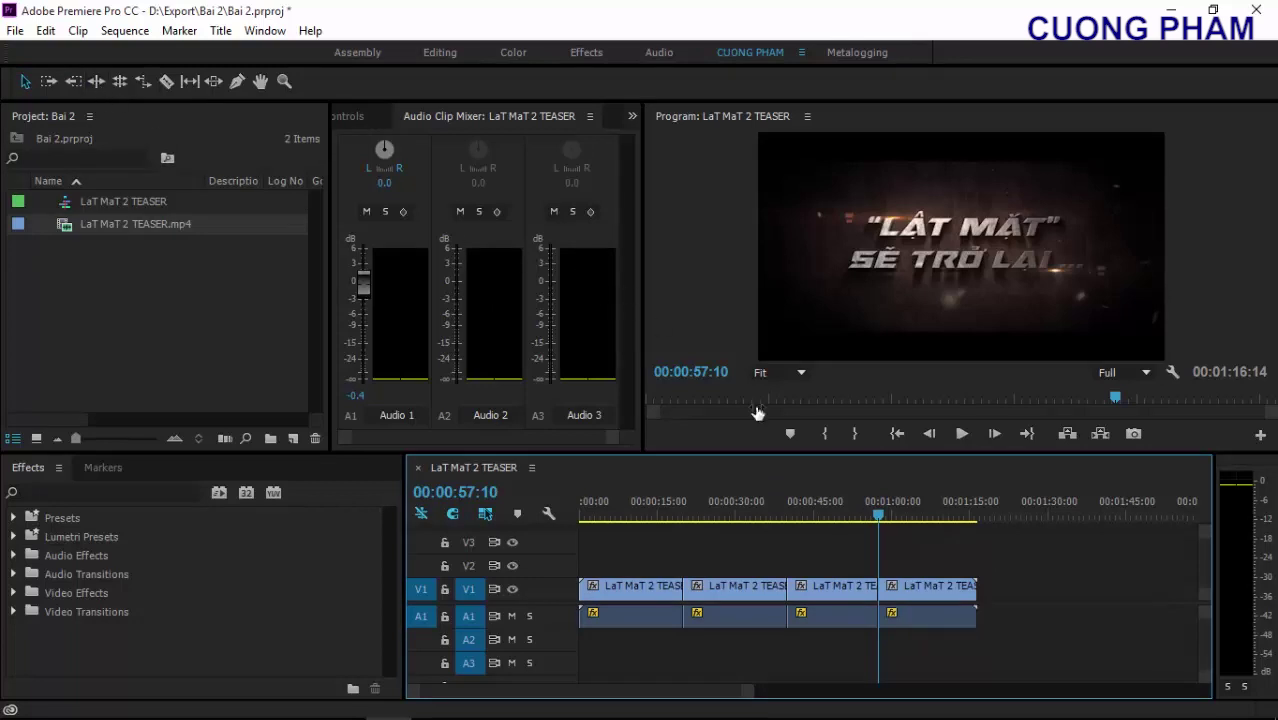
Nudge the last clip slightly later and move the playhead back to 00:00:55:10
{"action": "left_click", "coordinate": [933, 620]}
{"action": "mouse_move", "coordinate": [910, 591]}
{"action": "left_mouse_down"}
{"action": "mouse_move", "coordinate": [1130, 601]}
{"action": "mouse_move", "coordinate": [910, 592]}
{"action": "left_mouse_up"}
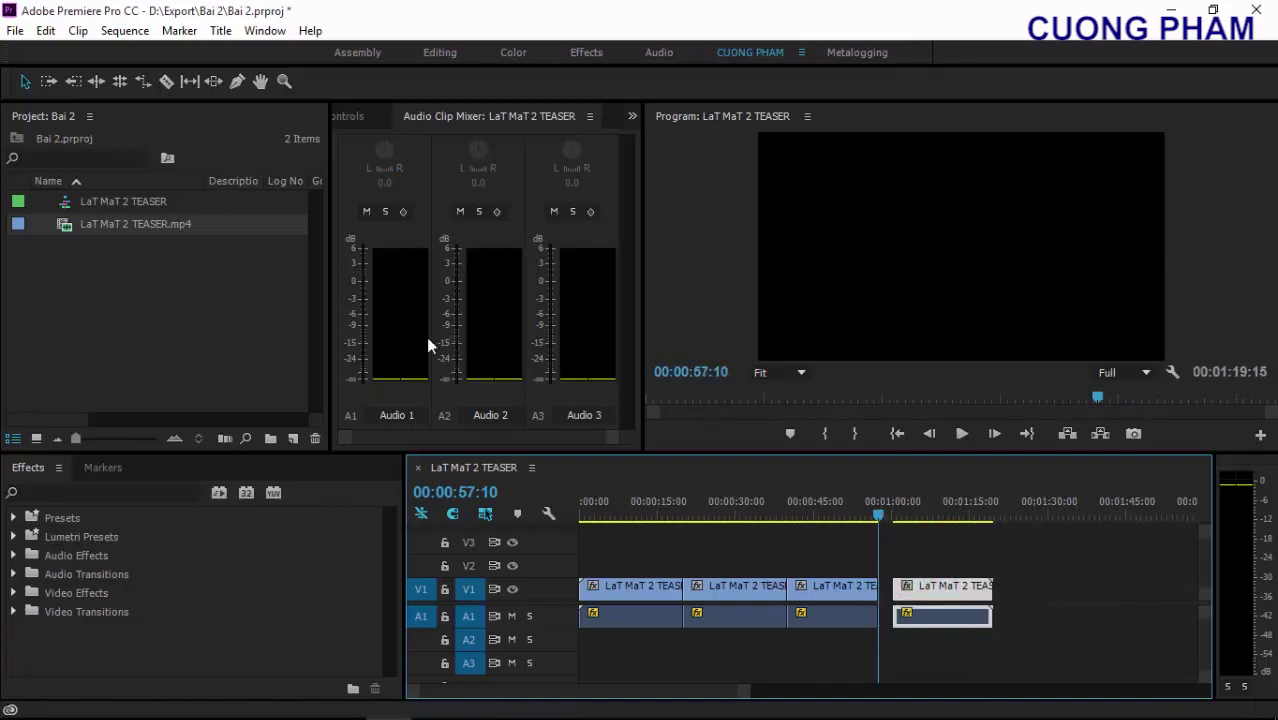
{"action": "left_click_drag", "start_coordinate": [876, 516], "coordinate": [867, 516]}
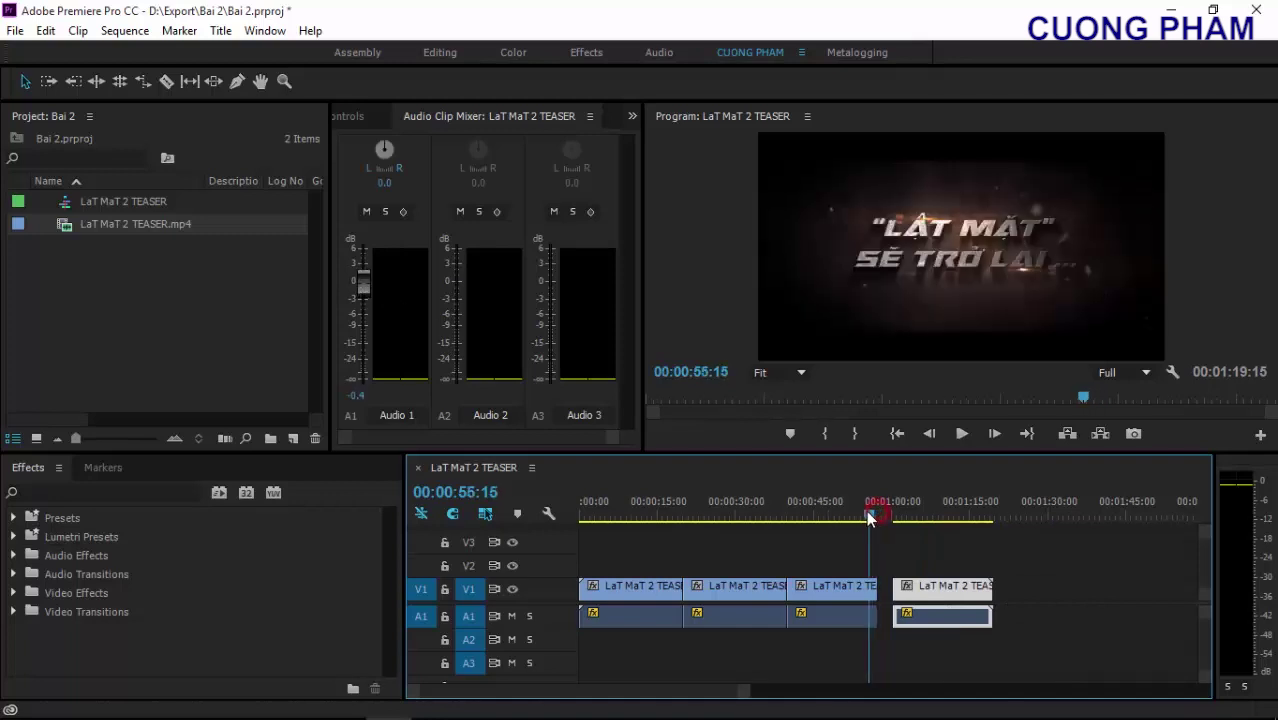
Lower Audio 1 volume to about -9.5 dB and play back to hear it
{"action": "left_click_drag", "start_coordinate": [364, 285], "coordinate": [374, 338]}
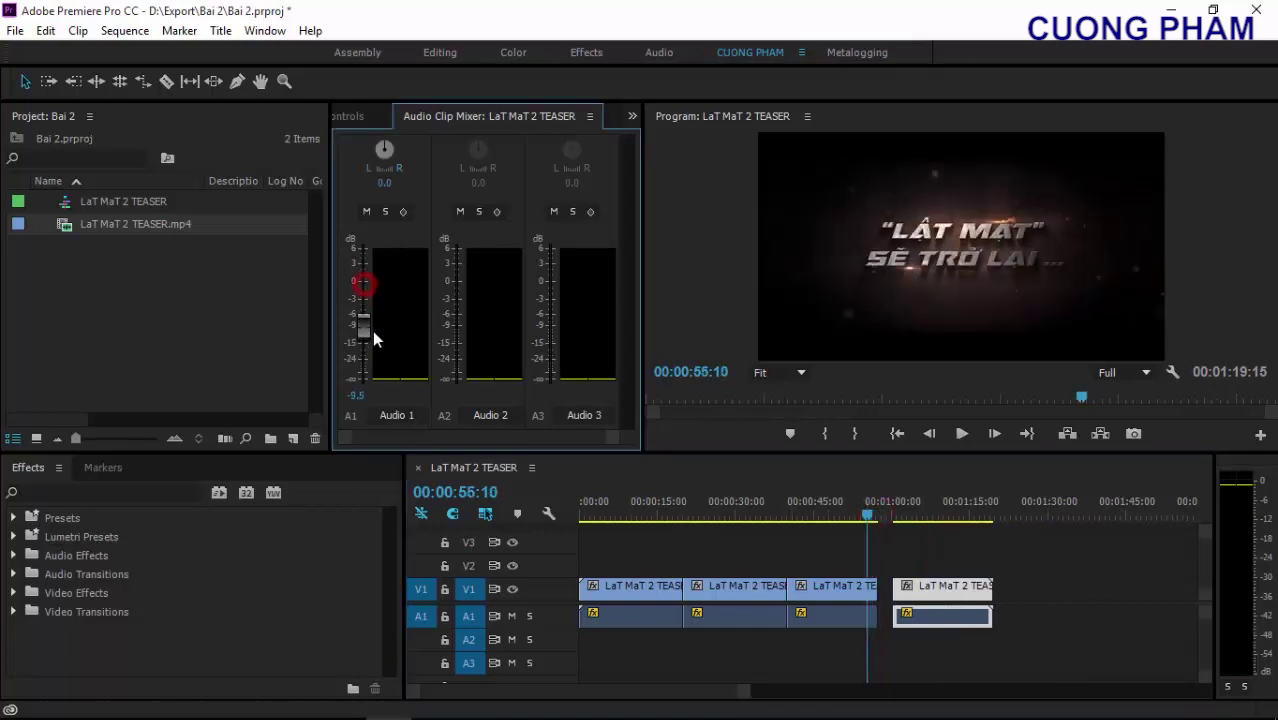
{"action": "key", "text": "space"}
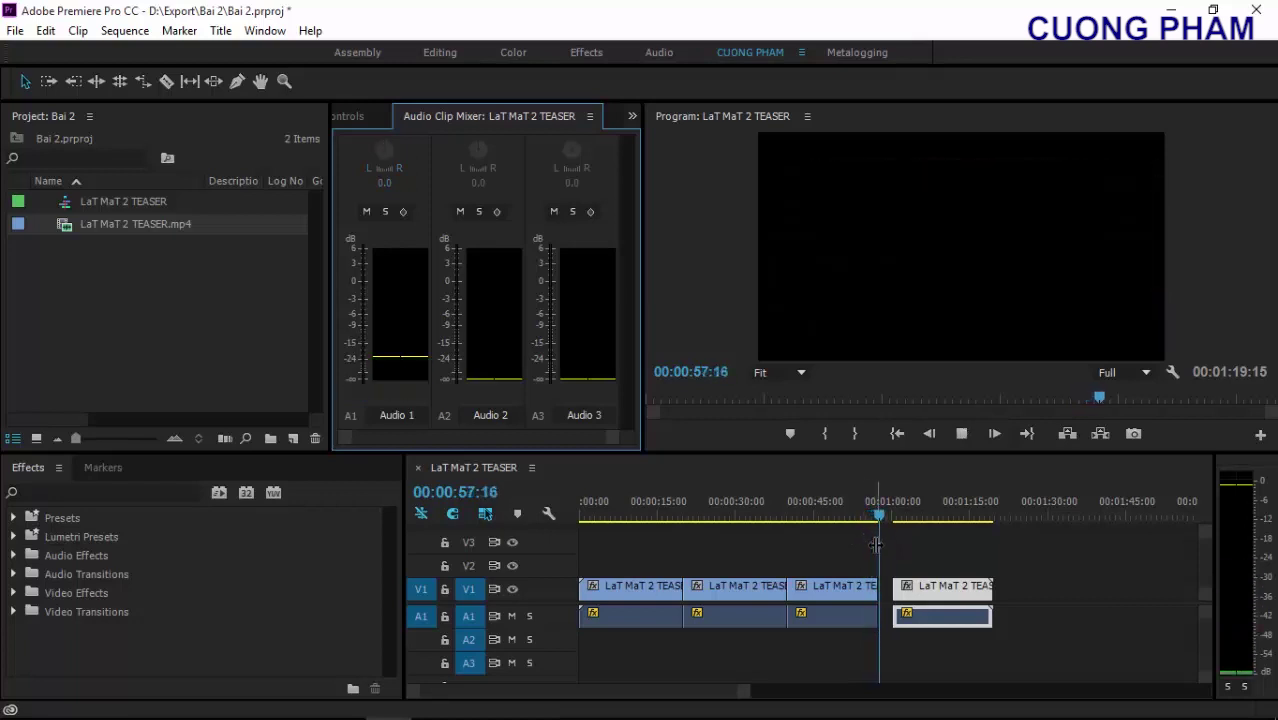
{"action": "key", "text": "space"}
Mark out and in points on the sequence, then play from just past one minute
{"action": "key", "text": "o"}
{"action": "left_click", "coordinate": [875, 519]}
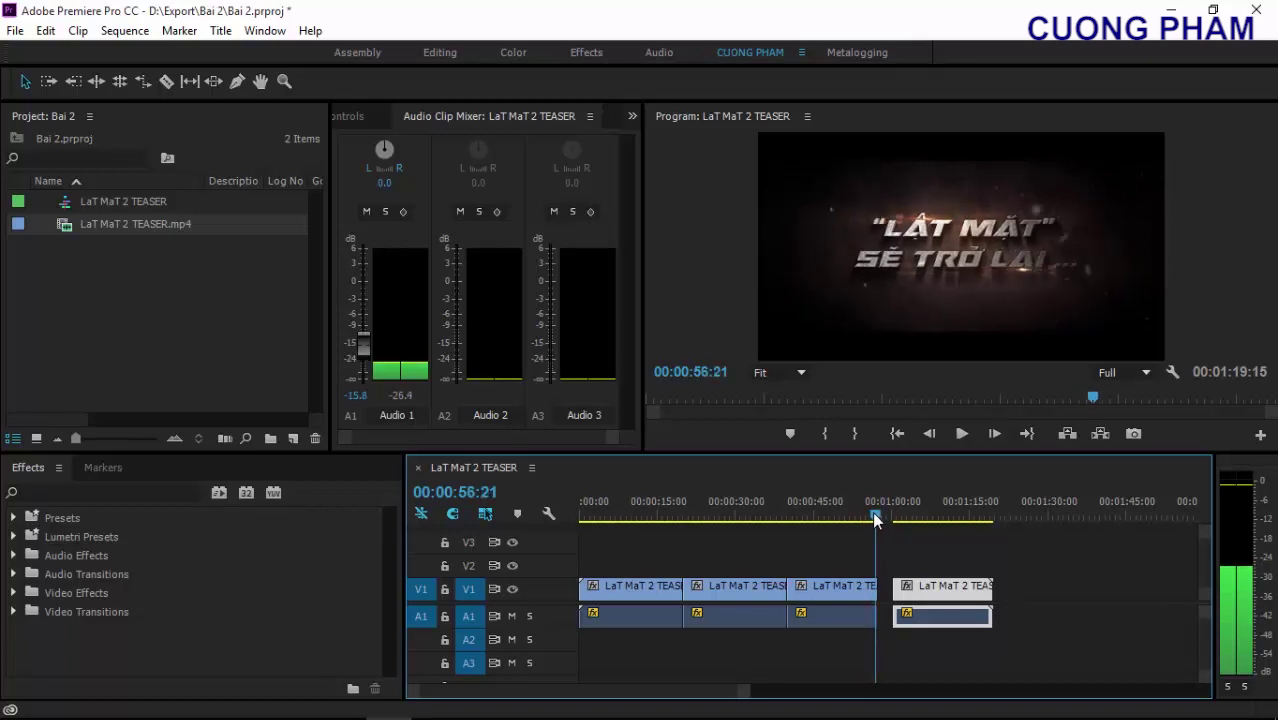
{"action": "key", "text": "space"}
{"action": "key", "text": "space"}
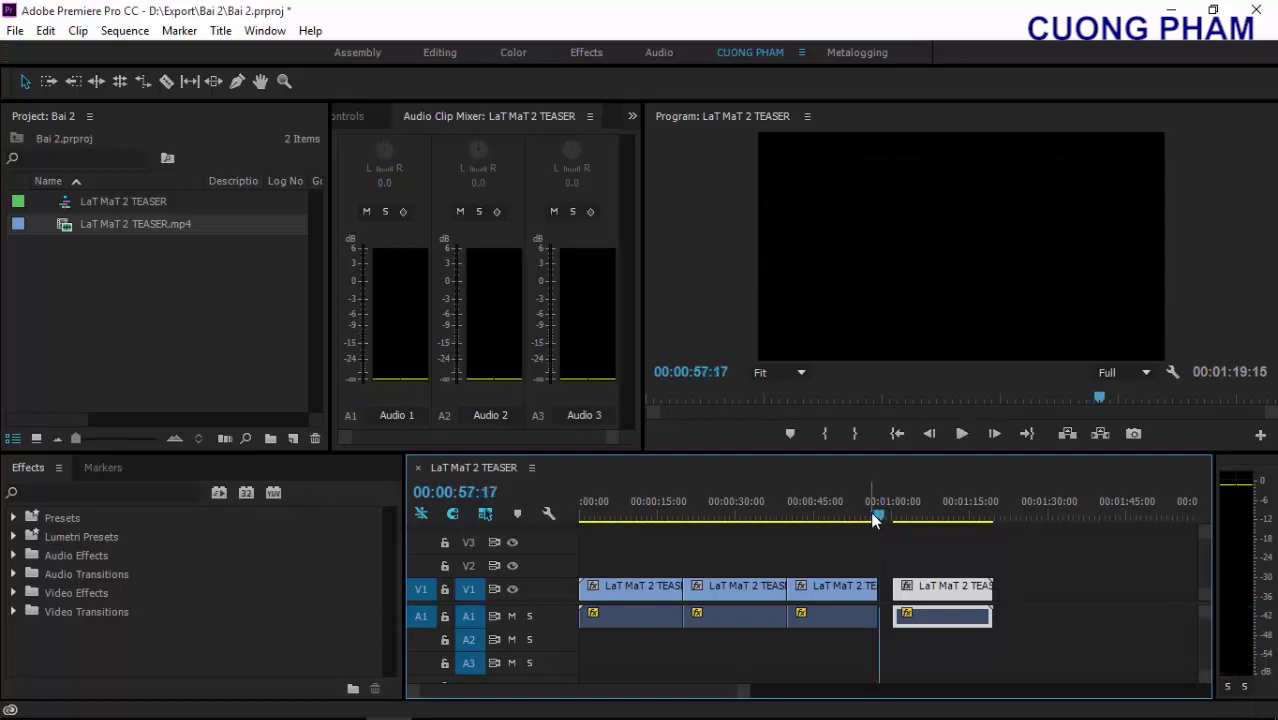
{"action": "key", "text": "i"}
{"action": "left_click_drag", "start_coordinate": [878, 515], "coordinate": [893, 519]}
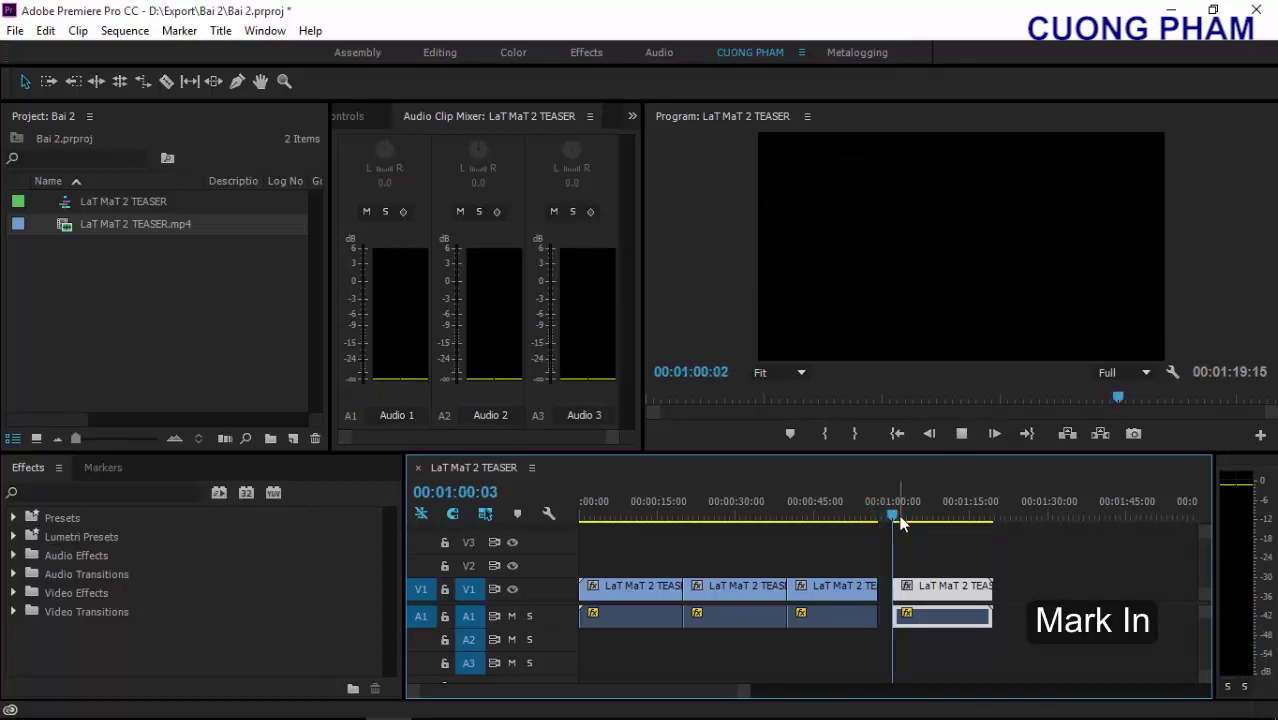
{"action": "key", "text": "space"}
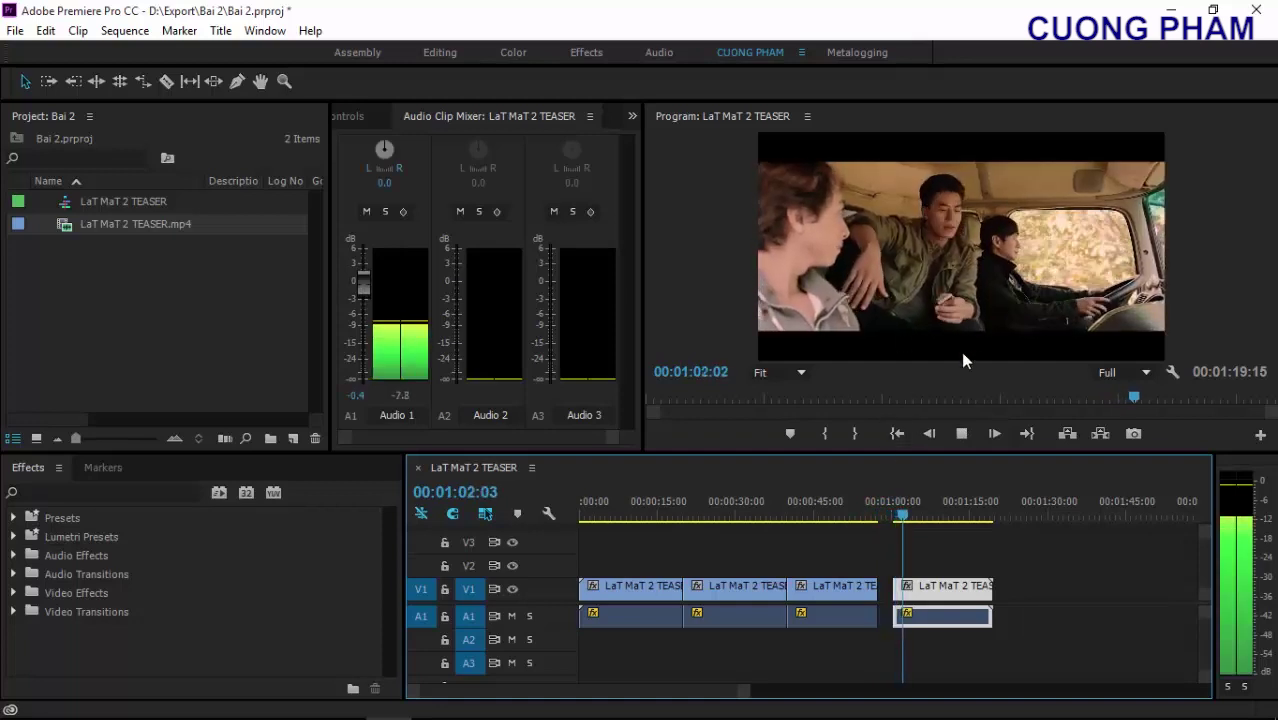
{"action": "key", "text": "space"}
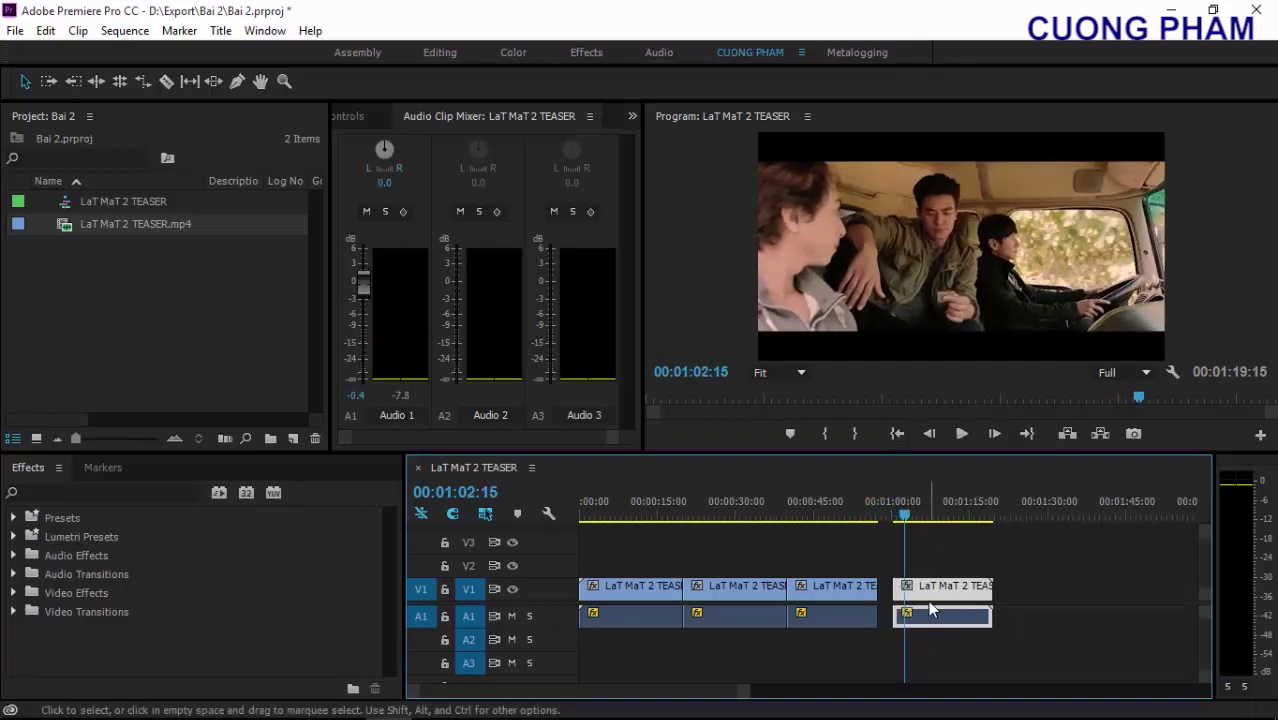
Drag the last clip about 11 seconds later, return the playhead to 00:00:57:14, and zoom in
{"action": "left_click_drag", "start_coordinate": [930, 596], "coordinate": [990, 596]}
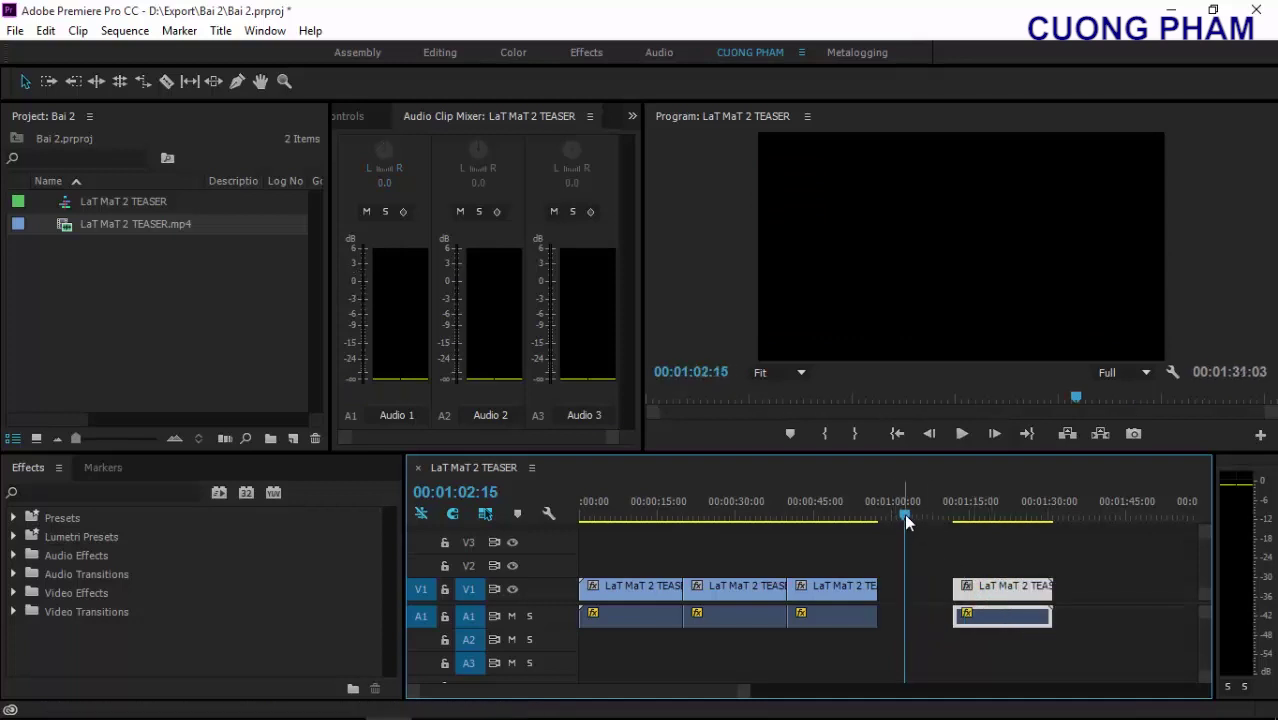
{"action": "left_click_drag", "start_coordinate": [904, 514], "coordinate": [878, 514]}
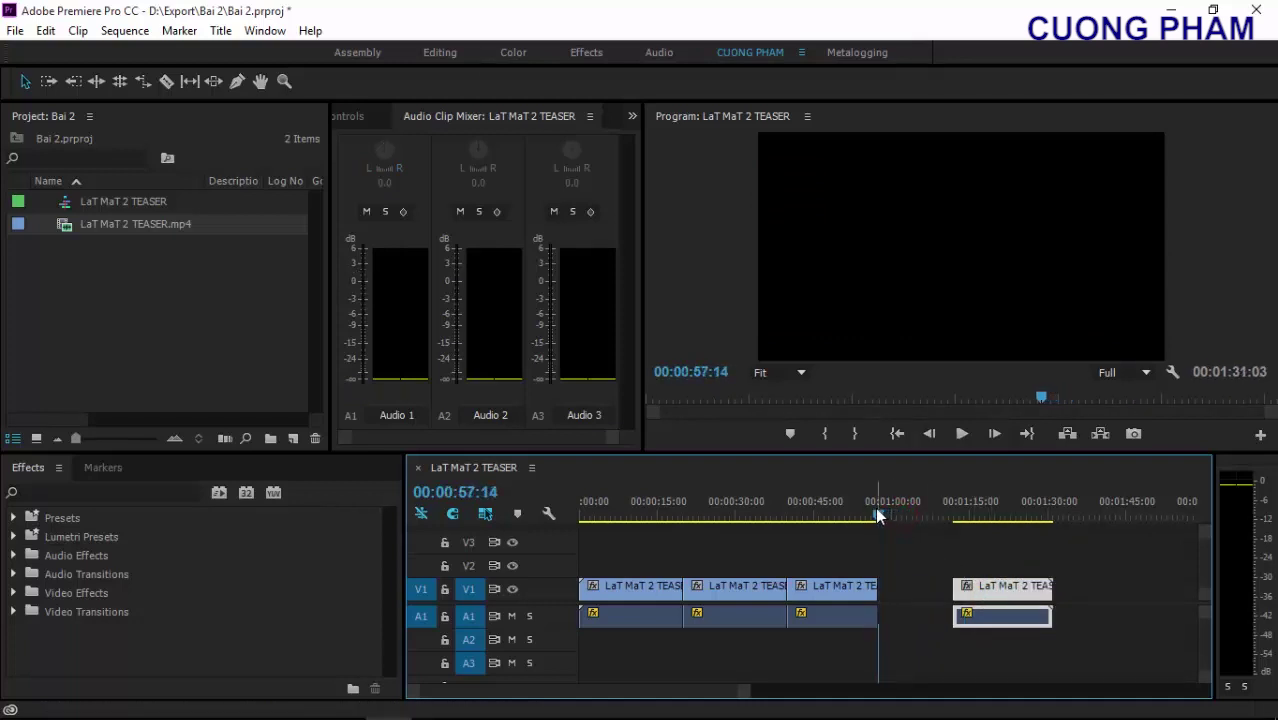
{"action": "left_click_drag", "start_coordinate": [735, 691], "coordinate": [604, 655]}
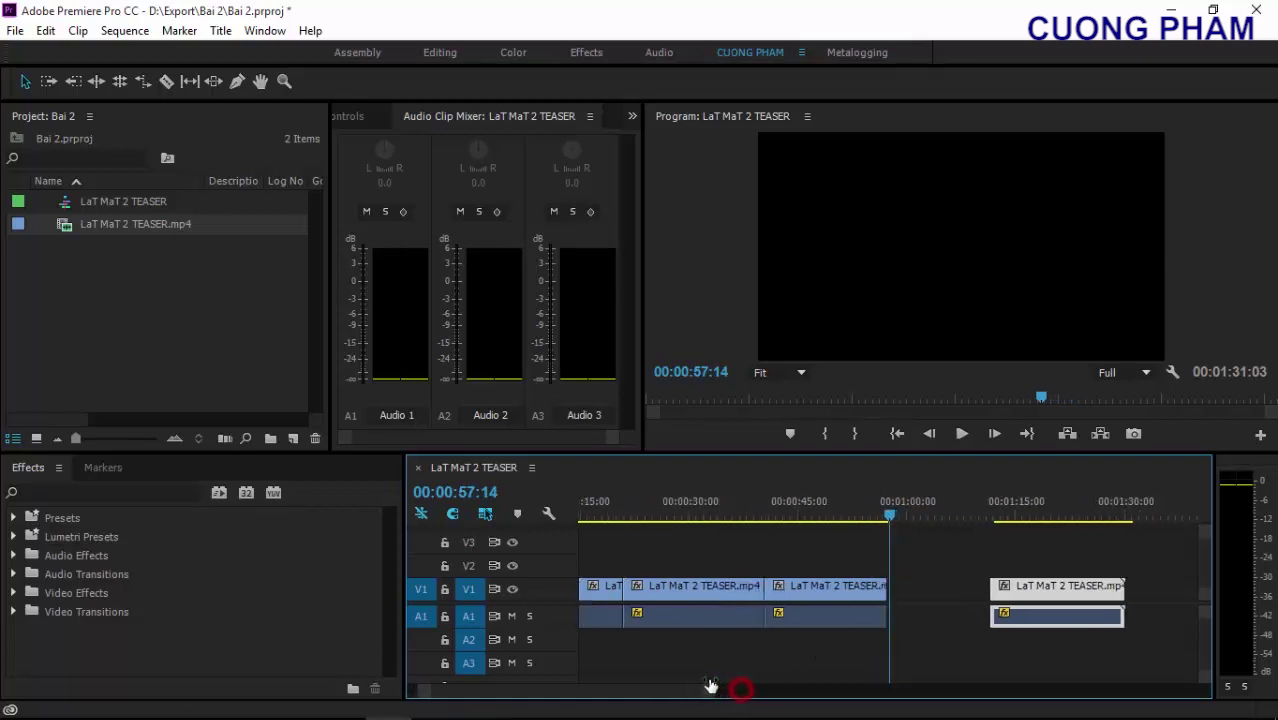
Zoom into the timeline and step the playhead frame by frame to 00:00:57:10
{"action": "key", "text": "="}
{"action": "key", "text": "="}
{"action": "key", "text": "="}
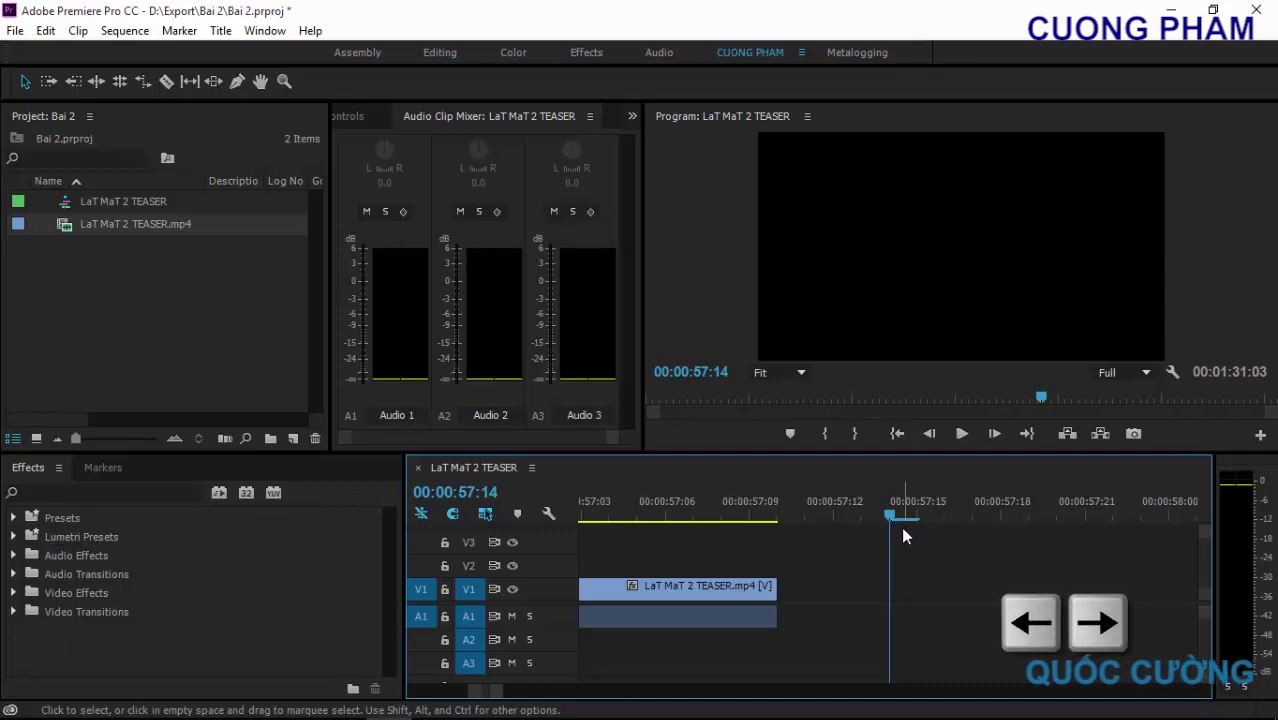
{"action": "key", "text": "Left"}
{"action": "key", "text": "Left"}
{"action": "key", "text": "Left"}
{"action": "key", "text": "Left"}
{"action": "key", "text": "Left"}
{"action": "key", "text": "Right"}
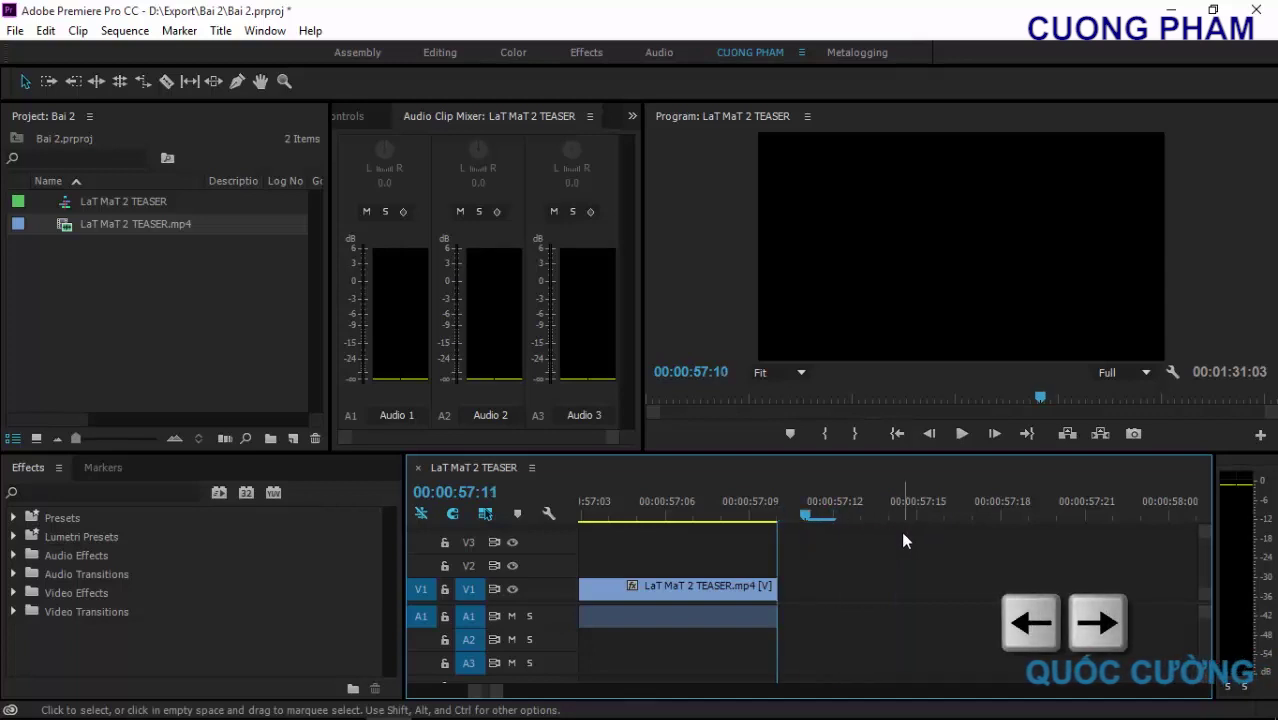
{"action": "key", "text": "Right"}
{"action": "key", "text": "Left"}
{"action": "key", "text": "Left"}
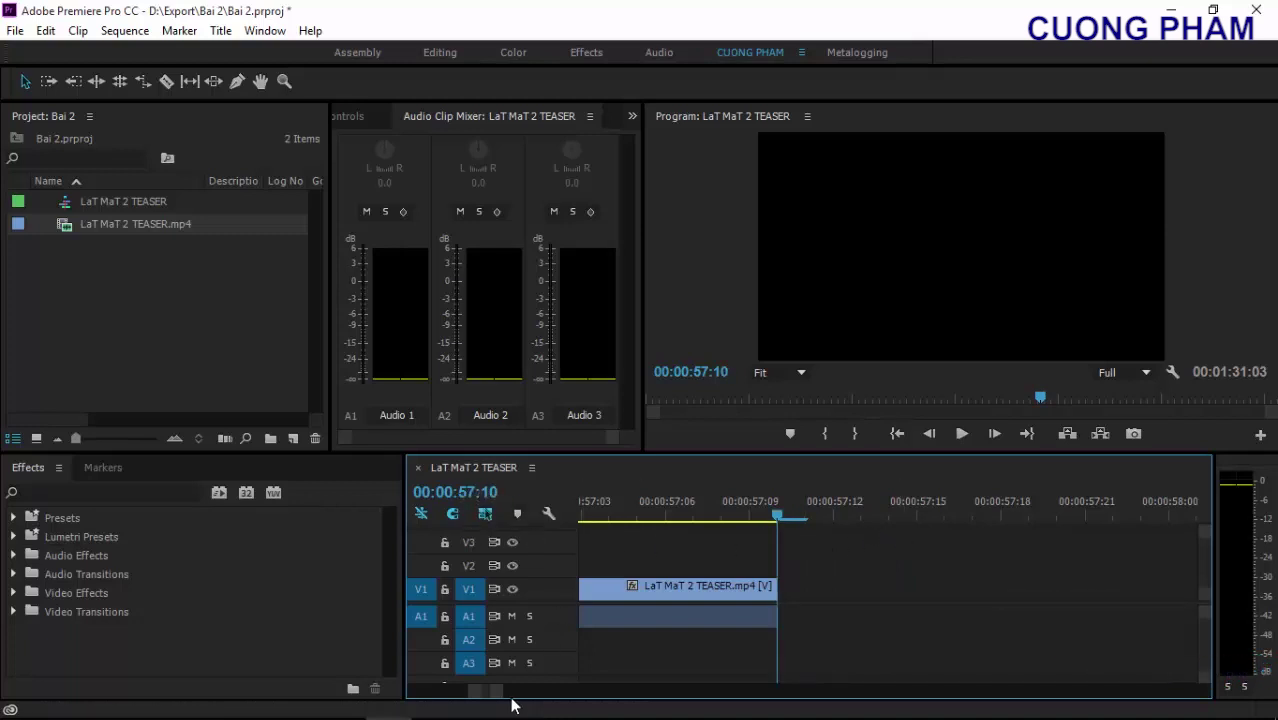
{"action": "left_click_drag", "start_coordinate": [506, 697], "coordinate": [585, 707]}
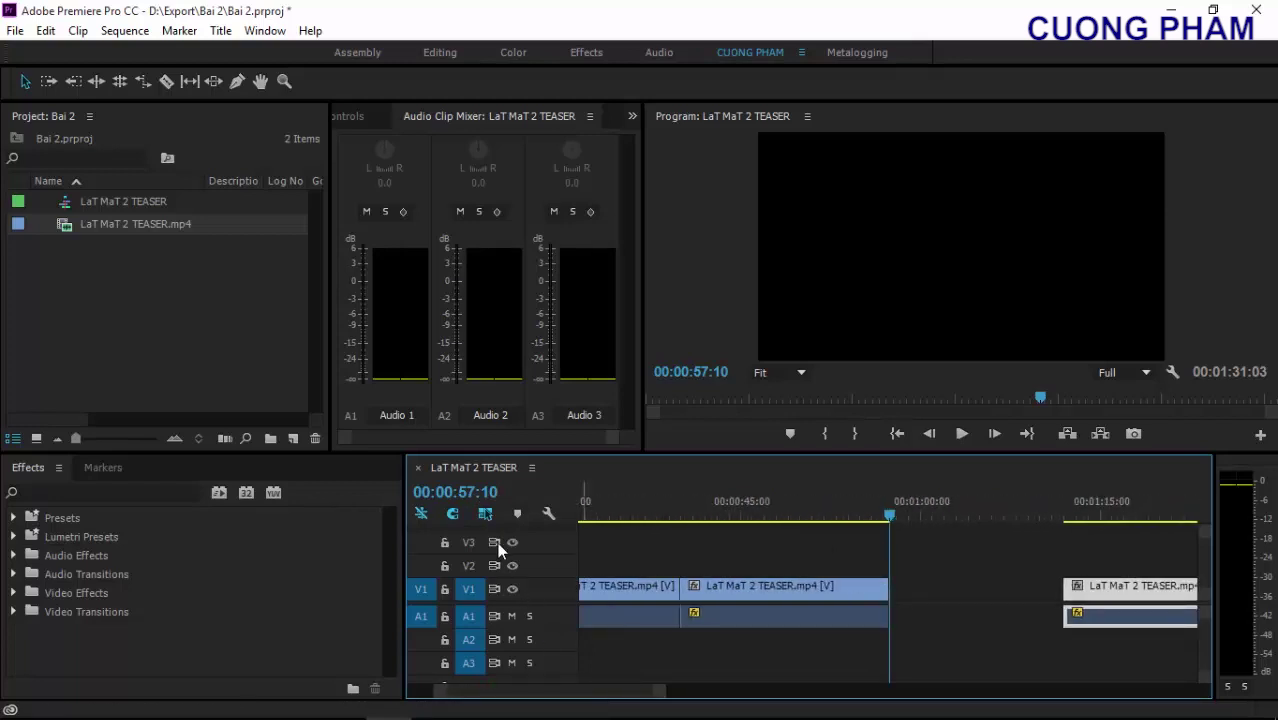
Change the timecode's seconds to 59 to cue the playhead at 00:00:59:10
{"action": "left_click", "coordinate": [468, 491]}
{"action": "double_click", "coordinate": [470, 491]}
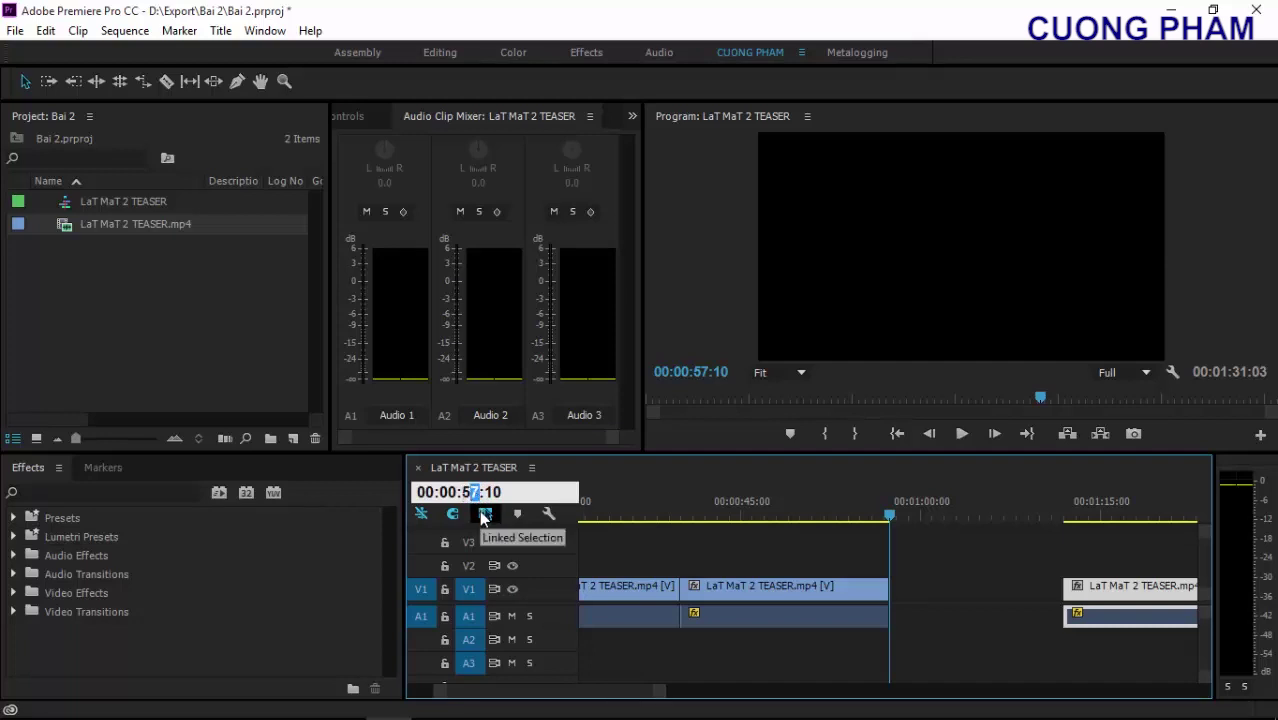
{"action": "type", "text": "9"}
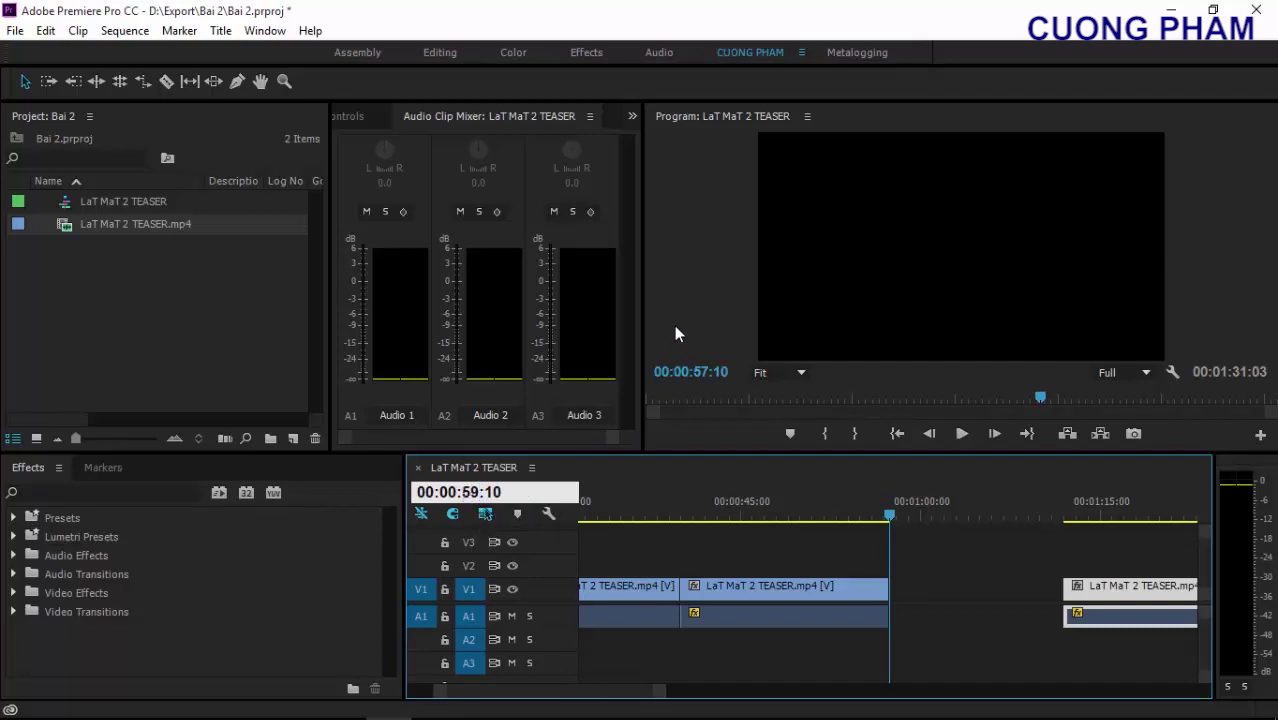
{"action": "key", "text": "Return"}
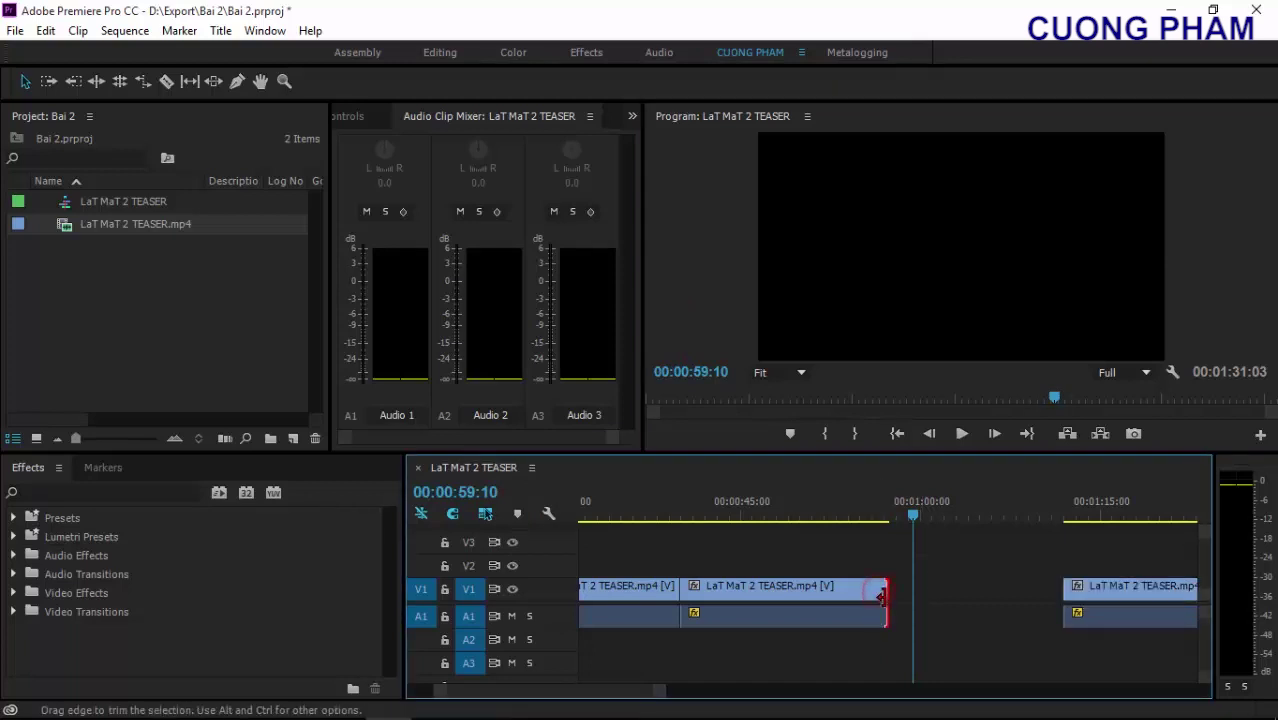
{"action": "left_click", "coordinate": [94, 82]}
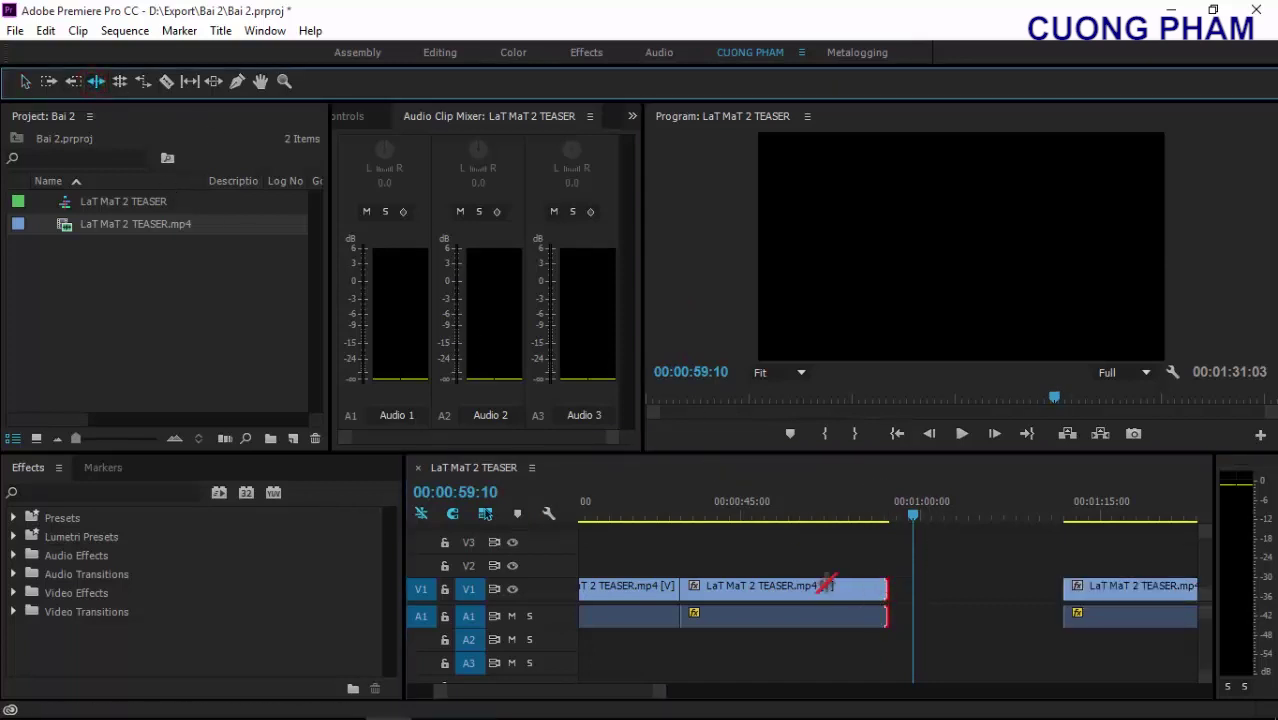
{"action": "left_click_drag", "start_coordinate": [884, 591], "coordinate": [911, 591]}
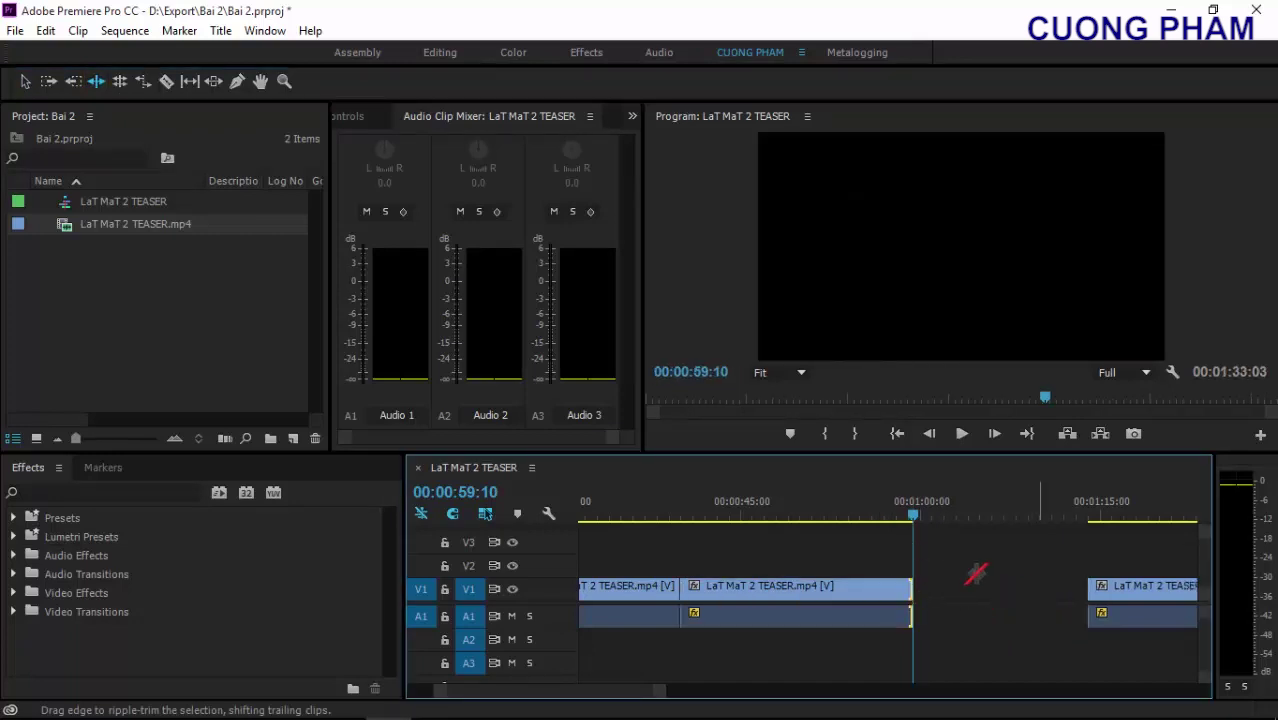
{"action": "left_click", "coordinate": [25, 81]}
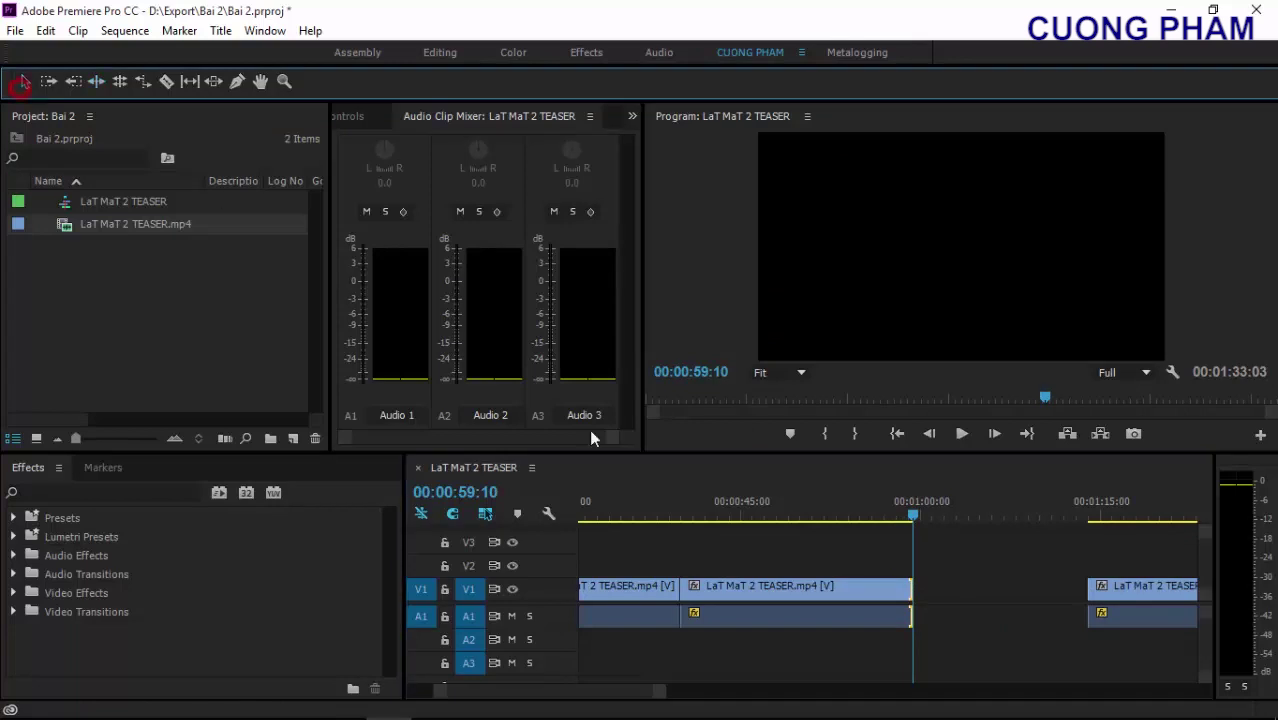
{"action": "left_click_drag", "start_coordinate": [911, 513], "coordinate": [869, 515]}
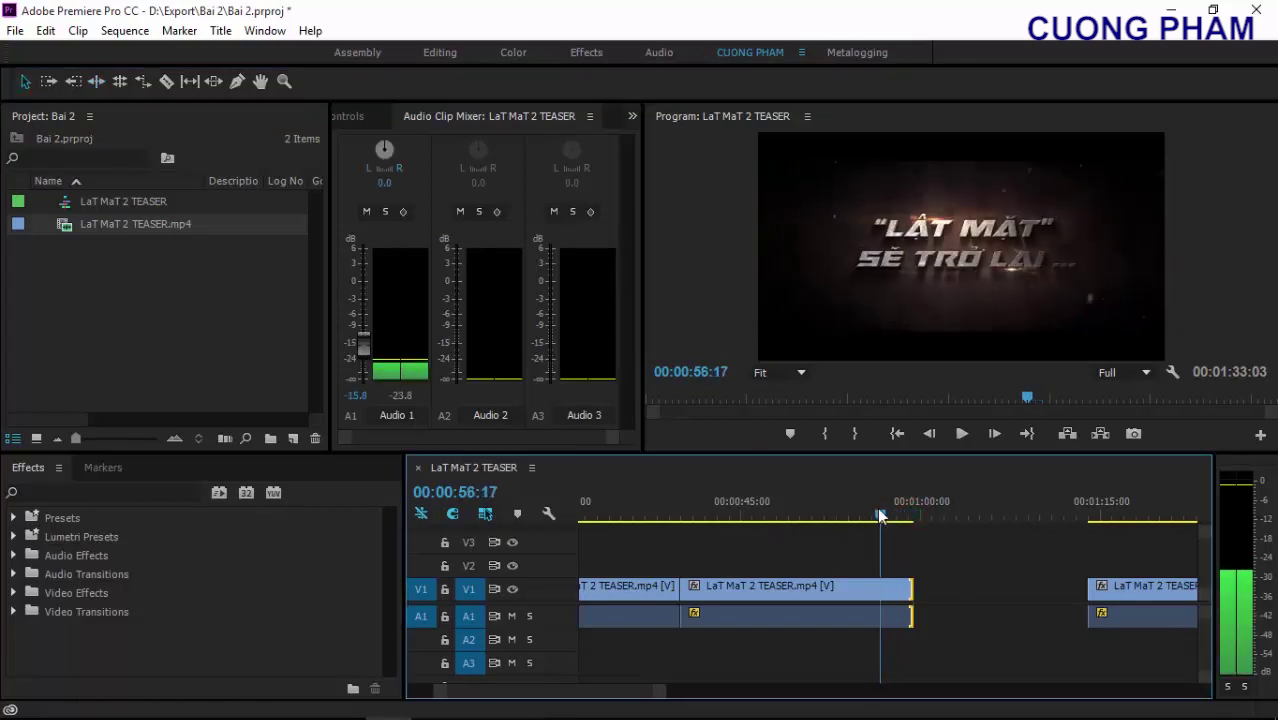
{"action": "key", "text": "space"}
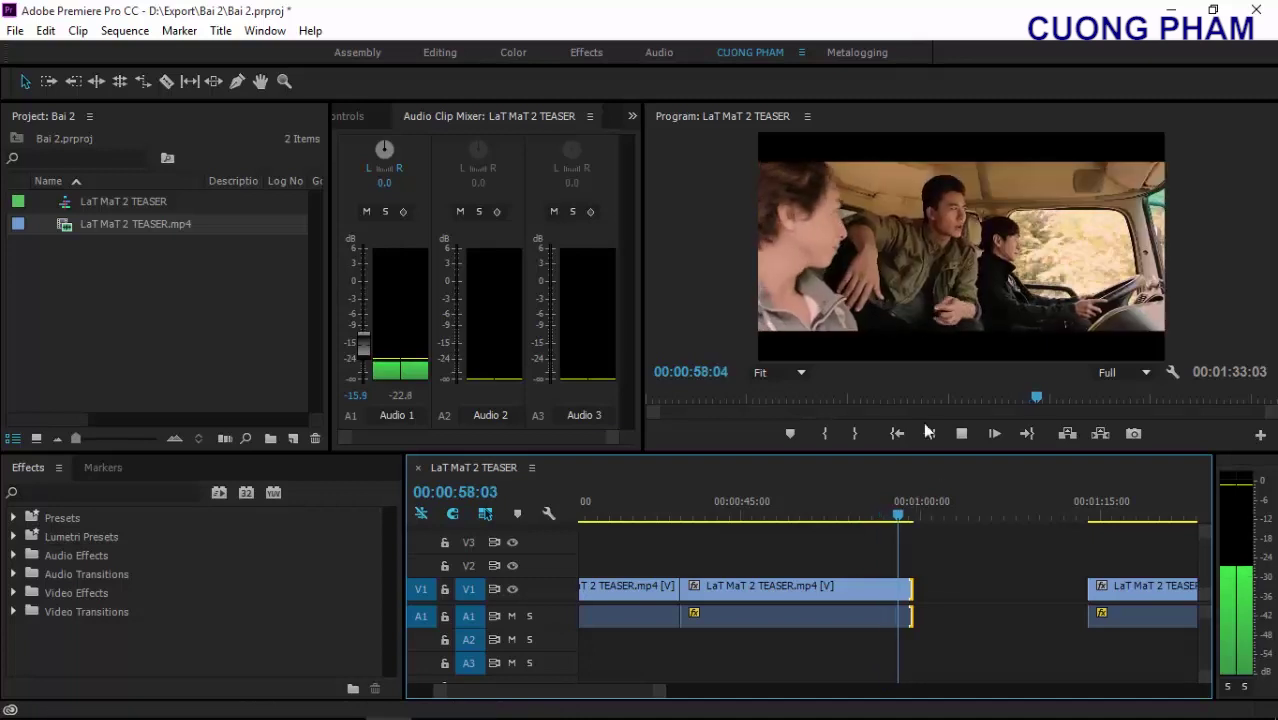
{"action": "left_click", "coordinate": [1083, 517]}
{"action": "key", "text": "space"}
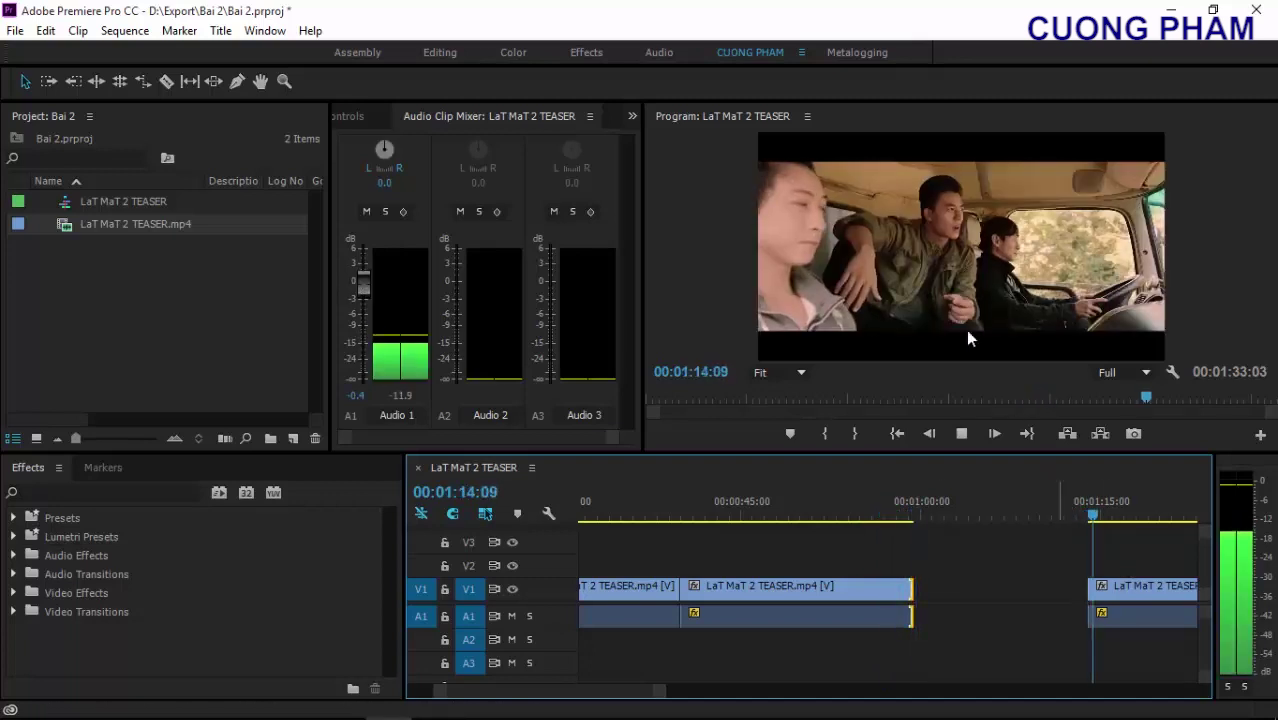
{"action": "key", "text": "space"}
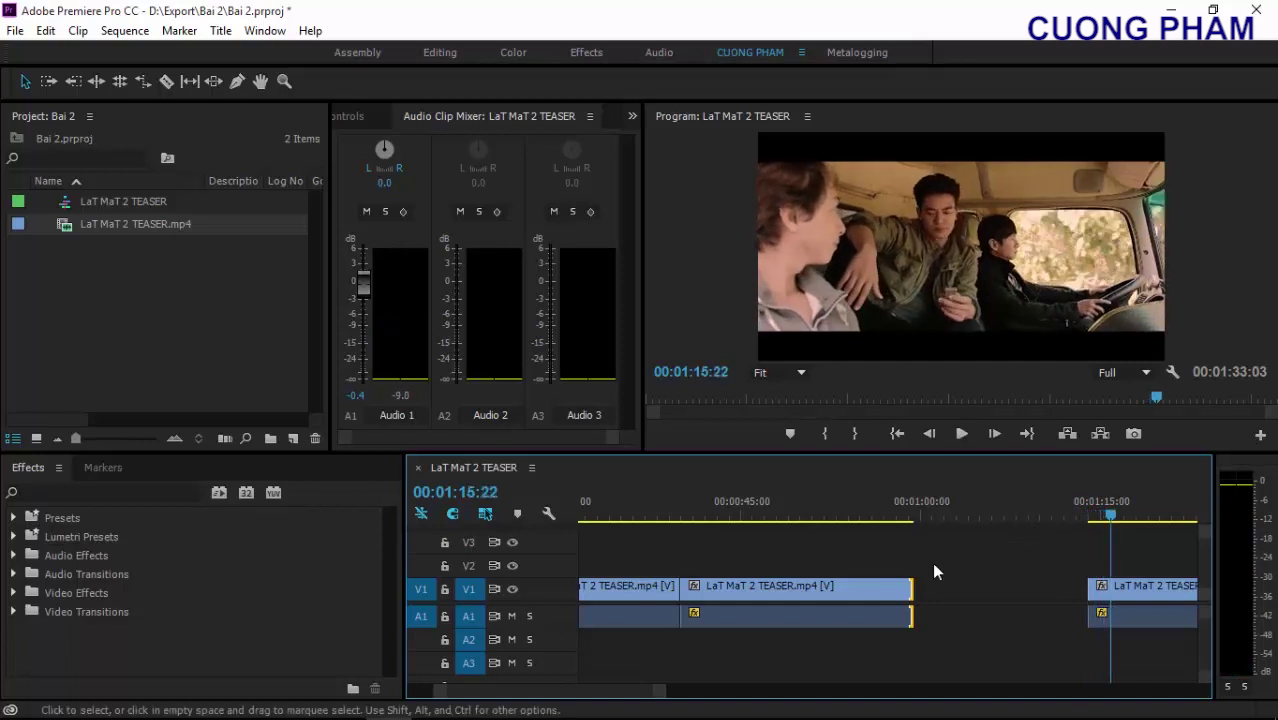
{"action": "left_click", "coordinate": [1089, 518]}
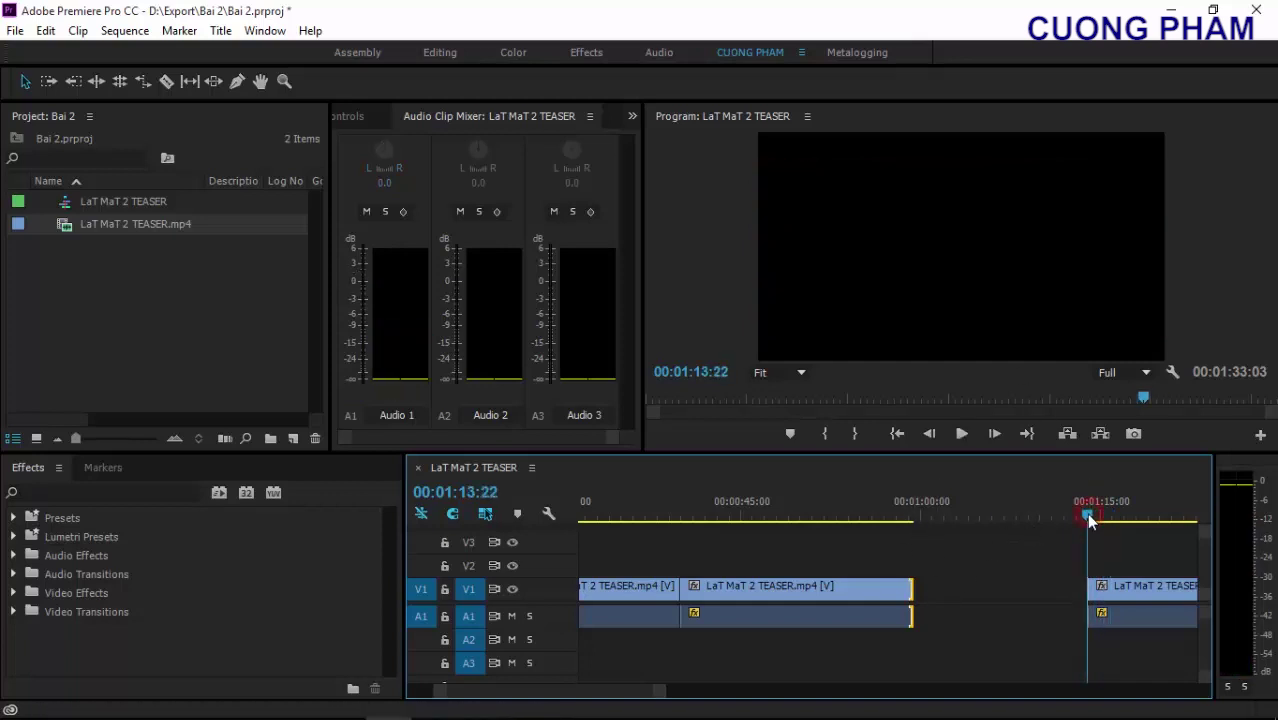
{"action": "key", "text": "space"}
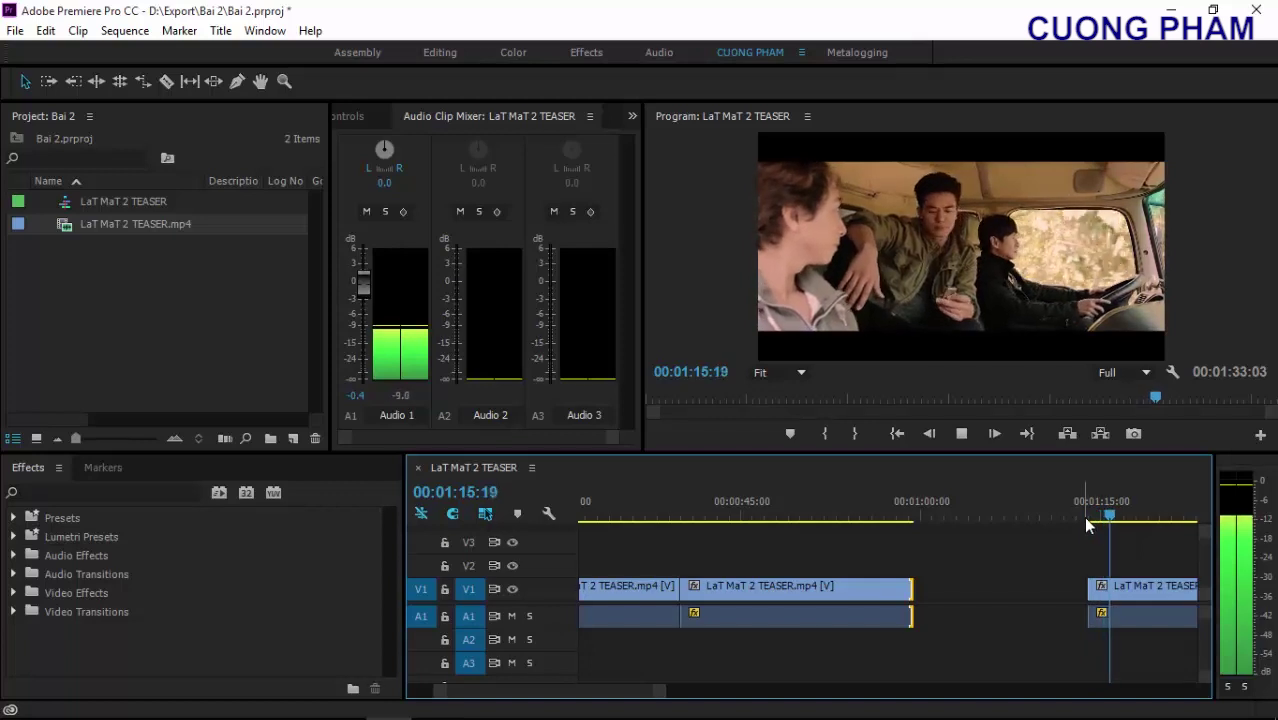
{"action": "key", "text": "space"}
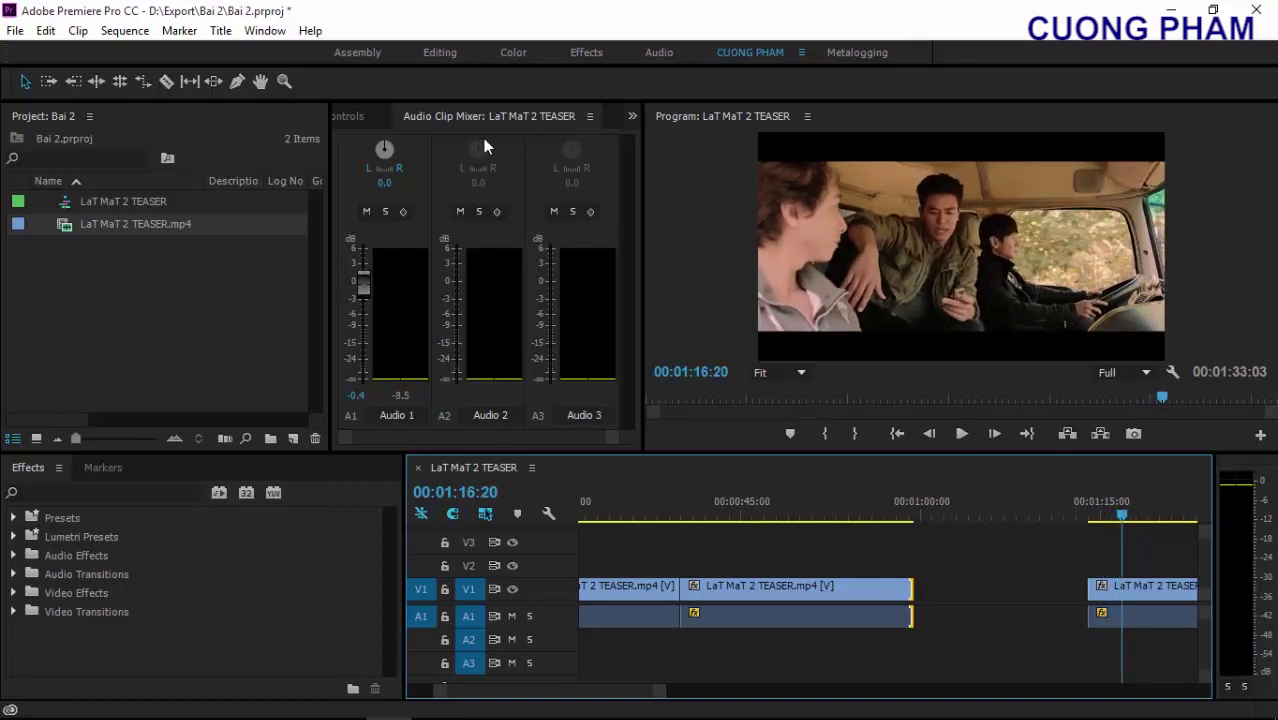
{"action": "left_click", "coordinate": [101, 82]}
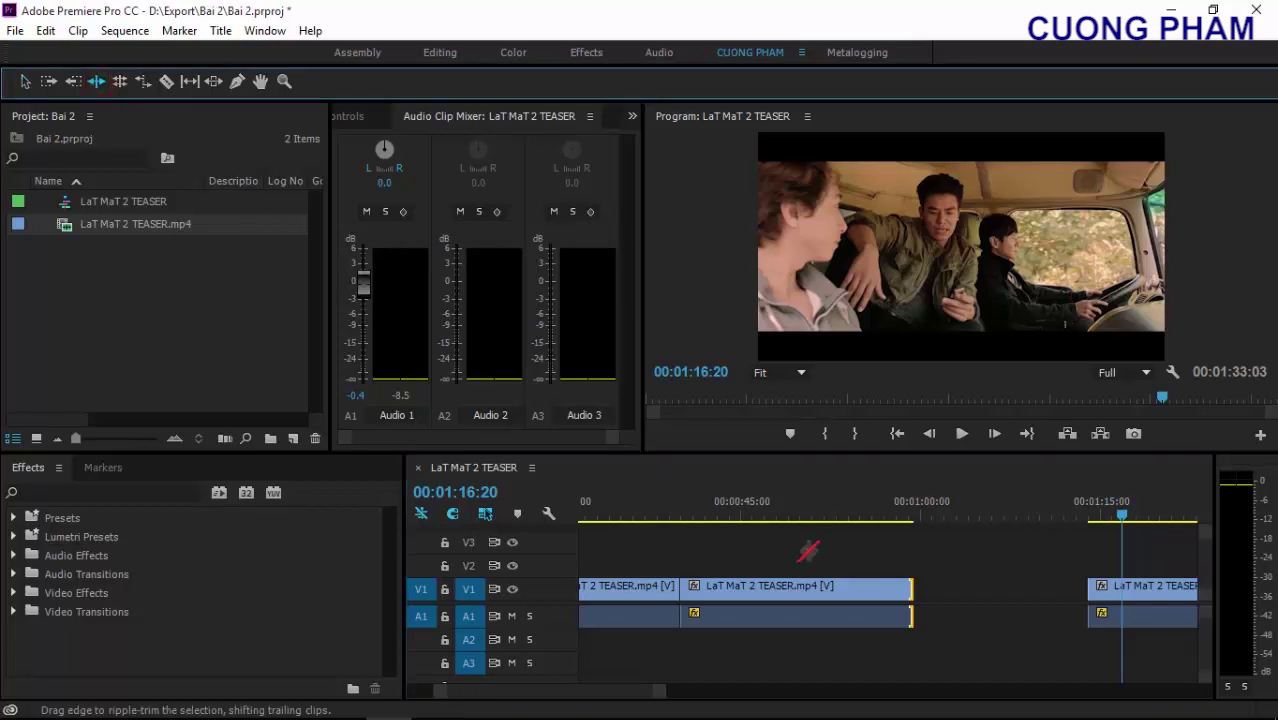
{"action": "key", "text": "ctrl+z"}
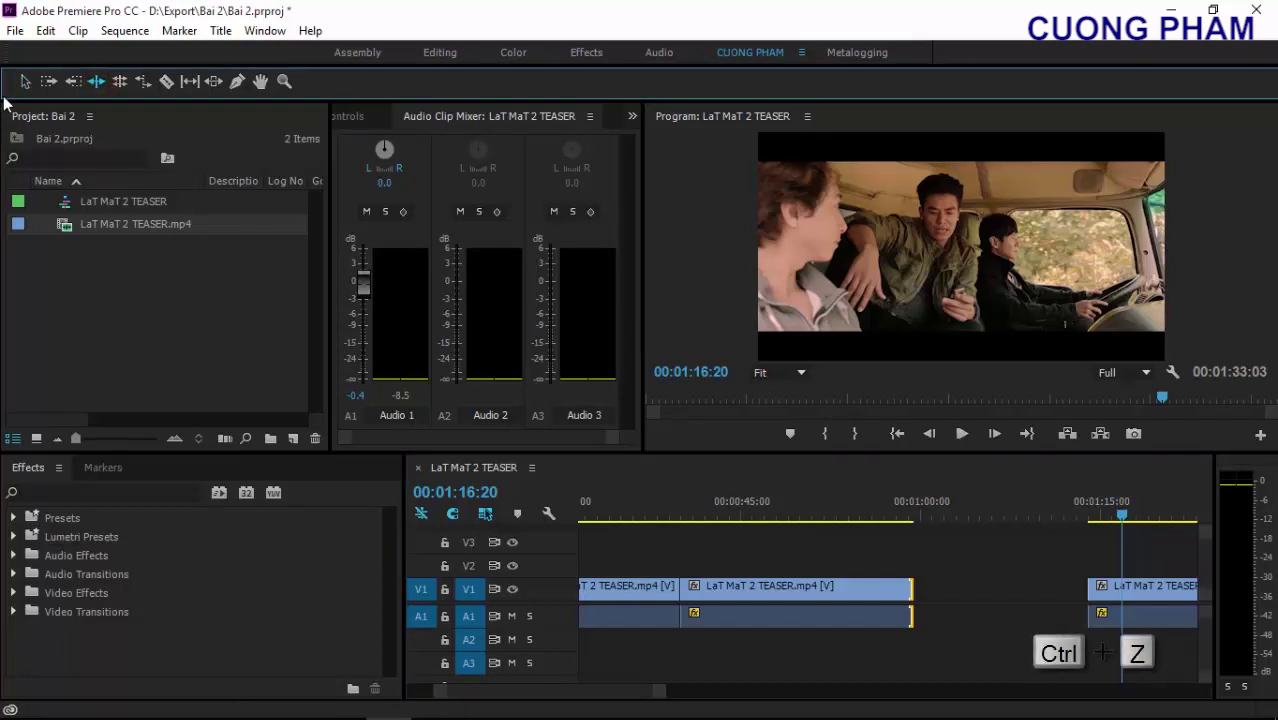
{"action": "left_click", "coordinate": [25, 81]}
{"action": "key", "text": "ctrl+z"}
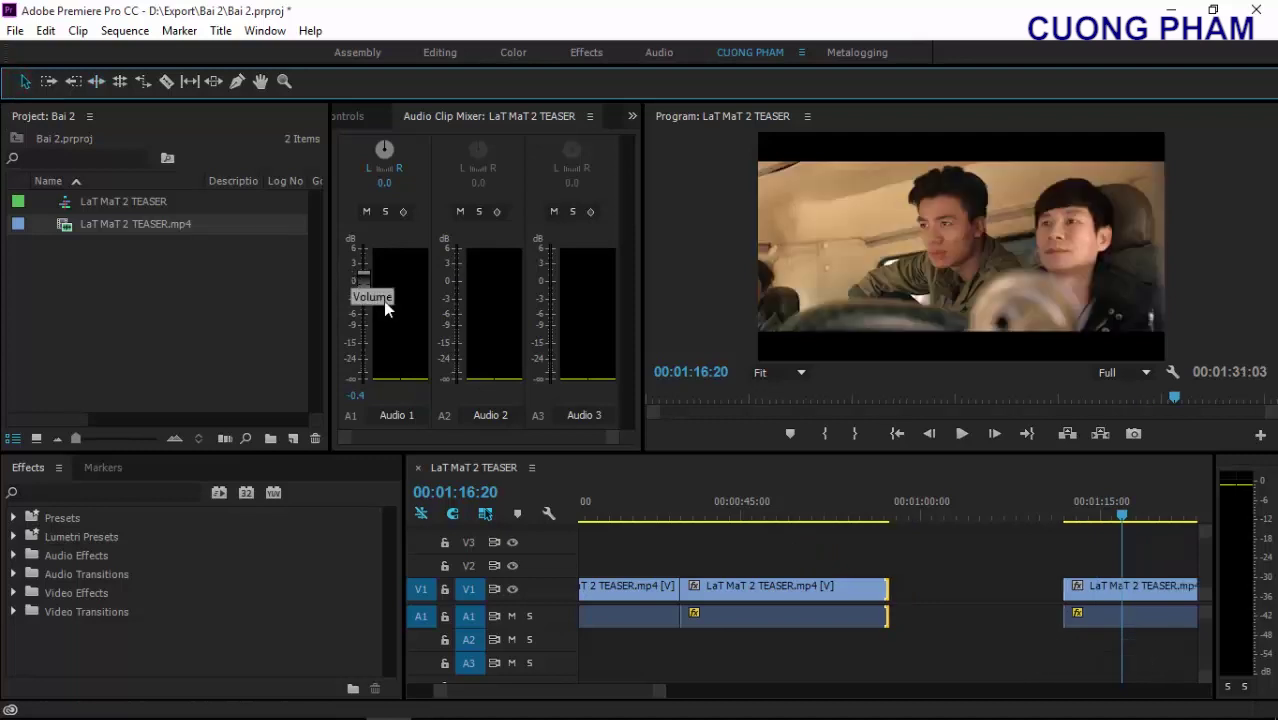
Ripple Delete the empty V1/A1 gap so the sequence ends at 00:01:16:14
{"action": "left_click", "coordinate": [1068, 594]}
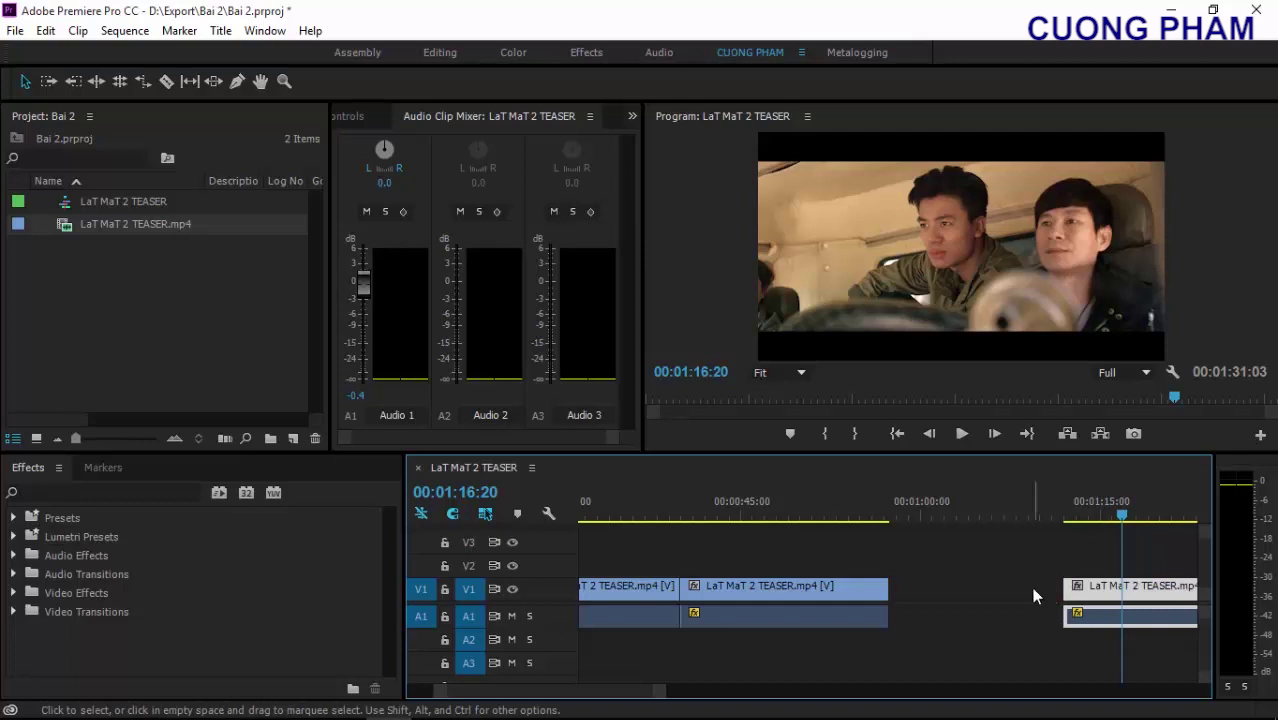
{"action": "right_click", "coordinate": [958, 600]}
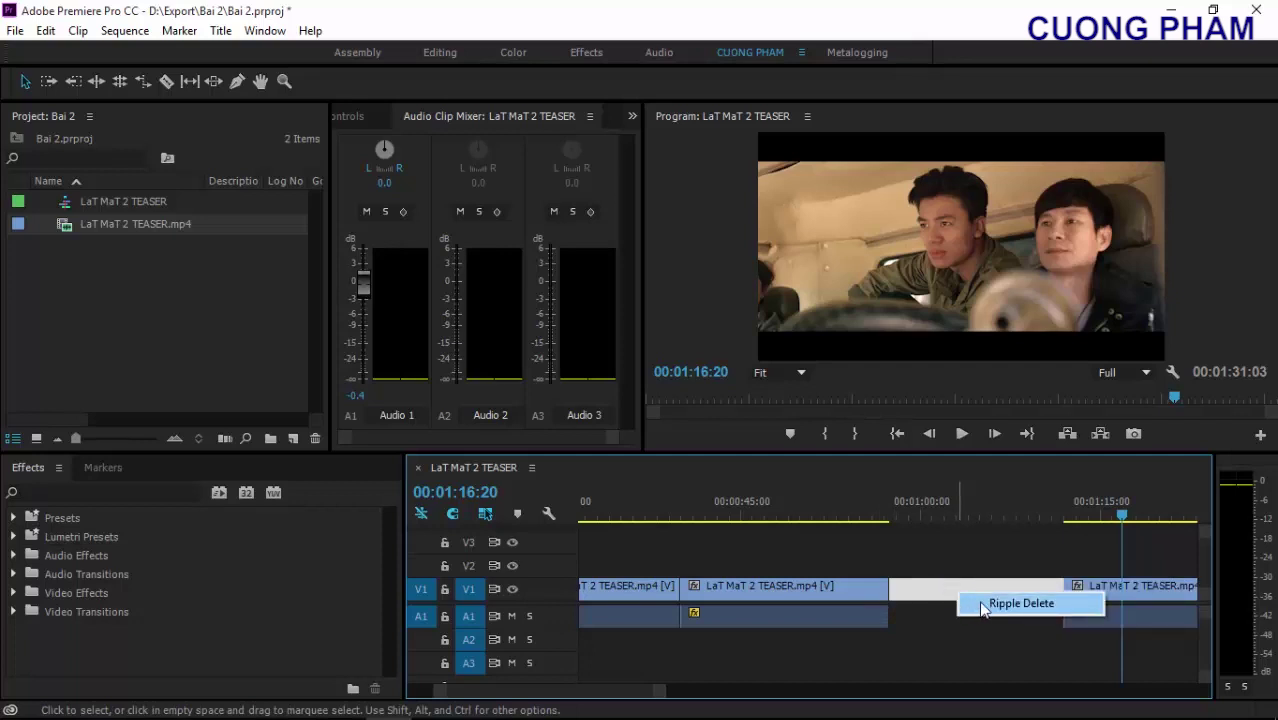
{"action": "left_click", "coordinate": [995, 605]}
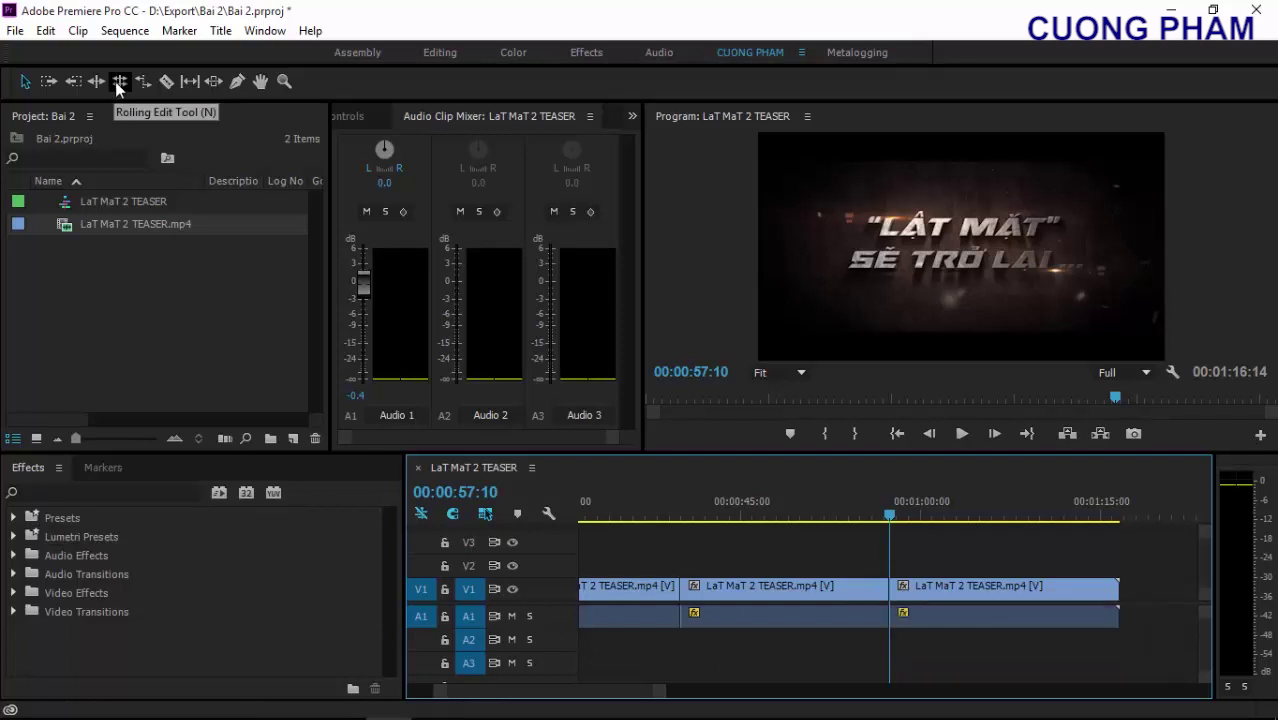
{"action": "left_click", "coordinate": [1000, 620]}
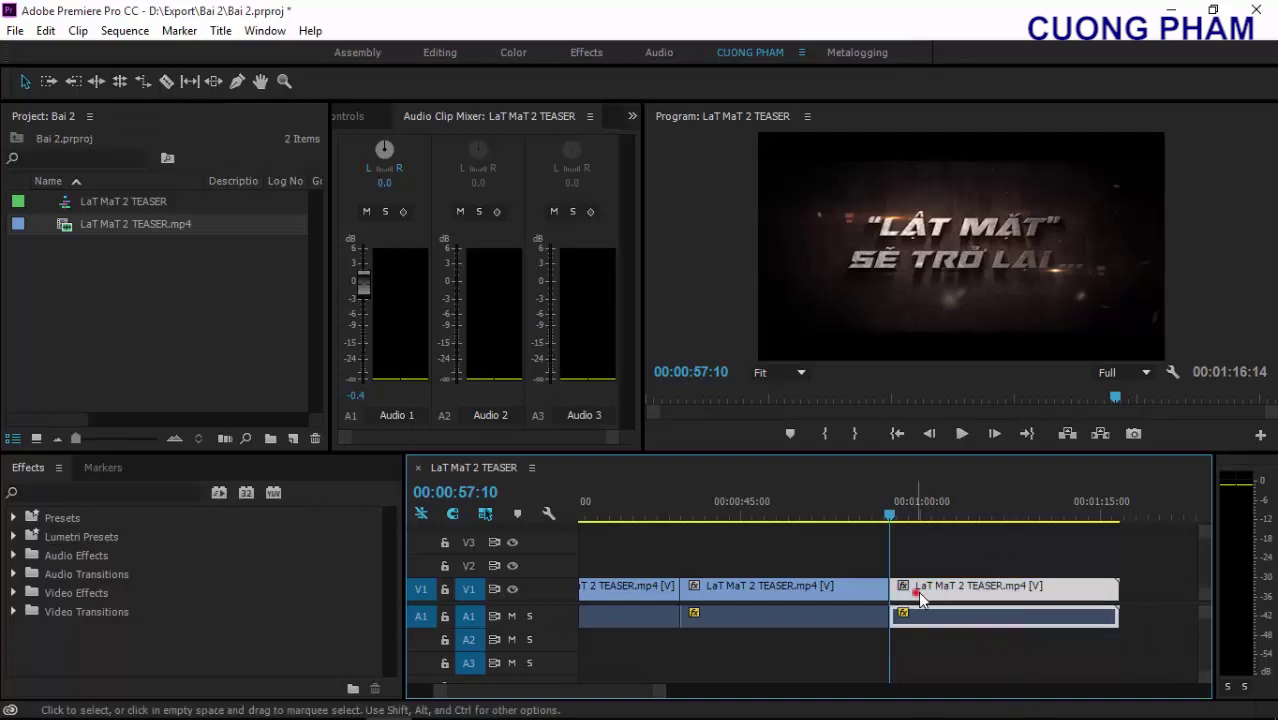
{"action": "left_click_drag", "start_coordinate": [921, 597], "coordinate": [1016, 597]}
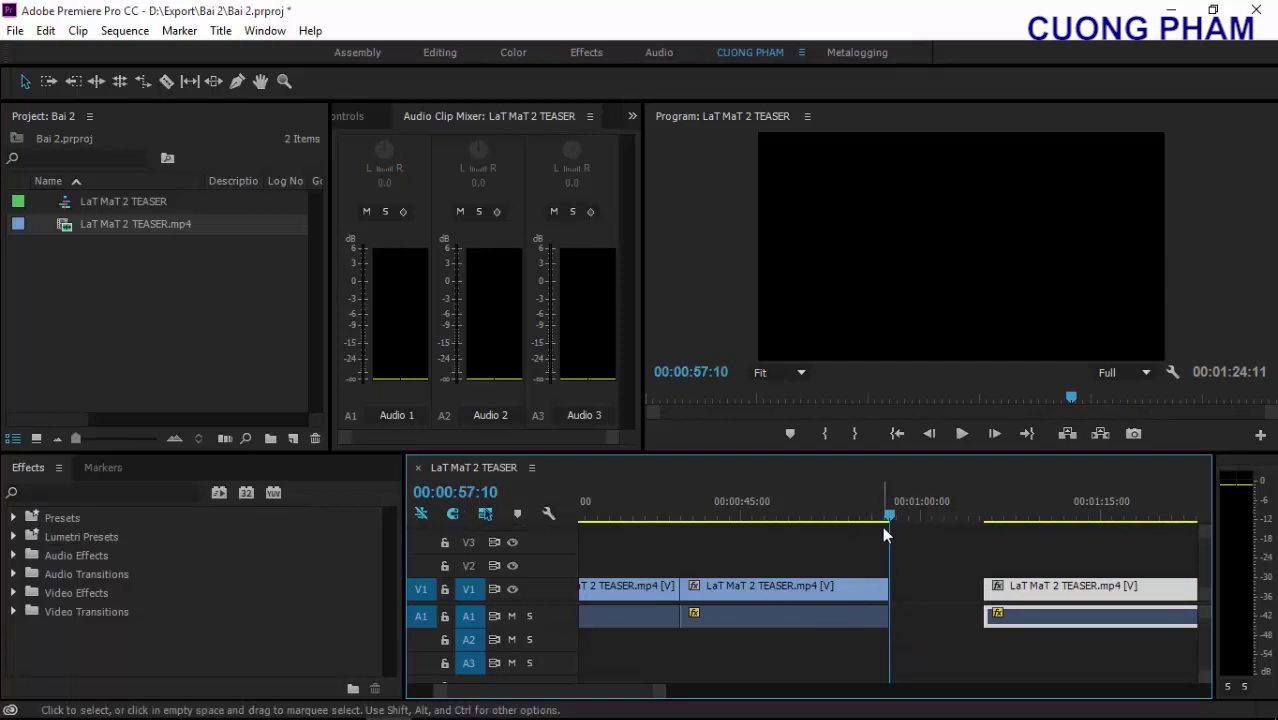
{"action": "left_click_drag", "start_coordinate": [887, 513], "coordinate": [920, 515]}
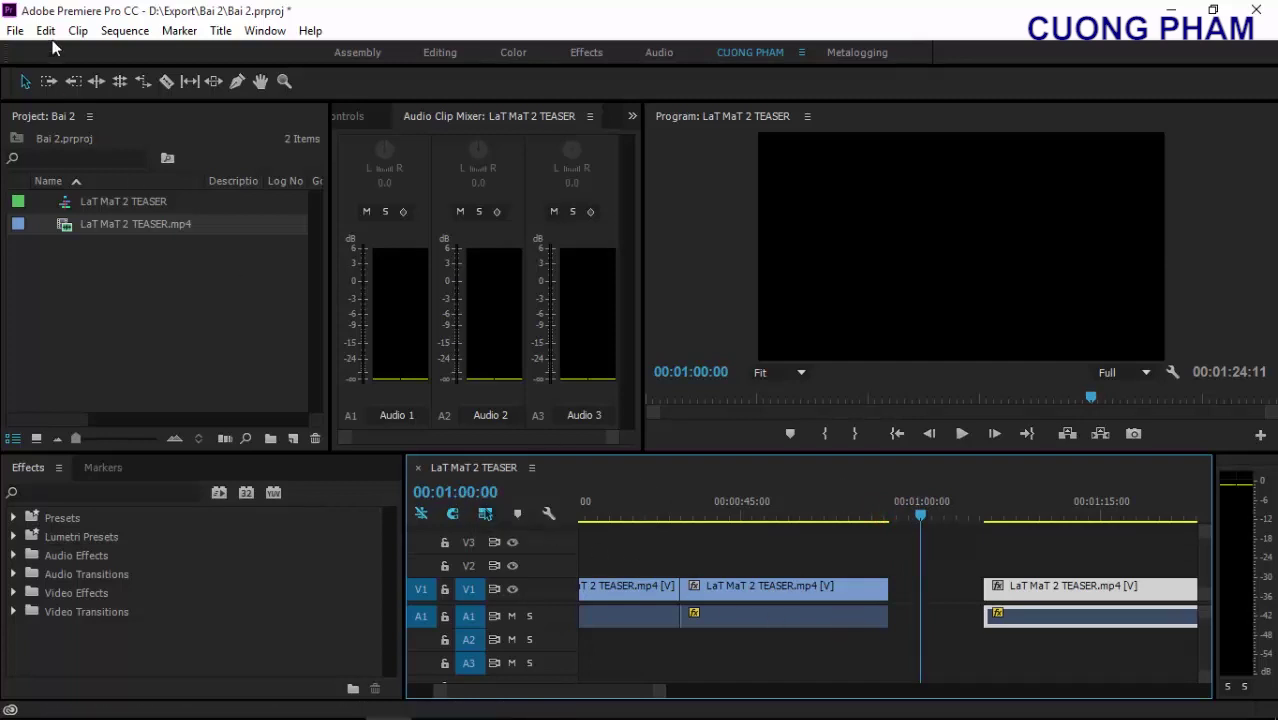
{"action": "left_click", "coordinate": [120, 83]}
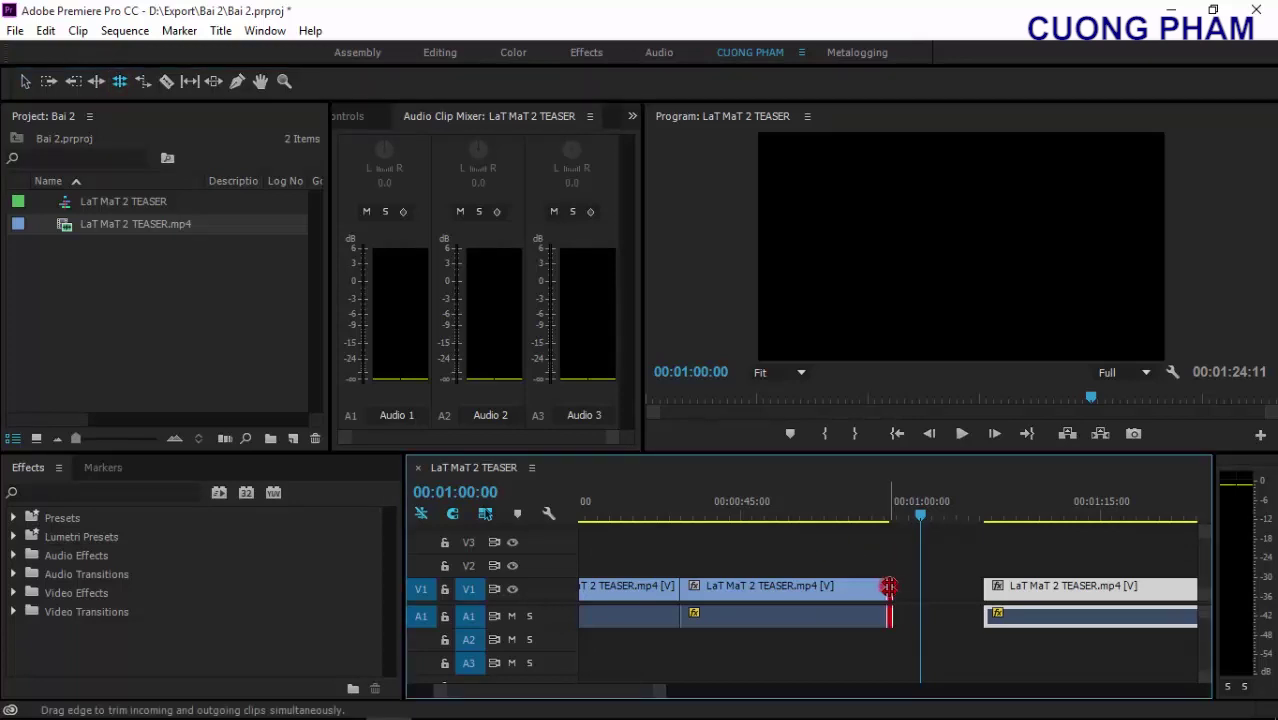
{"action": "left_click_drag", "start_coordinate": [888, 587], "coordinate": [920, 591]}
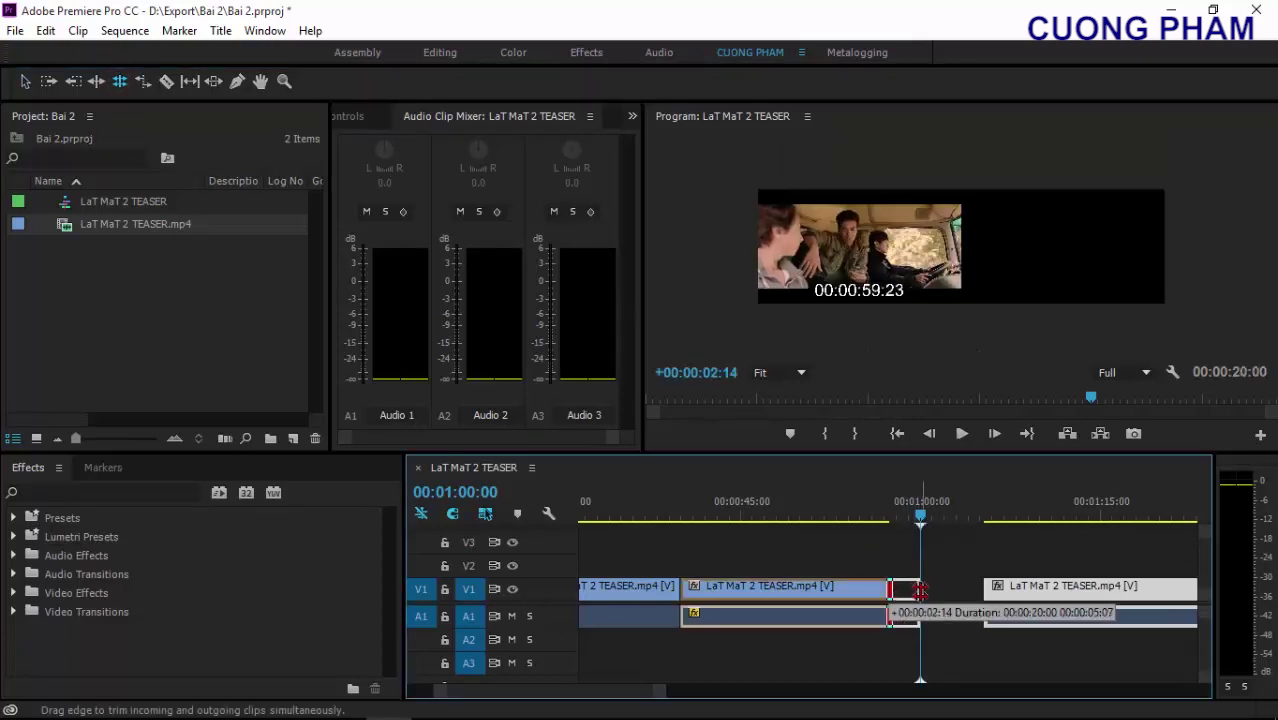
{"action": "left_click_drag", "start_coordinate": [923, 512], "coordinate": [863, 507]}
{"action": "key", "text": "space"}
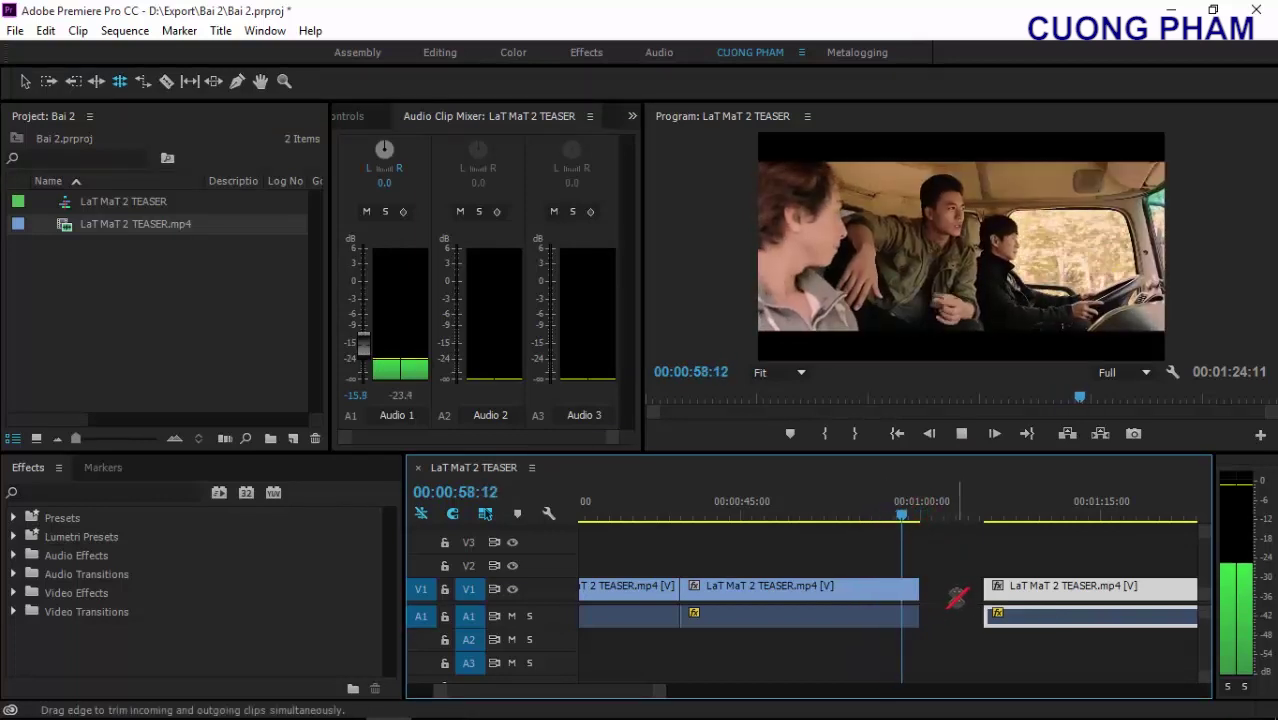
{"action": "key", "text": "space"}
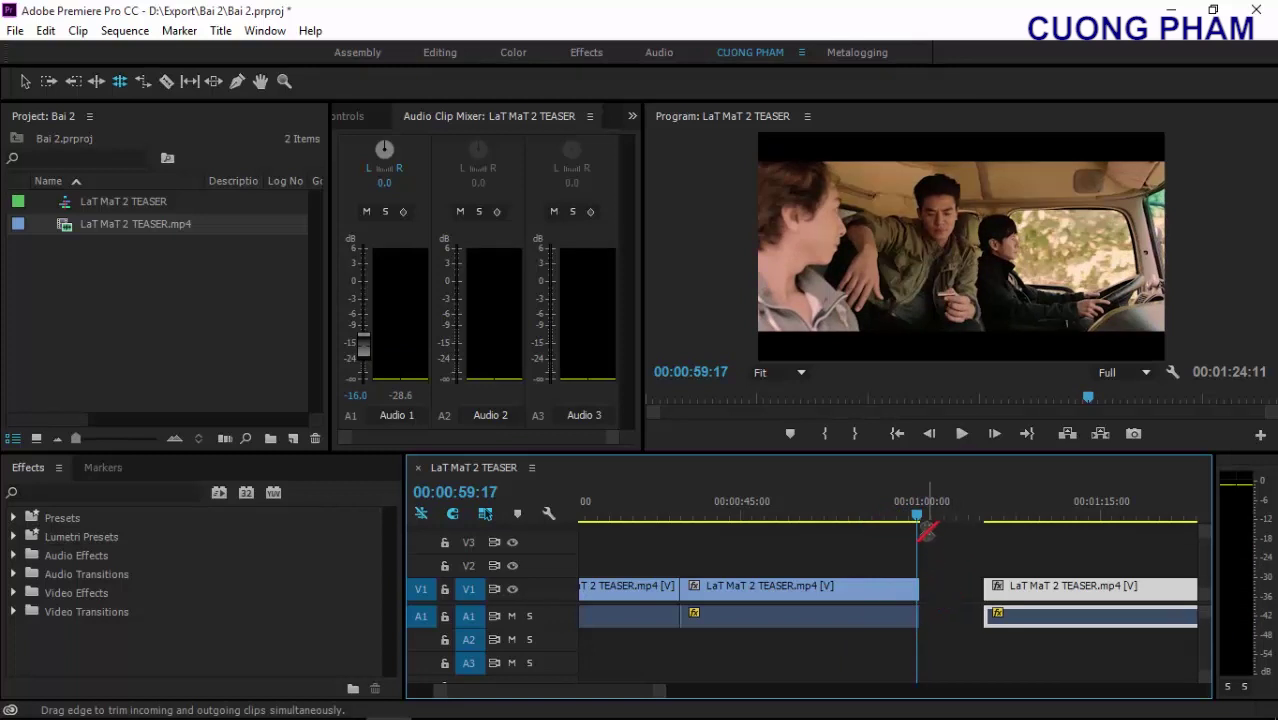
{"action": "left_click_drag", "start_coordinate": [919, 512], "coordinate": [890, 514]}
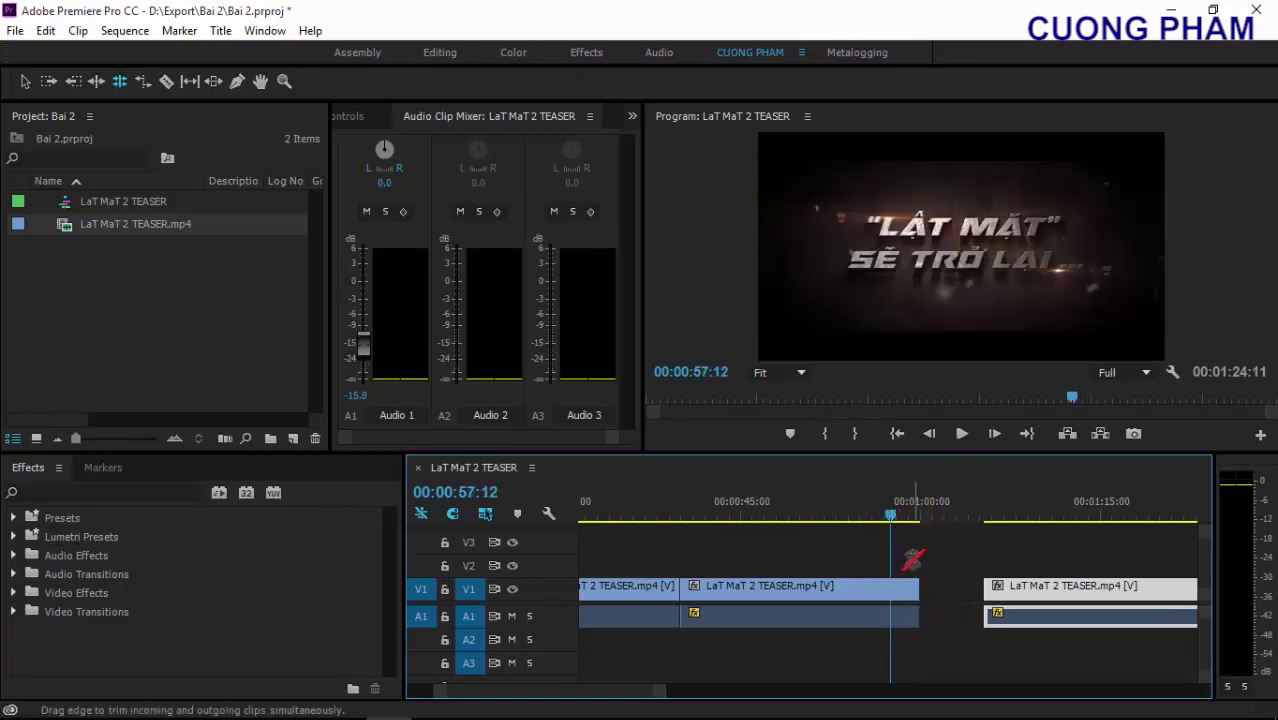
{"action": "key", "text": "ctrl+s"}
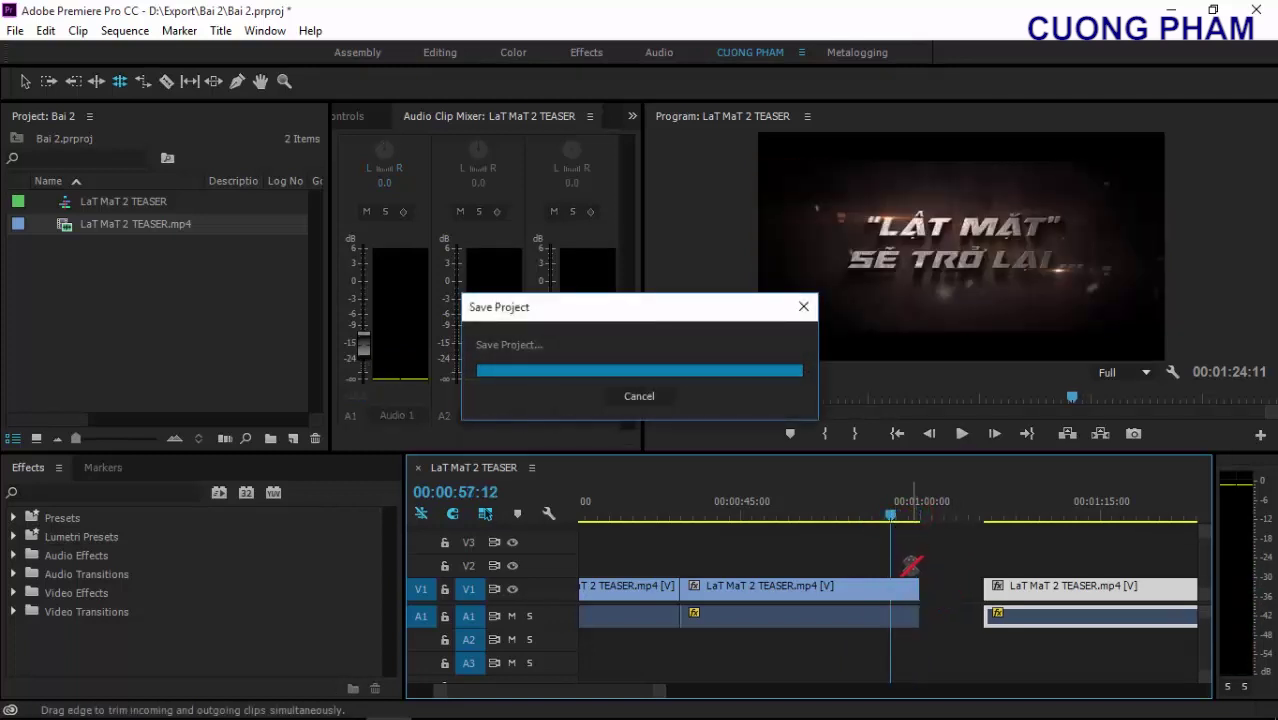
{"action": "mouse_move", "coordinate": [916, 586]}
{"action": "left_mouse_down"}
{"action": "mouse_move", "coordinate": [900, 590]}
{"action": "mouse_move", "coordinate": [978, 598]}
{"action": "left_mouse_up"}
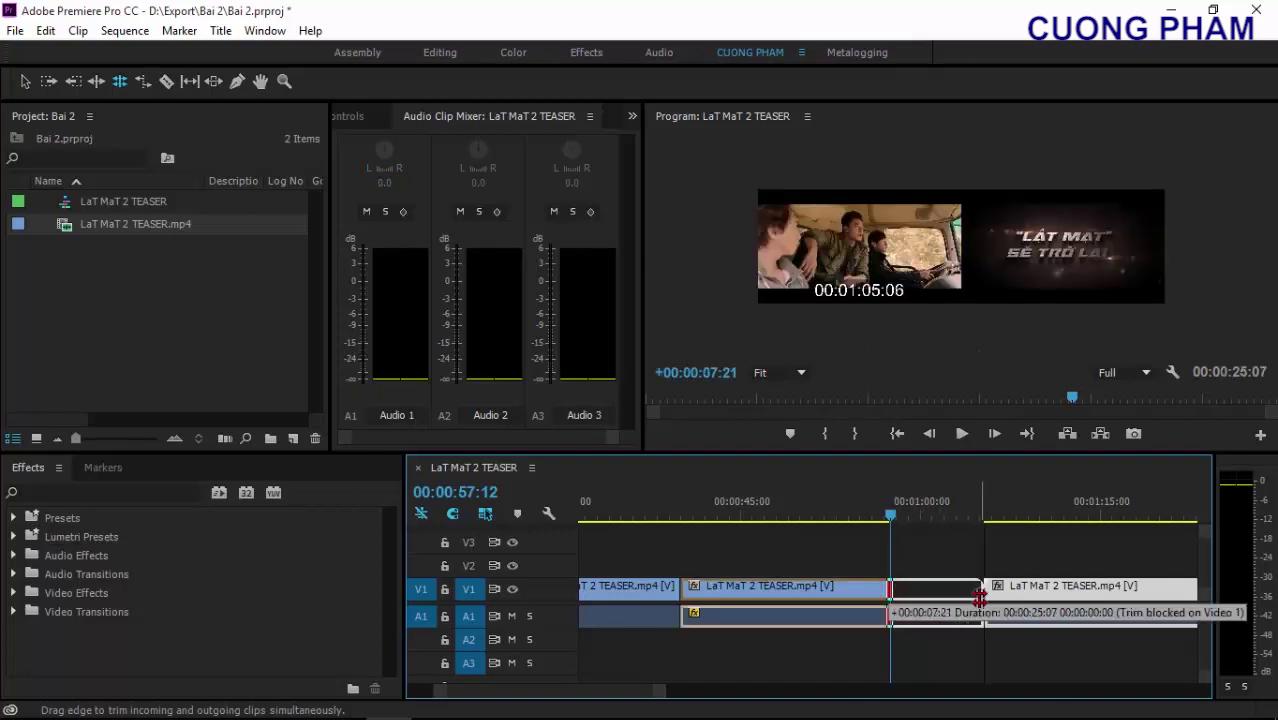
{"action": "left_click_drag", "start_coordinate": [978, 598], "coordinate": [984, 598]}
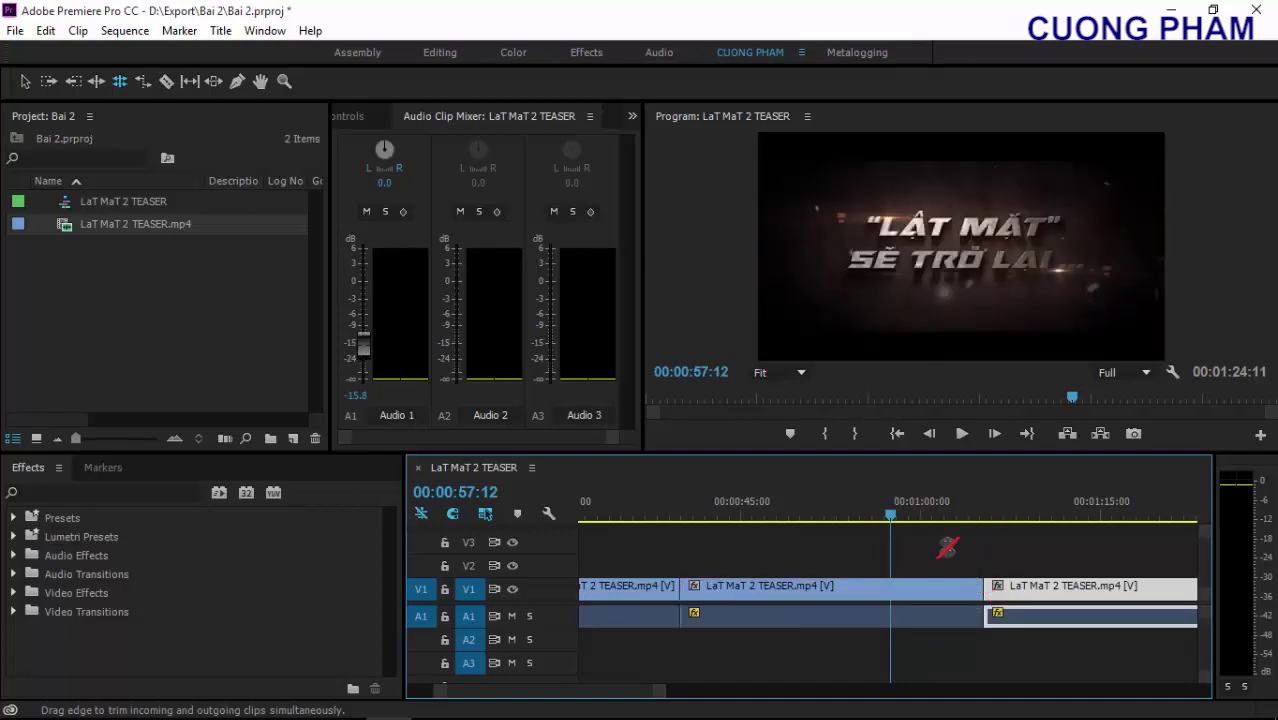
{"action": "key", "text": "space"}
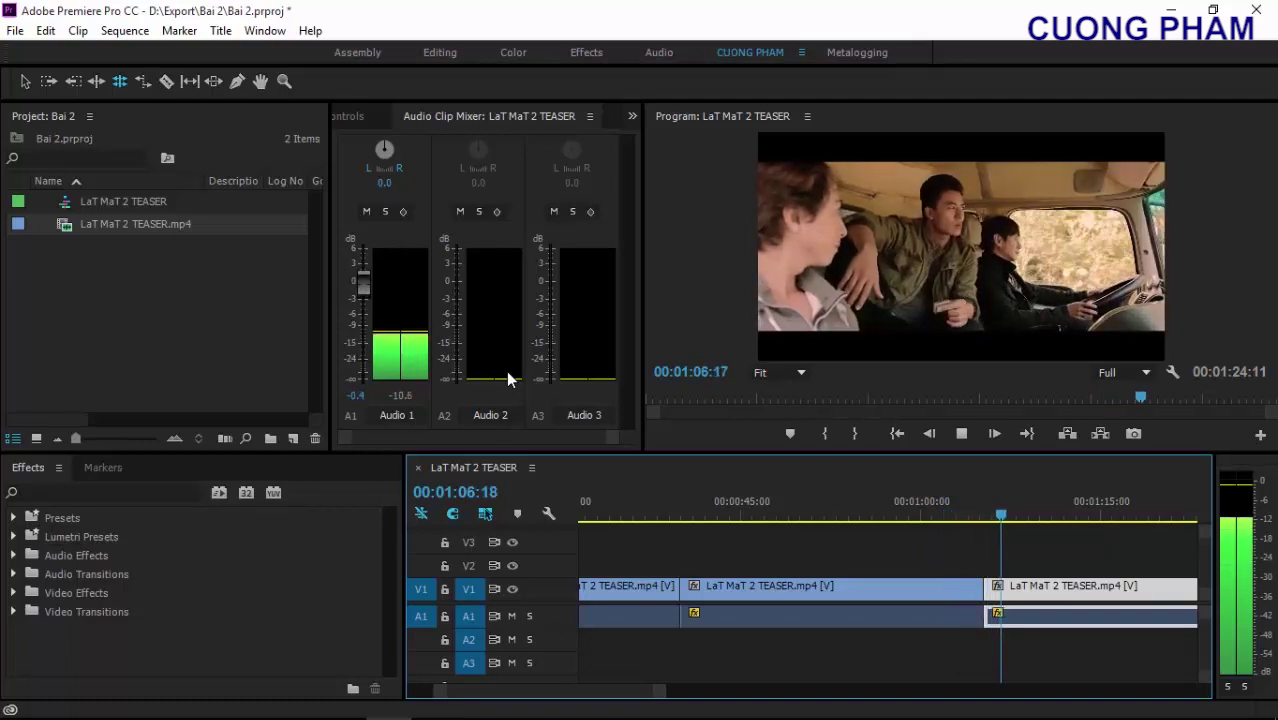
{"action": "key", "text": "space"}
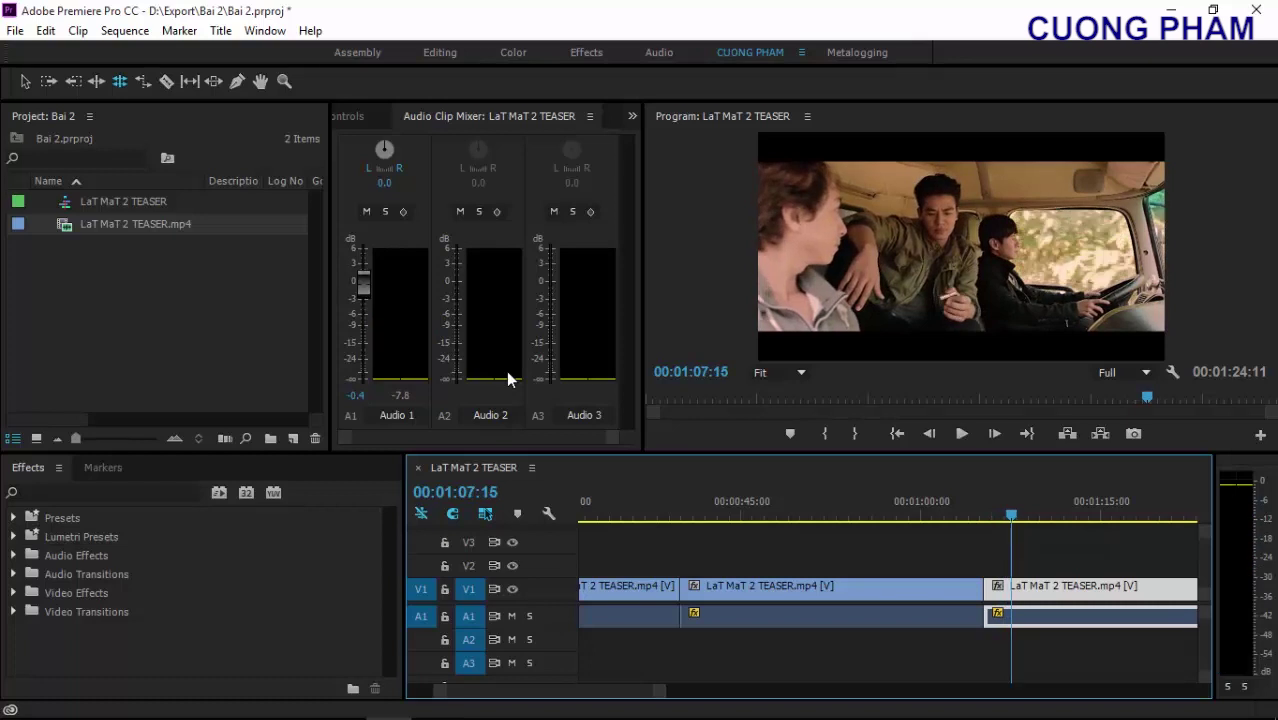
{"action": "key", "text": "ctrl+z"}
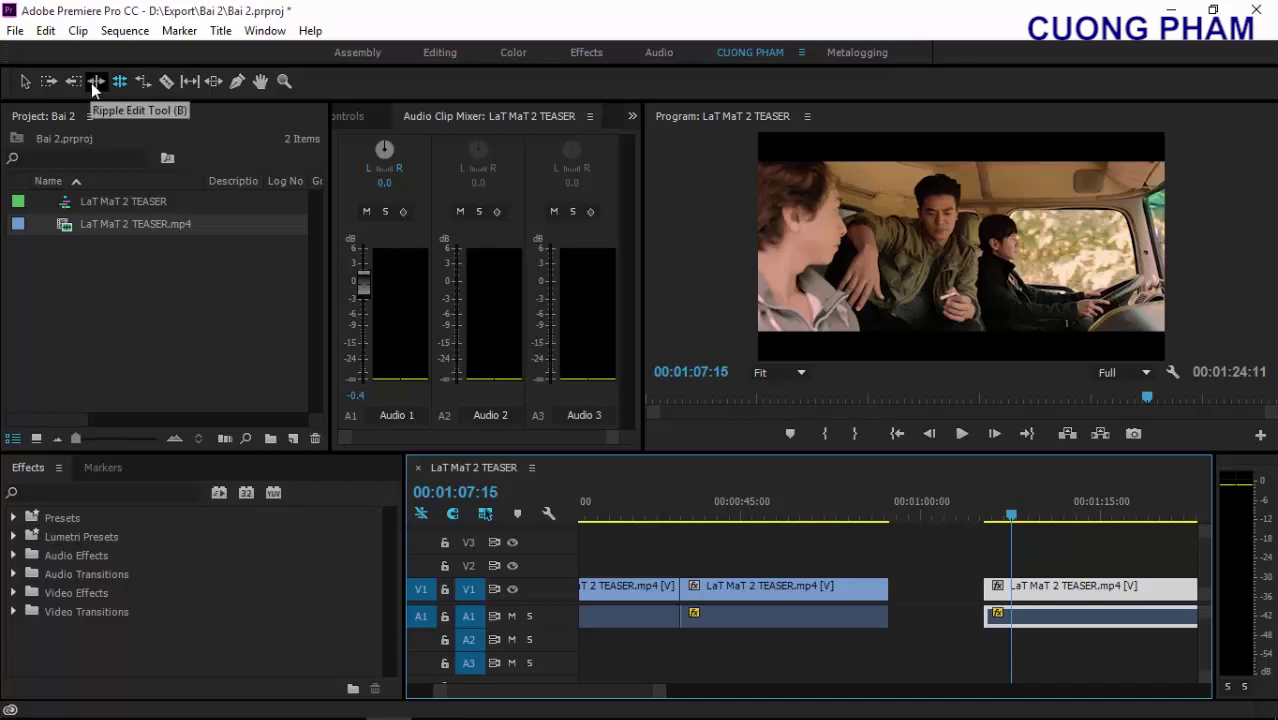
{"action": "left_click", "coordinate": [92, 82]}
{"action": "left_click", "coordinate": [119, 81]}
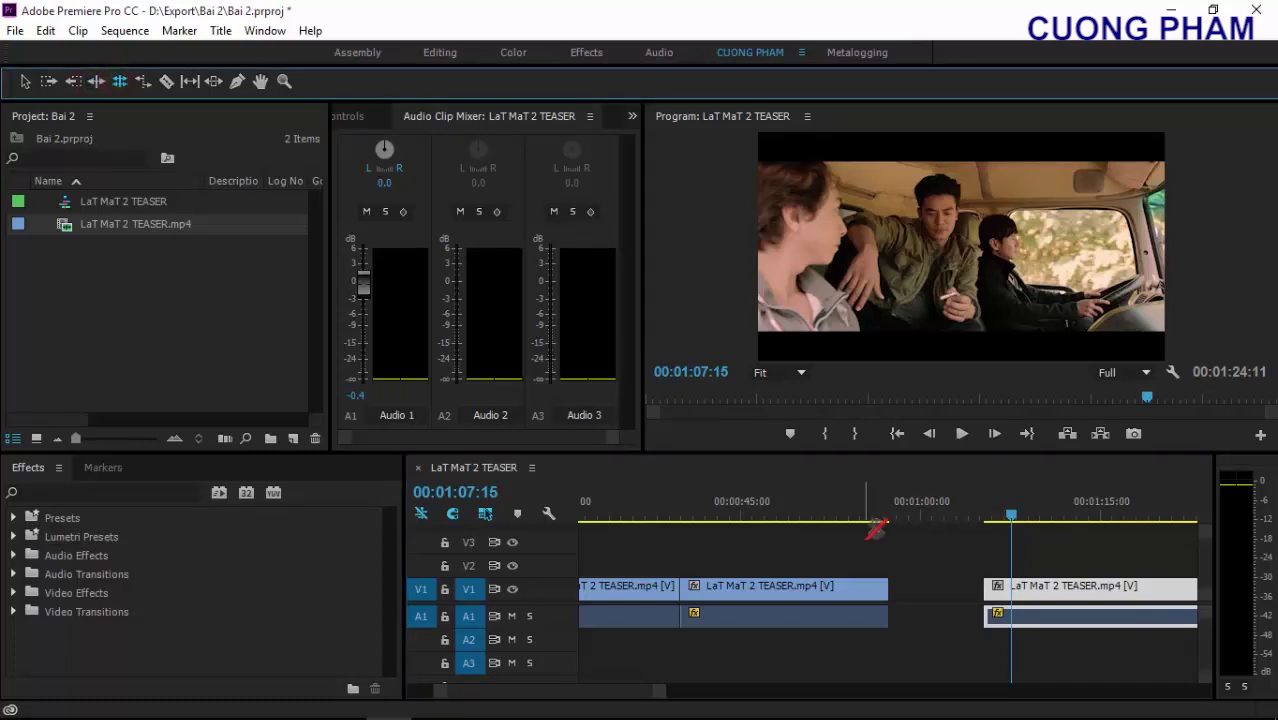
{"action": "left_click_drag", "start_coordinate": [889, 590], "coordinate": [985, 597]}
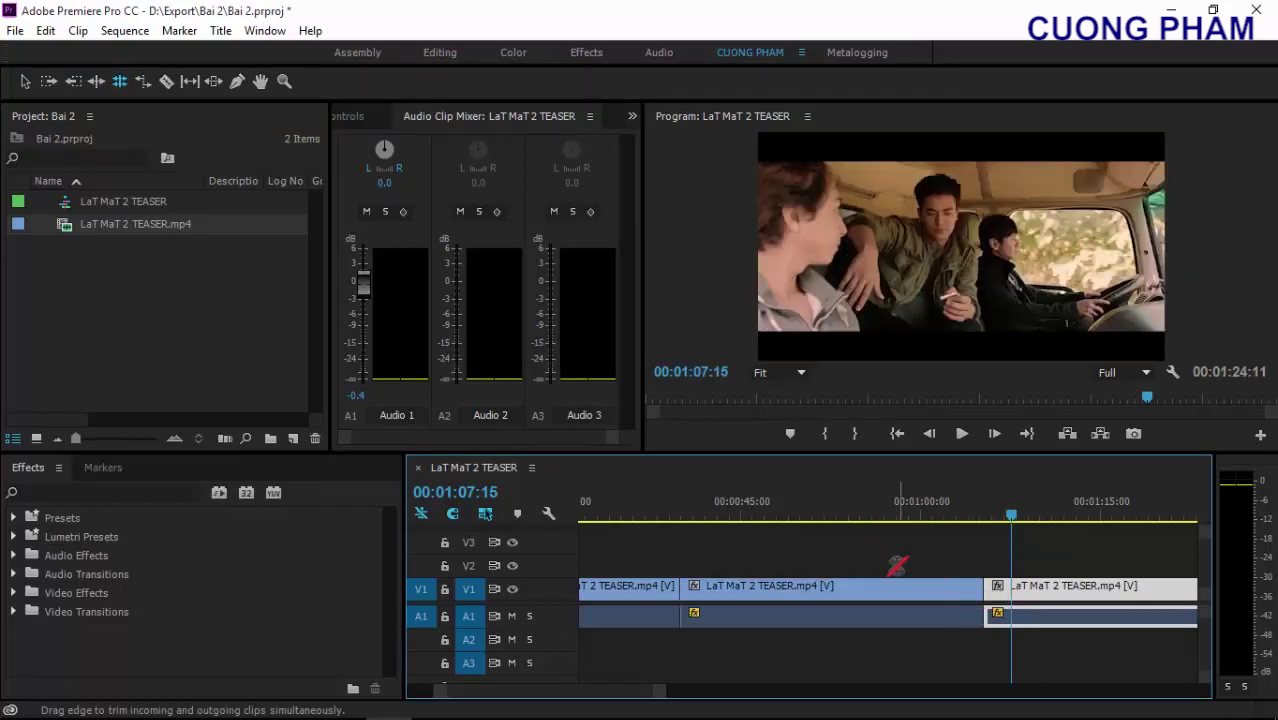
{"action": "key", "text": "ctrl+z"}
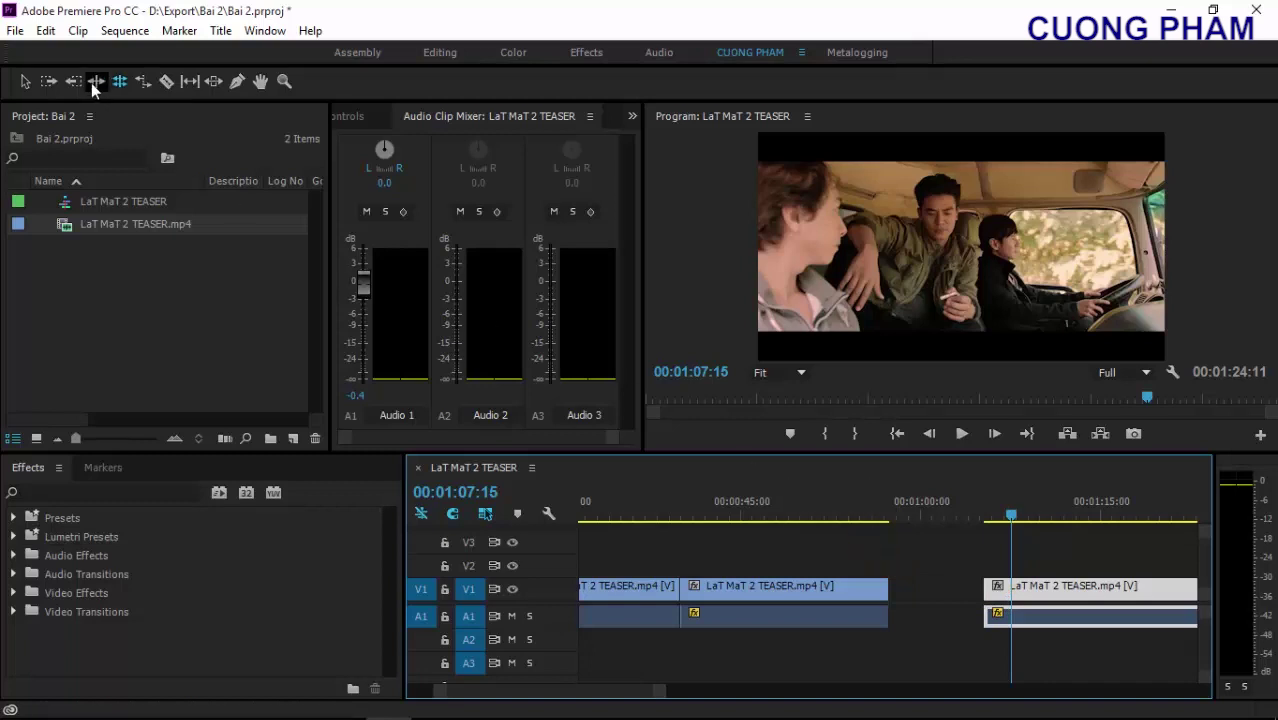
{"action": "left_click", "coordinate": [92, 83]}
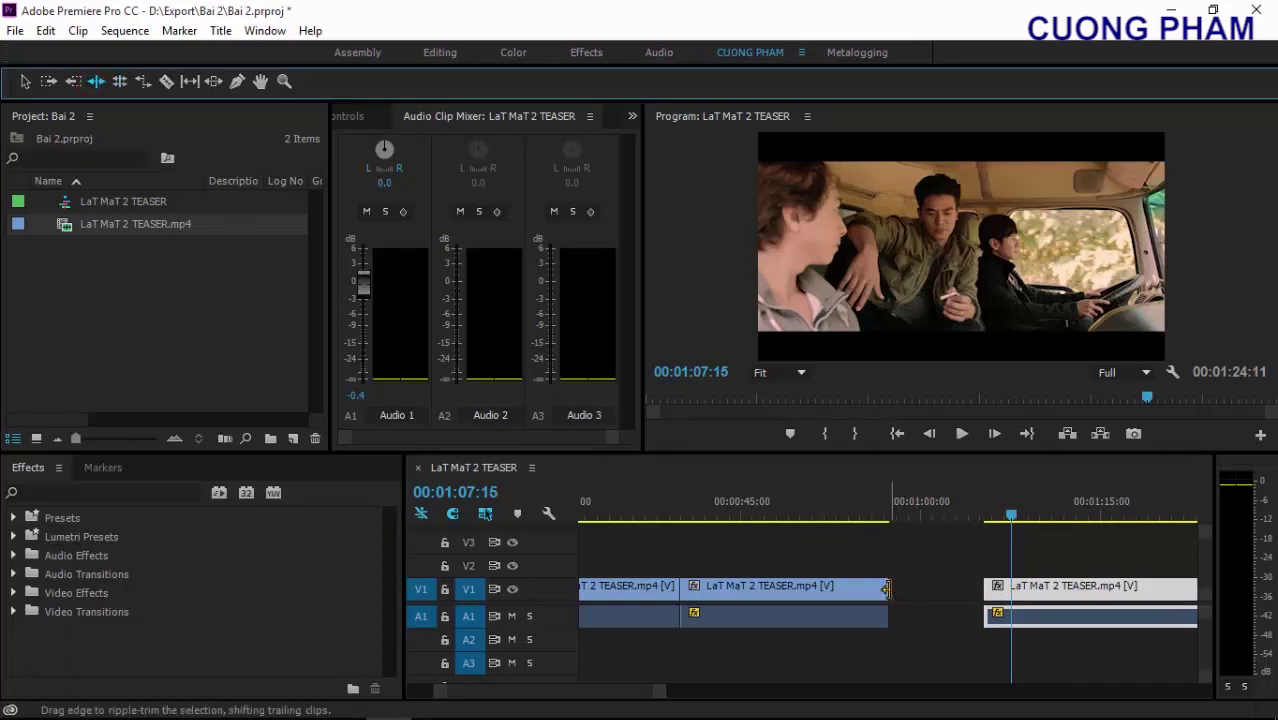
{"action": "left_click_drag", "start_coordinate": [886, 589], "coordinate": [1027, 616]}
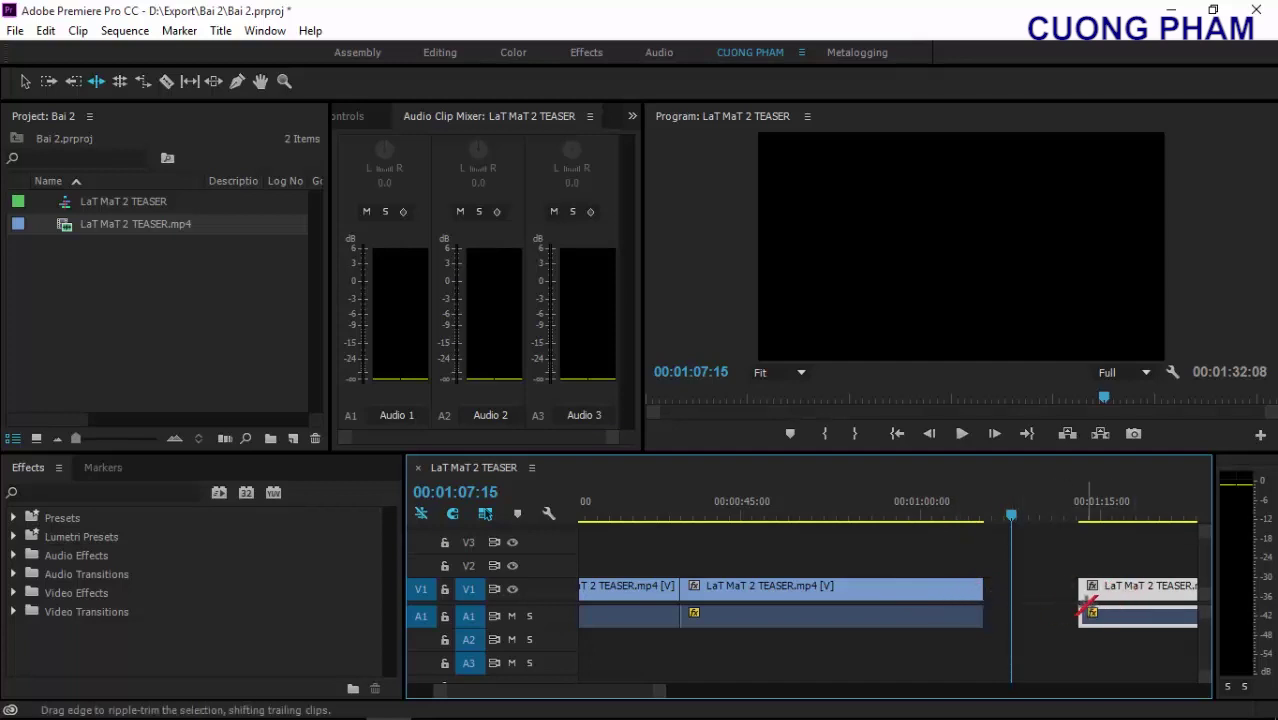
{"action": "left_click_drag", "start_coordinate": [1088, 610], "coordinate": [1045, 608]}
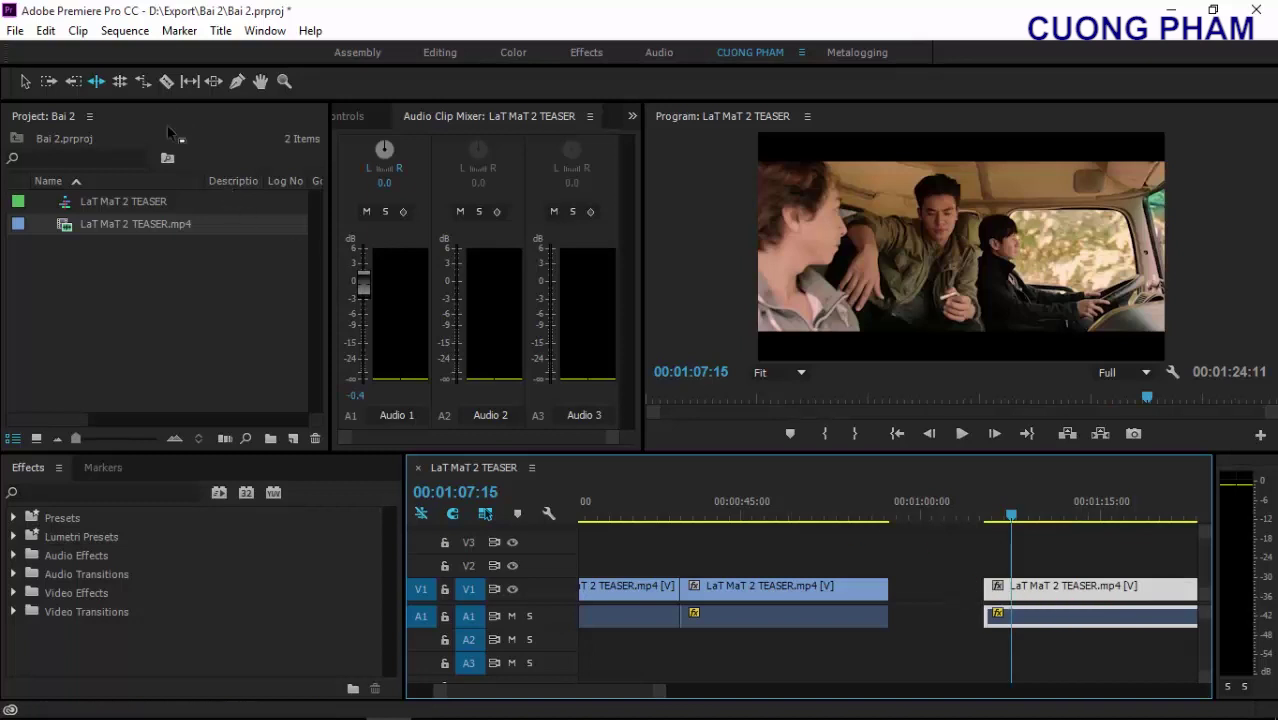
{"action": "left_click", "coordinate": [25, 81]}
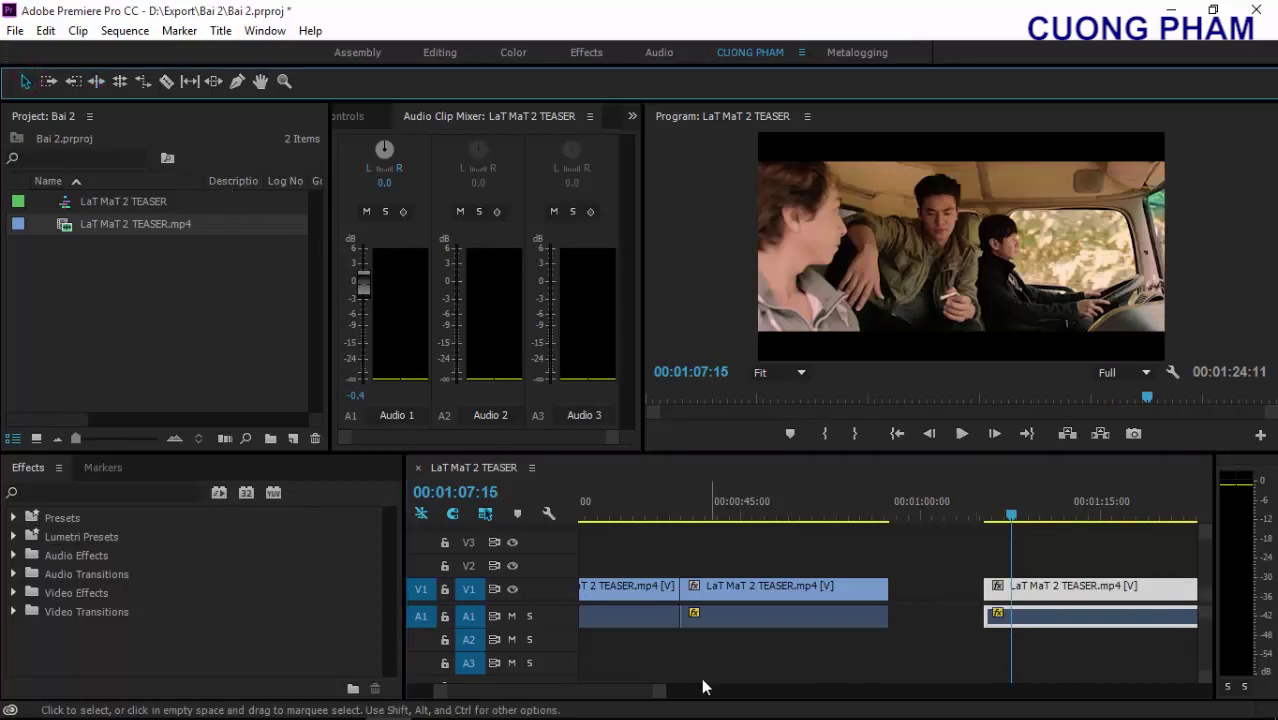
Drag the last clip later toward the two-minute mark, playhead at 00:01:55:05
{"action": "left_click_drag", "start_coordinate": [669, 694], "coordinate": [758, 690]}
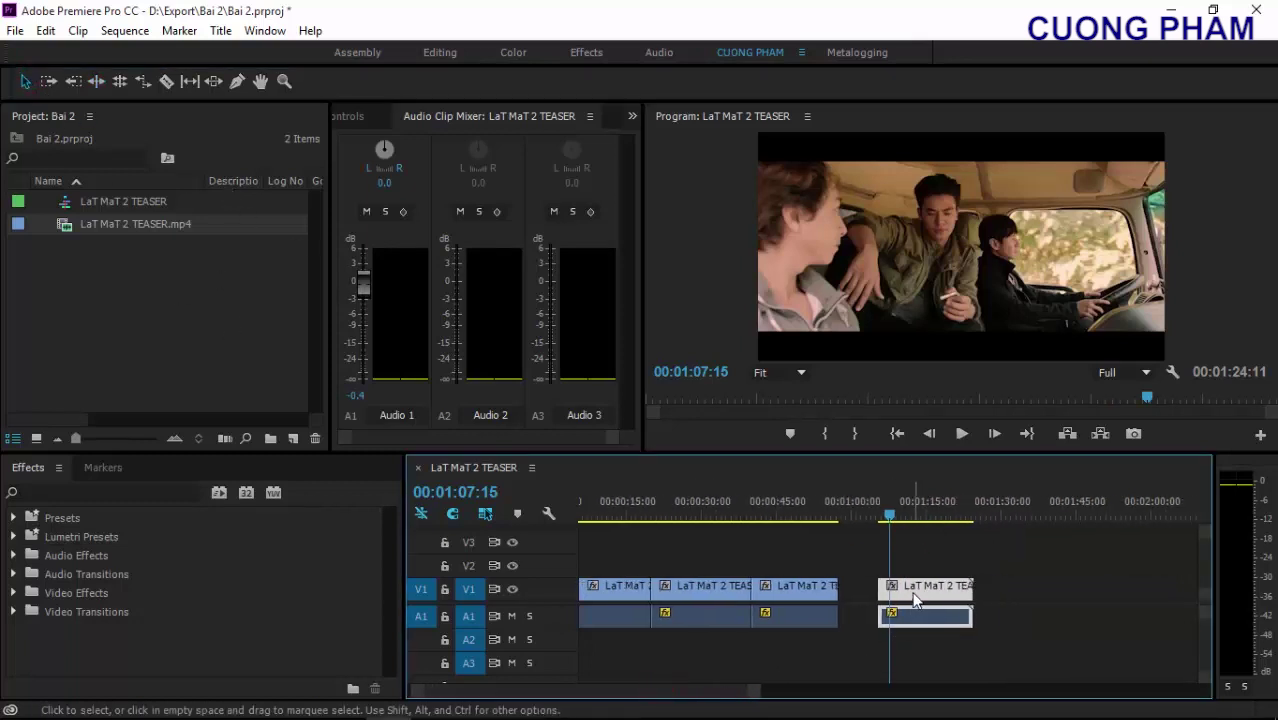
{"action": "left_click_drag", "start_coordinate": [912, 598], "coordinate": [1154, 597]}
{"action": "left_click", "coordinate": [1136, 516]}
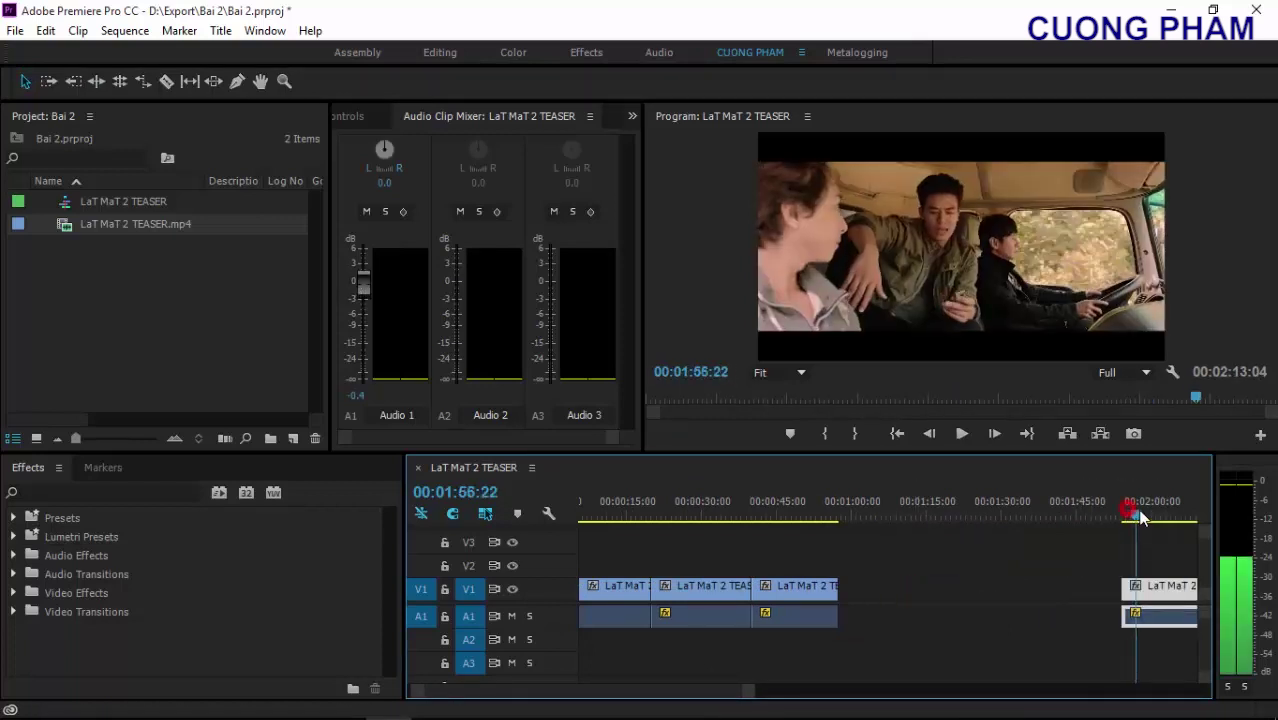
{"action": "left_click_drag", "start_coordinate": [1141, 516], "coordinate": [1129, 510]}
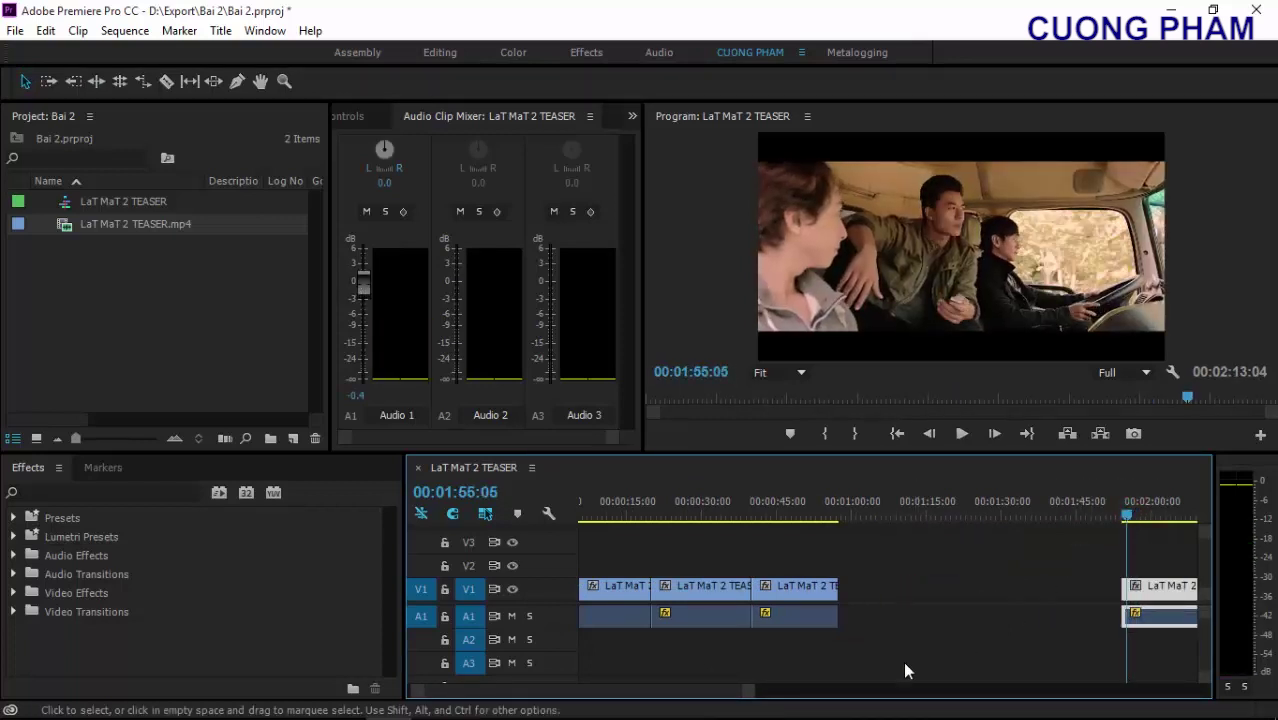
Roll the third clip's end edge later into the gap with the Rolling Edit tool
{"action": "left_click", "coordinate": [121, 82]}
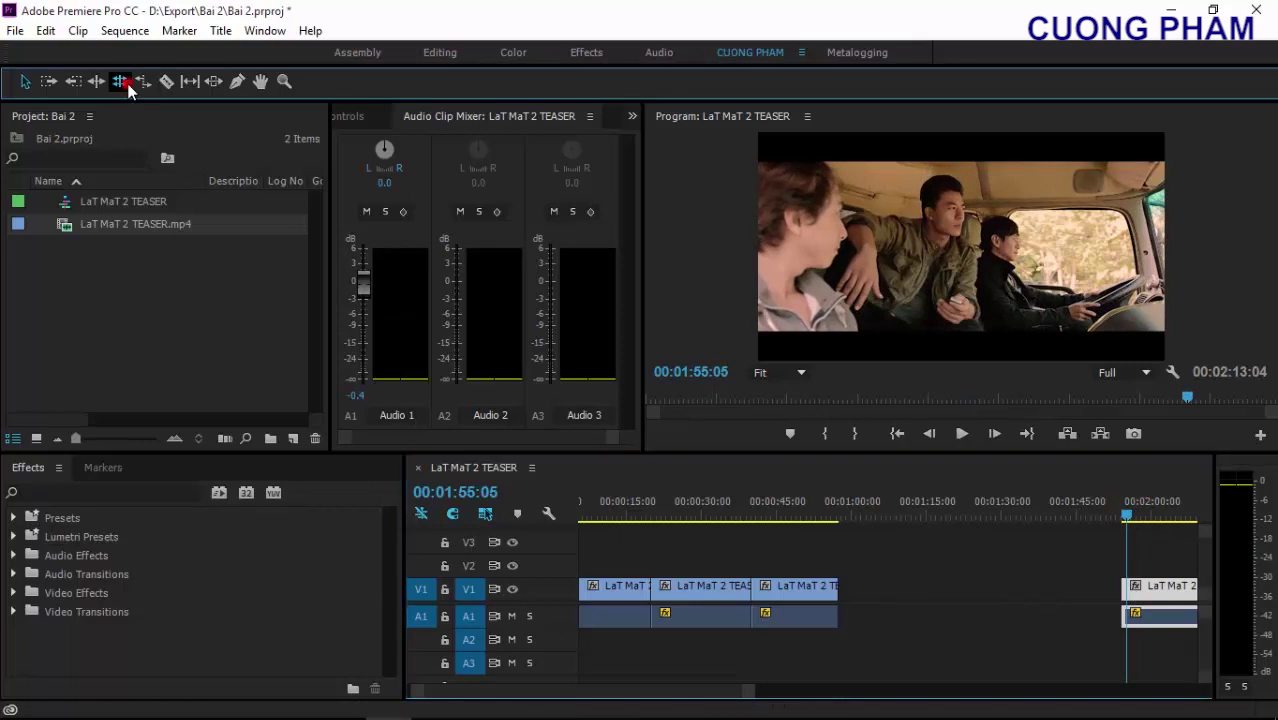
{"action": "left_click_drag", "start_coordinate": [838, 592], "coordinate": [1043, 592]}
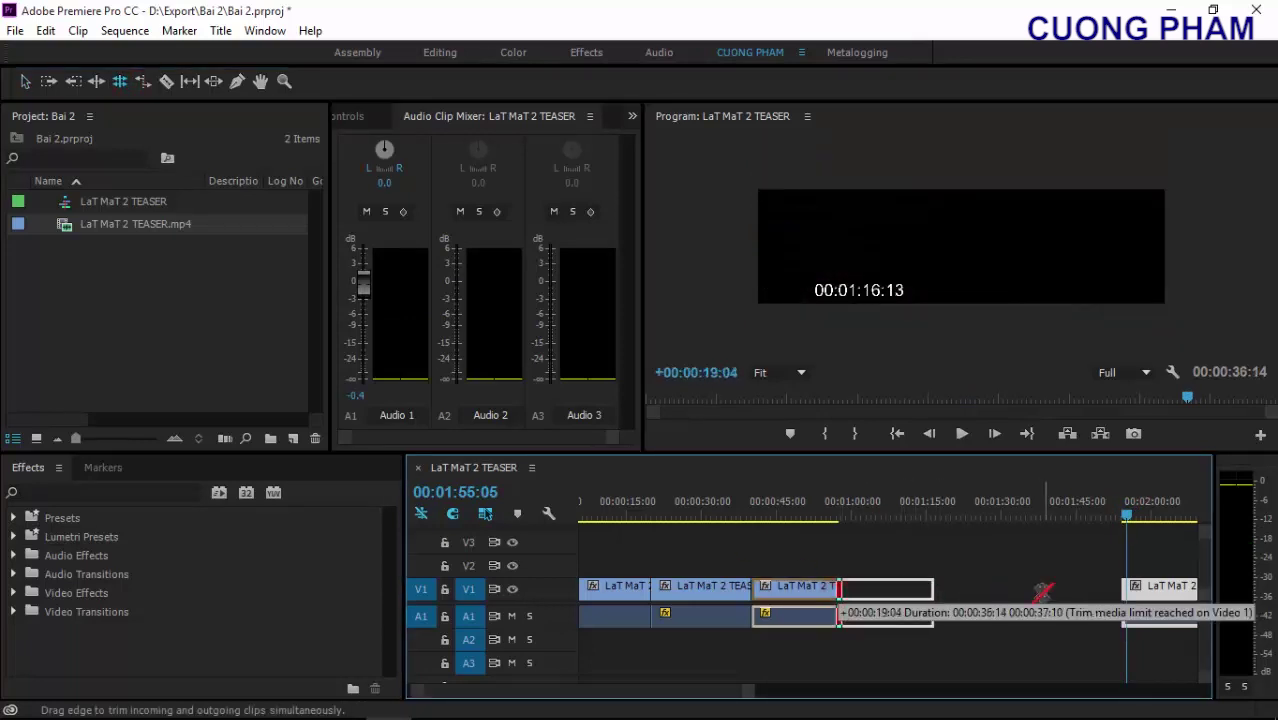
{"action": "left_click_drag", "start_coordinate": [940, 508], "coordinate": [936, 508]}
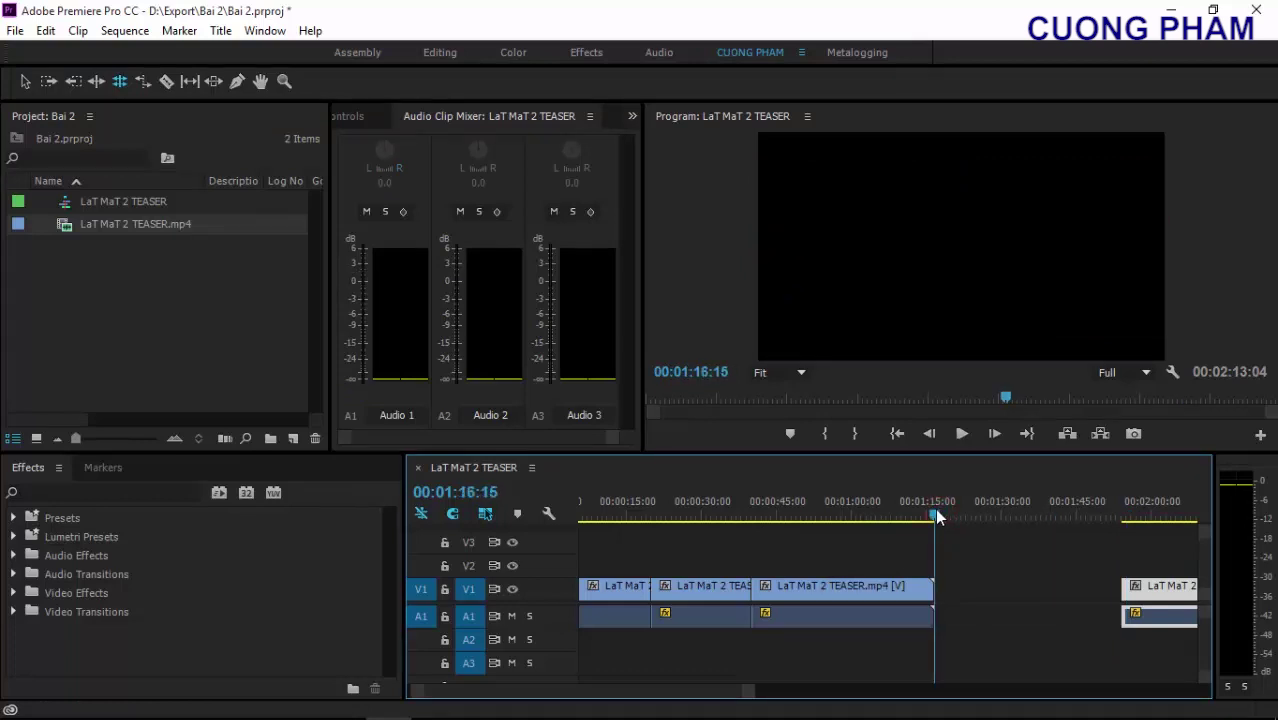
{"action": "left_click_drag", "start_coordinate": [750, 689], "coordinate": [626, 672]}
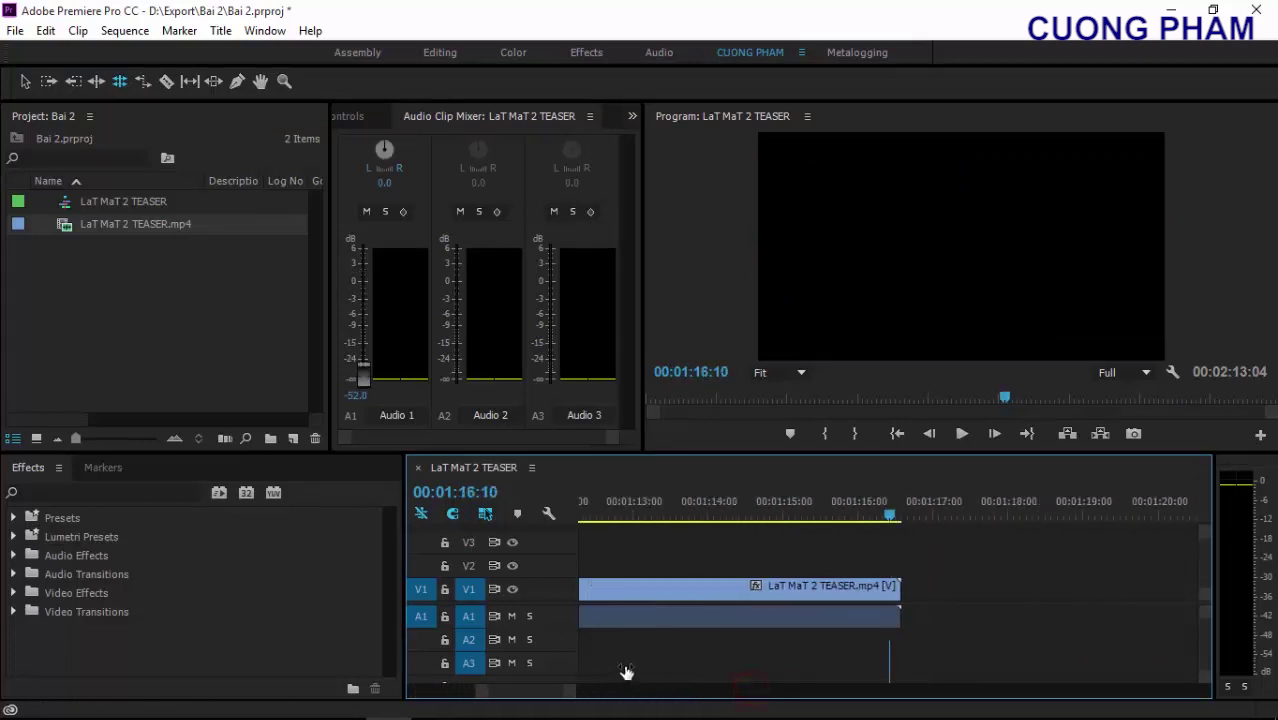
{"action": "key", "text": "="}
{"action": "key", "text": "="}
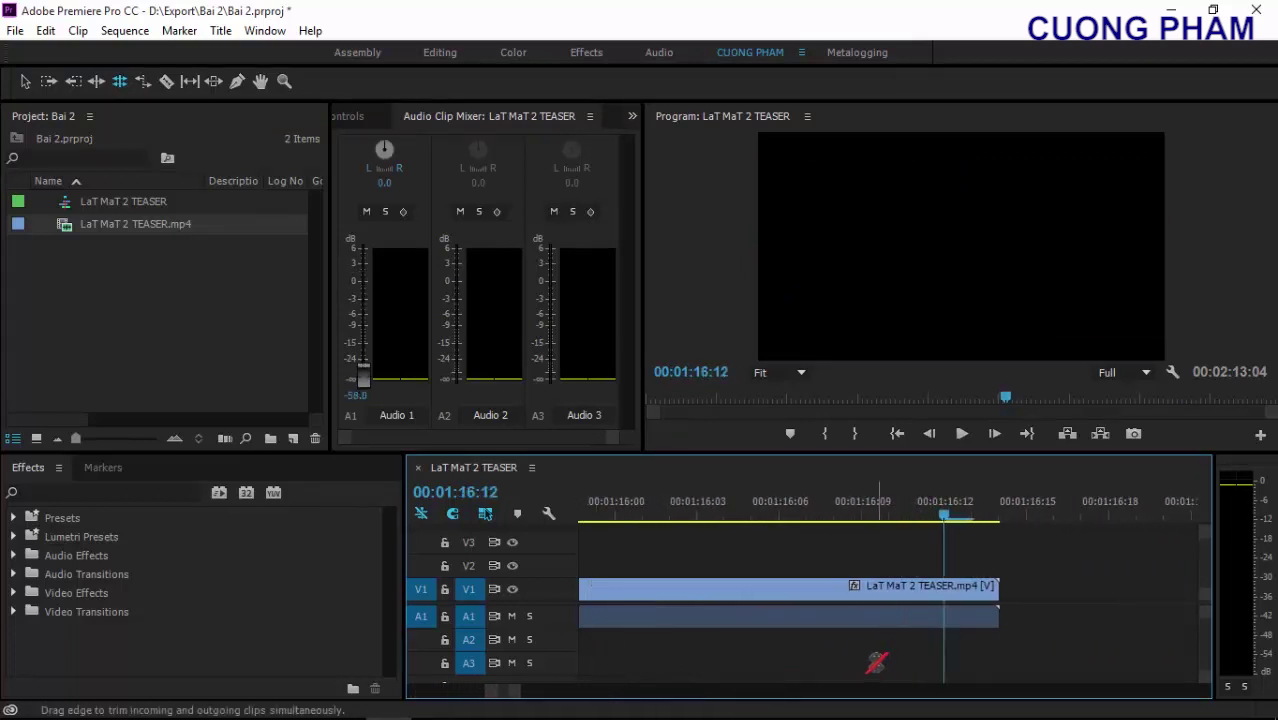
{"action": "key", "text": "Right"}
{"action": "key", "text": "Right"}
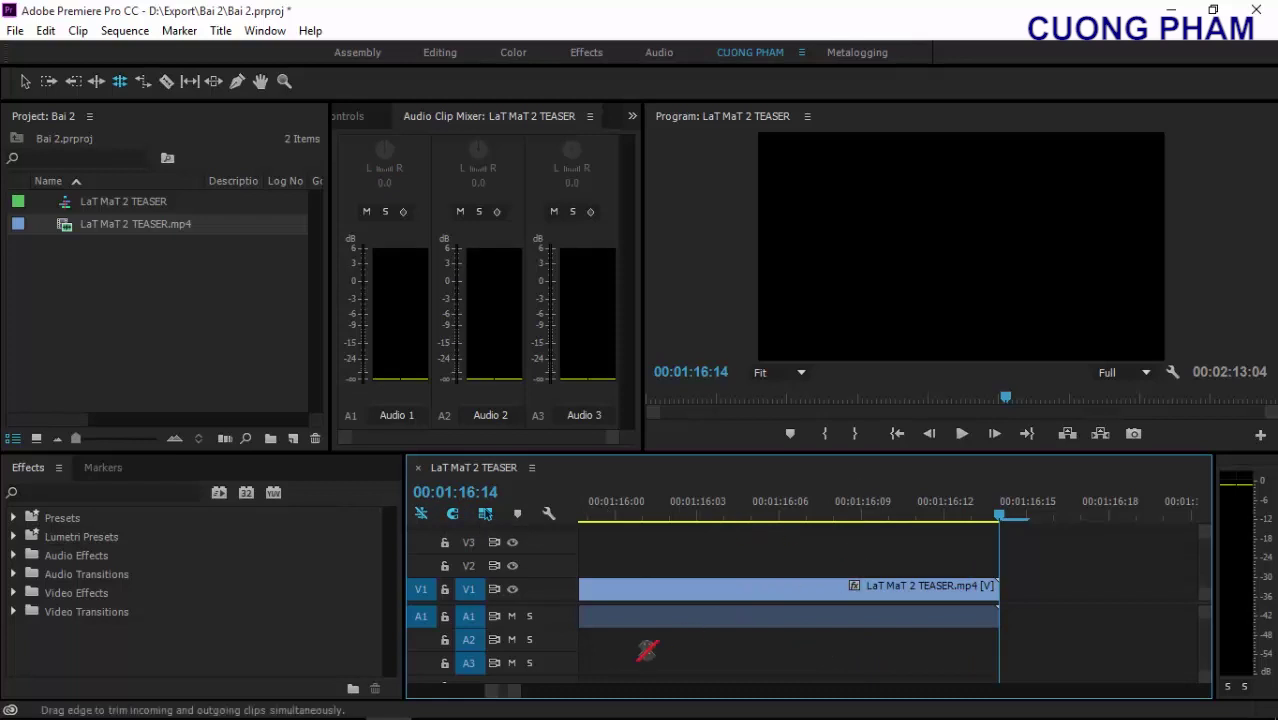
{"action": "left_click_drag", "start_coordinate": [514, 692], "coordinate": [712, 695]}
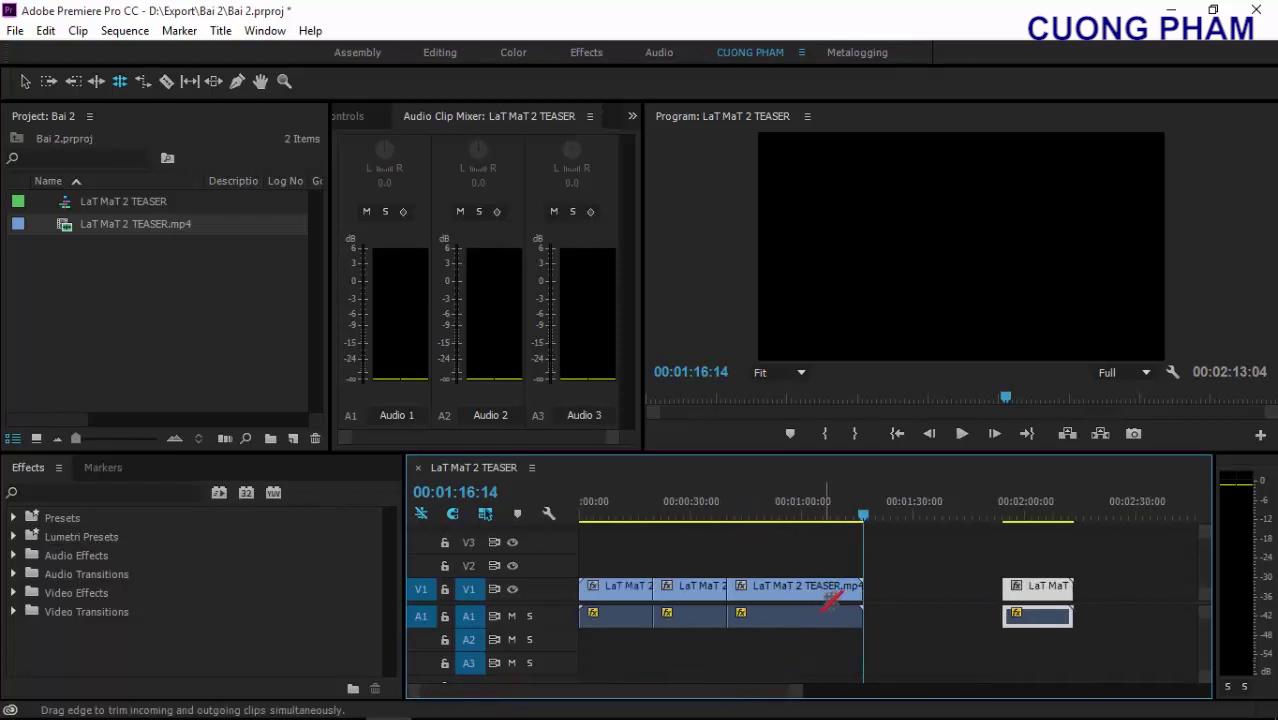
{"action": "mouse_move", "coordinate": [862, 586]}
{"action": "left_mouse_down"}
{"action": "mouse_move", "coordinate": [966, 586]}
{"action": "mouse_move", "coordinate": [965, 597]}
{"action": "left_mouse_up"}
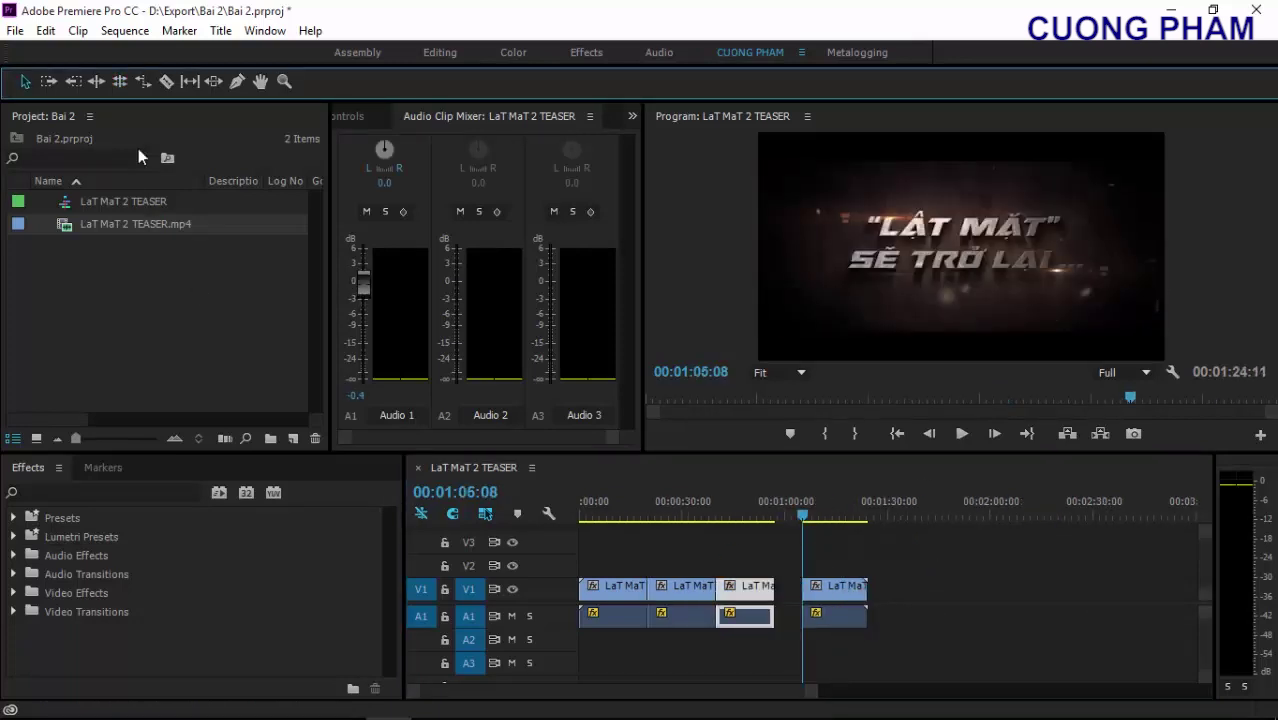
Move the last clip further right and shift the third clip to start at 01:05:08
{"action": "left_click", "coordinate": [143, 89]}
{"action": "left_click", "coordinate": [27, 82]}
{"action": "left_click_drag", "start_coordinate": [822, 535], "coordinate": [820, 651]}
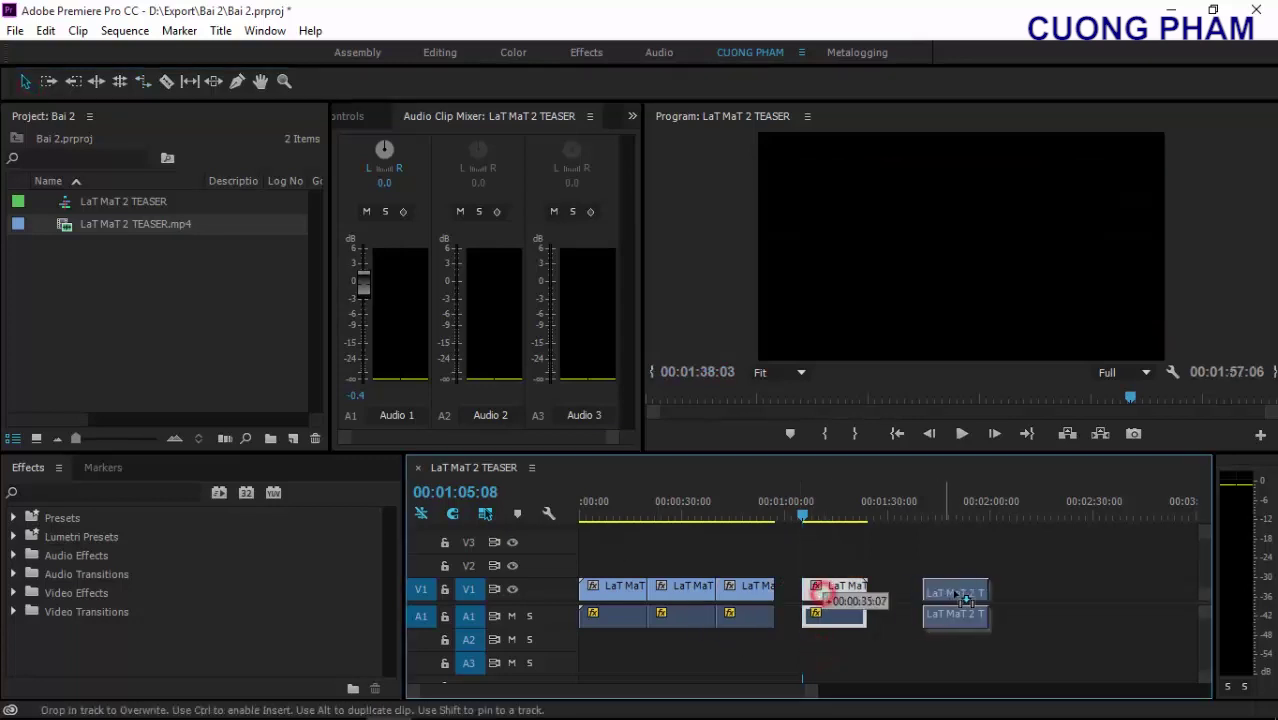
{"action": "left_click_drag", "start_coordinate": [824, 598], "coordinate": [998, 598]}
{"action": "left_click", "coordinate": [745, 600]}
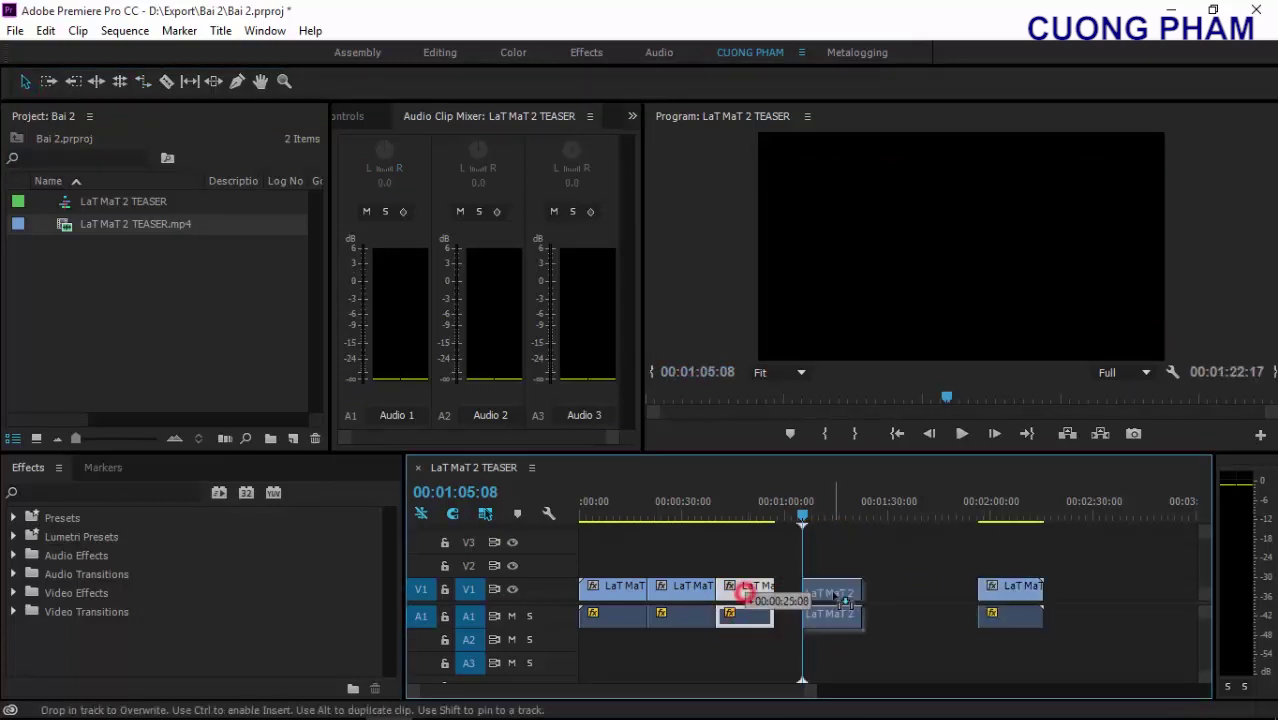
{"action": "left_click_drag", "start_coordinate": [745, 600], "coordinate": [831, 600]}
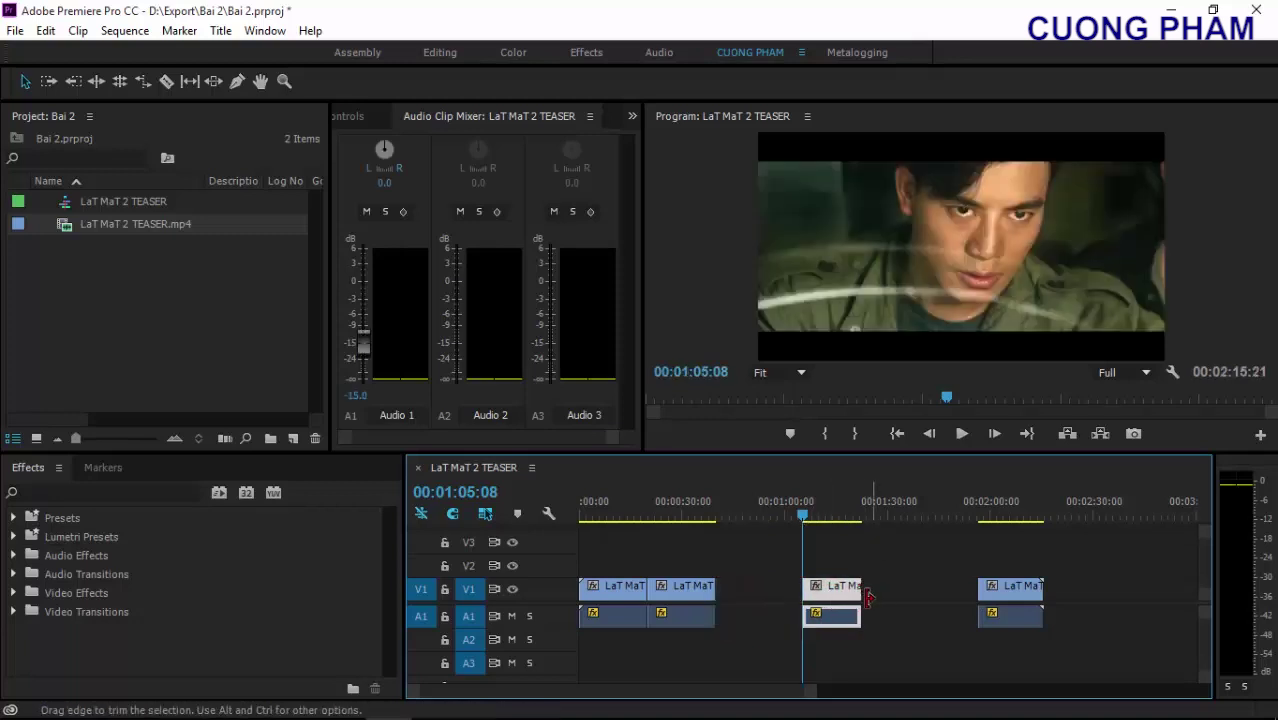
{"action": "left_click", "coordinate": [145, 83]}
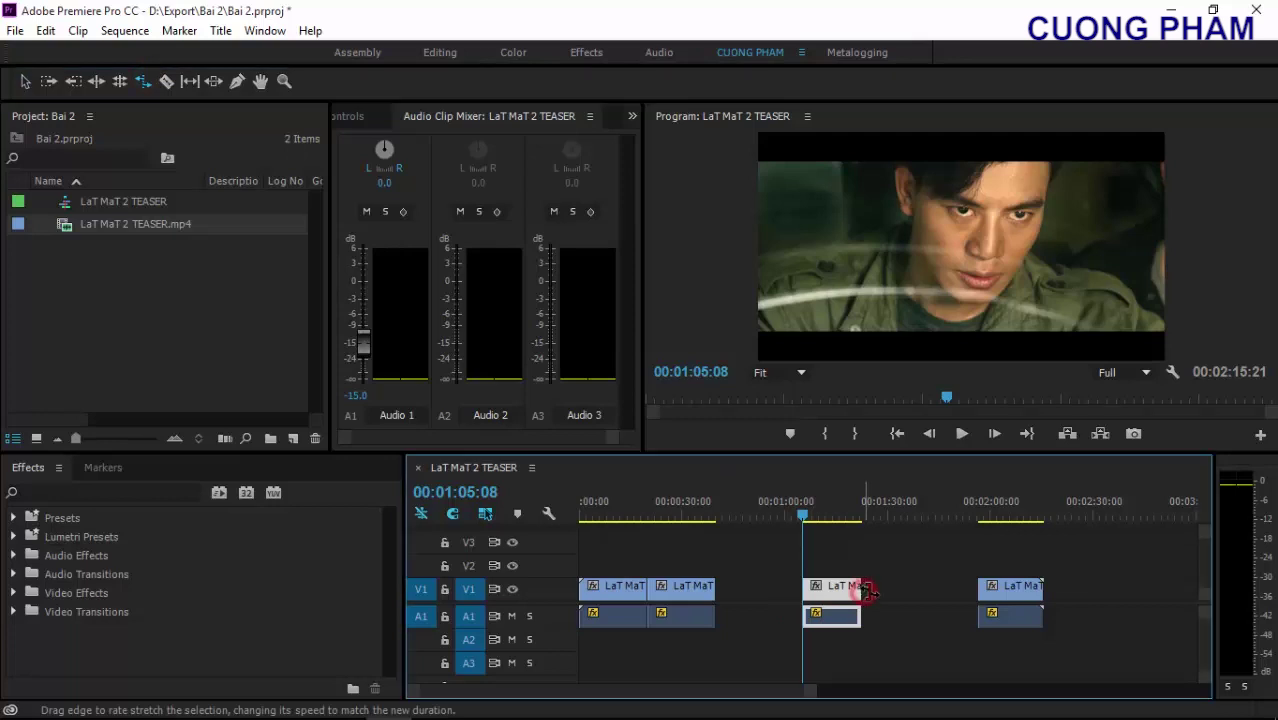
{"action": "left_click_drag", "start_coordinate": [862, 591], "coordinate": [919, 592]}
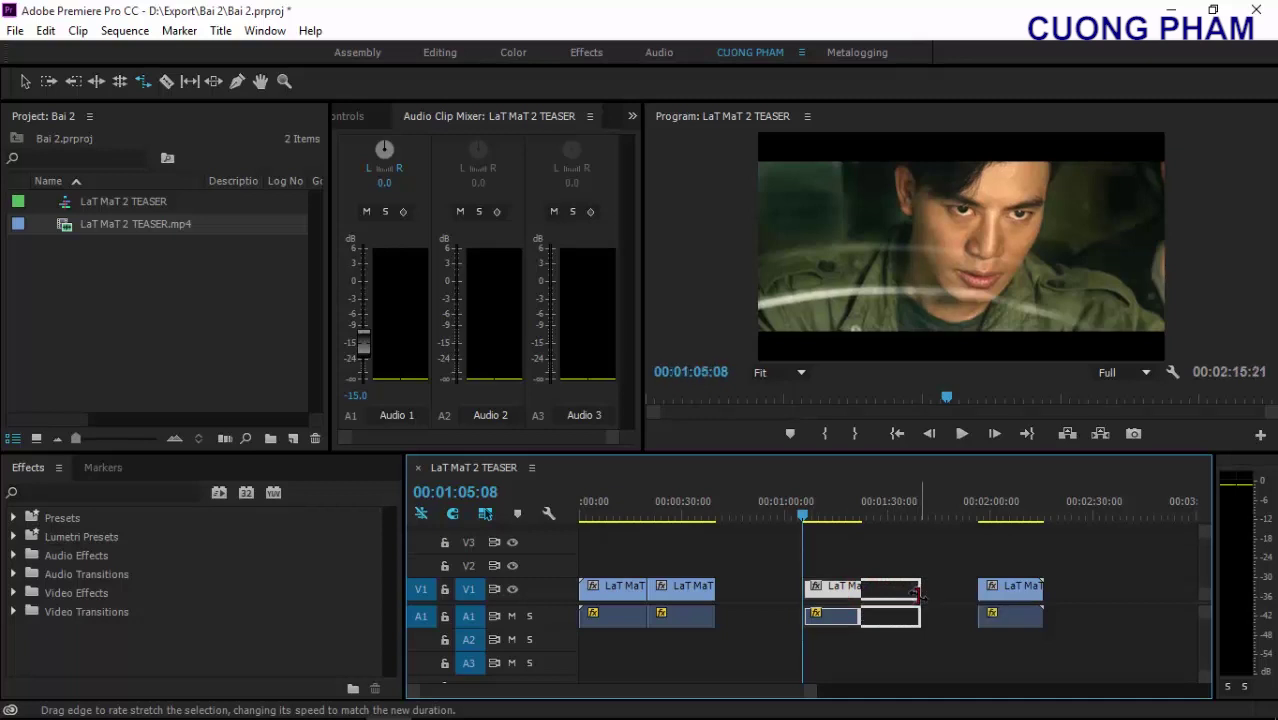
{"action": "key", "text": "space"}
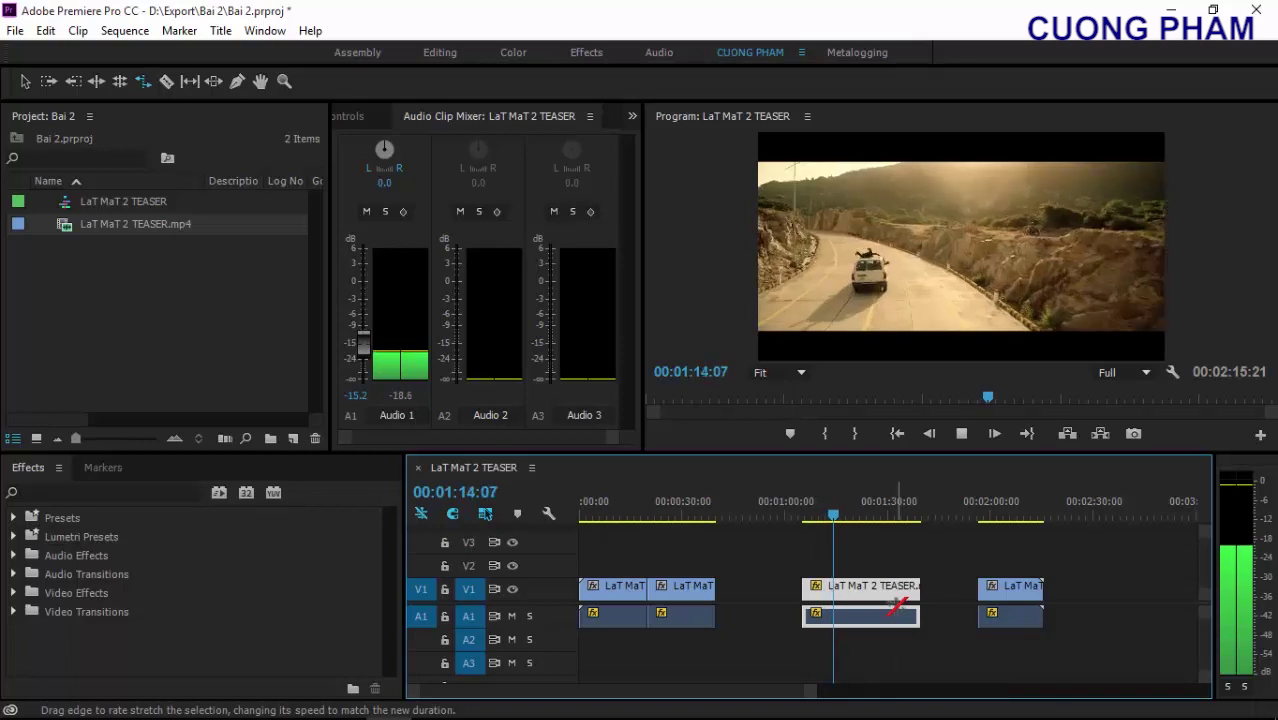
{"action": "key", "text": "space"}
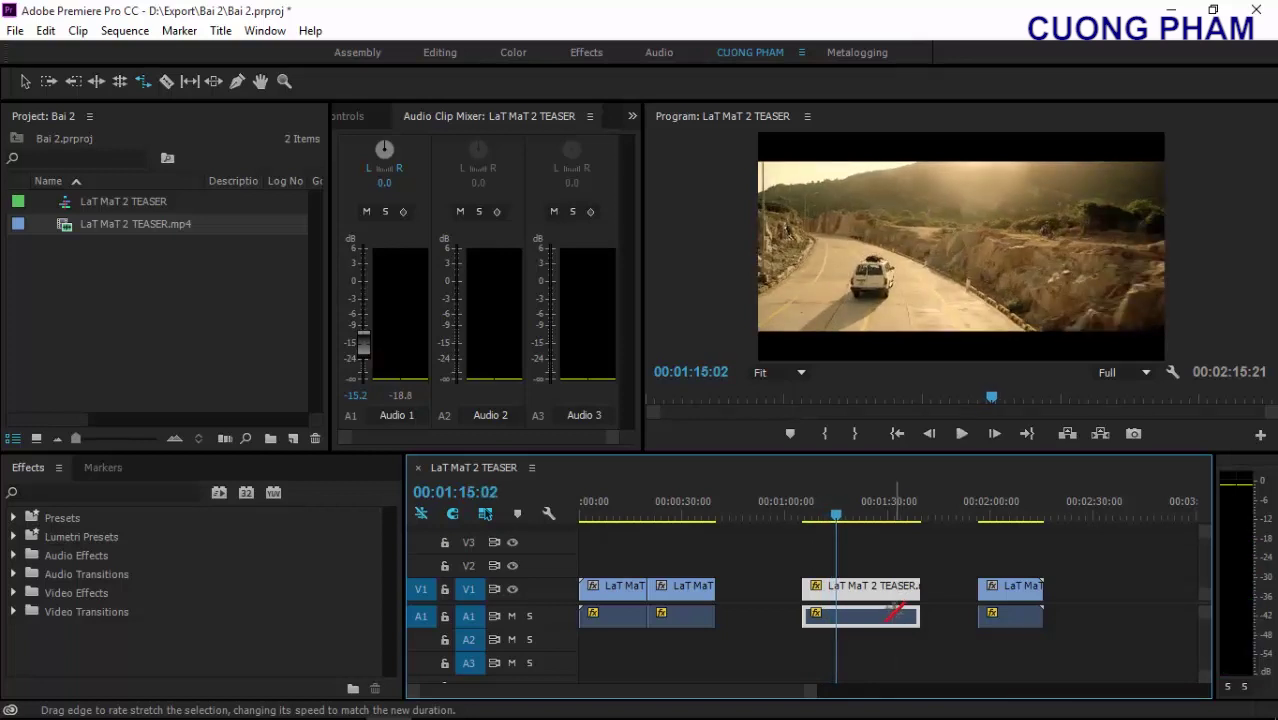
{"action": "left_click_drag", "start_coordinate": [900, 614], "coordinate": [834, 592]}
{"action": "left_click", "coordinate": [803, 517]}
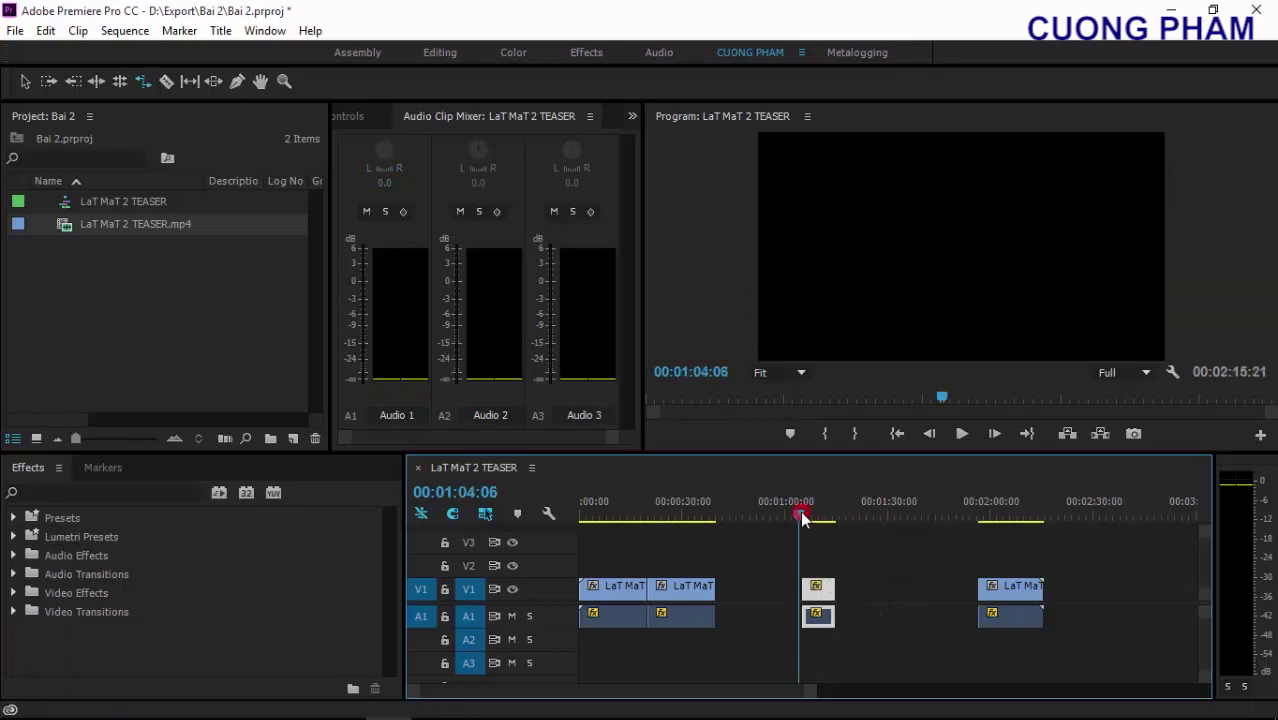
{"action": "left_click_drag", "start_coordinate": [802, 517], "coordinate": [806, 520]}
{"action": "key", "text": "space"}
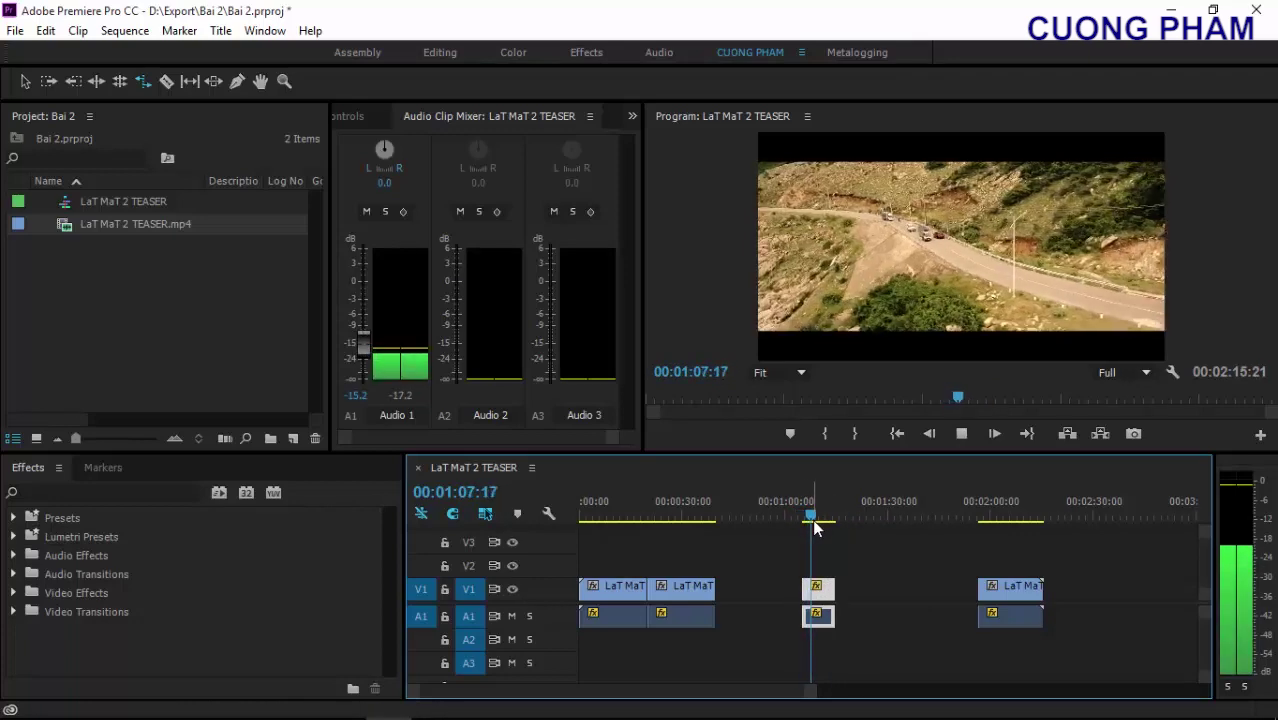
{"action": "key", "text": "space"}
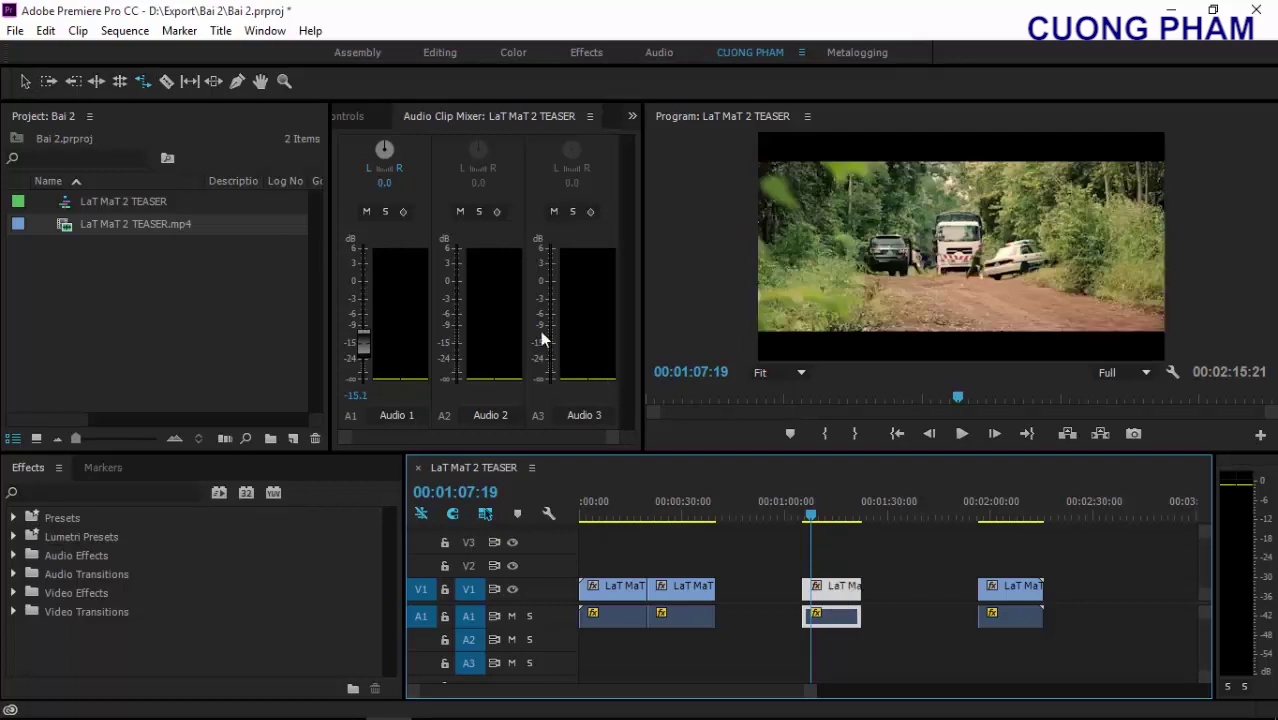
Slip the middle clip's content by about 11 seconds with the Slip tool
{"action": "left_click", "coordinate": [170, 88]}
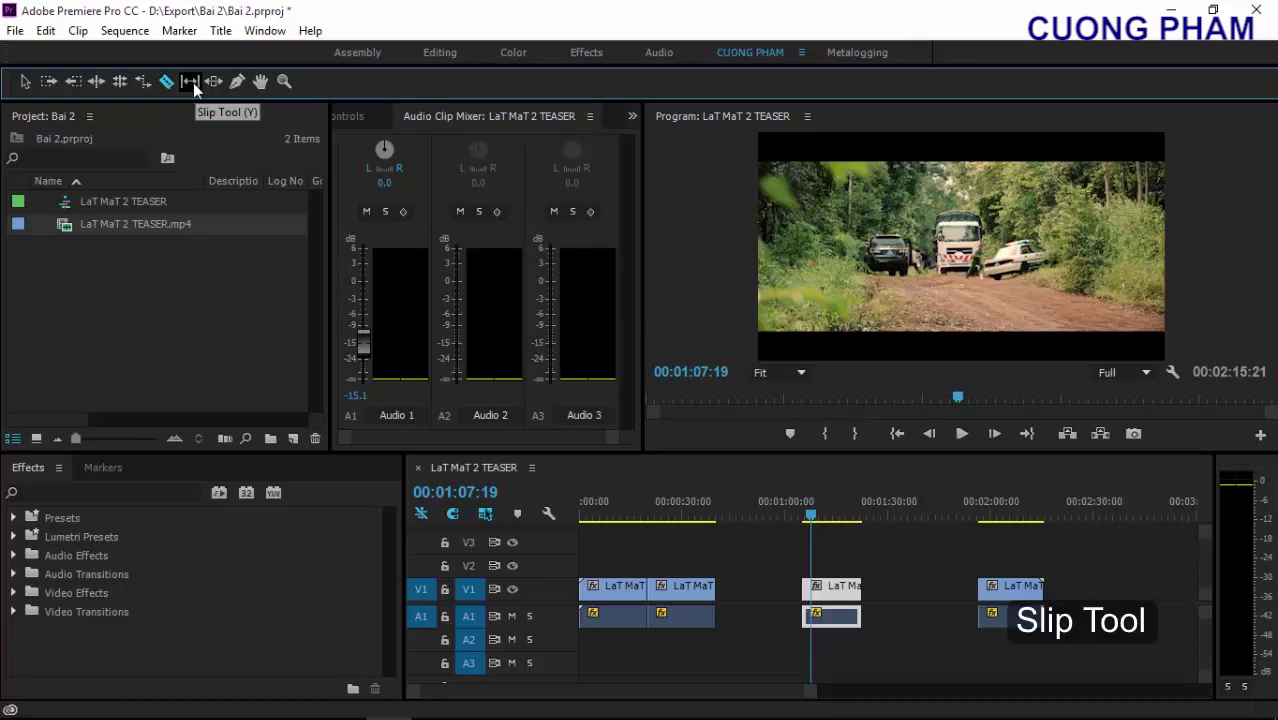
{"action": "left_click", "coordinate": [191, 82]}
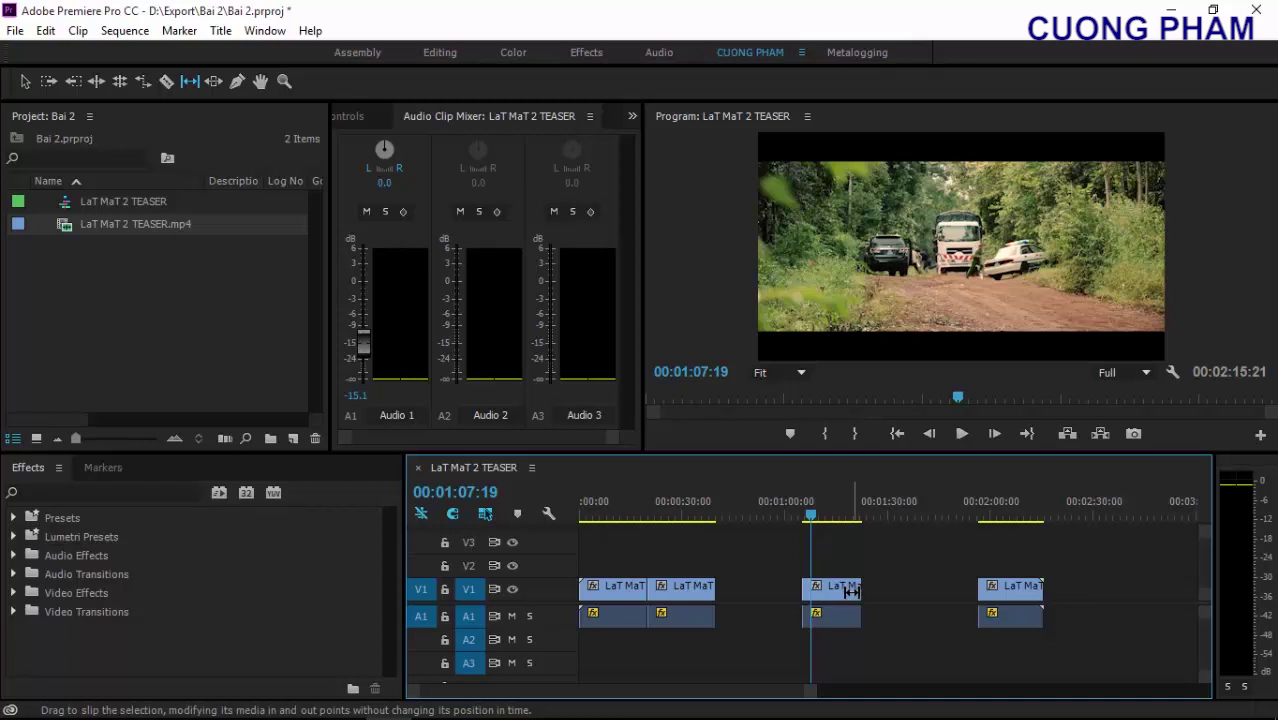
{"action": "mouse_move", "coordinate": [855, 592]}
{"action": "left_mouse_down"}
{"action": "mouse_move", "coordinate": [811, 592]}
{"action": "mouse_move", "coordinate": [836, 597]}
{"action": "left_mouse_up"}
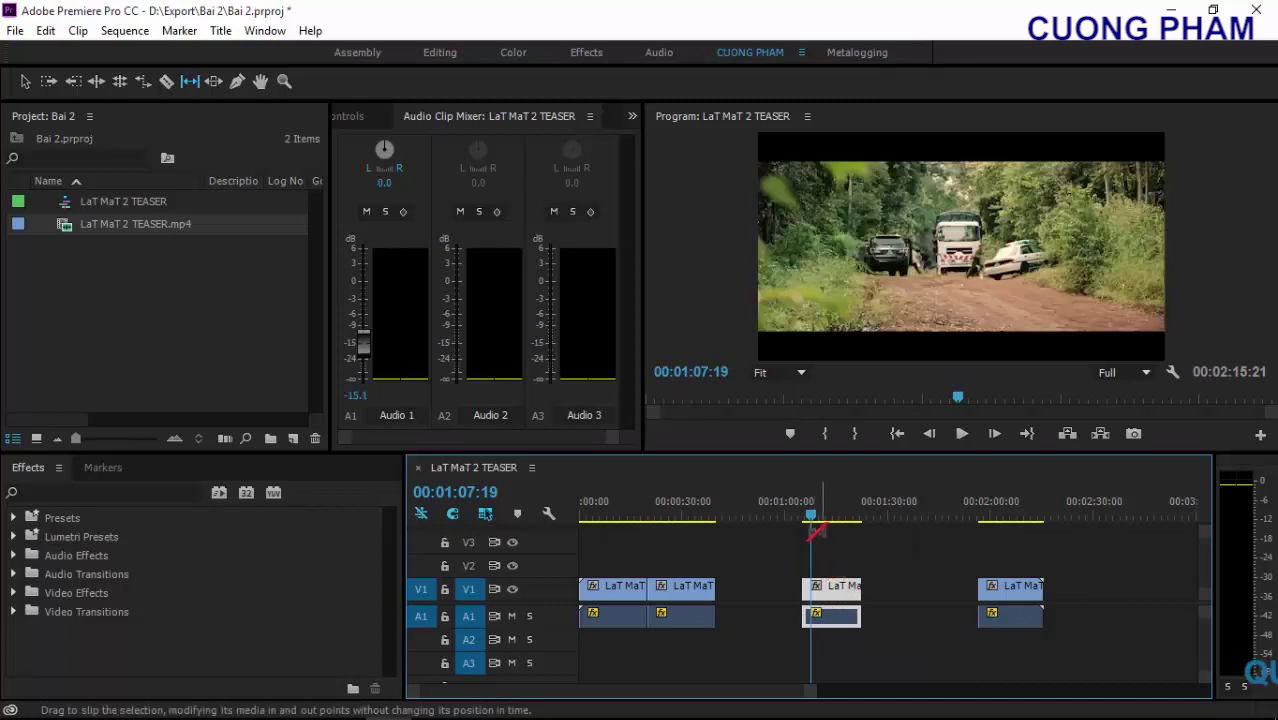
{"action": "left_click_drag", "start_coordinate": [812, 516], "coordinate": [804, 519]}
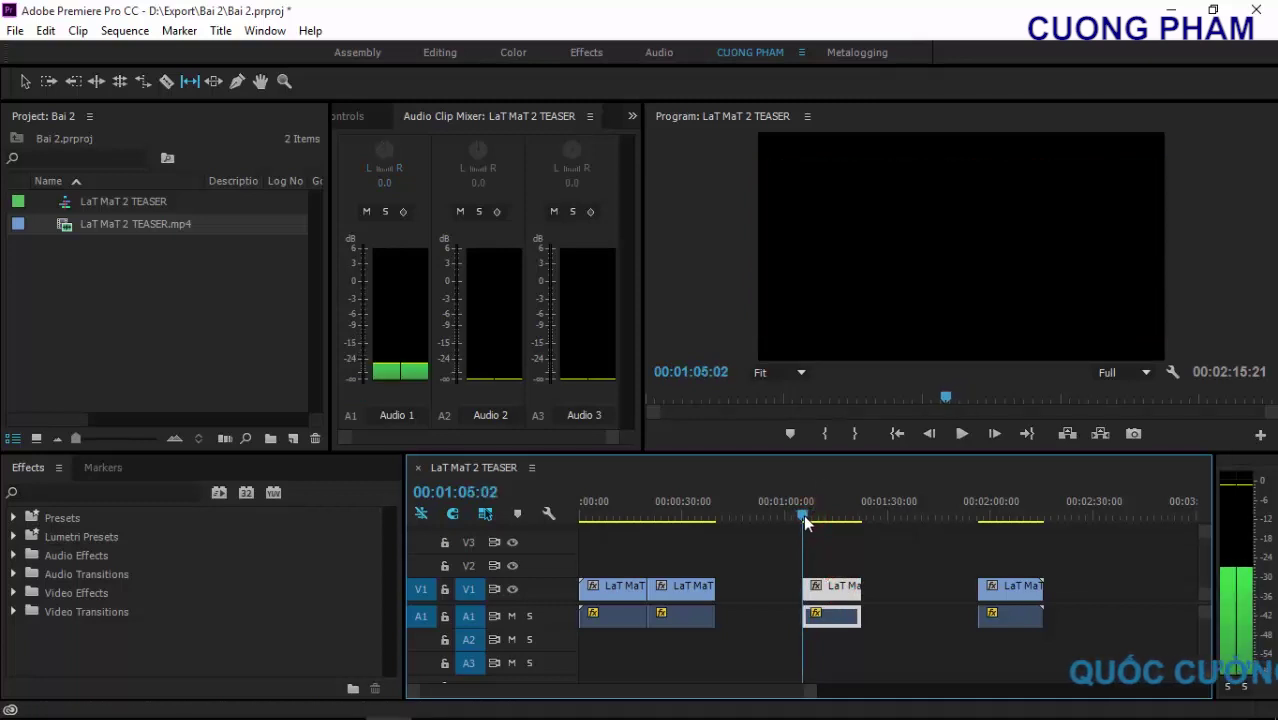
{"action": "left_click", "coordinate": [817, 690]}
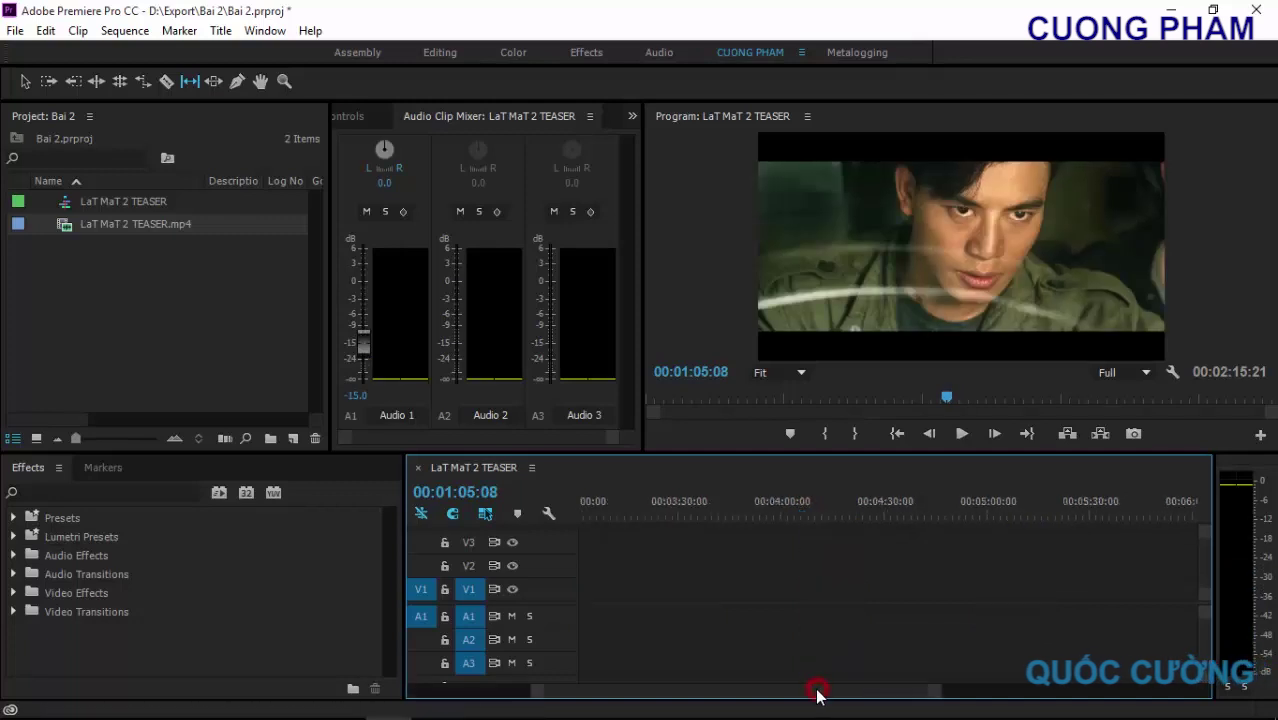
{"action": "left_click", "coordinate": [754, 690]}
{"action": "mouse_move", "coordinate": [813, 697]}
{"action": "left_mouse_down"}
{"action": "mouse_move", "coordinate": [747, 694]}
{"action": "mouse_move", "coordinate": [770, 691]}
{"action": "left_mouse_up"}
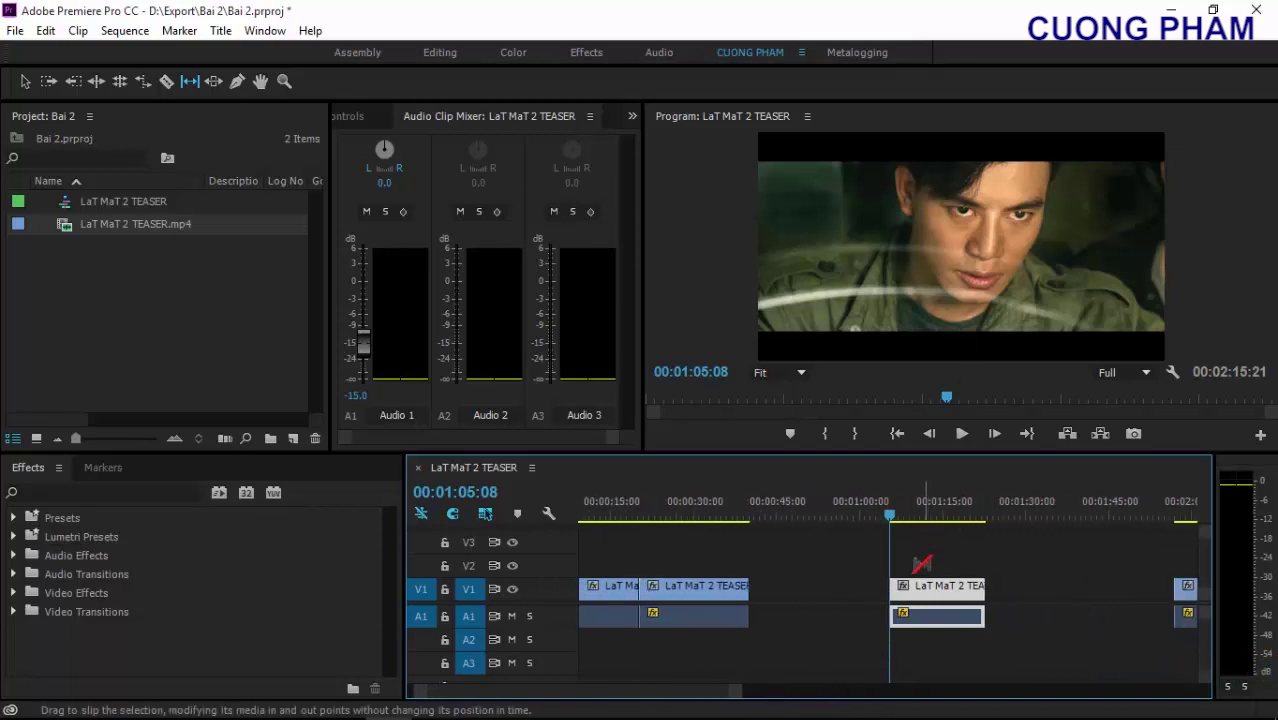
{"action": "left_click_drag", "start_coordinate": [896, 517], "coordinate": [990, 530]}
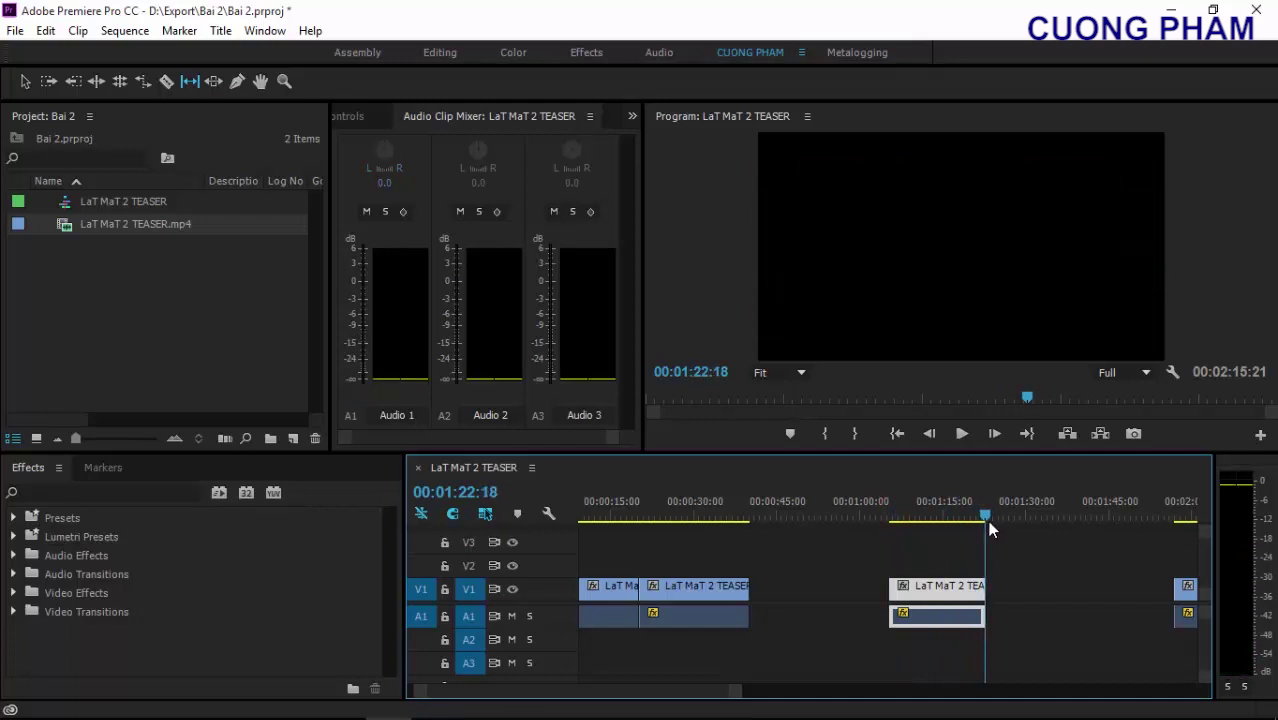
{"action": "left_click", "coordinate": [985, 528]}
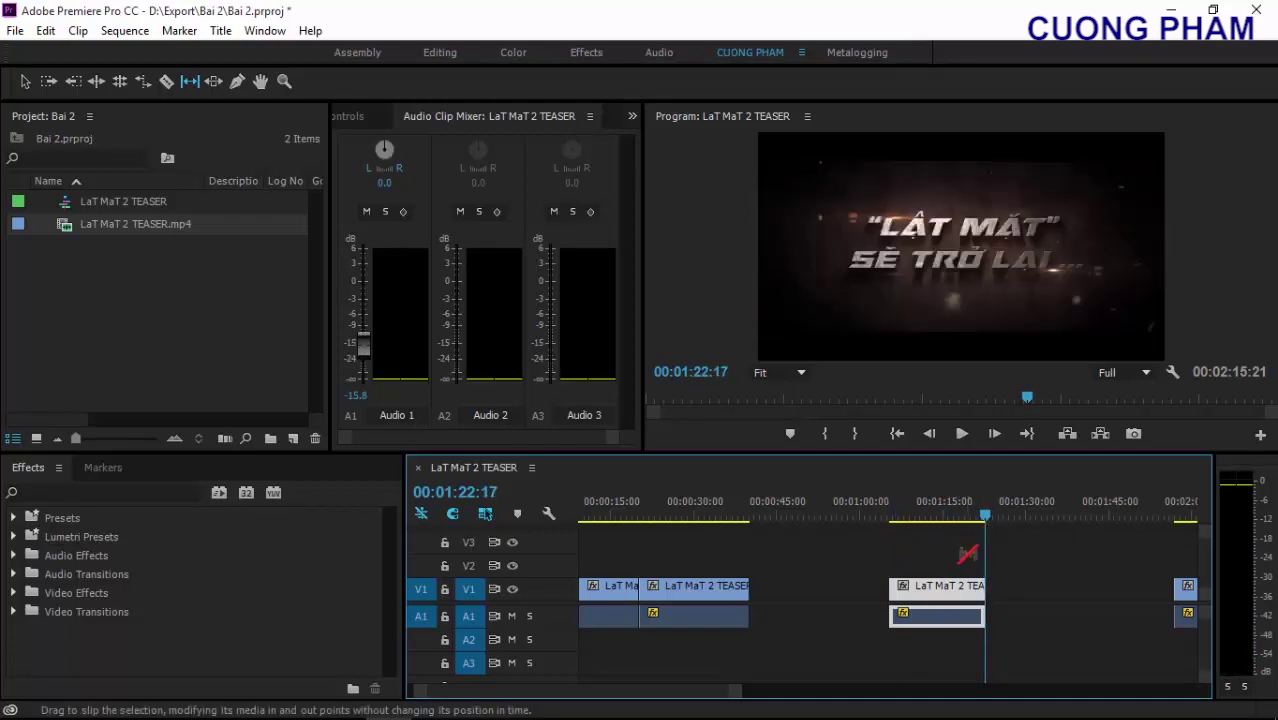
{"action": "left_click", "coordinate": [956, 552]}
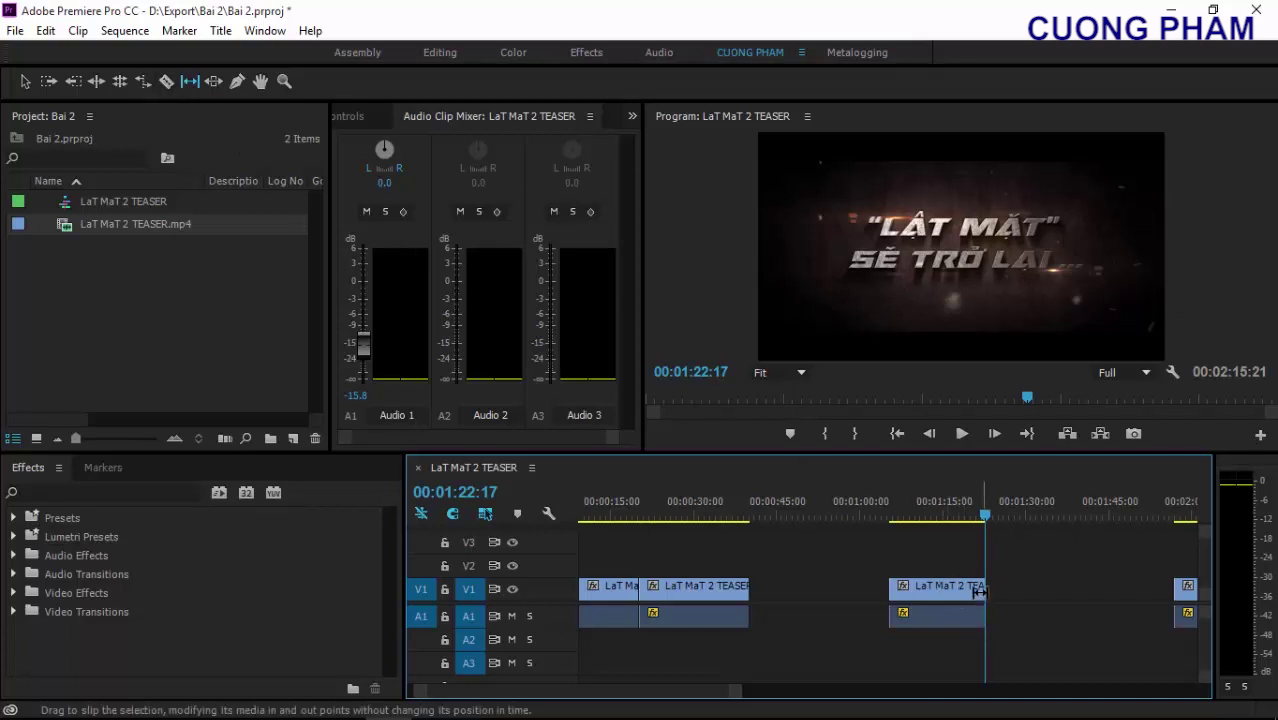
{"action": "left_click_drag", "start_coordinate": [978, 592], "coordinate": [922, 592]}
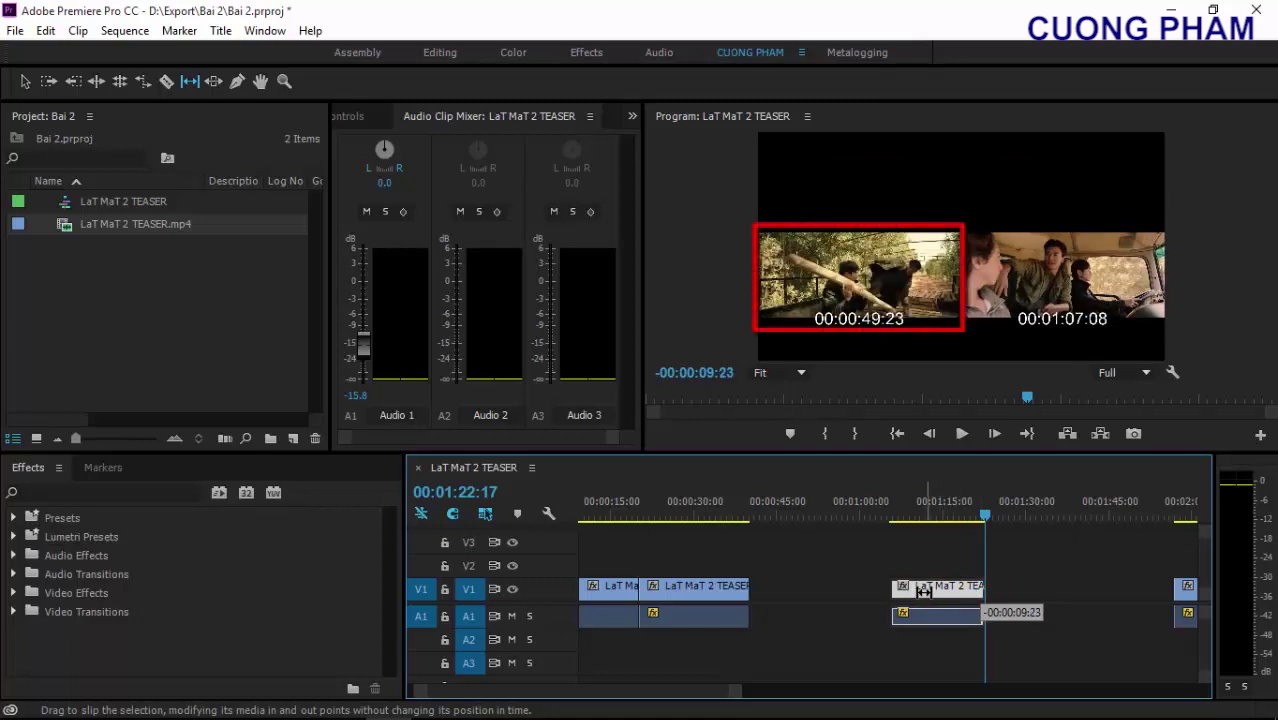
{"action": "left_click_drag", "start_coordinate": [921, 592], "coordinate": [914, 592]}
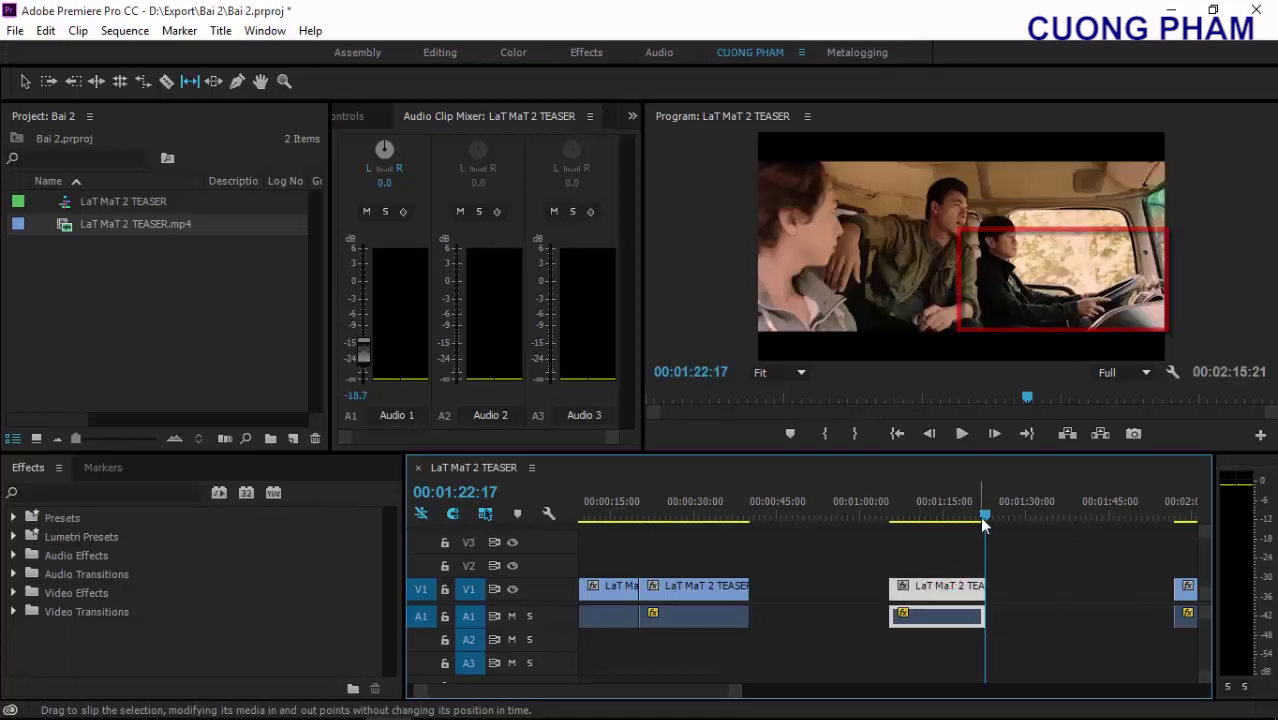
Play the slipped clip from near its start to review its new content
{"action": "left_click_drag", "start_coordinate": [981, 516], "coordinate": [891, 522]}
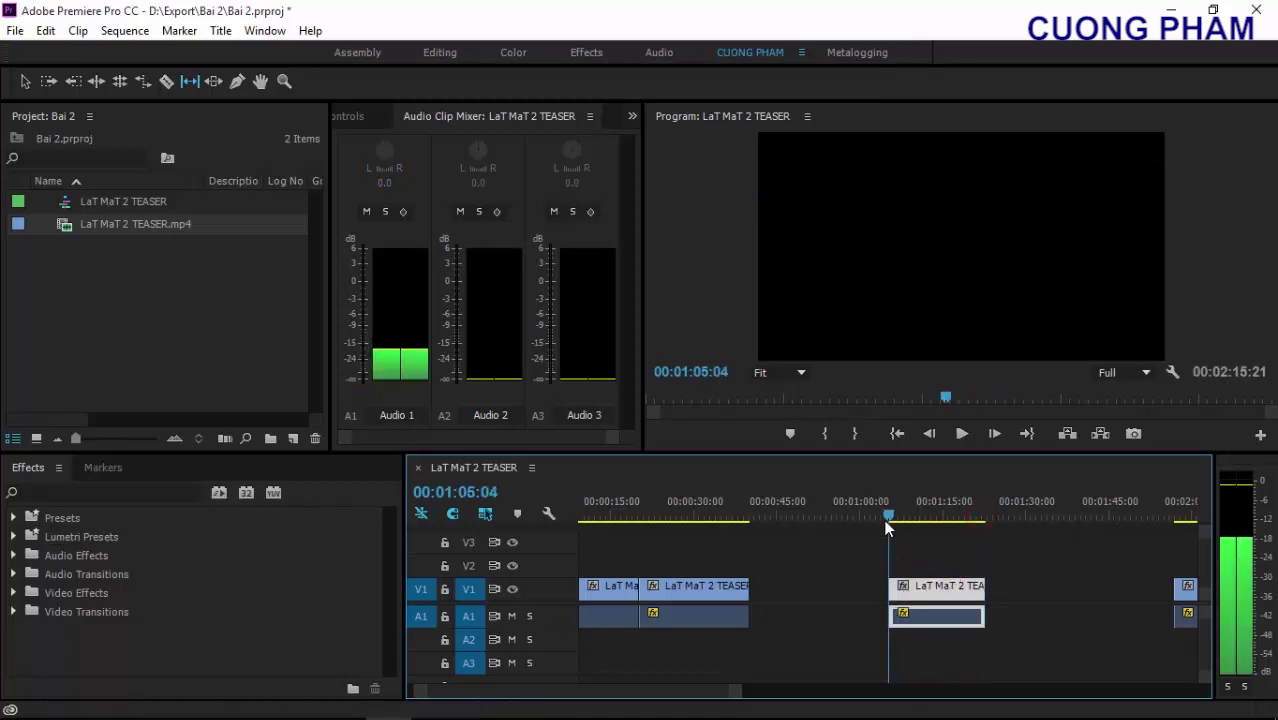
{"action": "key", "text": "space"}
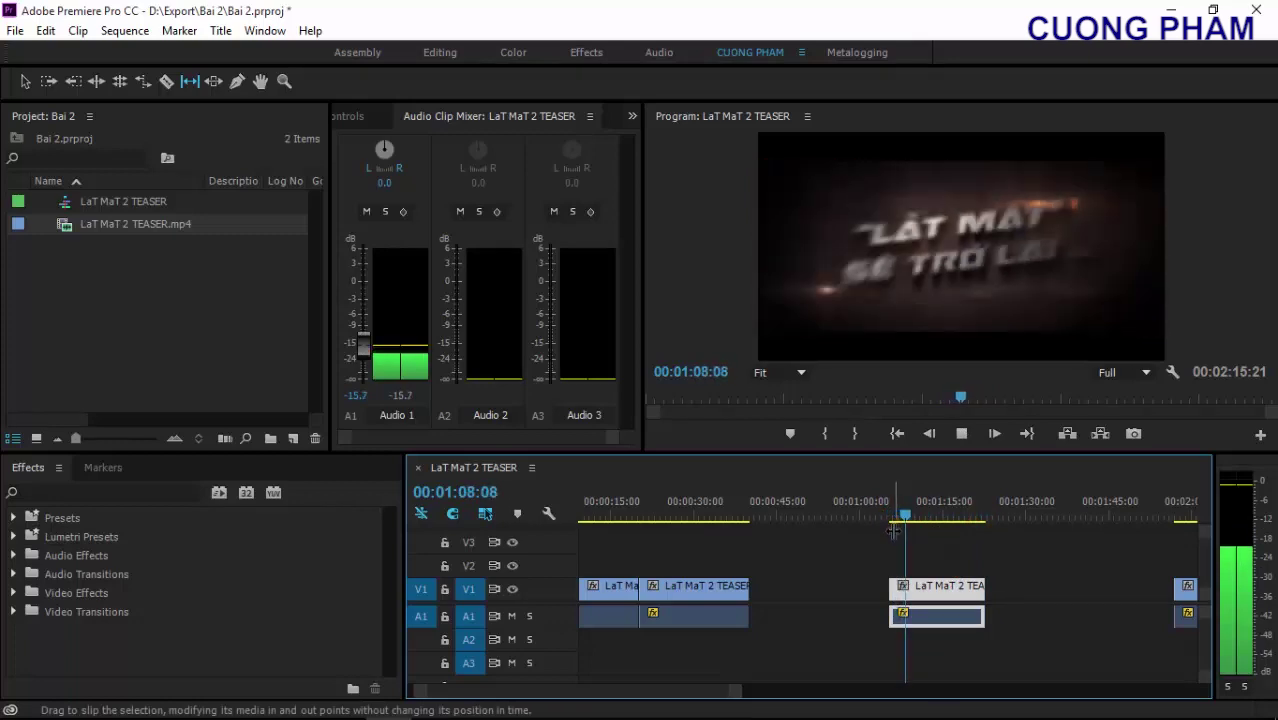
{"action": "key", "text": "space"}
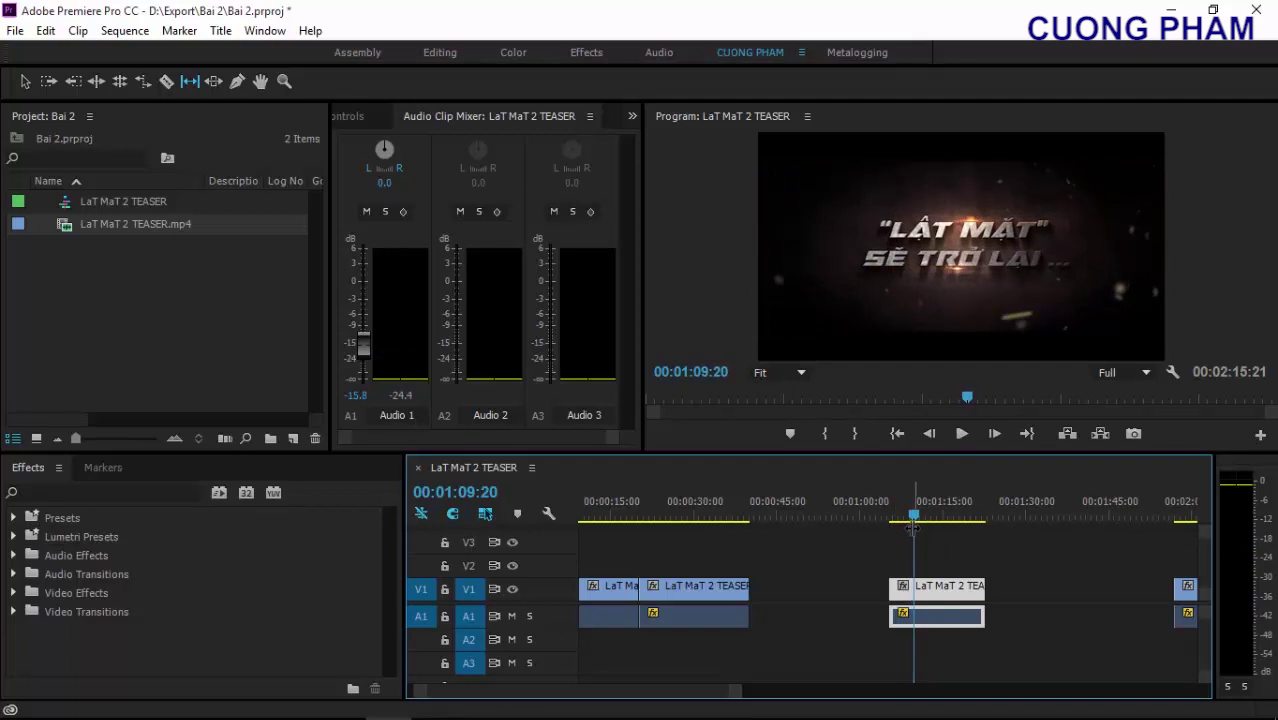
{"action": "left_click", "coordinate": [888, 516]}
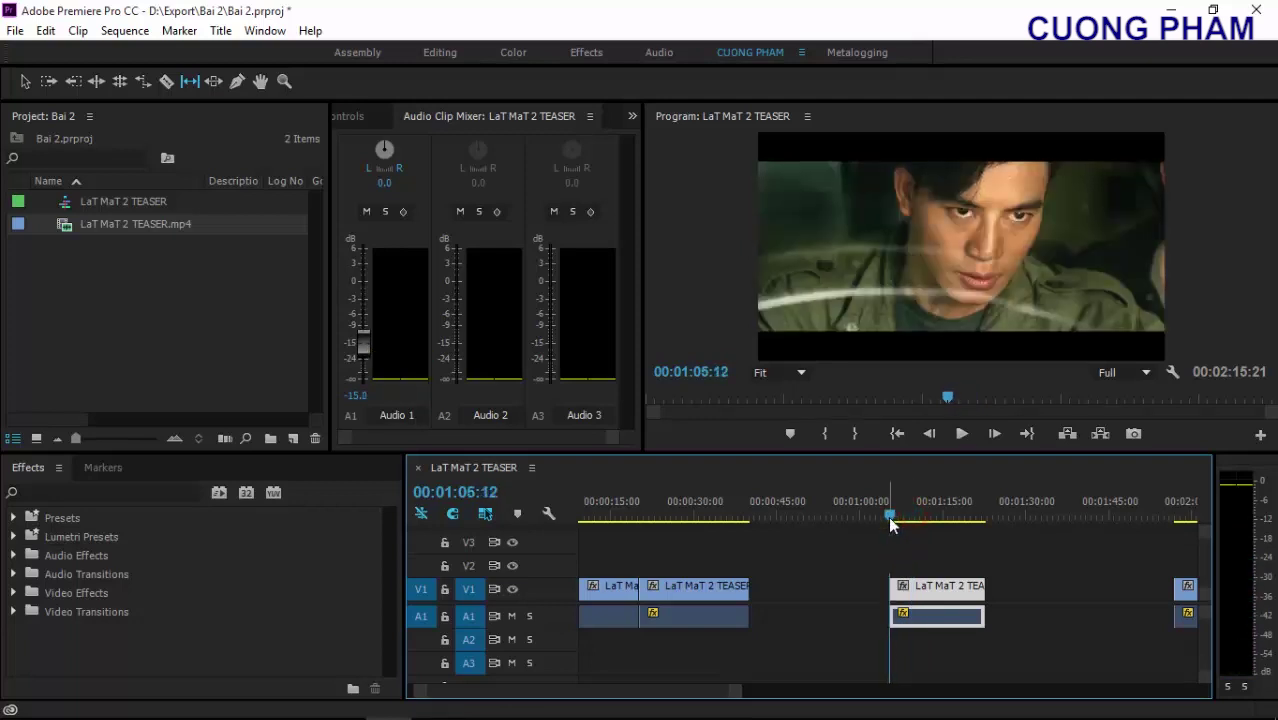
{"action": "key", "text": "space"}
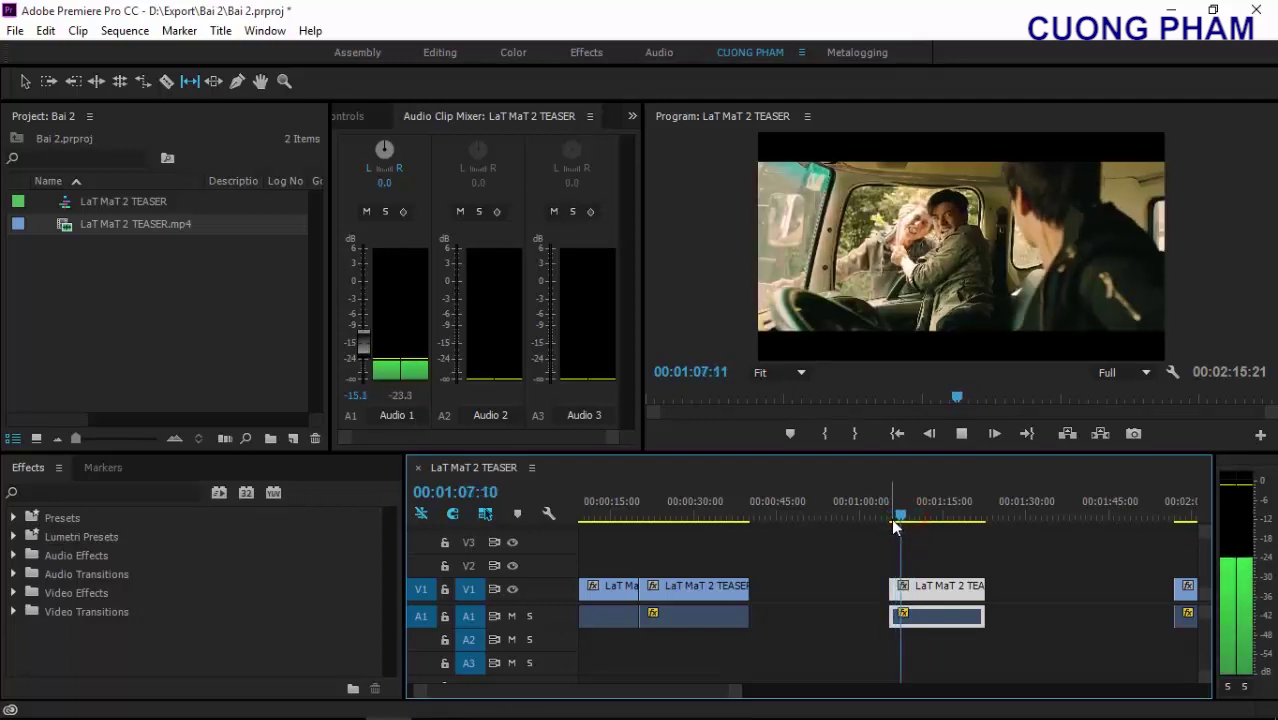
{"action": "key", "text": "space"}
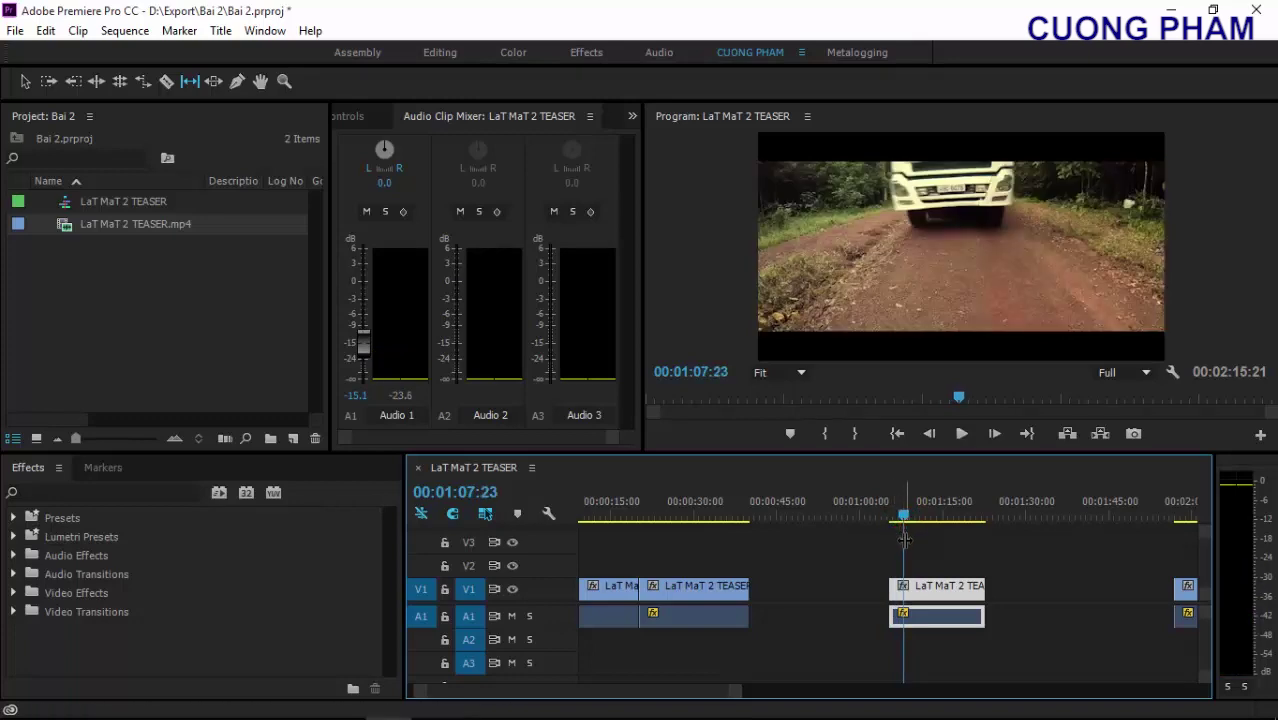
{"action": "left_click_drag", "start_coordinate": [904, 516], "coordinate": [890, 518]}
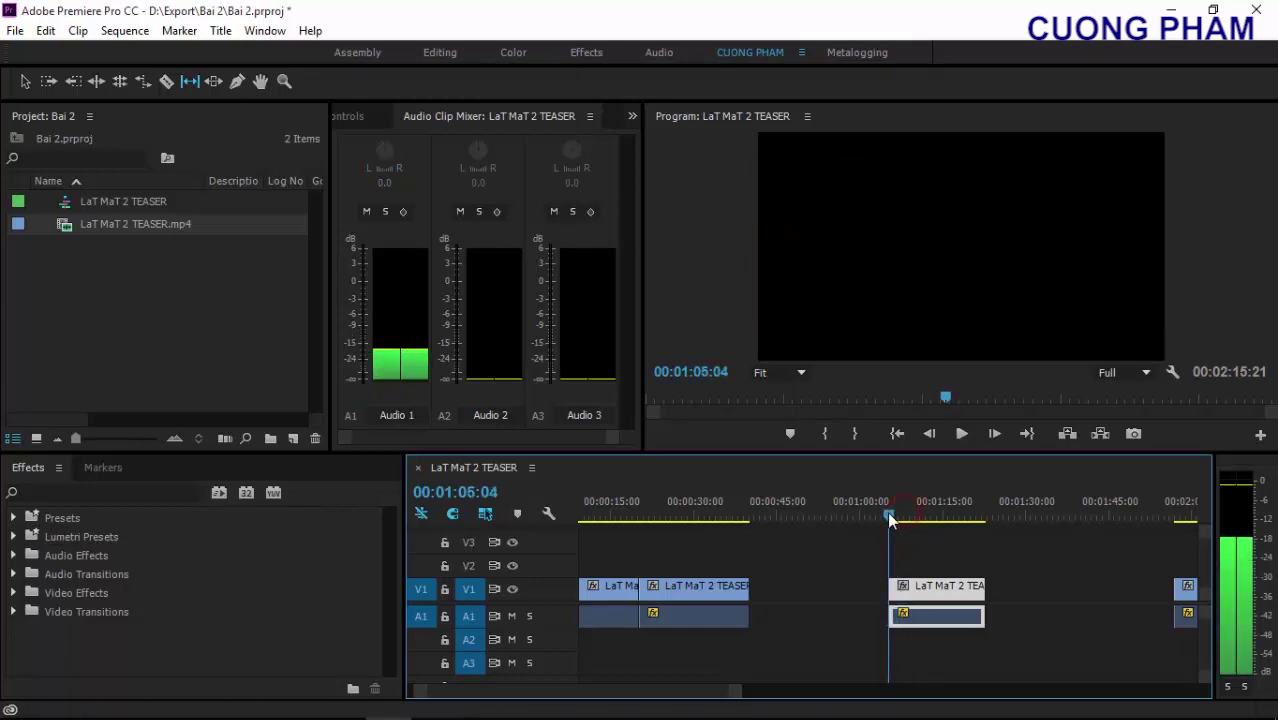
{"action": "key", "text": "space"}
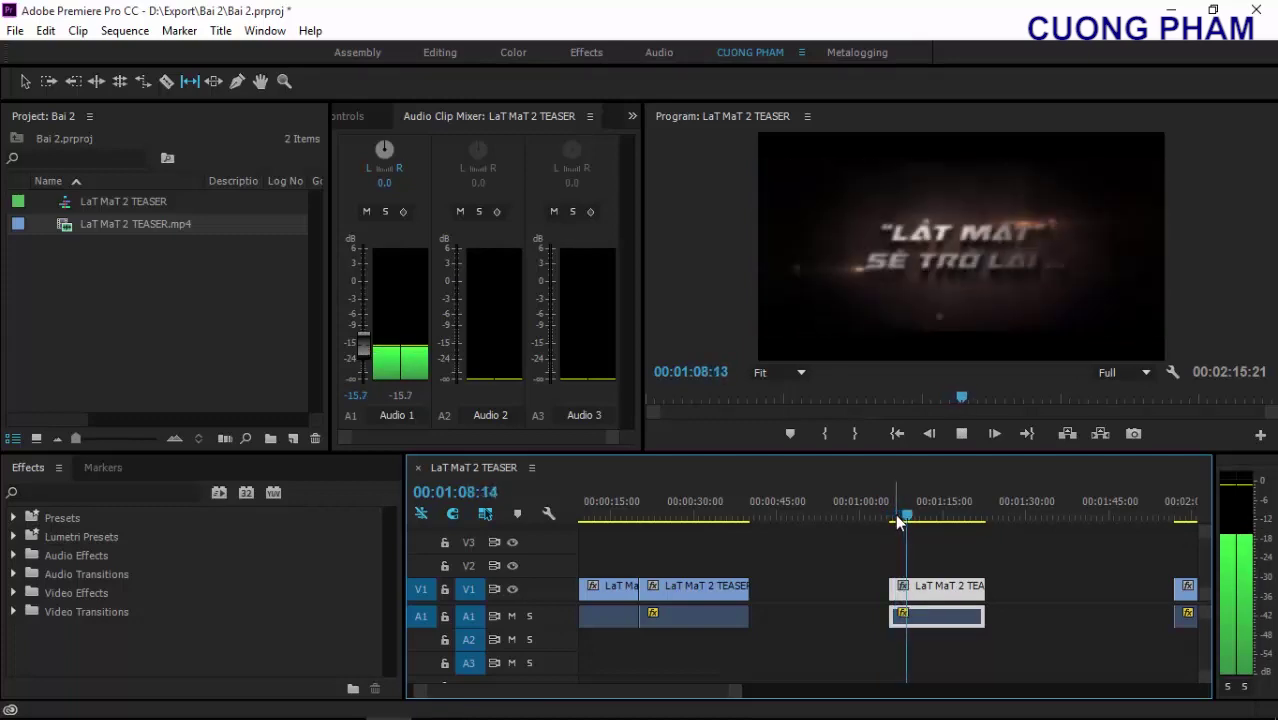
{"action": "key", "text": "space"}
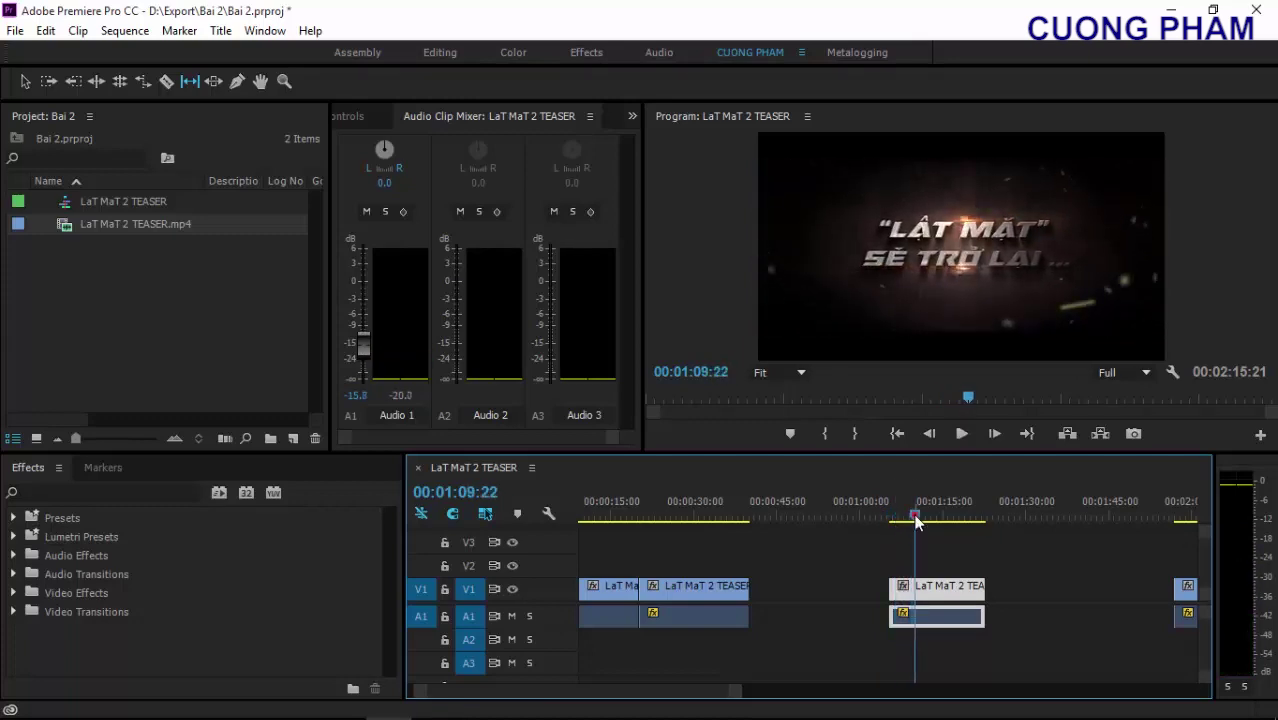
Scrub to the clip's end and back, replaying it and stopping at 01:08:18
{"action": "left_click_drag", "start_coordinate": [915, 518], "coordinate": [976, 518]}
{"action": "key", "text": "space"}
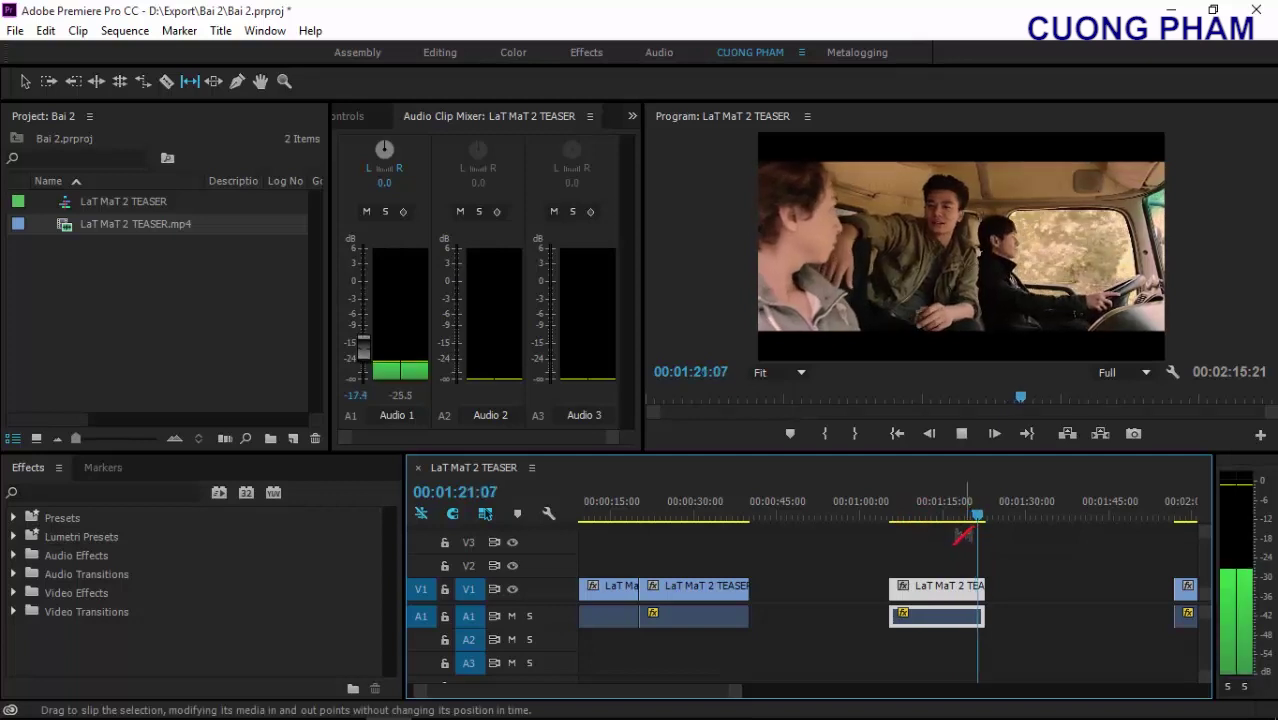
{"action": "key", "text": "space"}
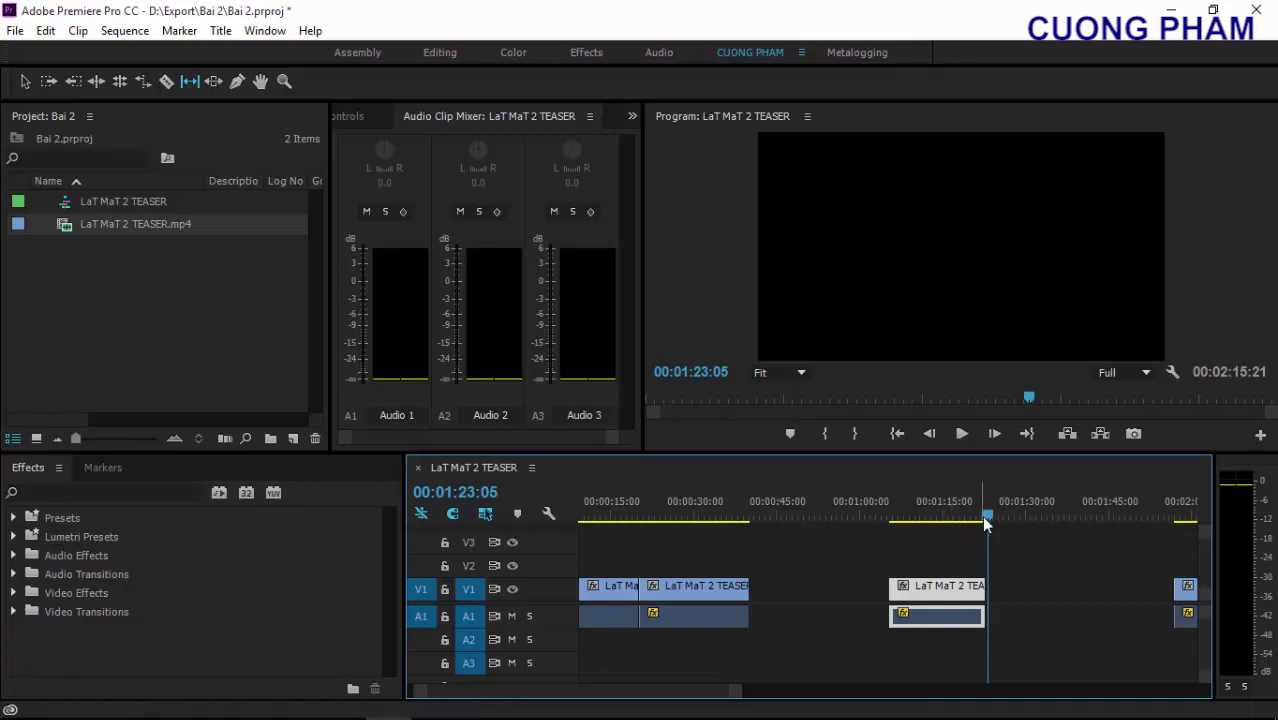
{"action": "left_click_drag", "start_coordinate": [981, 515], "coordinate": [890, 525]}
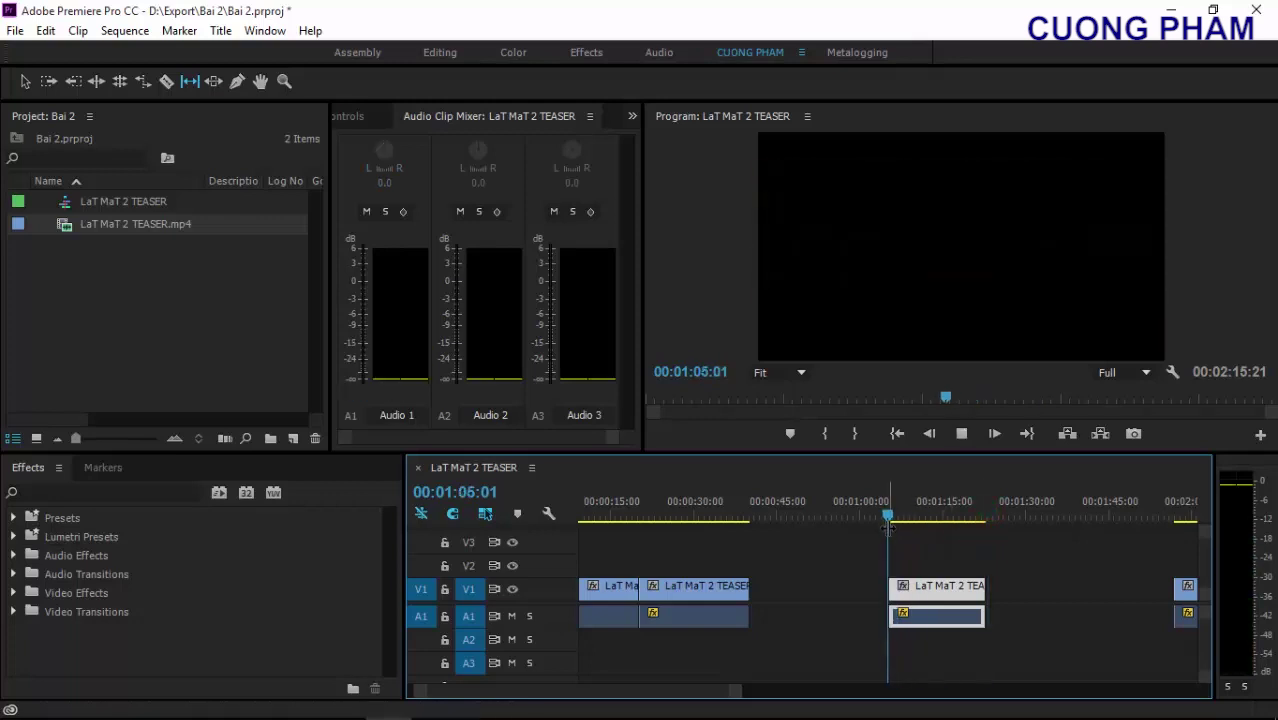
{"action": "key", "text": "space"}
{"action": "key", "text": "space"}
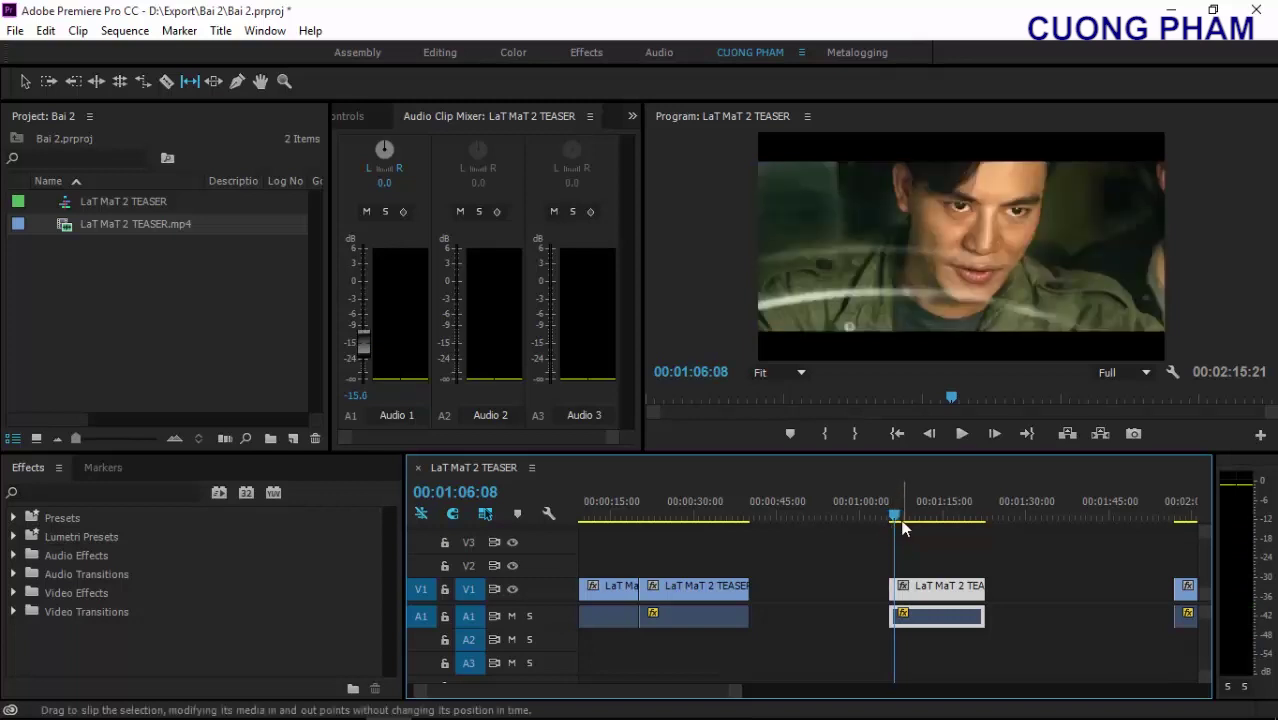
{"action": "left_click_drag", "start_coordinate": [893, 518], "coordinate": [889, 518]}
{"action": "key", "text": "space"}
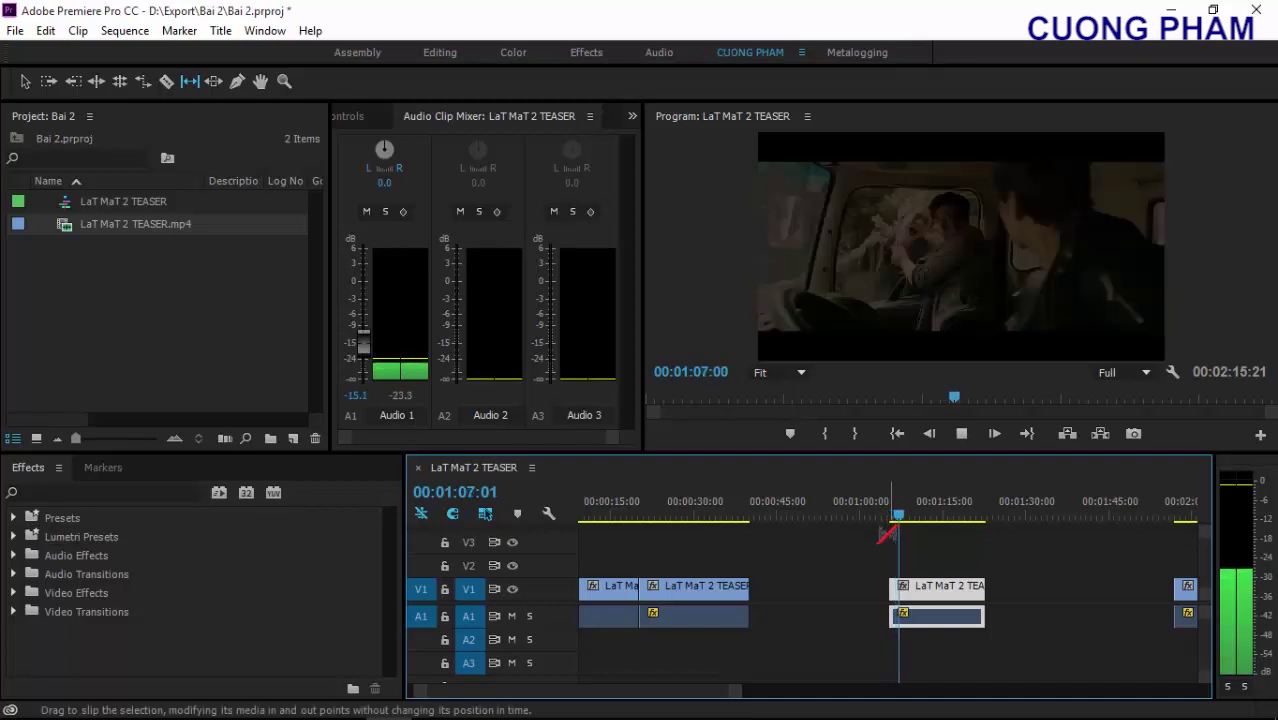
{"action": "key", "text": "space"}
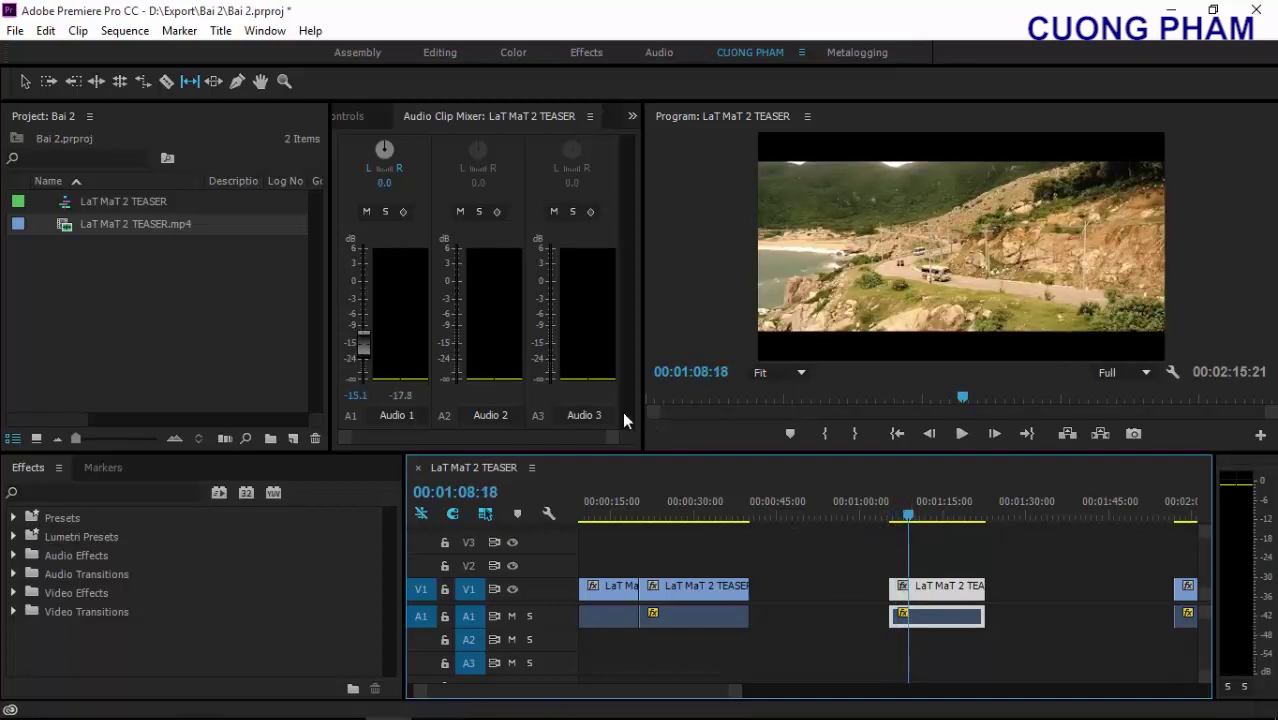
Ripple Delete both V1 gaps so all four clips sit back to back, then select the third clip
{"action": "left_click", "coordinate": [213, 84]}
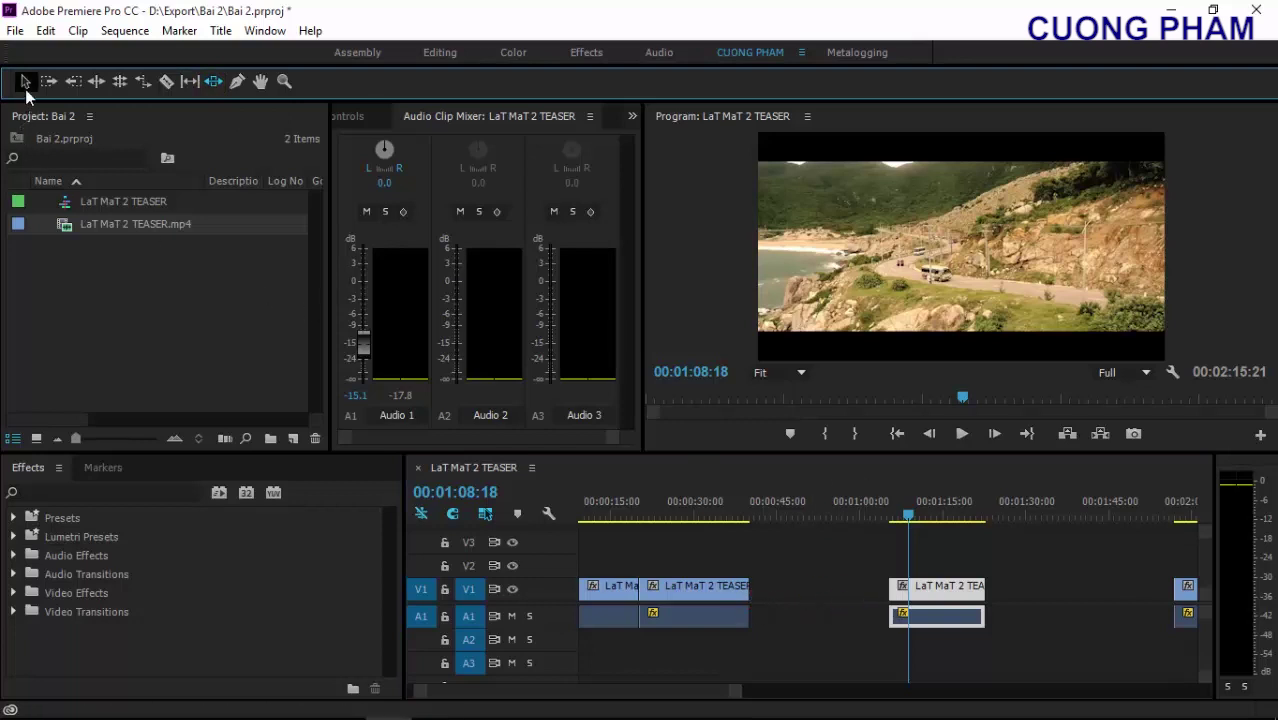
{"action": "left_click", "coordinate": [27, 84]}
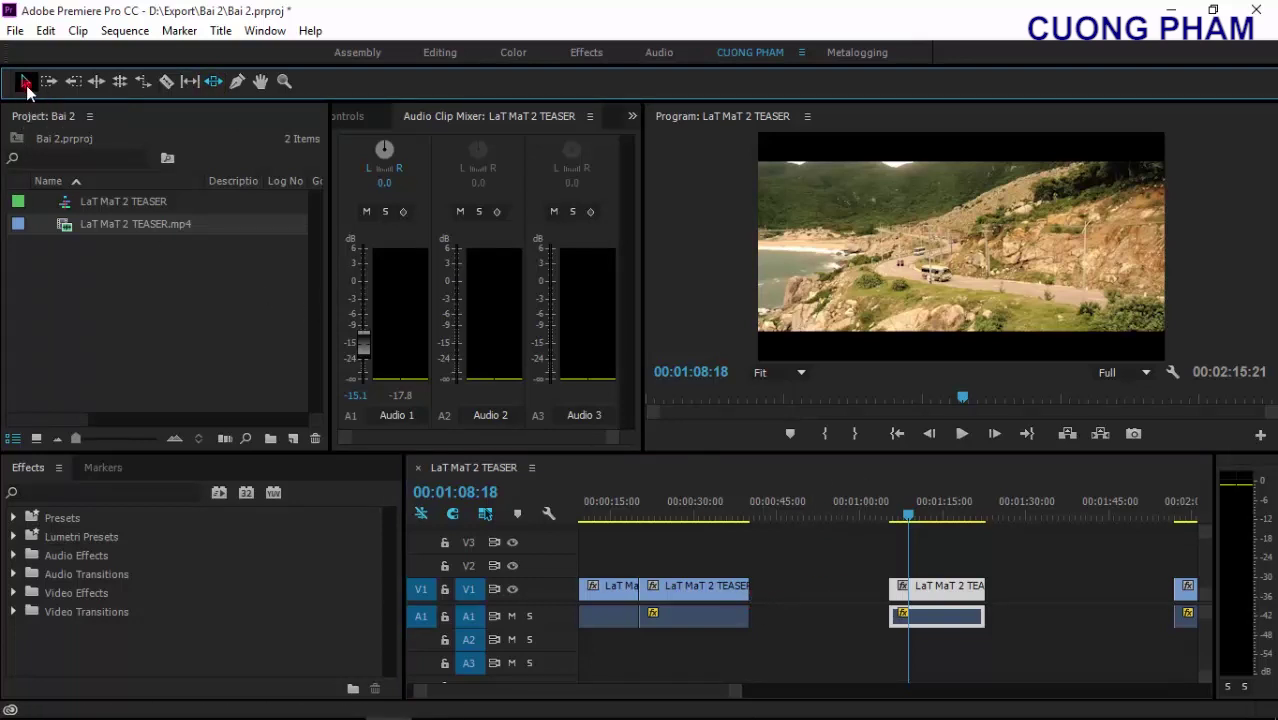
{"action": "left_click", "coordinate": [830, 591]}
{"action": "right_click", "coordinate": [830, 591]}
{"action": "left_click", "coordinate": [852, 604]}
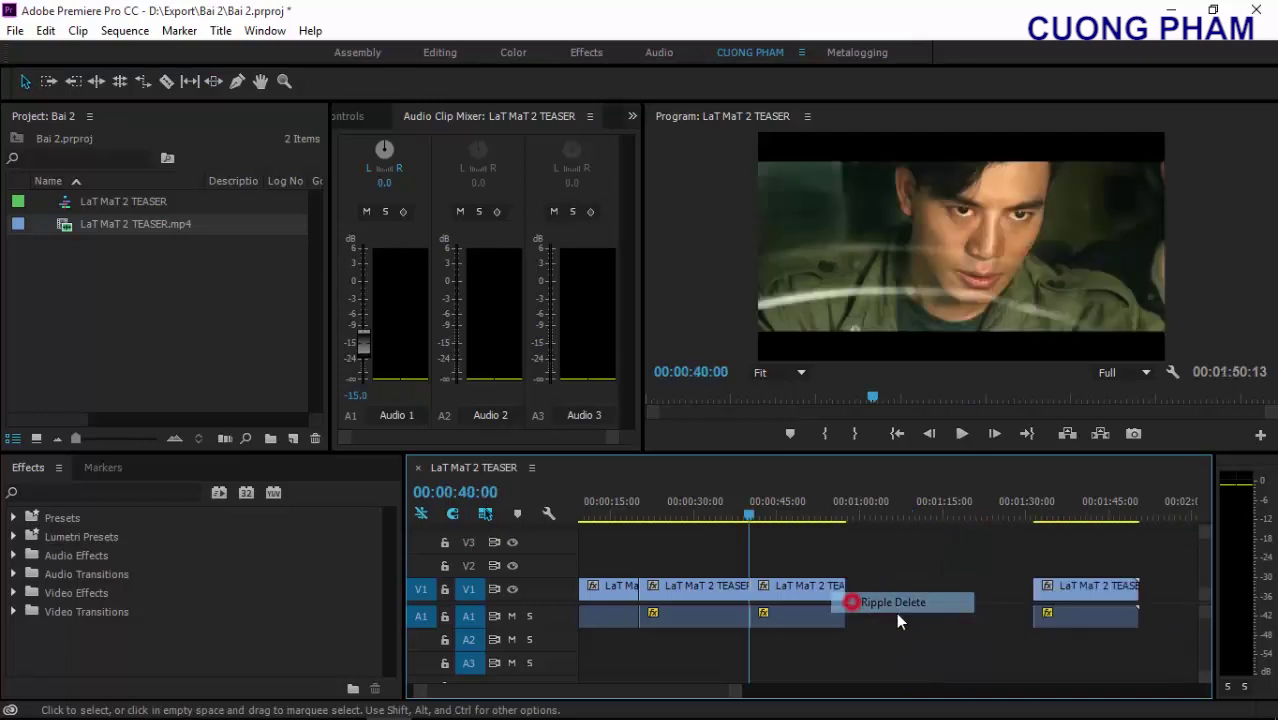
{"action": "right_click", "coordinate": [916, 592]}
{"action": "left_click", "coordinate": [935, 606]}
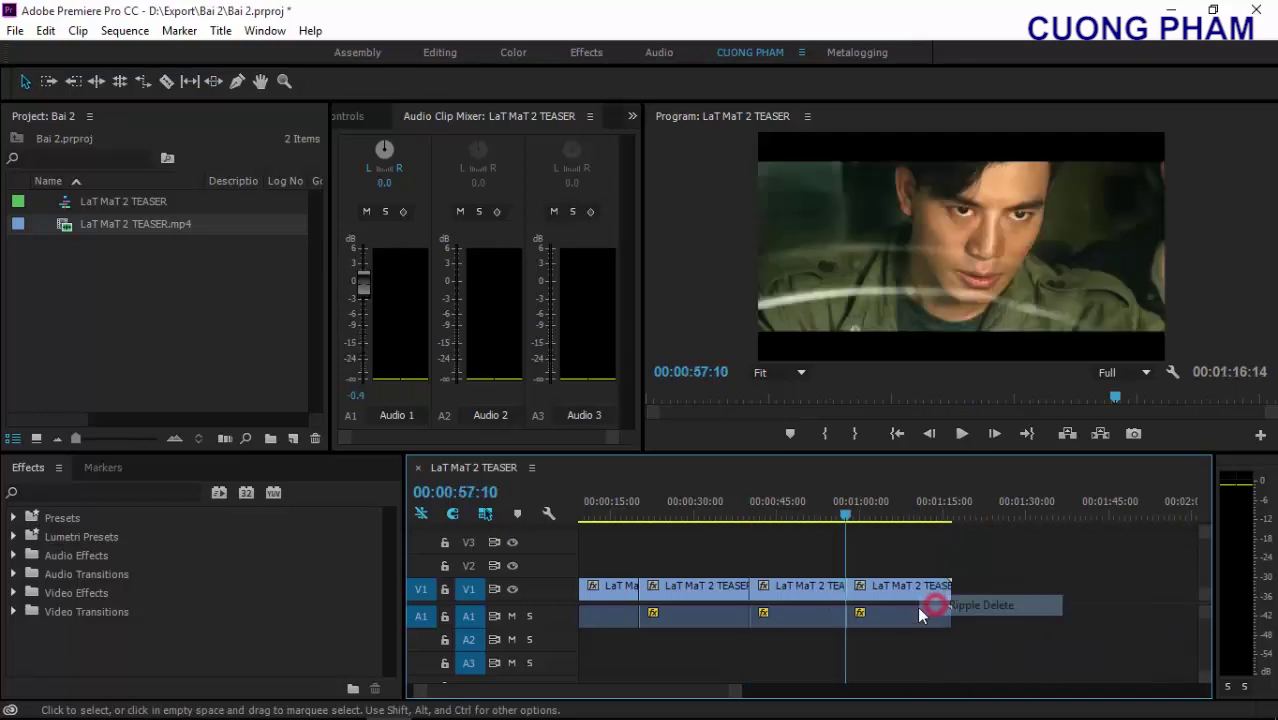
{"action": "left_click", "coordinate": [793, 590]}
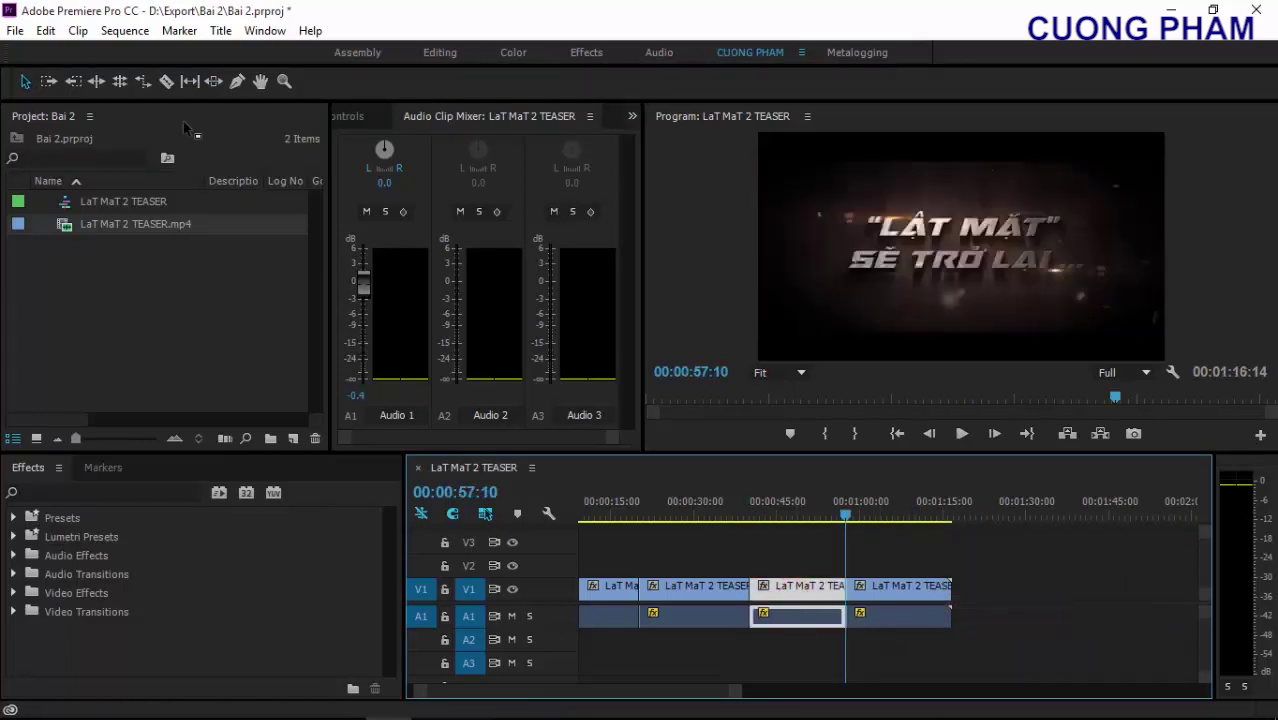
{"action": "left_click", "coordinate": [213, 82]}
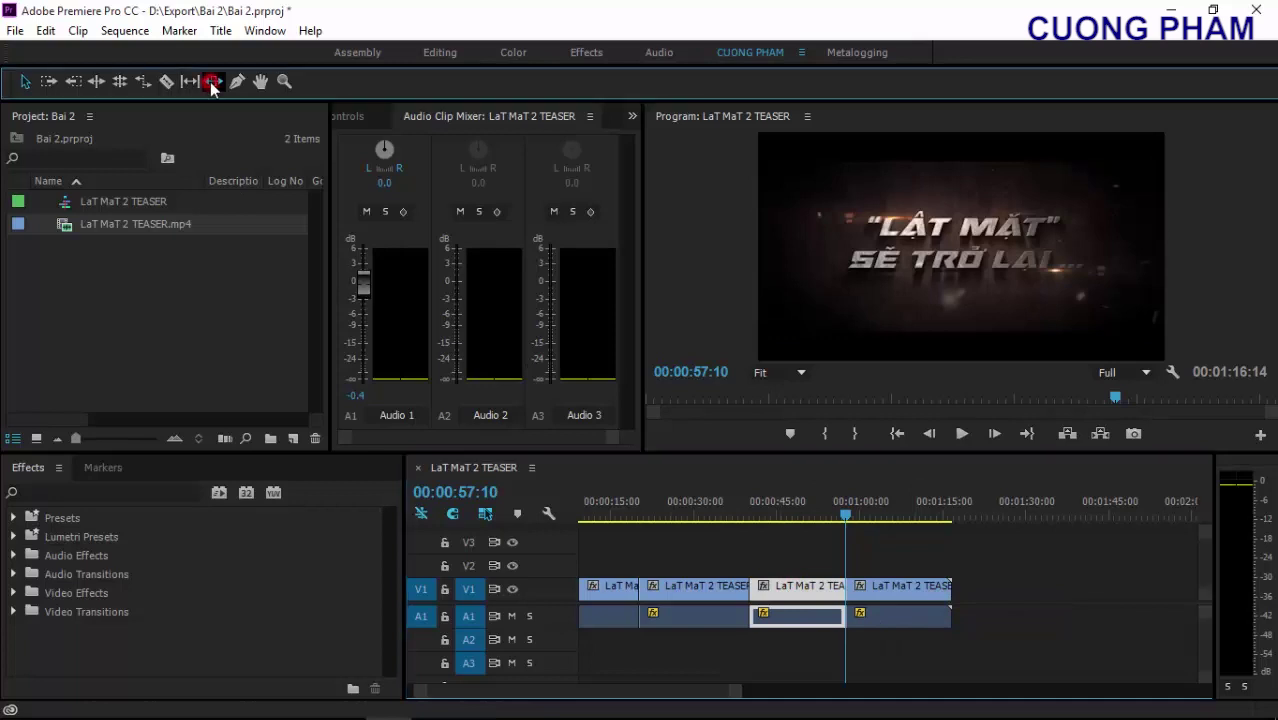
Preview around 00:37, then slide the third clip 7 seconds earlier with the Slide tool
{"action": "left_click", "coordinate": [810, 588]}
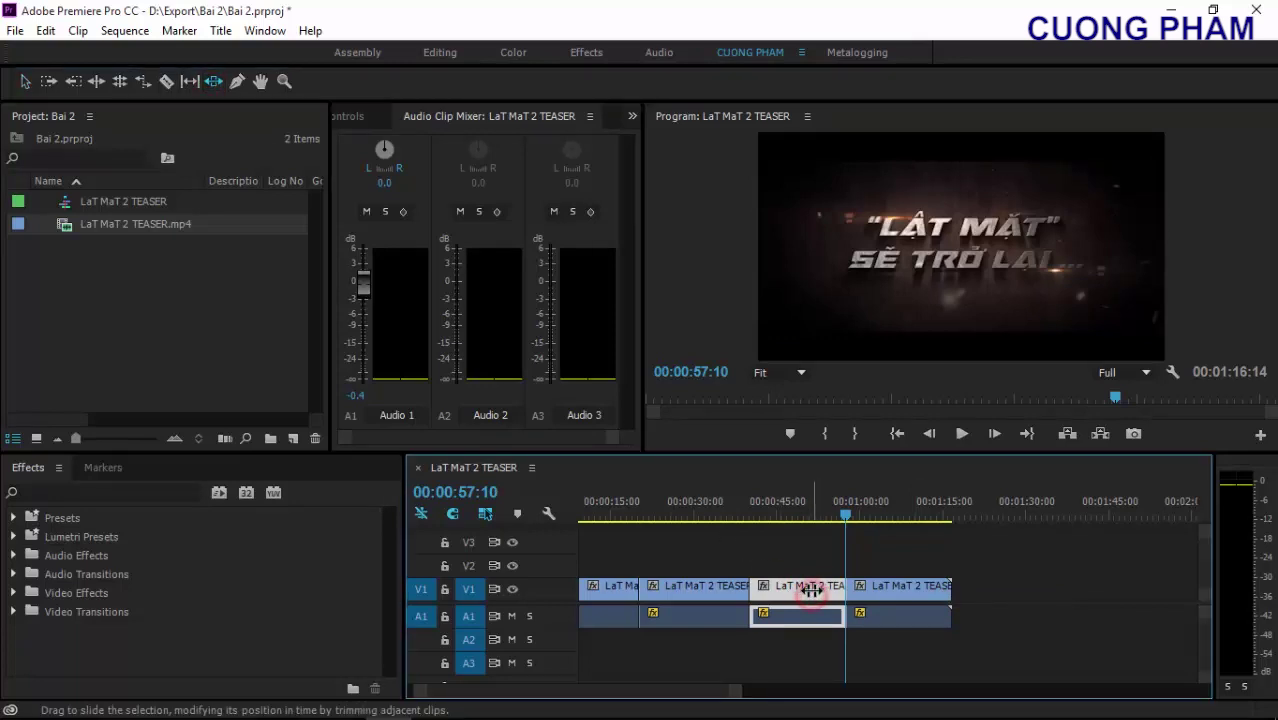
{"action": "left_click_drag", "start_coordinate": [845, 519], "coordinate": [746, 523]}
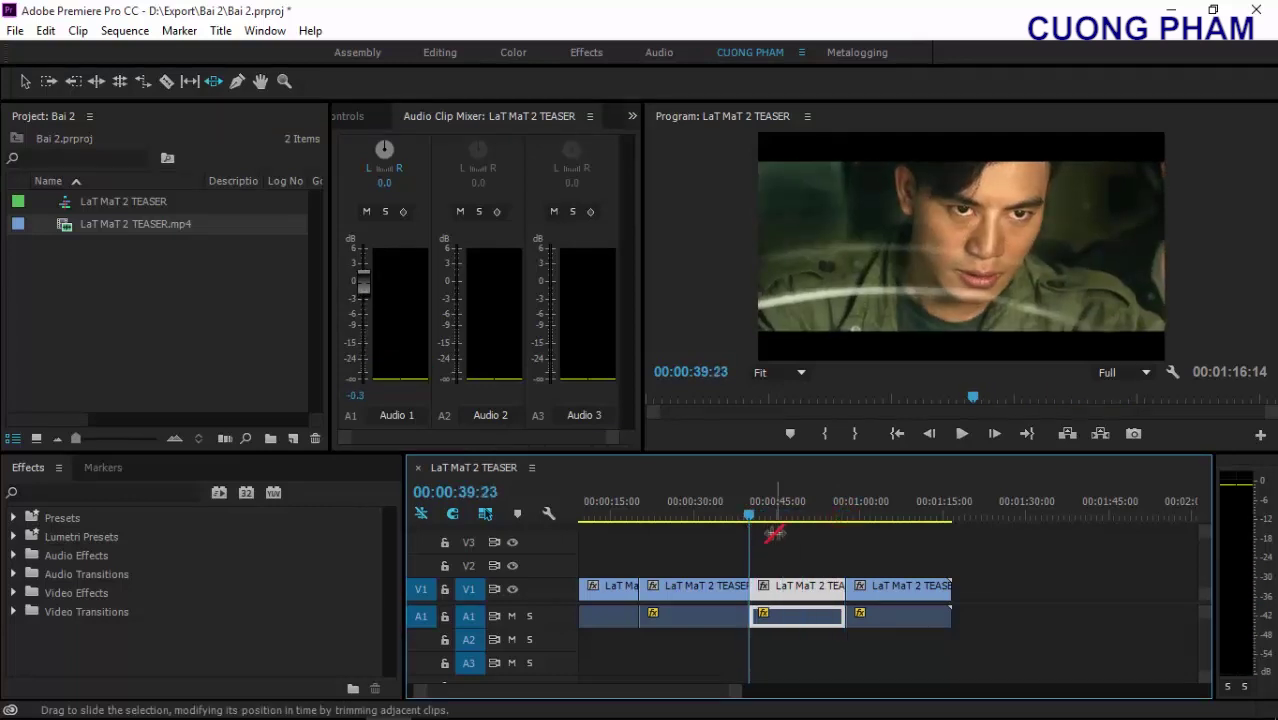
{"action": "left_click_drag", "start_coordinate": [750, 515], "coordinate": [712, 512]}
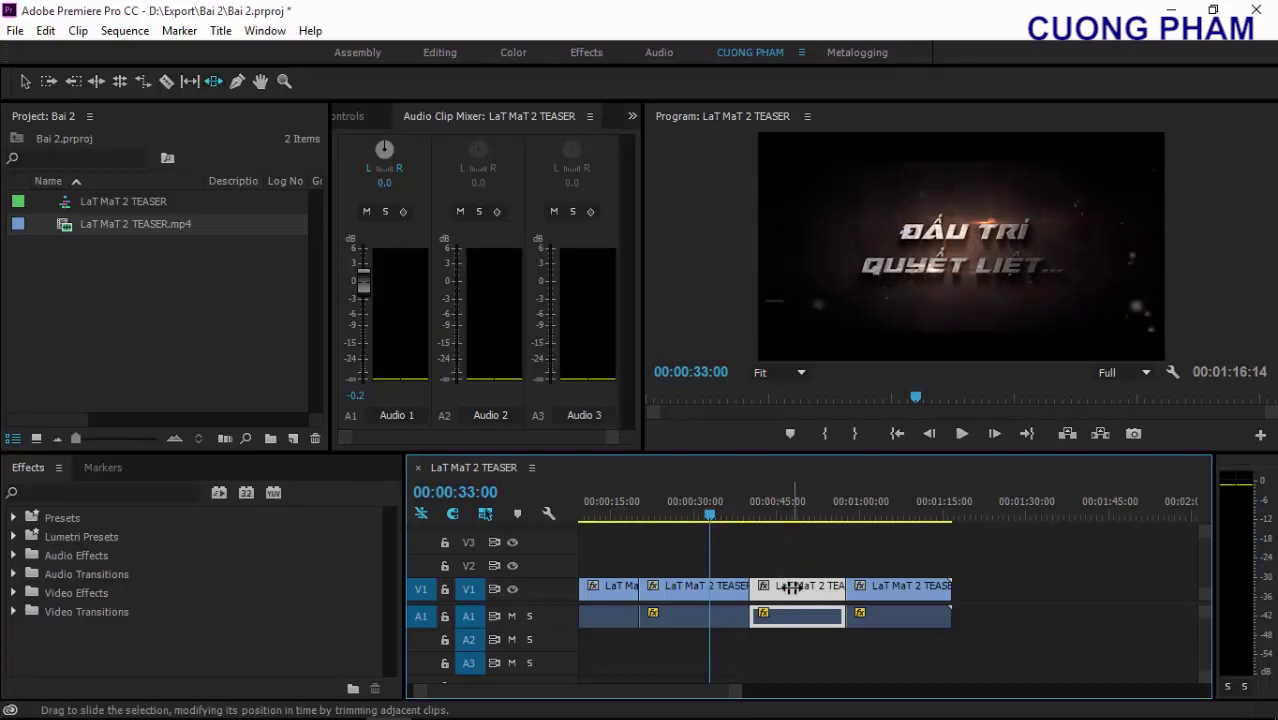
{"action": "left_click_drag", "start_coordinate": [797, 590], "coordinate": [762, 588]}
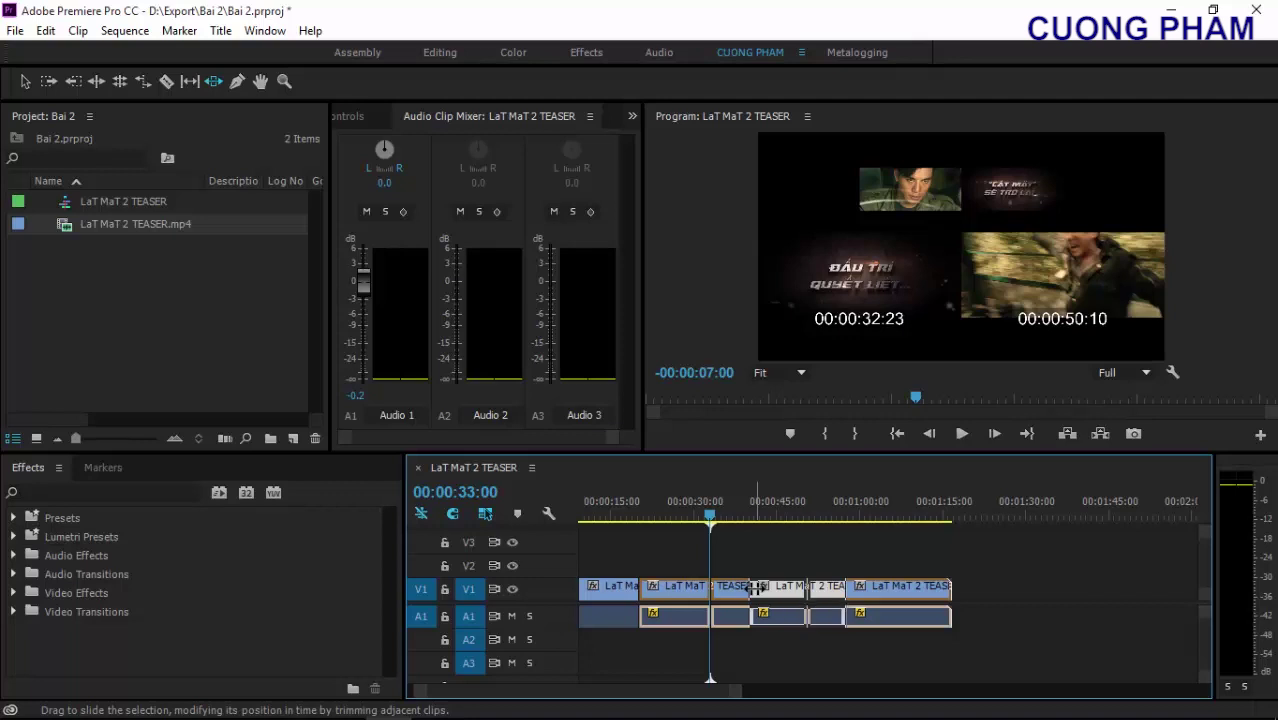
Finish the 7-second slide and play the edited section, stopping at 00:38:03
{"action": "left_click_drag", "start_coordinate": [757, 588], "coordinate": [745, 588]}
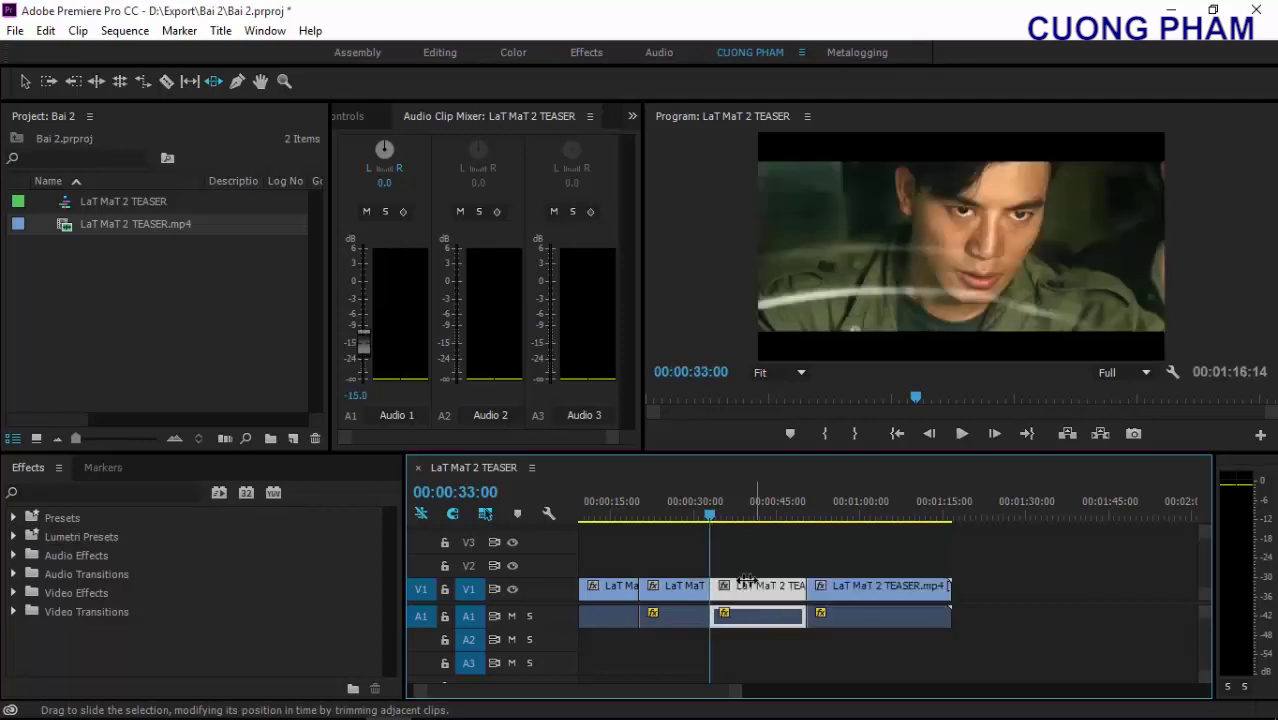
{"action": "left_click", "coordinate": [703, 516]}
{"action": "key", "text": "space"}
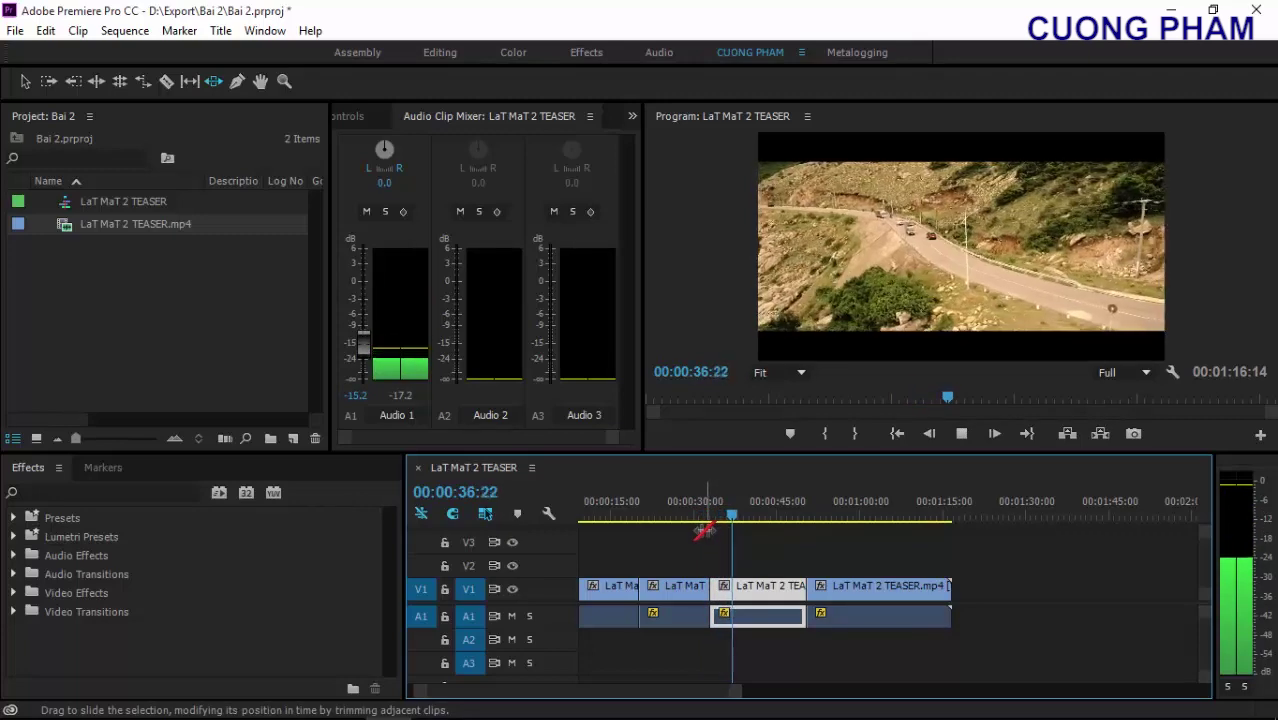
{"action": "key", "text": "space"}
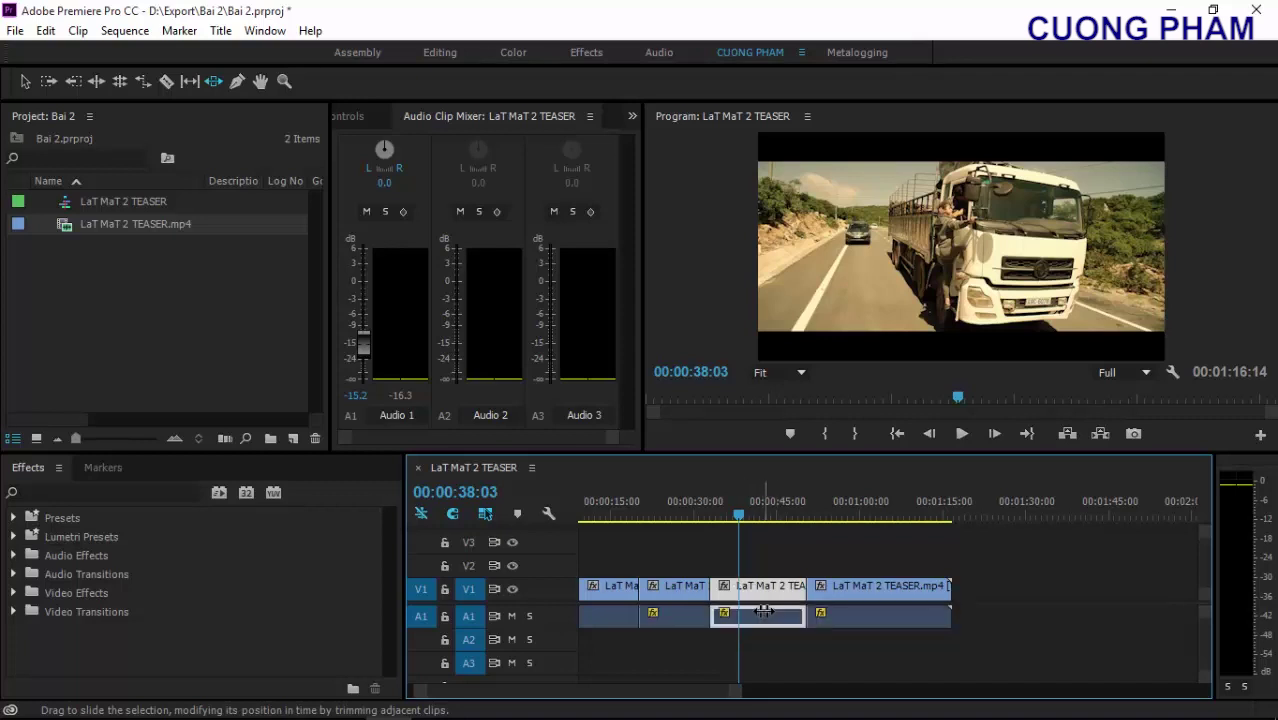
Move the third clip back later so it spans roughly 00:00:40 to 00:00:57
{"action": "left_click_drag", "start_coordinate": [739, 690], "coordinate": [820, 694]}
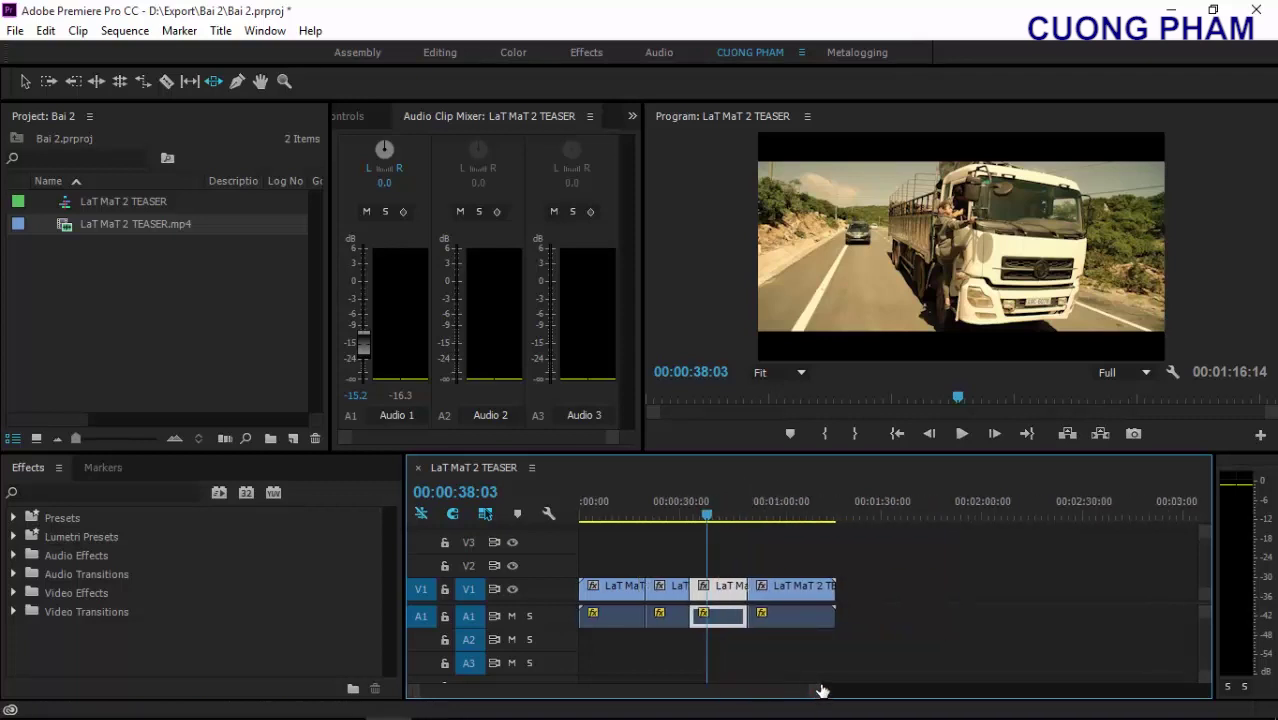
{"action": "key", "text": "ctrl+z"}
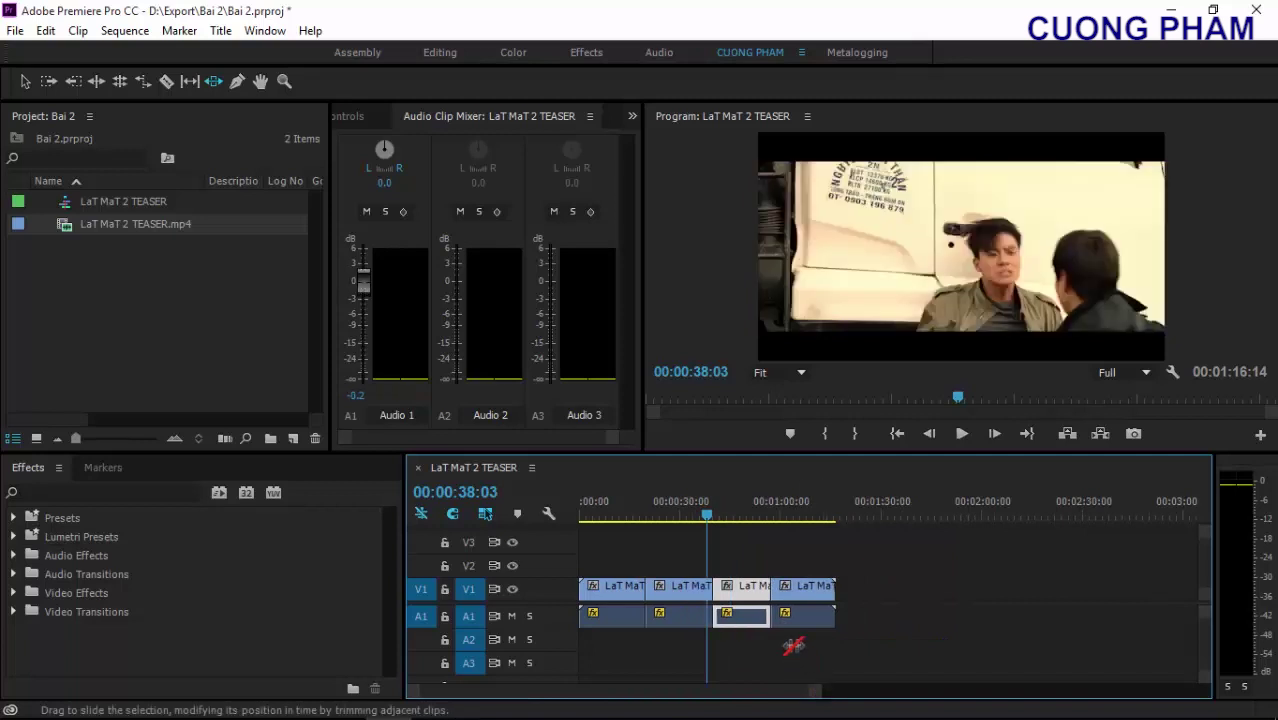
{"action": "left_click", "coordinate": [237, 82]}
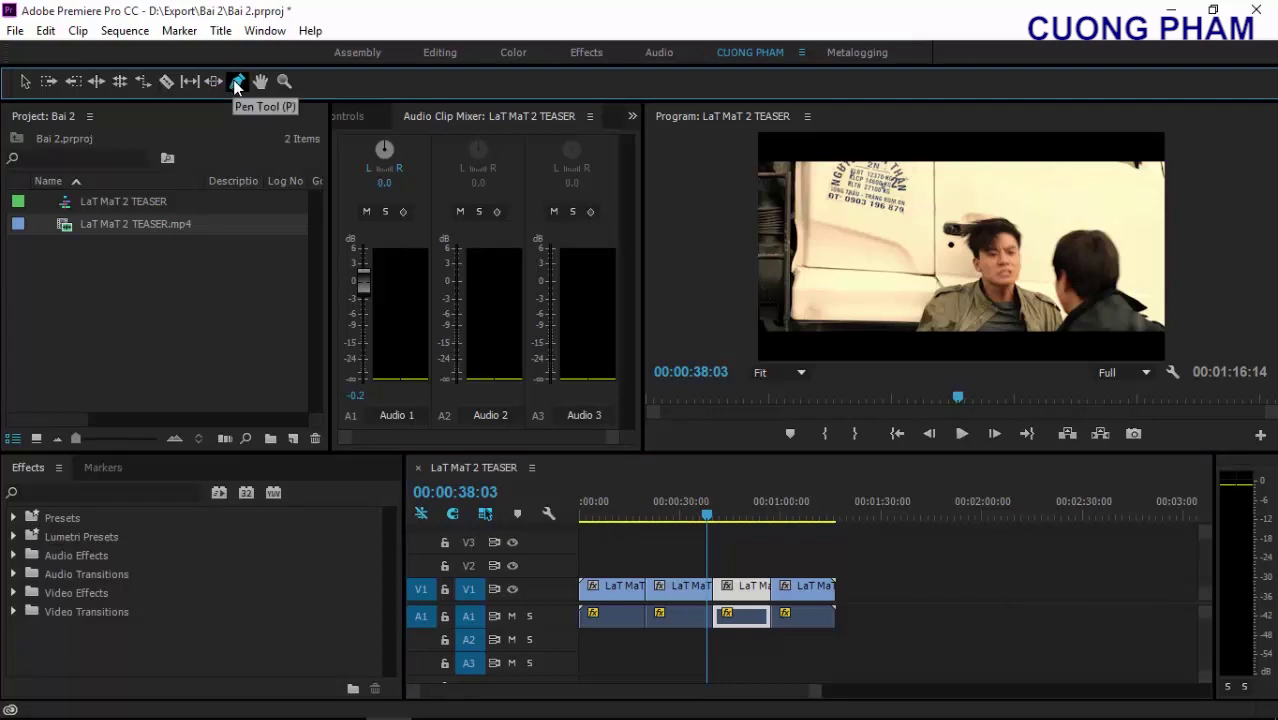
Expand audio track A1 to show its volume line and enlarge the timeline panel
{"action": "left_click", "coordinate": [816, 693]}
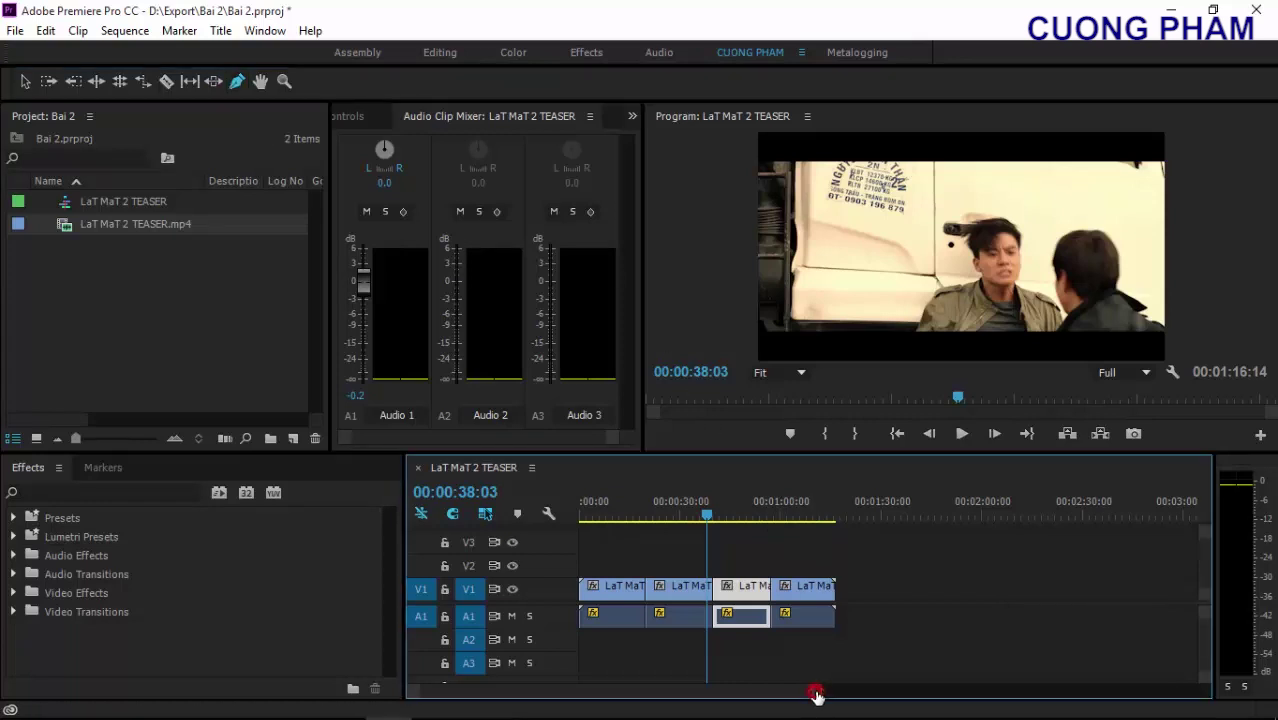
{"action": "left_click_drag", "start_coordinate": [816, 693], "coordinate": [797, 692]}
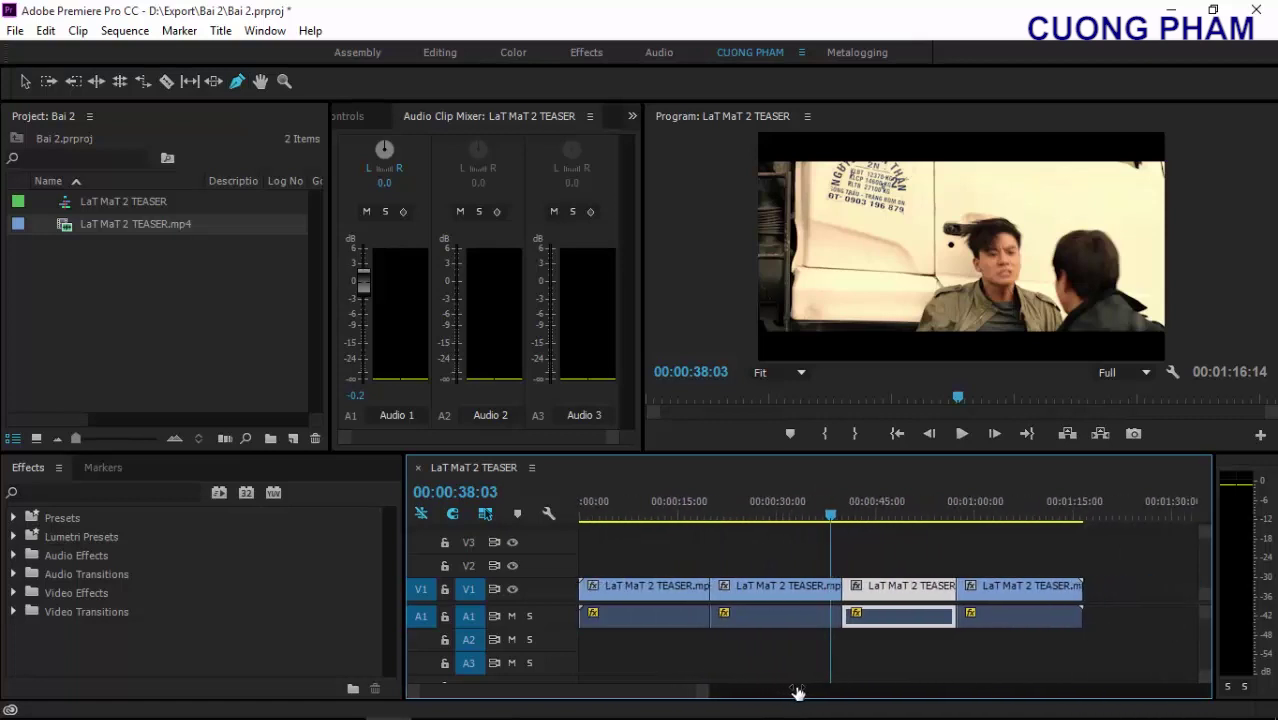
{"action": "double_click", "coordinate": [549, 617]}
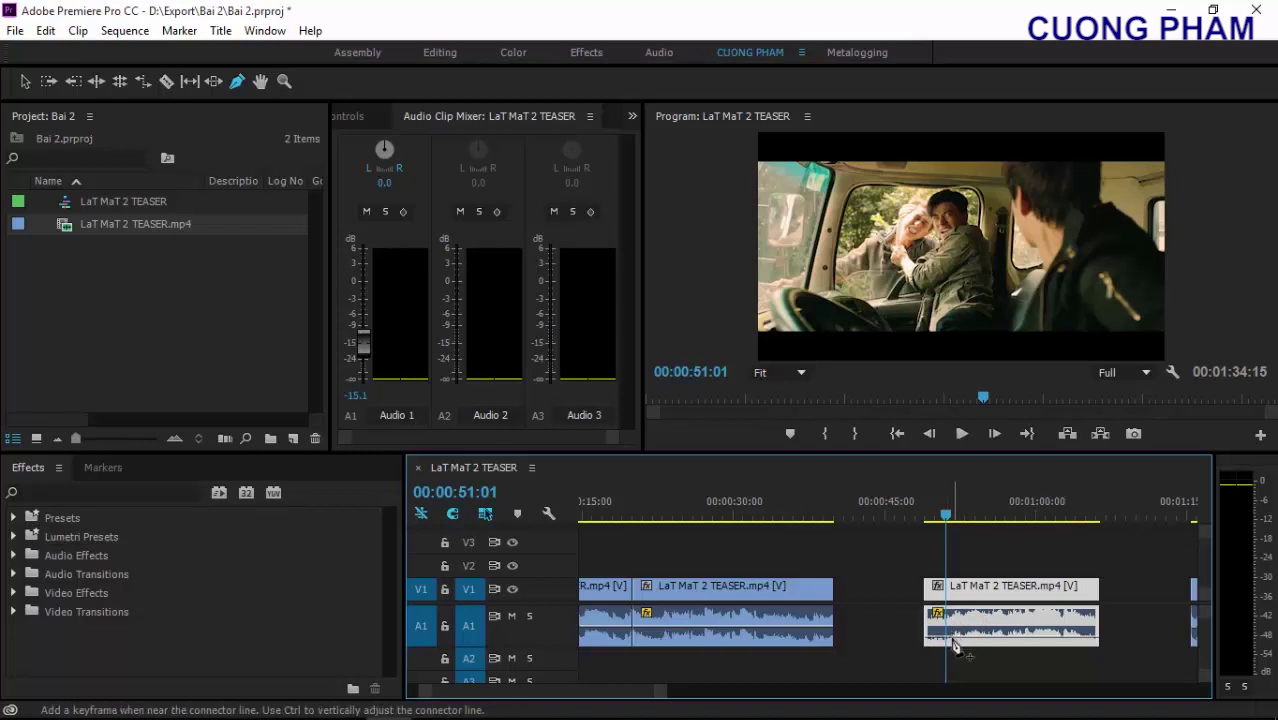
{"action": "double_click", "coordinate": [543, 625]}
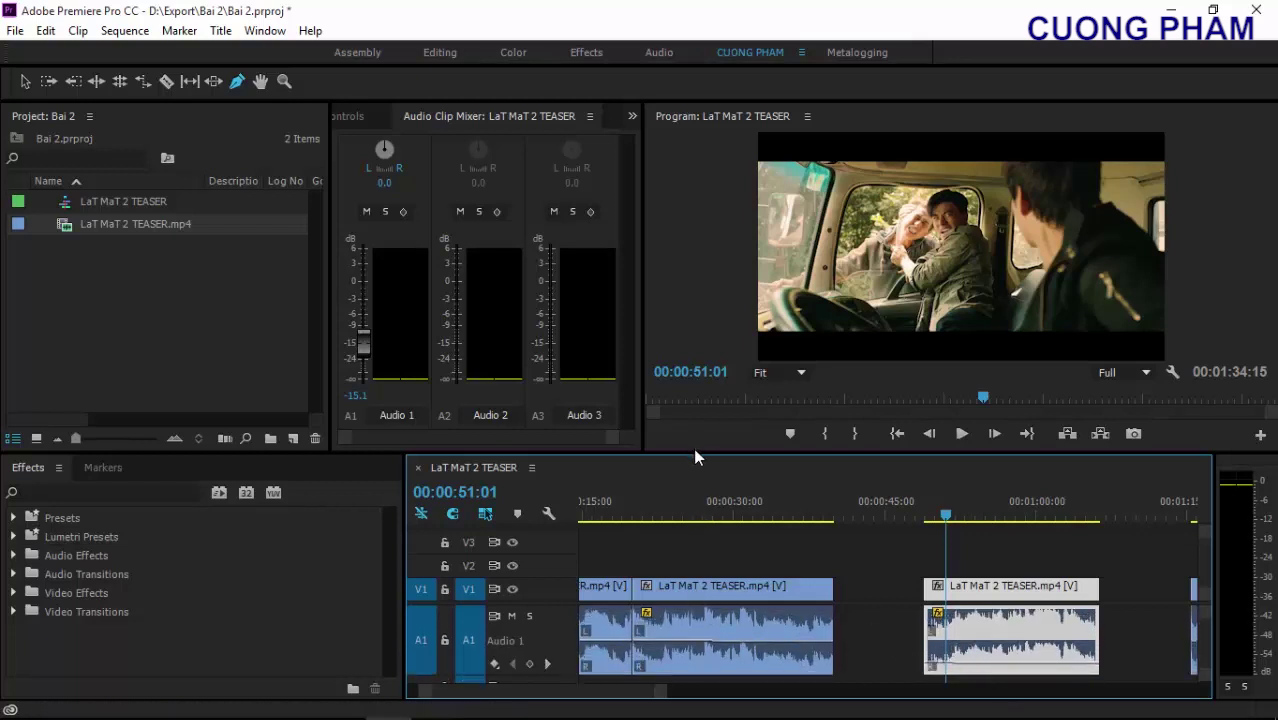
{"action": "left_click_drag", "start_coordinate": [695, 455], "coordinate": [695, 416]}
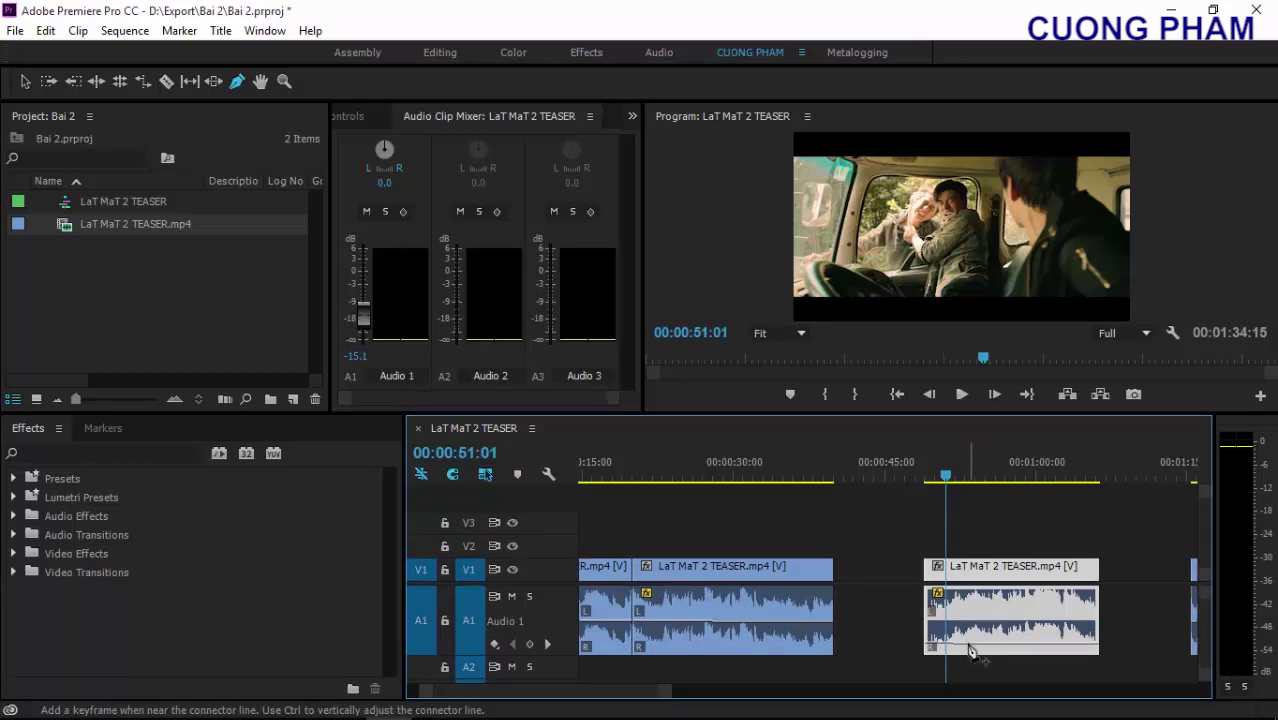
Add volume keyframes, pulling the start and end ones to -oo dB for a fade-in and fade-out
{"action": "left_click", "coordinate": [968, 644]}
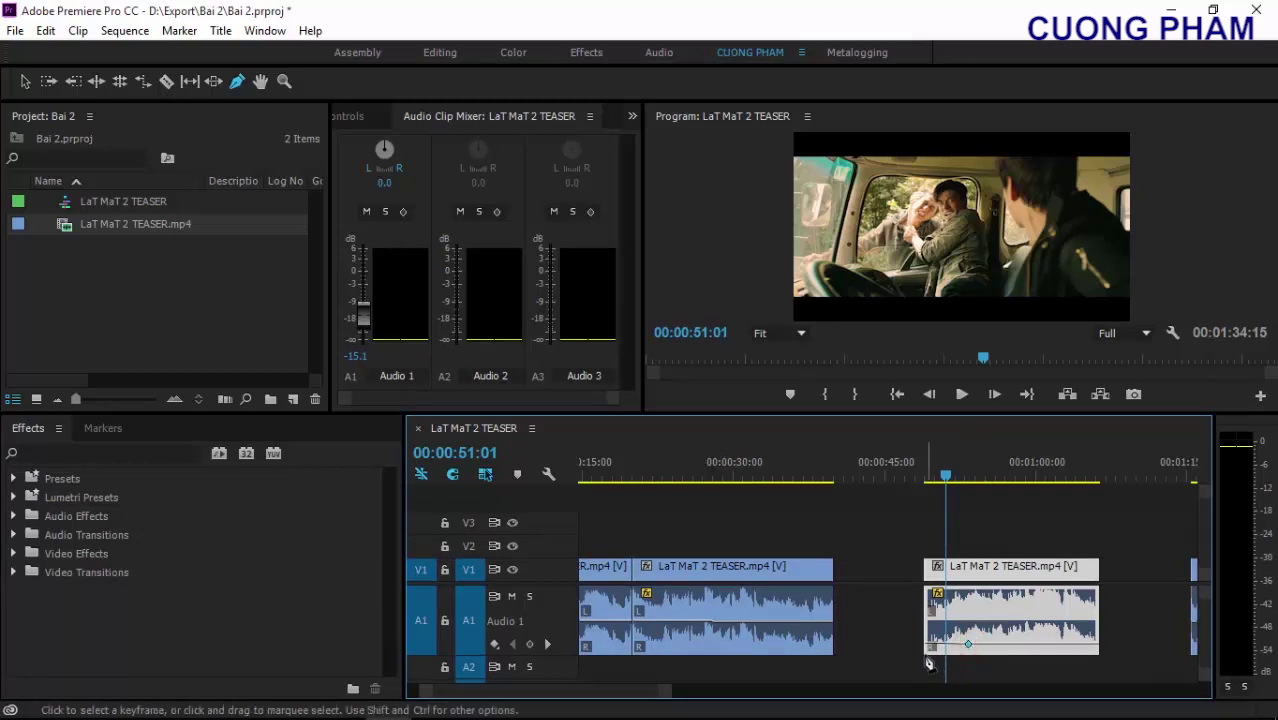
{"action": "left_click", "coordinate": [926, 641]}
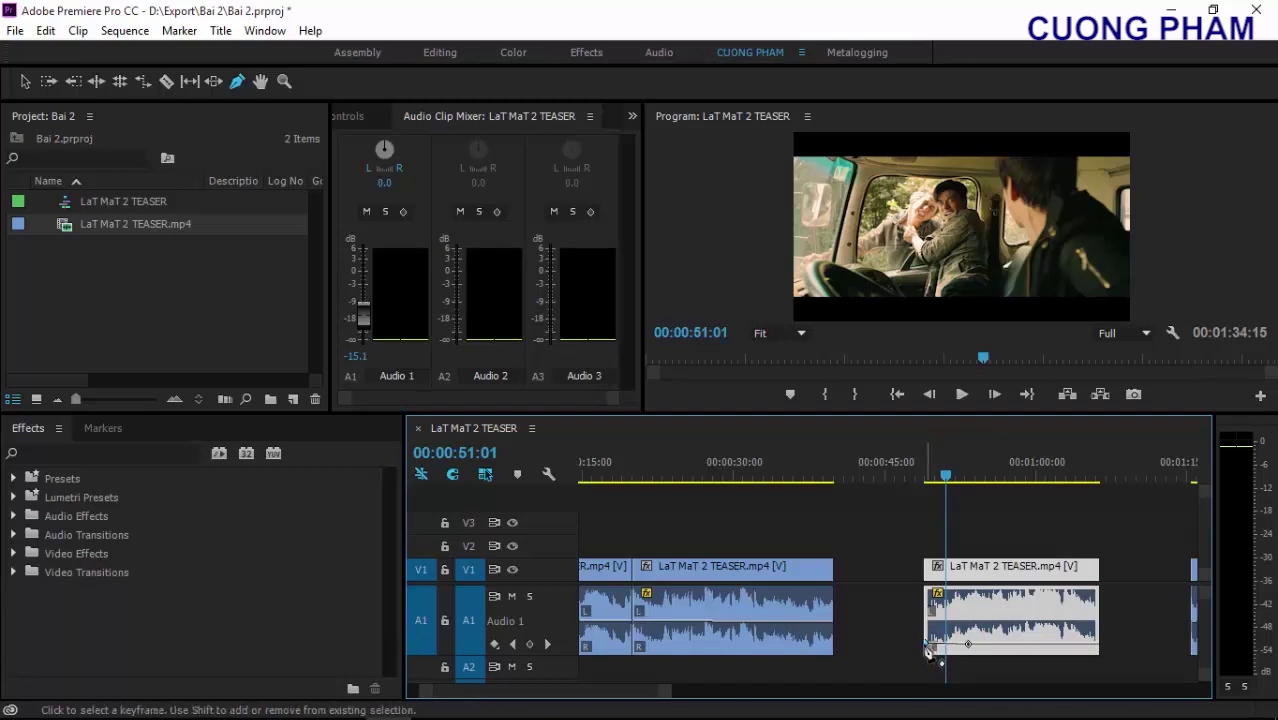
{"action": "left_click_drag", "start_coordinate": [928, 643], "coordinate": [936, 676]}
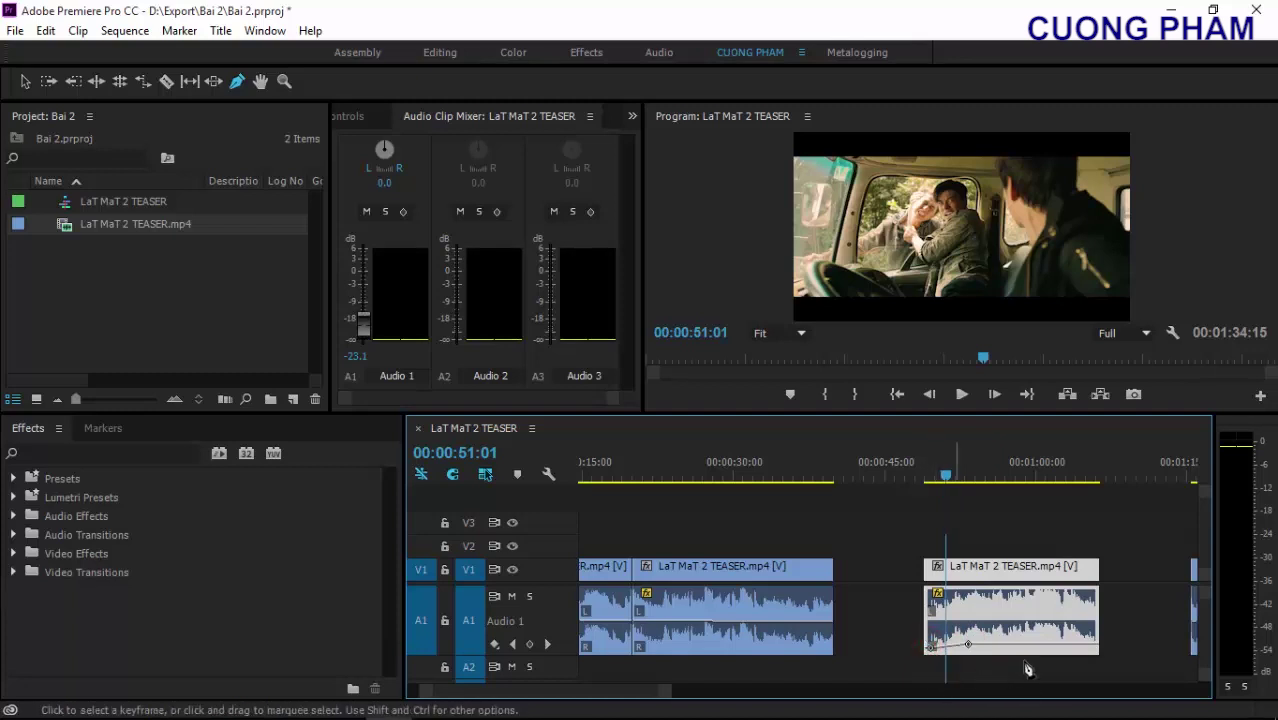
{"action": "left_click", "coordinate": [1066, 644]}
{"action": "left_click_drag", "start_coordinate": [1096, 644], "coordinate": [1100, 668]}
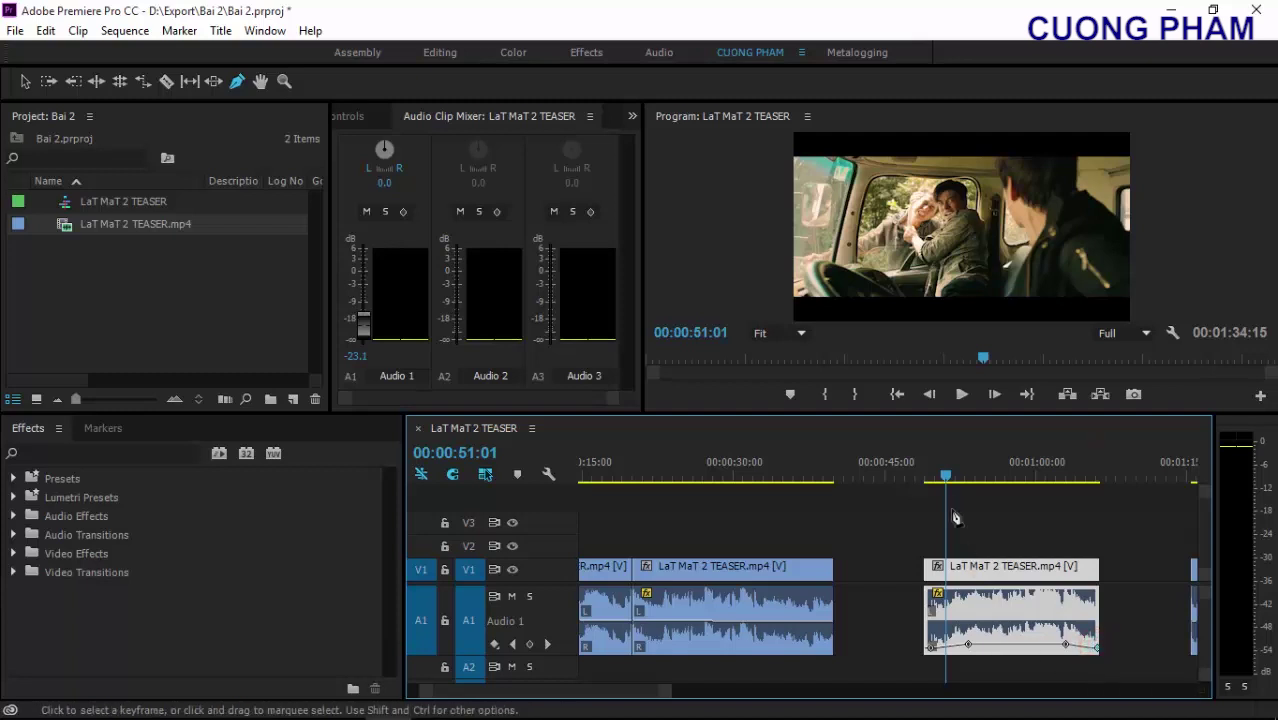
Play back the fades, including from 00:01:02:18 to 00:01:05:19
{"action": "left_click", "coordinate": [922, 472]}
{"action": "key", "text": "space"}
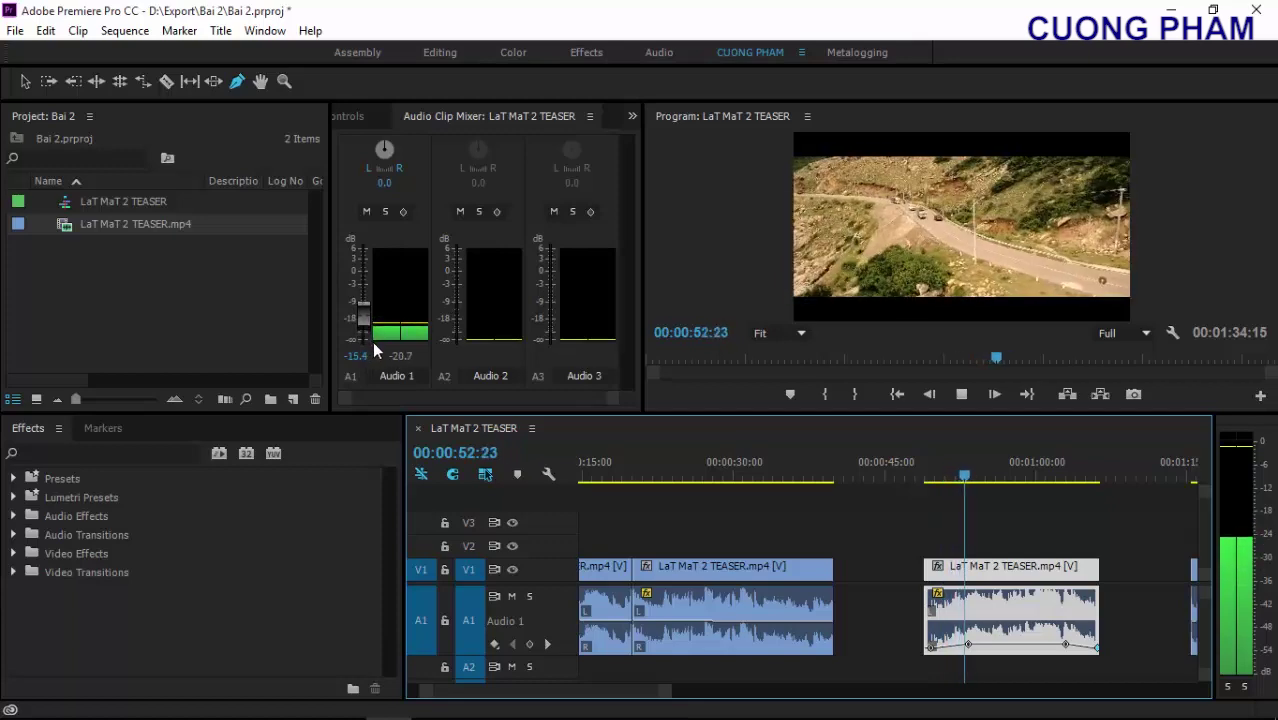
{"action": "key", "text": "space"}
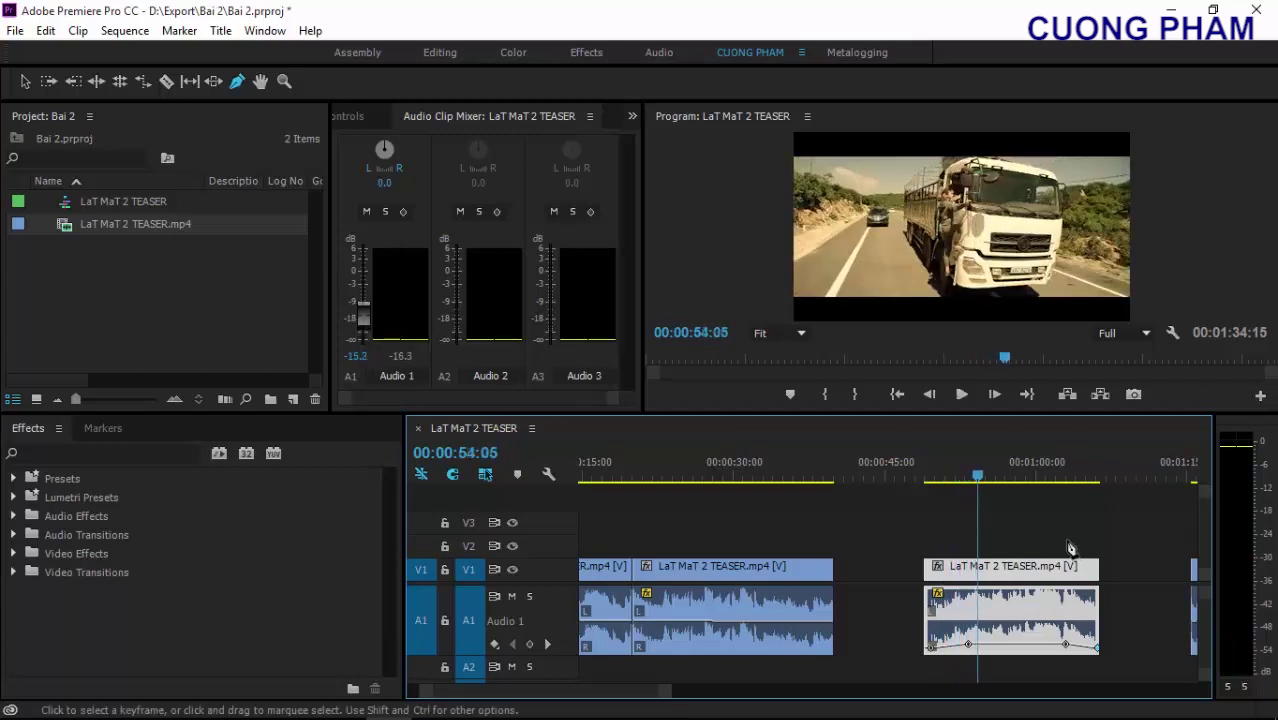
{"action": "left_click_drag", "start_coordinate": [1056, 476], "coordinate": [1064, 478]}
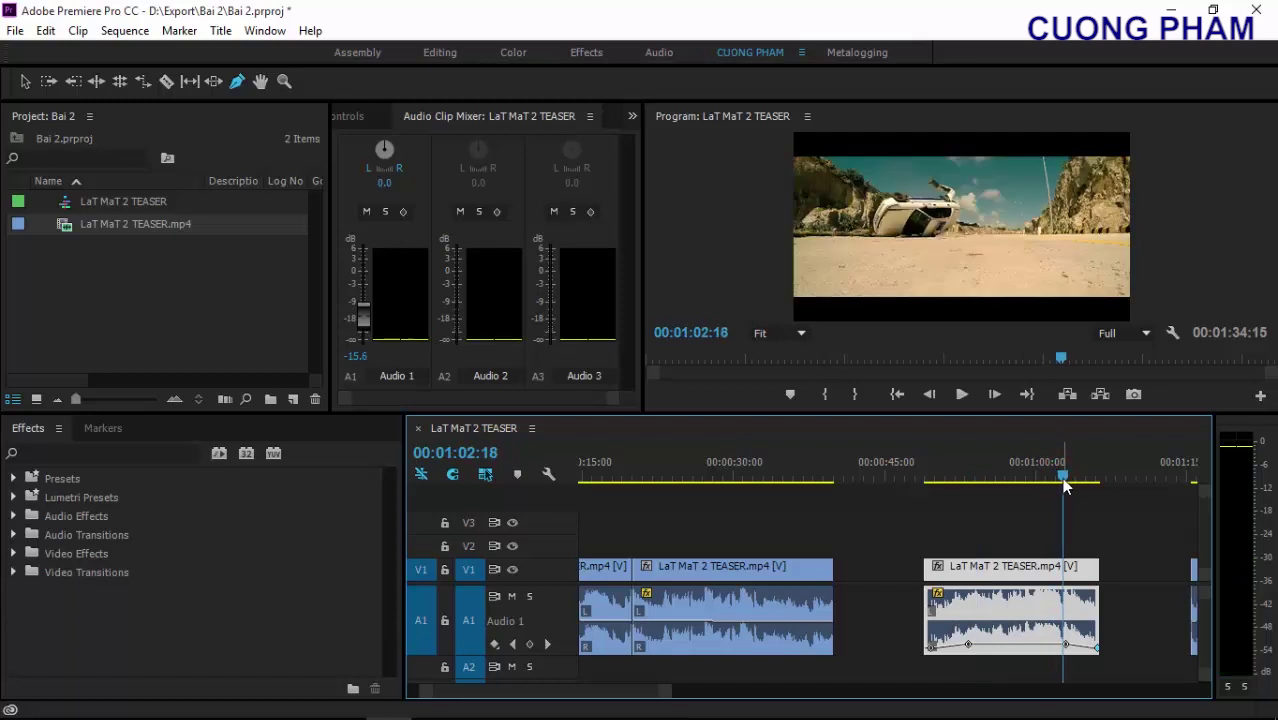
{"action": "key", "text": "space"}
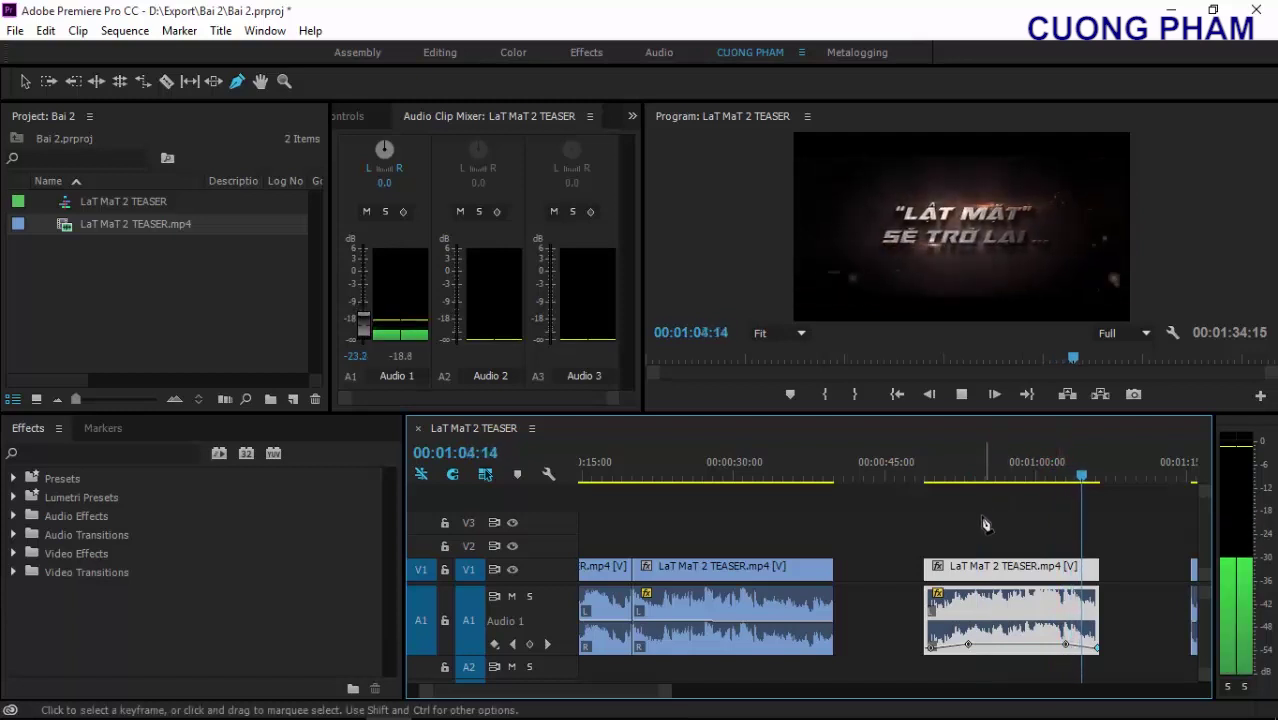
{"action": "key", "text": "space"}
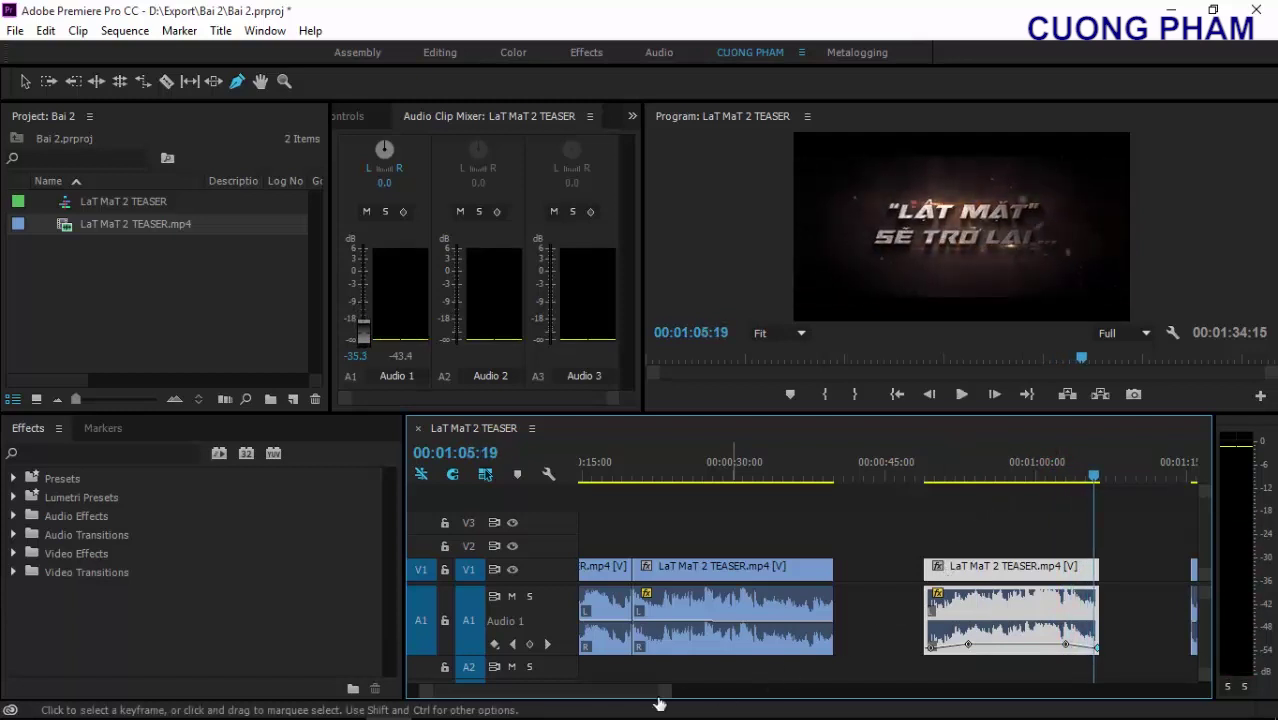
{"action": "left_click_drag", "start_coordinate": [664, 691], "coordinate": [778, 690]}
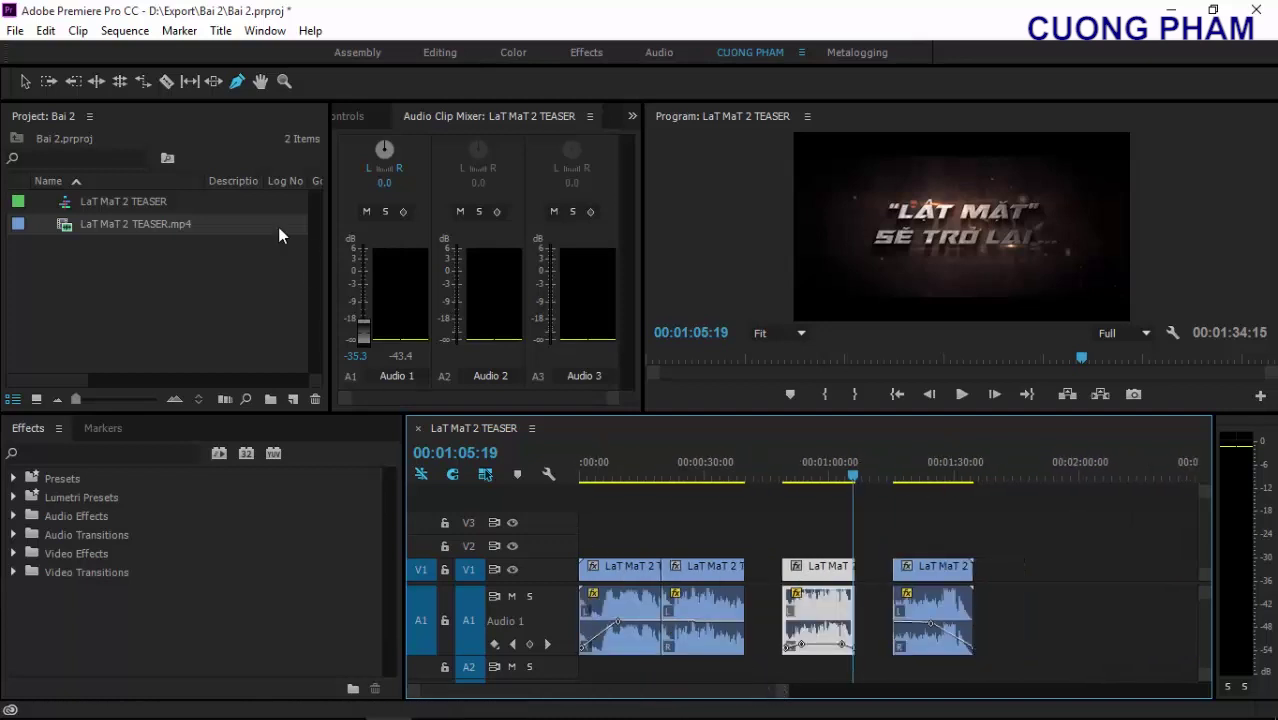
Pan the timeline with the Hand tool, collapse A1, and drag the divider down to enlarge the program monitor
{"action": "left_click", "coordinate": [23, 82]}
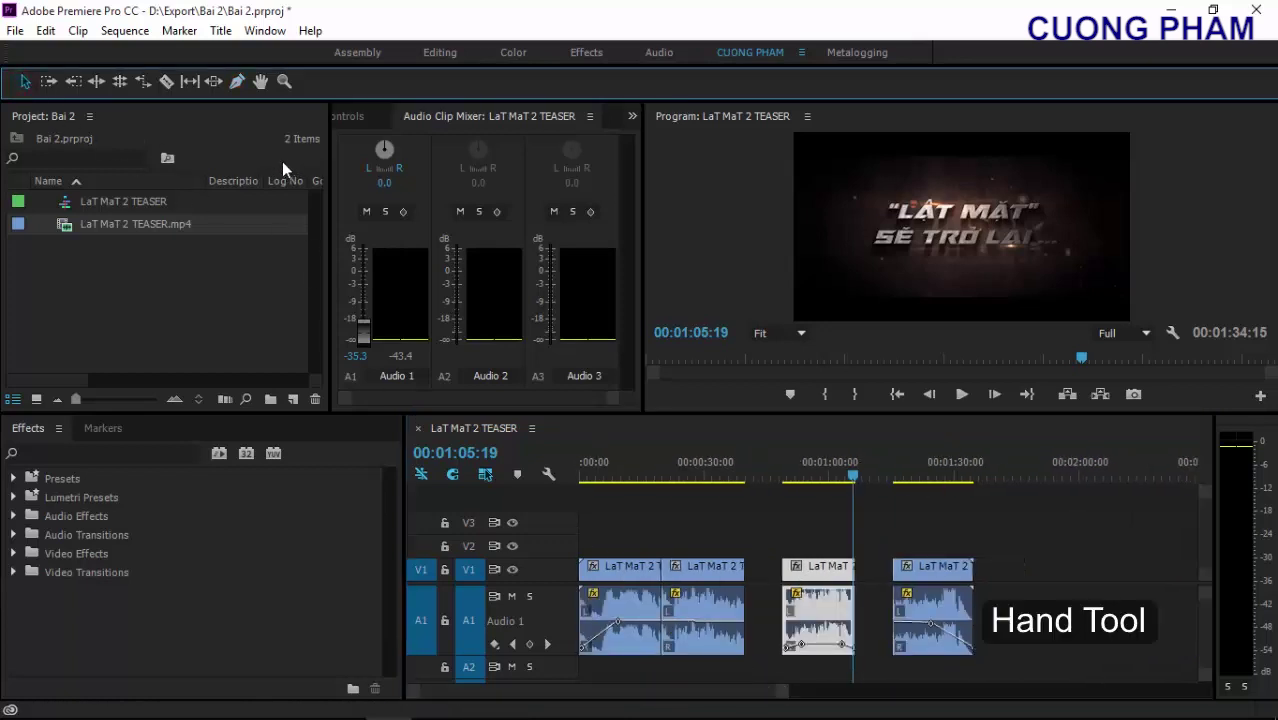
{"action": "left_click", "coordinate": [261, 84]}
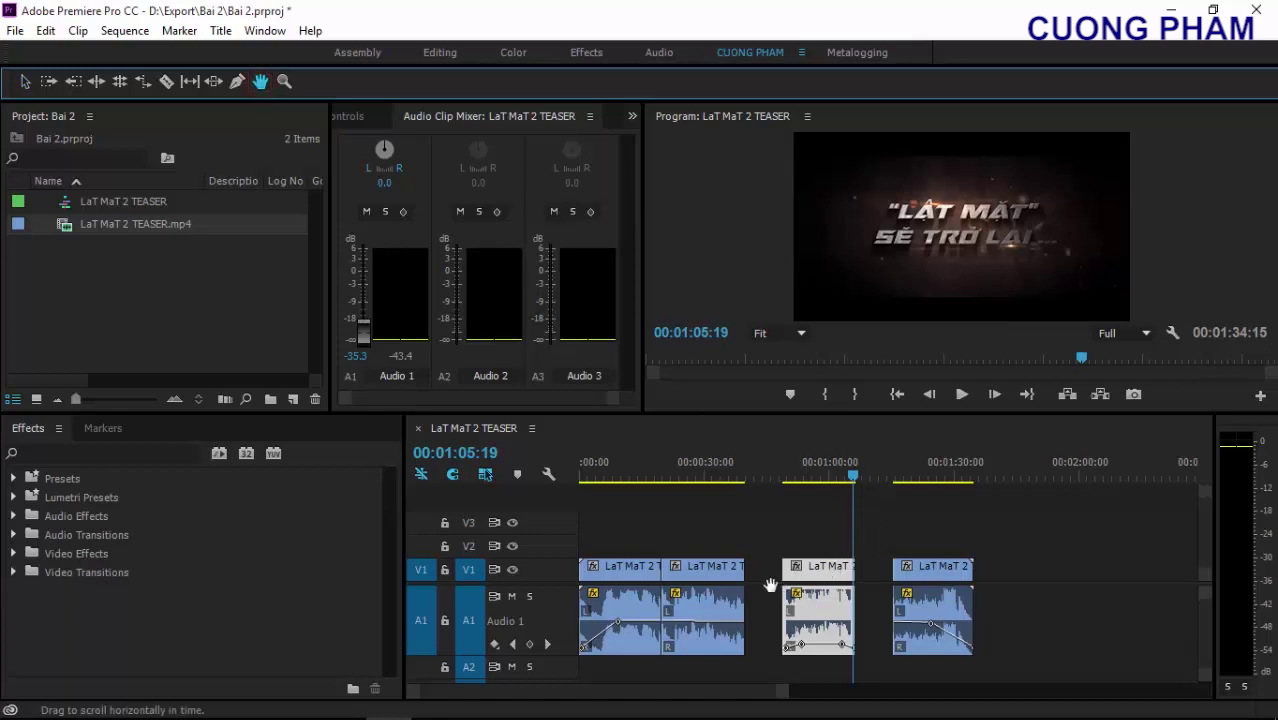
{"action": "mouse_move", "coordinate": [978, 580]}
{"action": "left_mouse_down"}
{"action": "mouse_move", "coordinate": [838, 578]}
{"action": "mouse_move", "coordinate": [826, 555]}
{"action": "mouse_move", "coordinate": [1057, 555]}
{"action": "mouse_move", "coordinate": [904, 555]}
{"action": "left_mouse_up"}
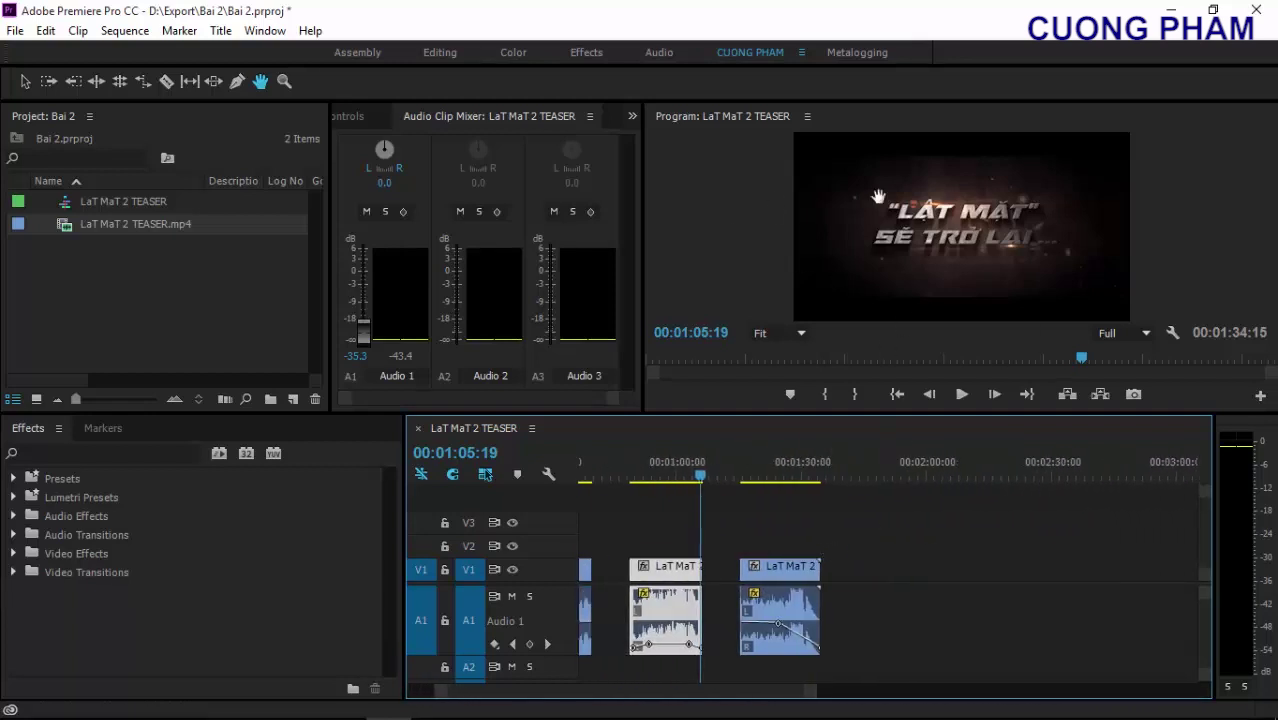
{"action": "double_click", "coordinate": [537, 607]}
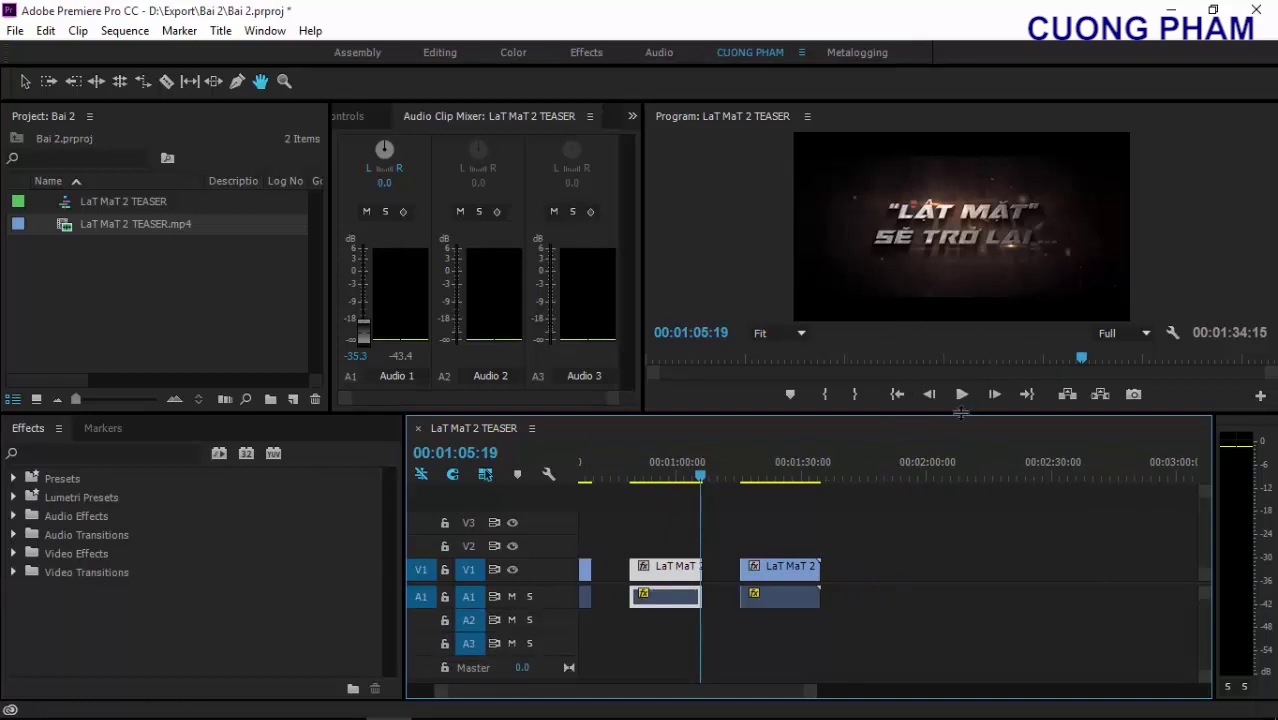
{"action": "left_click_drag", "start_coordinate": [960, 412], "coordinate": [975, 473]}
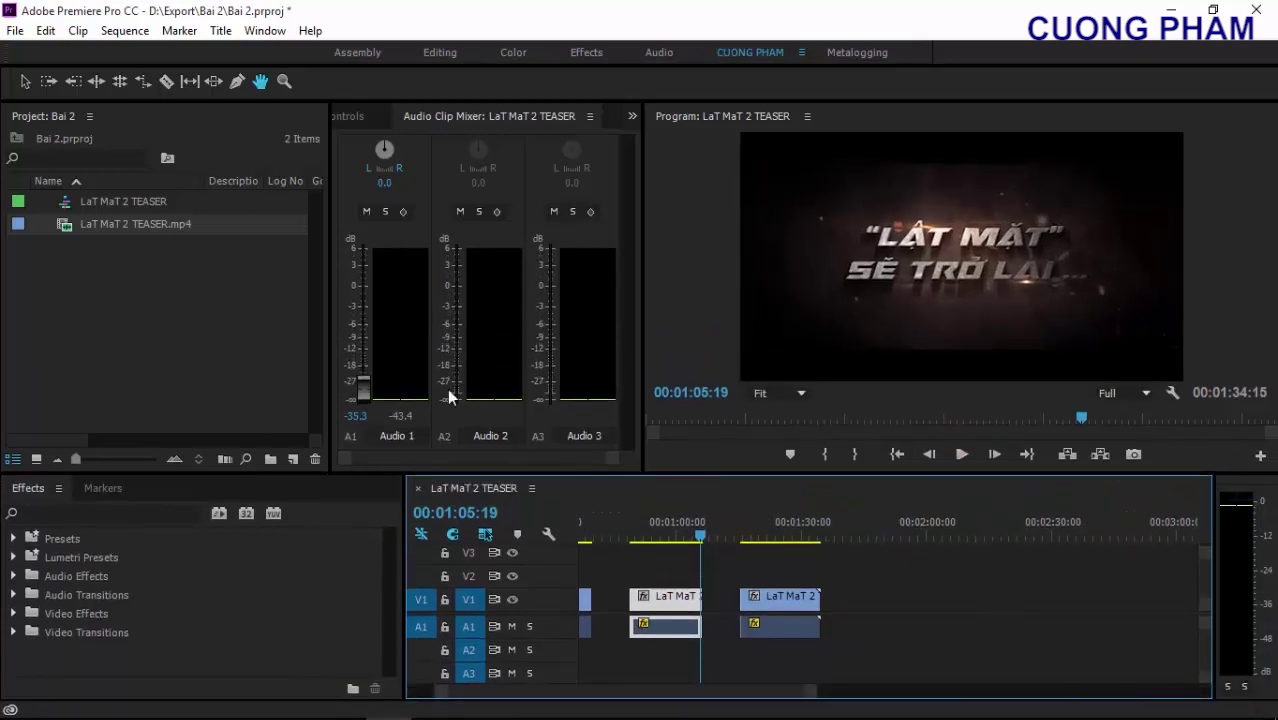
{"action": "left_click", "coordinate": [24, 82]}
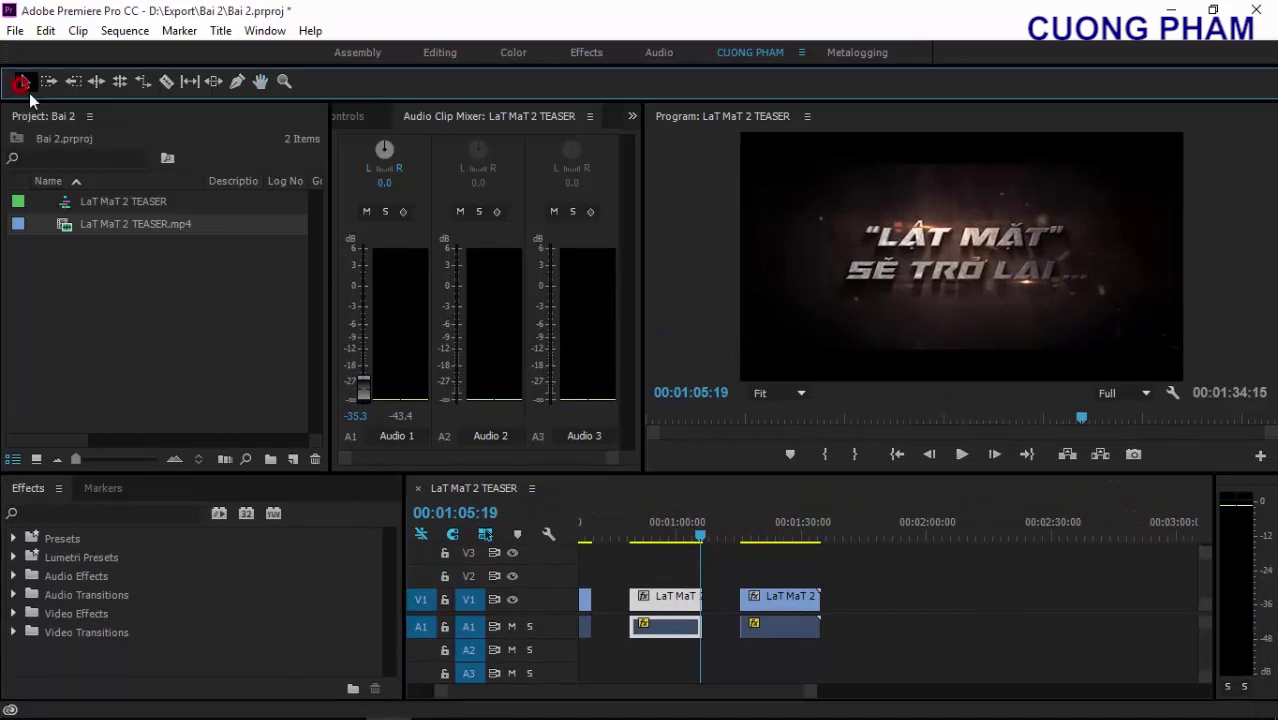
{"action": "left_click_drag", "start_coordinate": [787, 604], "coordinate": [828, 597]}
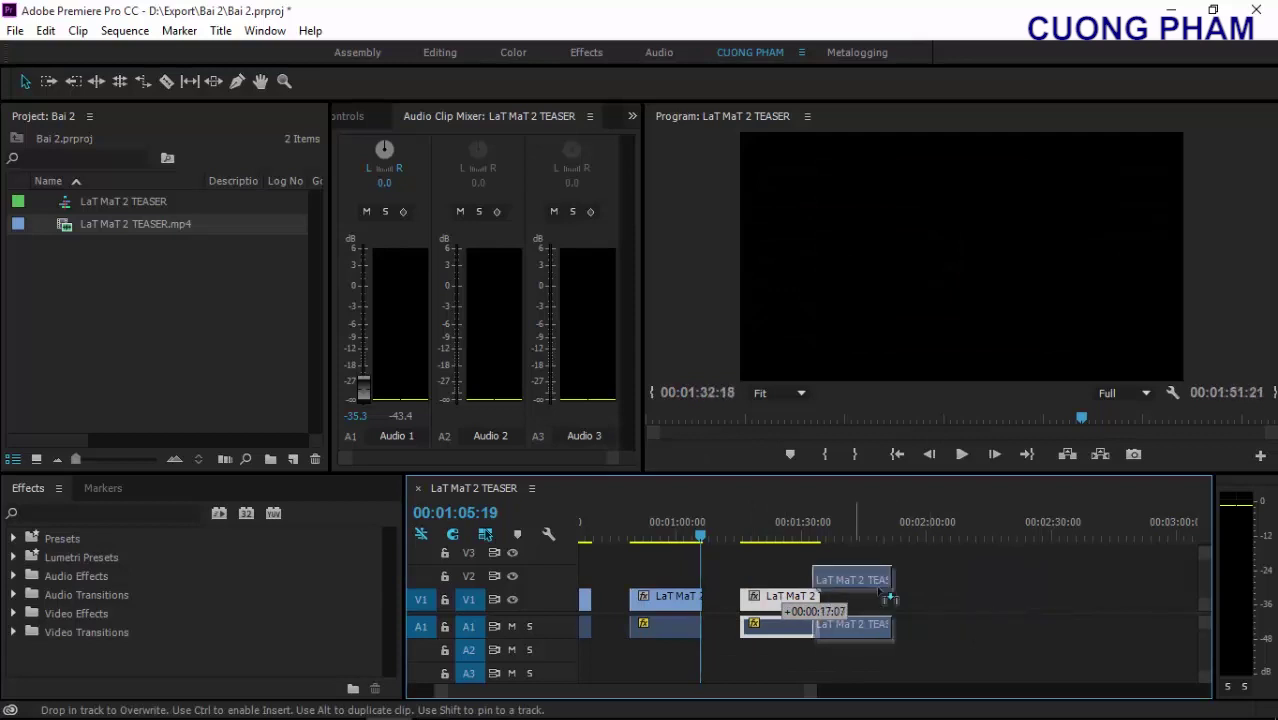
{"action": "left_click_drag", "start_coordinate": [829, 596], "coordinate": [968, 608]}
{"action": "key", "text": "ctrl+z"}
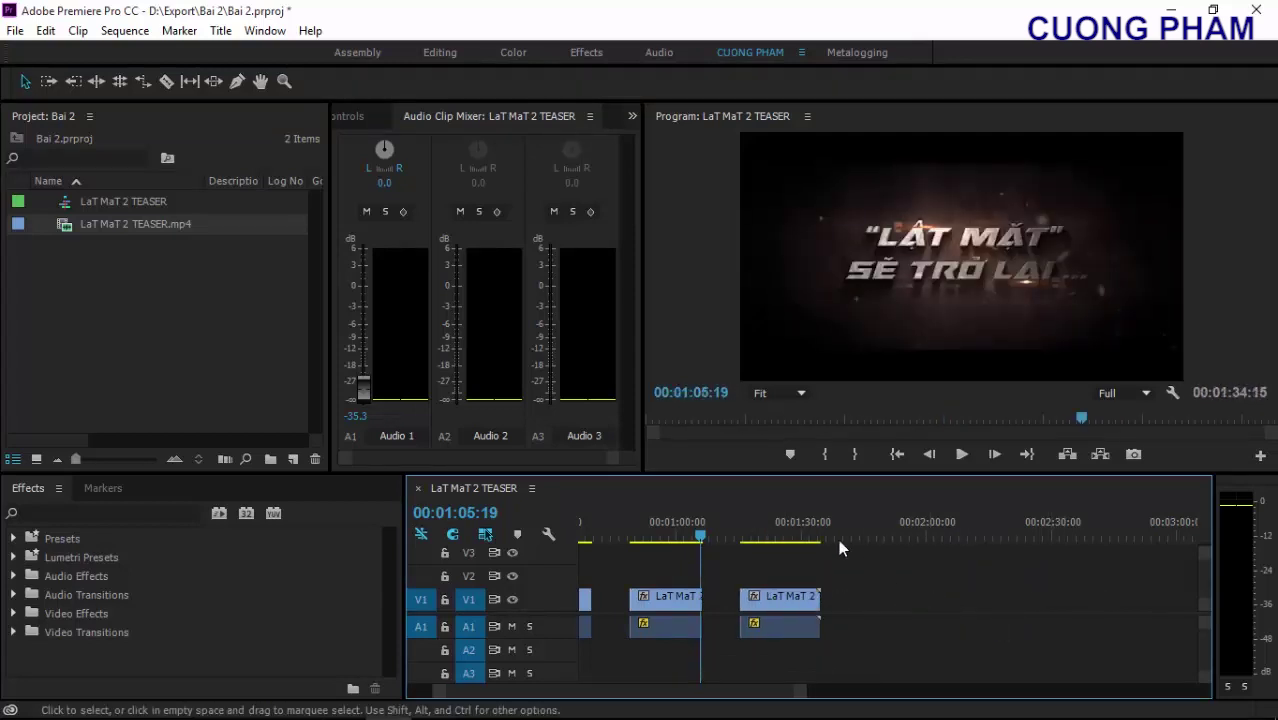
{"action": "left_click", "coordinate": [260, 81]}
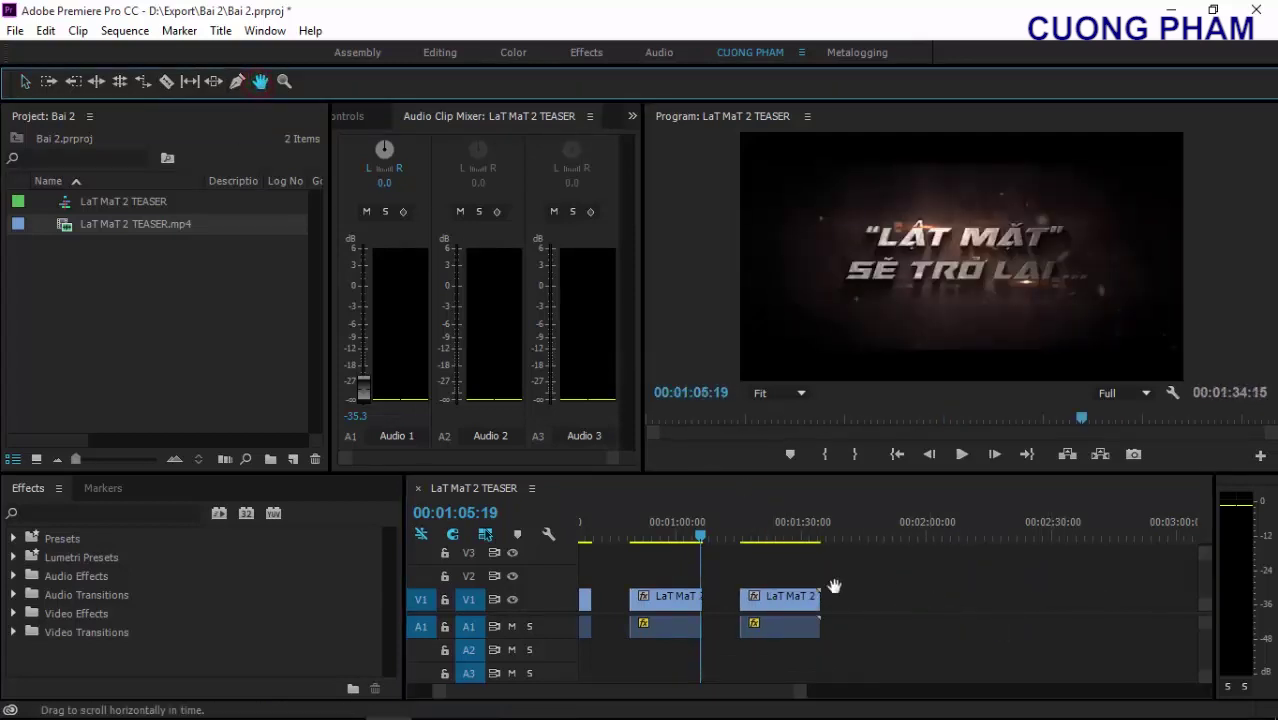
{"action": "mouse_move", "coordinate": [932, 607]}
{"action": "left_mouse_down"}
{"action": "mouse_move", "coordinate": [1084, 607]}
{"action": "mouse_move", "coordinate": [524, 601]}
{"action": "mouse_move", "coordinate": [986, 603]}
{"action": "left_mouse_up"}
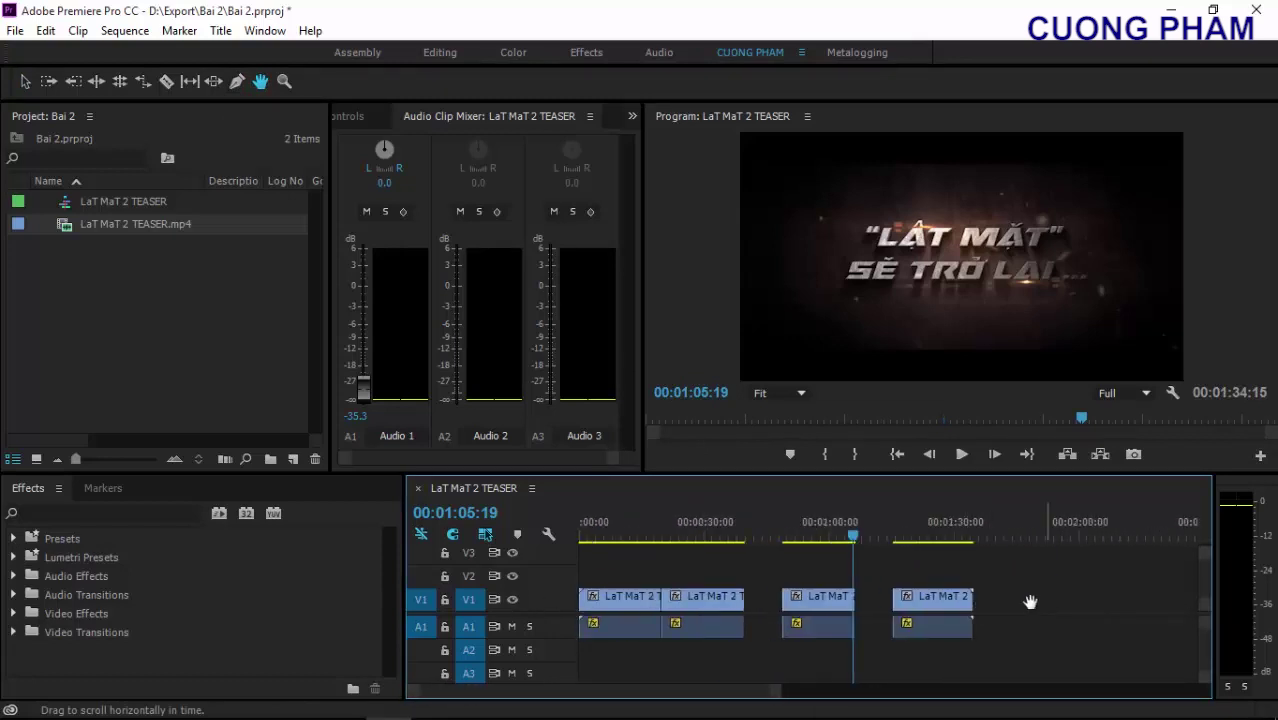
Use the Zoom tool to zoom the timeline in until the ruler steps by single frames
{"action": "left_click", "coordinate": [284, 83]}
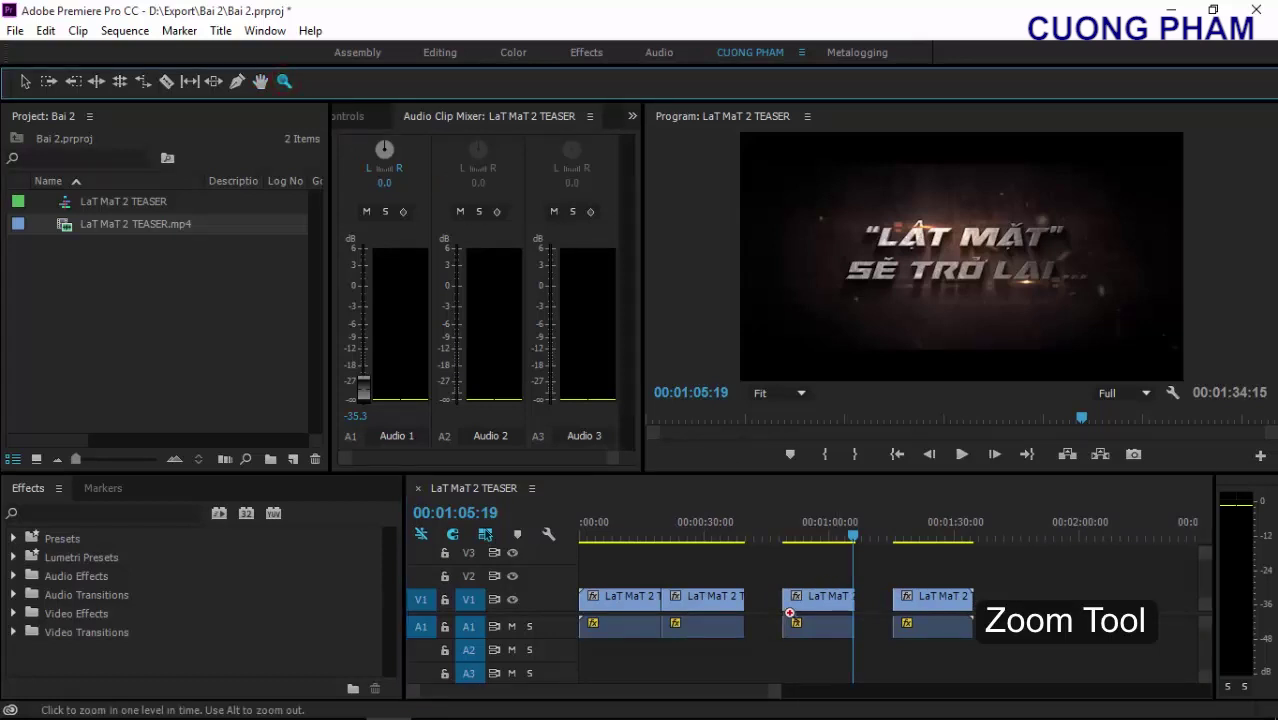
{"action": "left_click", "coordinate": [786, 574]}
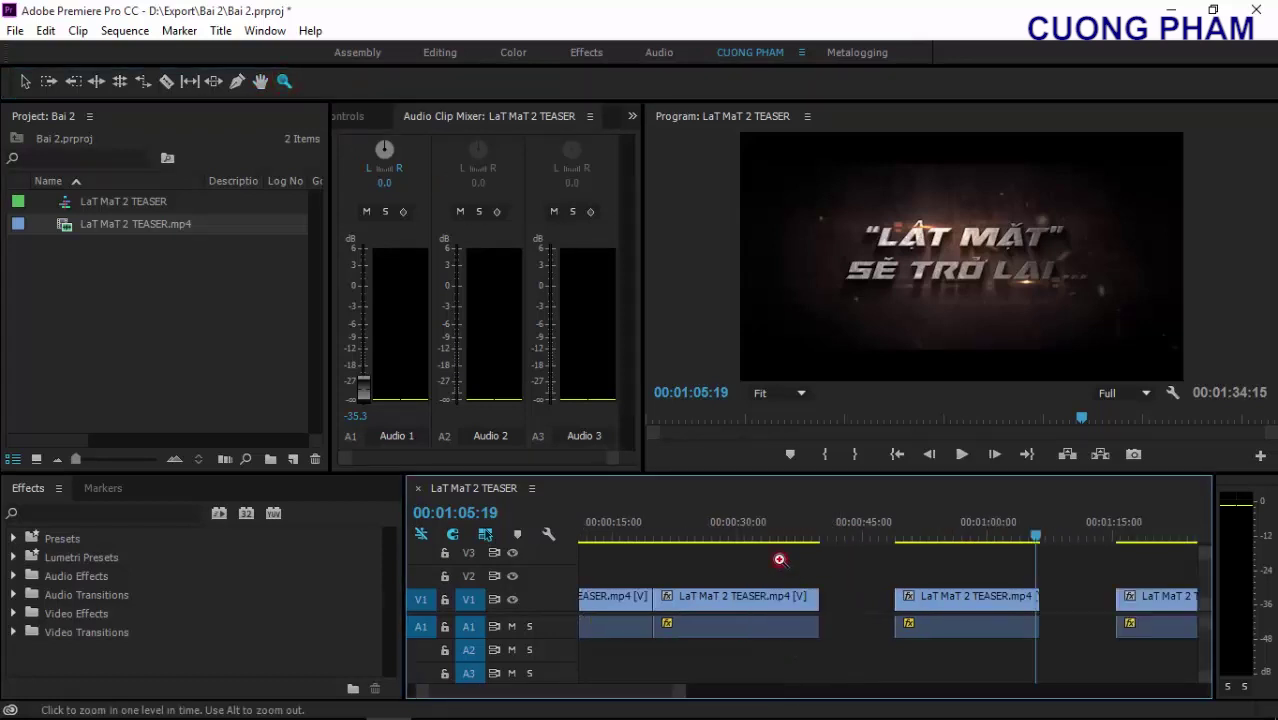
{"action": "left_click", "coordinate": [770, 547]}
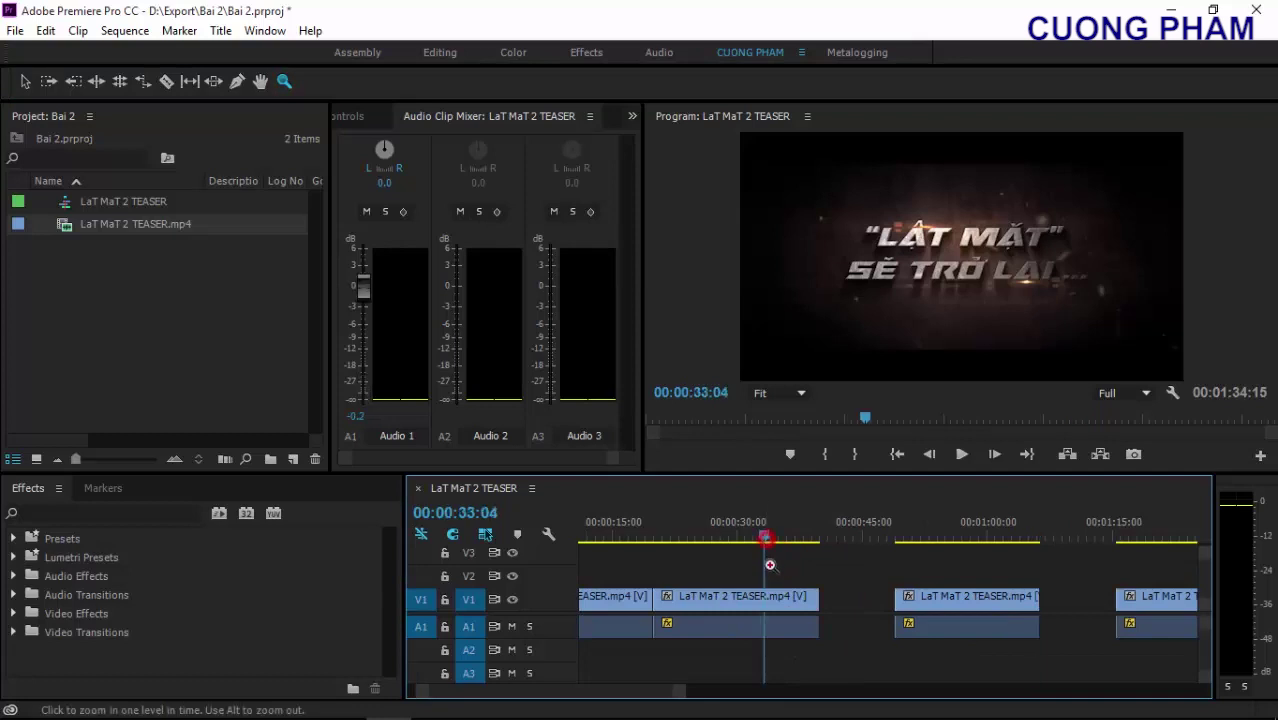
{"action": "left_click", "coordinate": [773, 571]}
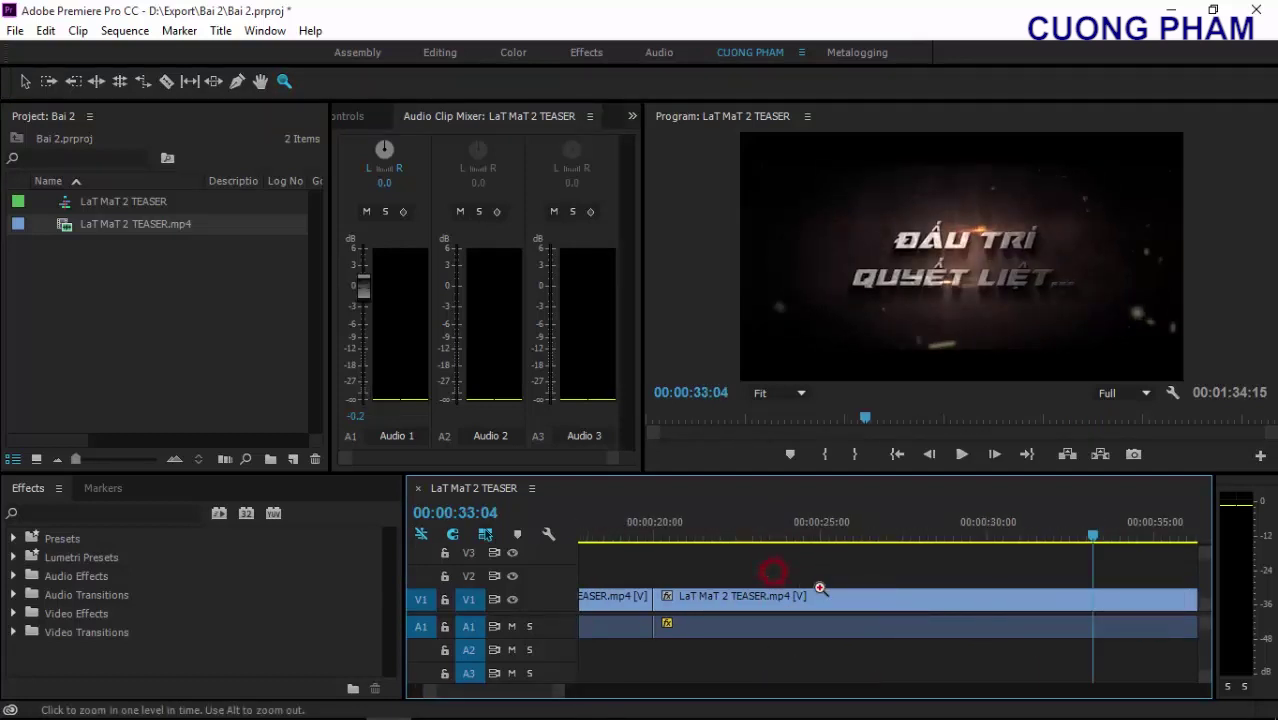
{"action": "left_click", "coordinate": [850, 582]}
{"action": "left_click", "coordinate": [892, 572]}
{"action": "left_click", "coordinate": [890, 572]}
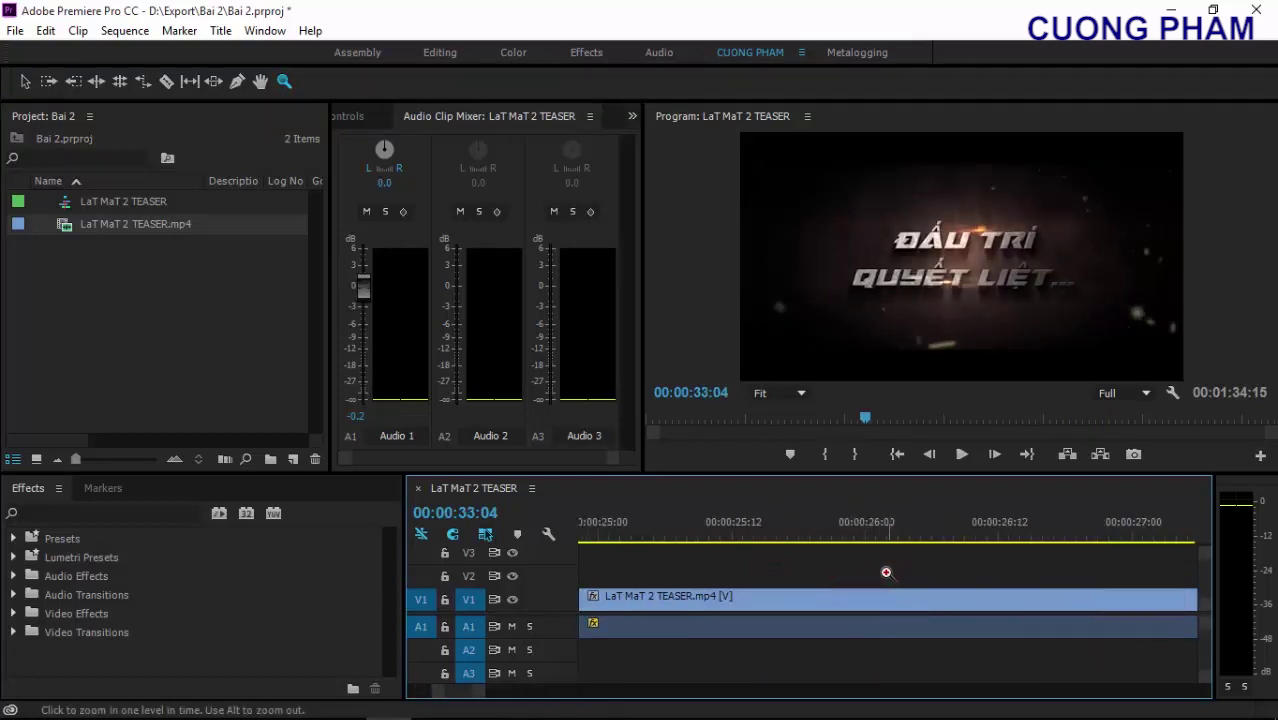
{"action": "left_click", "coordinate": [886, 572]}
{"action": "left_click", "coordinate": [886, 568]}
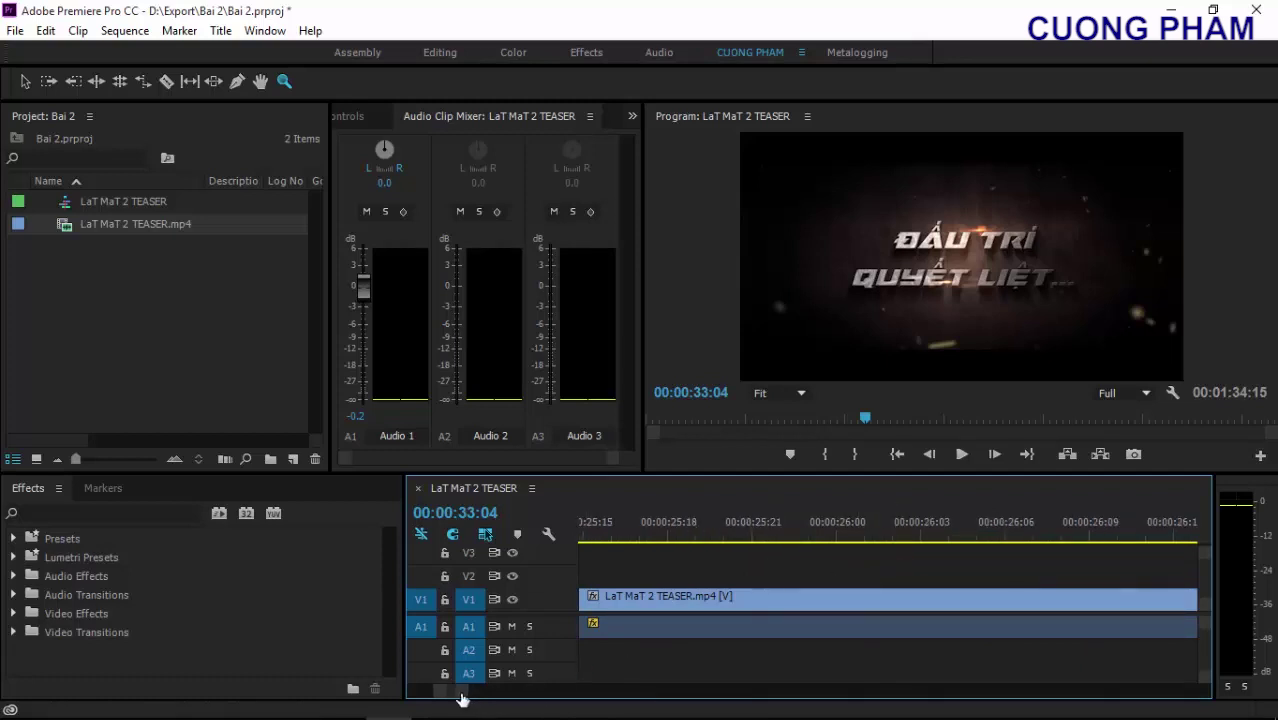
Scroll to the sequence end and park the playhead at 00:01:30:15 on the final title card
{"action": "mouse_move", "coordinate": [450, 697]}
{"action": "left_mouse_down"}
{"action": "mouse_move", "coordinate": [600, 680]}
{"action": "mouse_move", "coordinate": [535, 660]}
{"action": "left_mouse_up"}
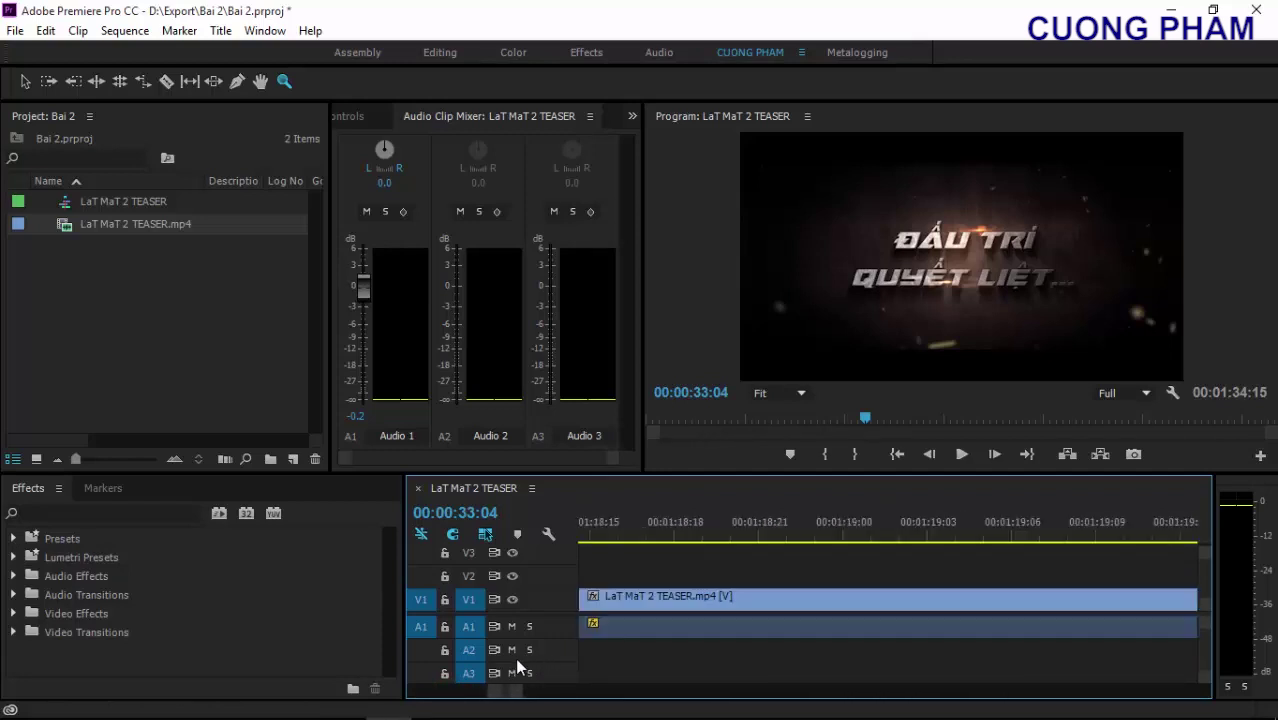
{"action": "left_click_drag", "start_coordinate": [537, 664], "coordinate": [517, 658]}
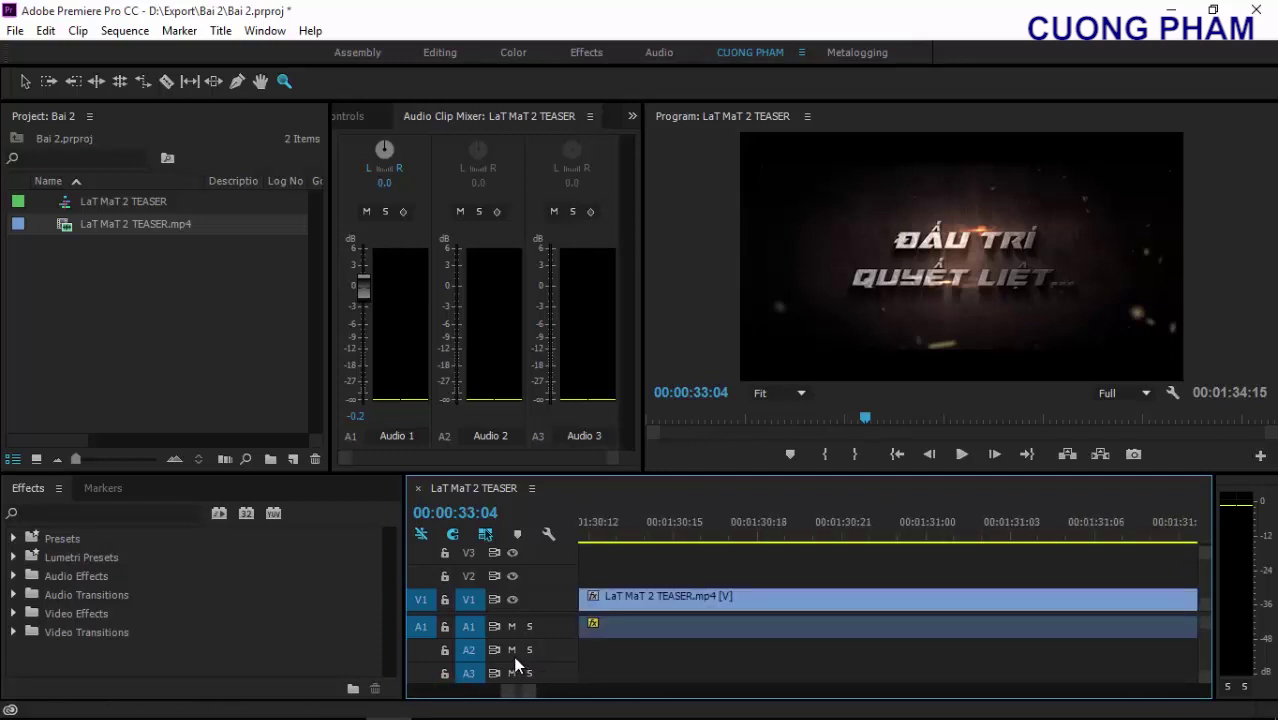
{"action": "left_click", "coordinate": [673, 528]}
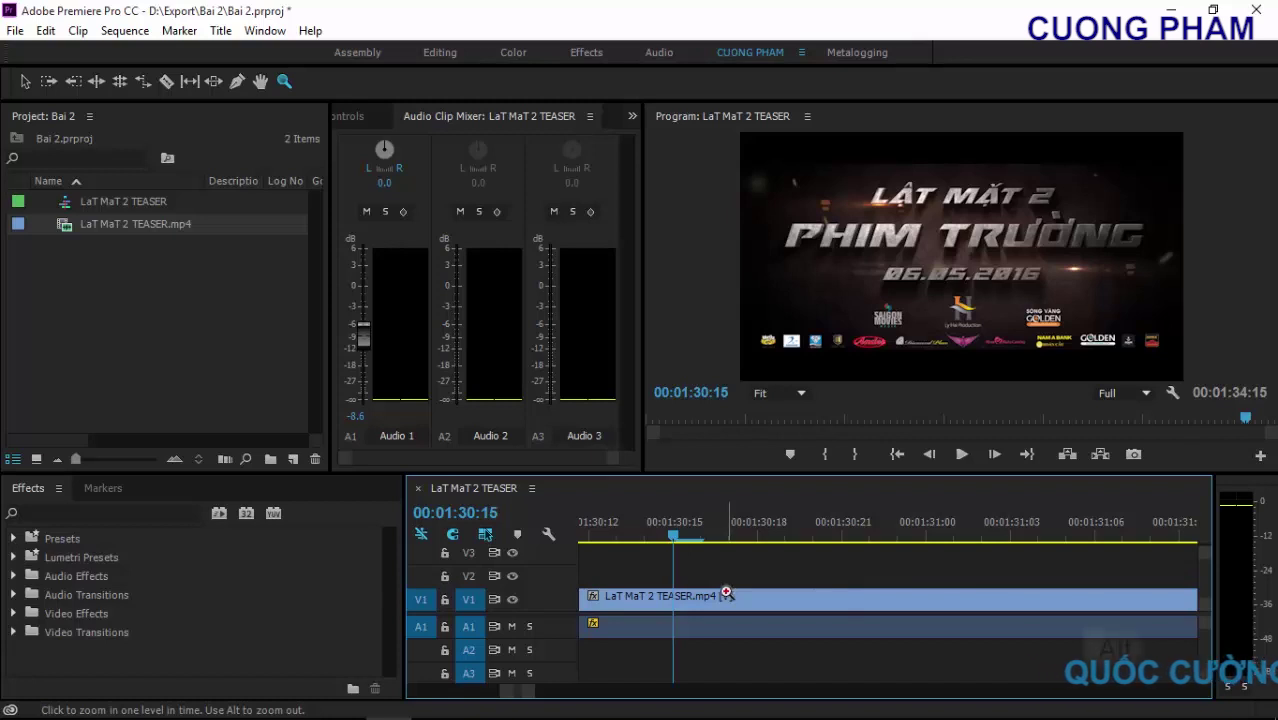
With Alt held, zoom the timeline out until all four clips fit, playhead resting at 00:01:30:07
{"action": "key", "text": "alt"}
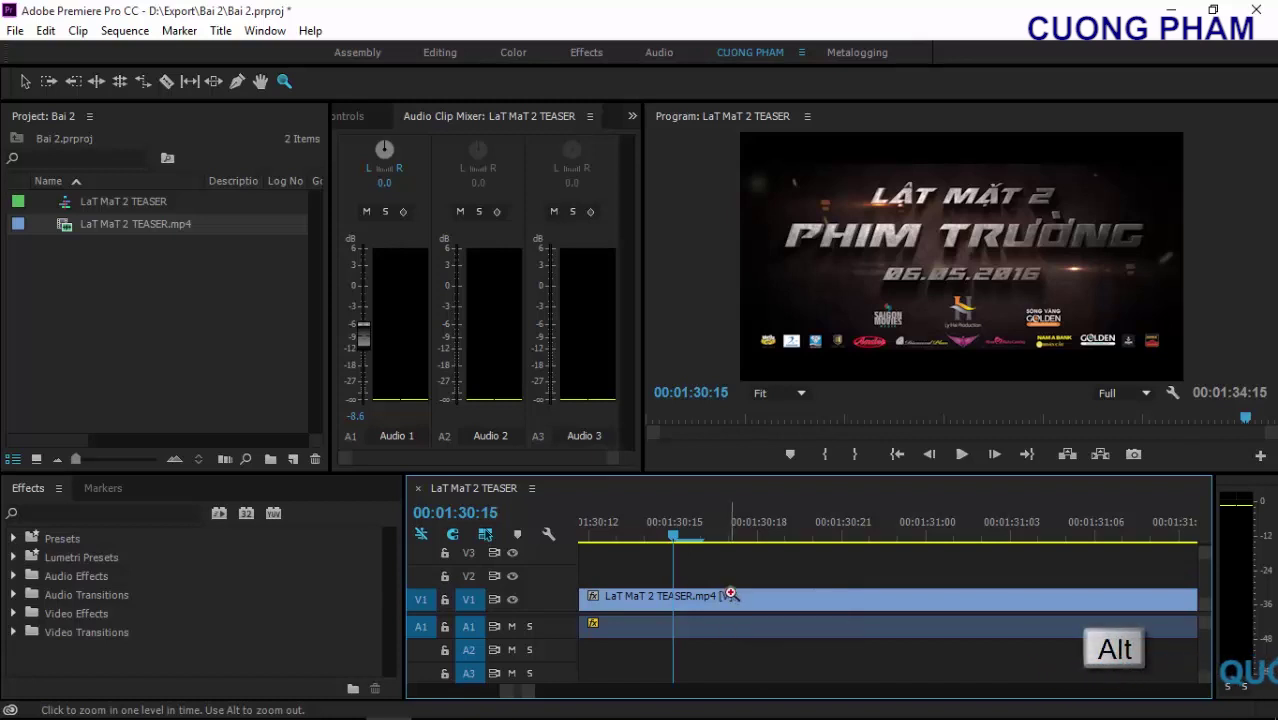
{"action": "left_click", "coordinate": [717, 562], "text": "alt"}
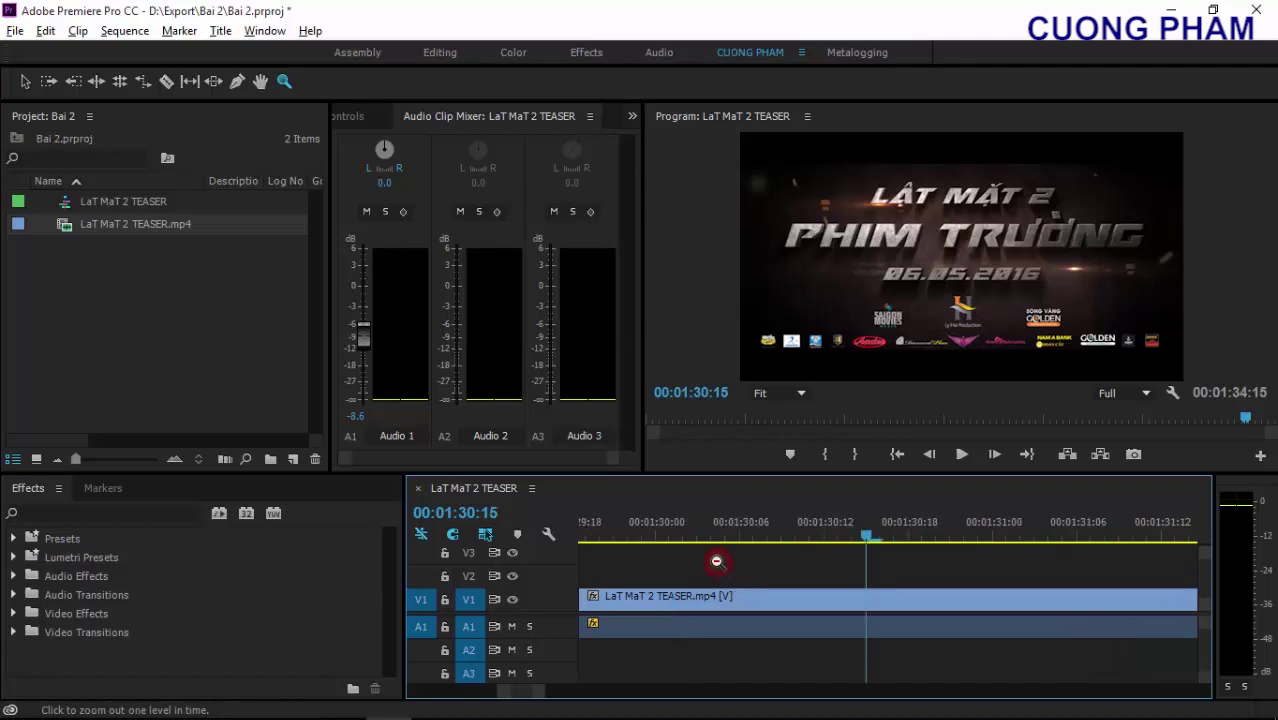
{"action": "left_click", "coordinate": [760, 537]}
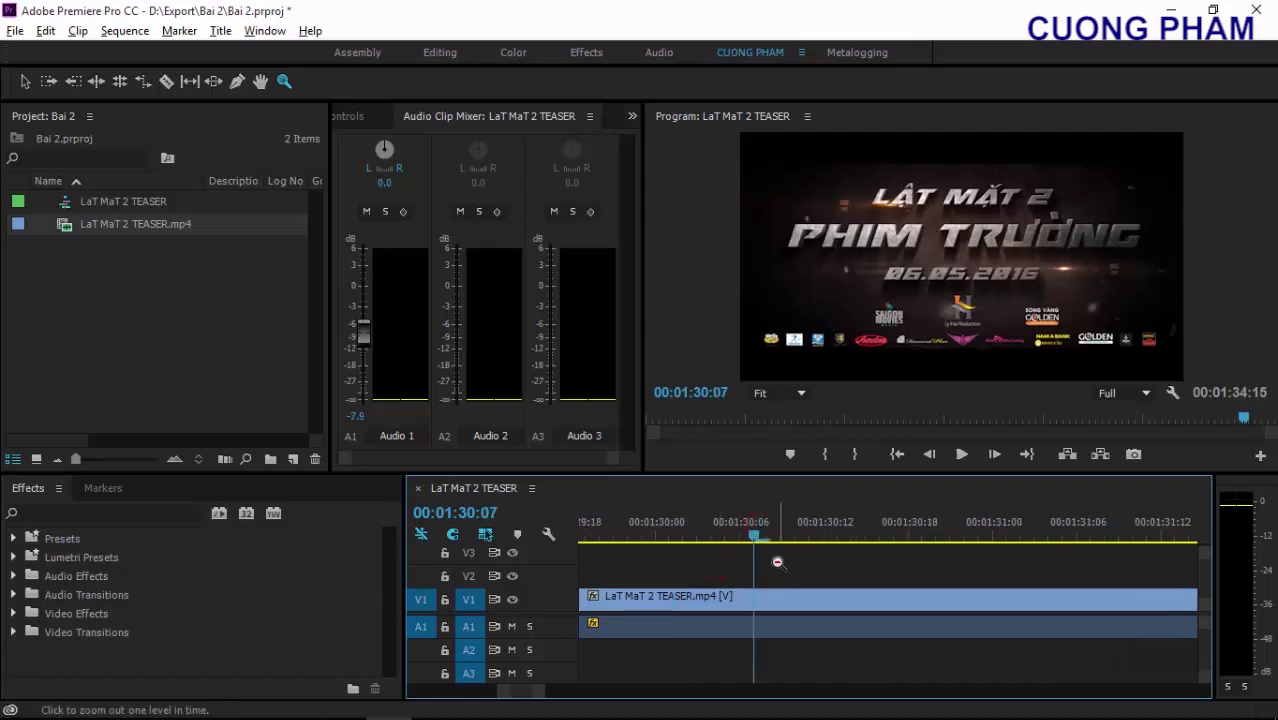
{"action": "left_click", "coordinate": [777, 562], "text": "alt"}
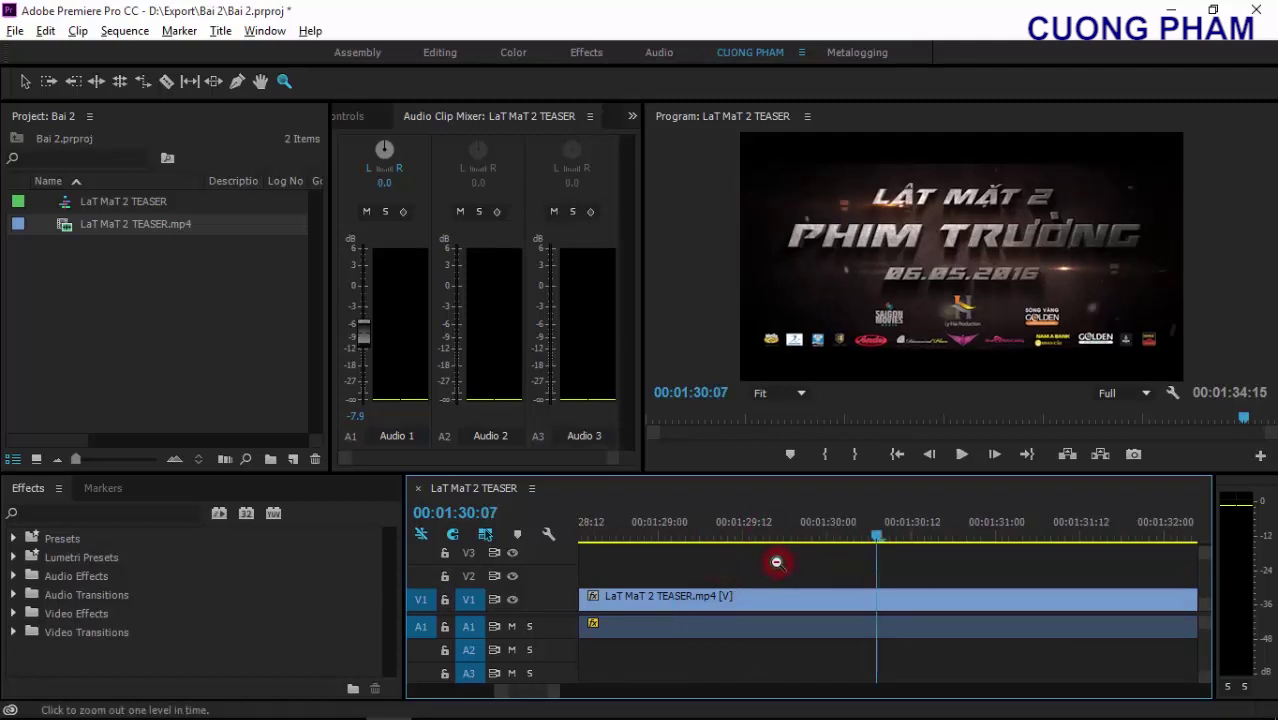
{"action": "left_click", "coordinate": [760, 576], "text": "alt"}
{"action": "left_click", "coordinate": [768, 570], "text": "alt"}
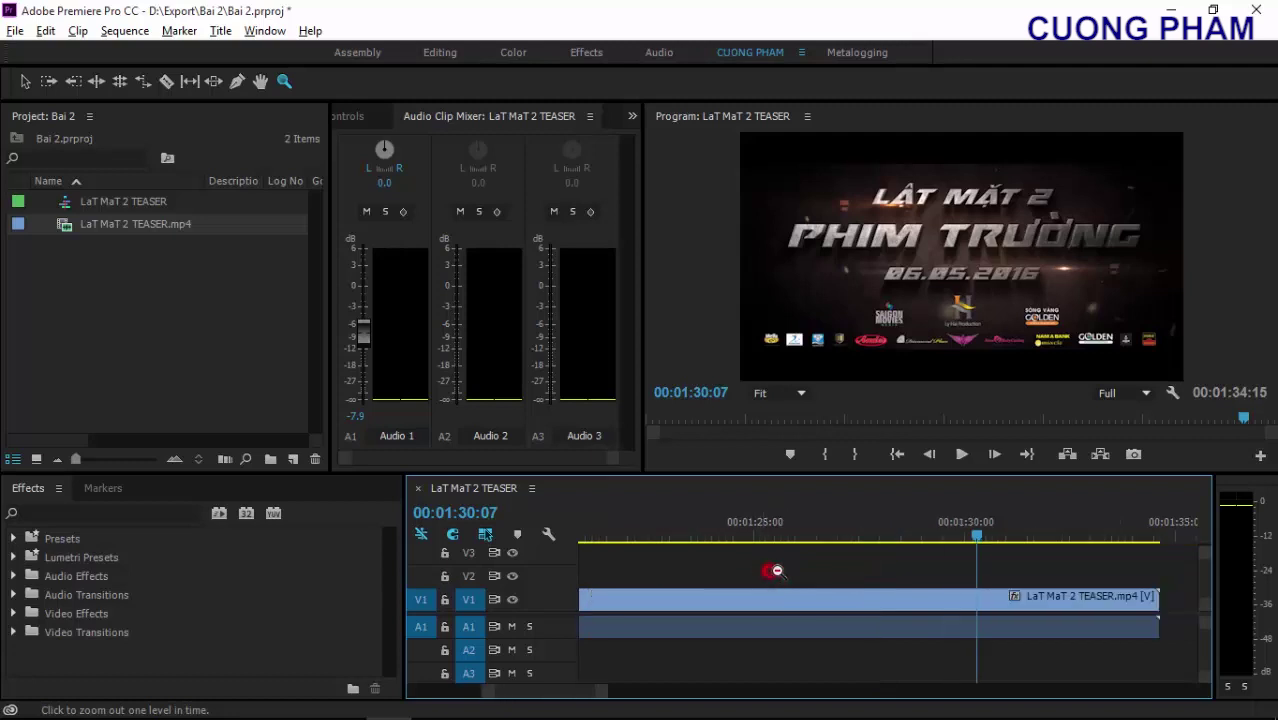
{"action": "left_click", "coordinate": [822, 572], "text": "alt"}
{"action": "left_click", "coordinate": [824, 574], "text": "alt"}
{"action": "left_click", "coordinate": [826, 576], "text": "alt"}
{"action": "left_click", "coordinate": [826, 576], "text": "alt"}
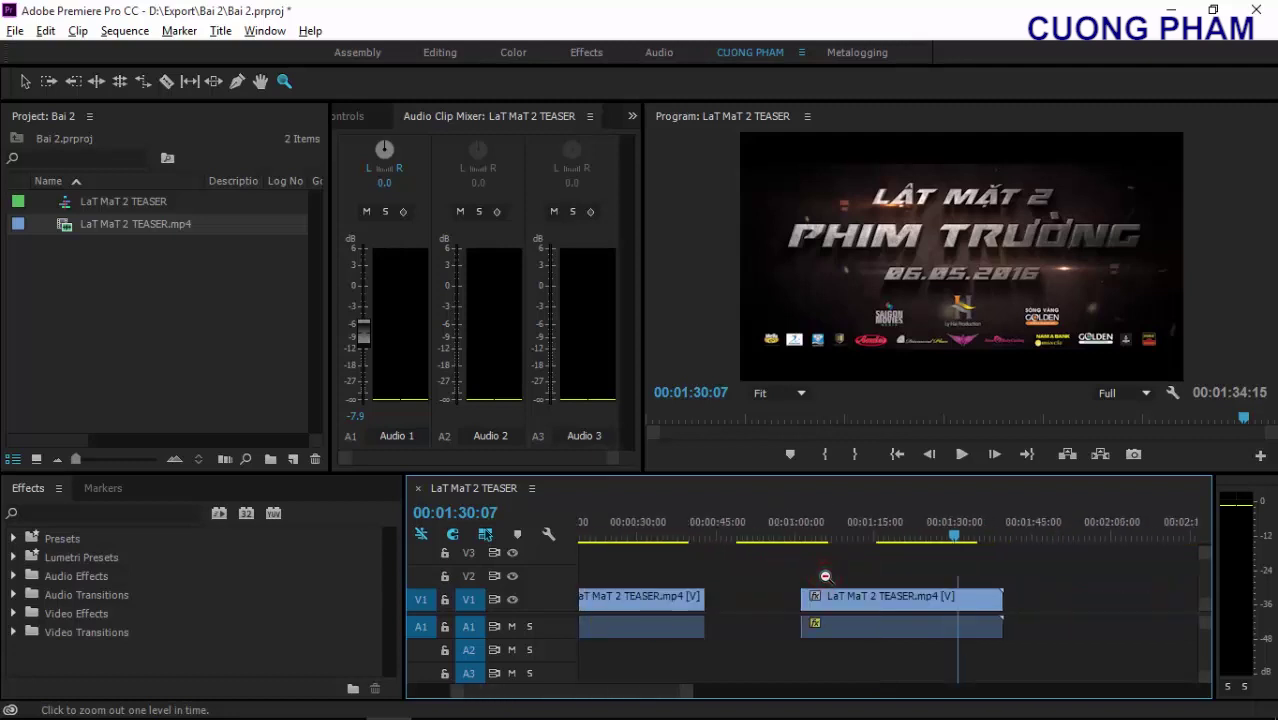
{"action": "left_click", "coordinate": [826, 576], "text": "alt"}
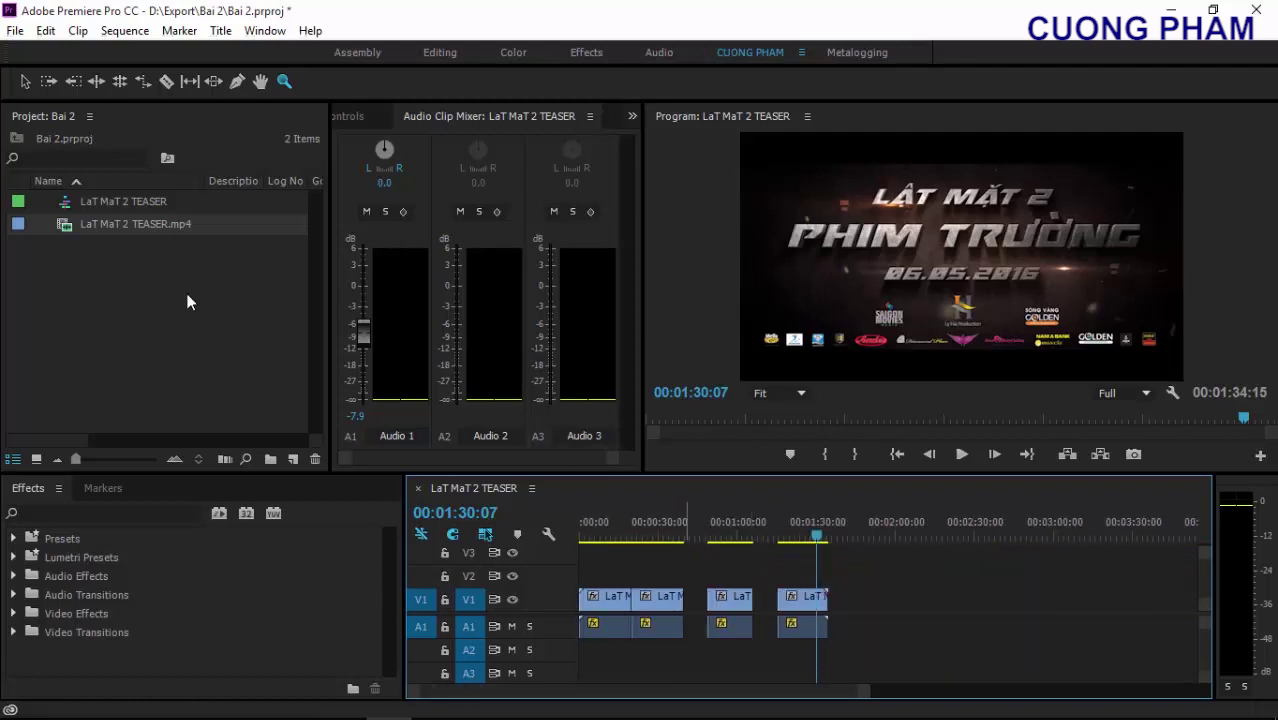
Switch to the Selection tool, make the timeline panel taller, and turn off Linked Selection
{"action": "left_click", "coordinate": [25, 81]}
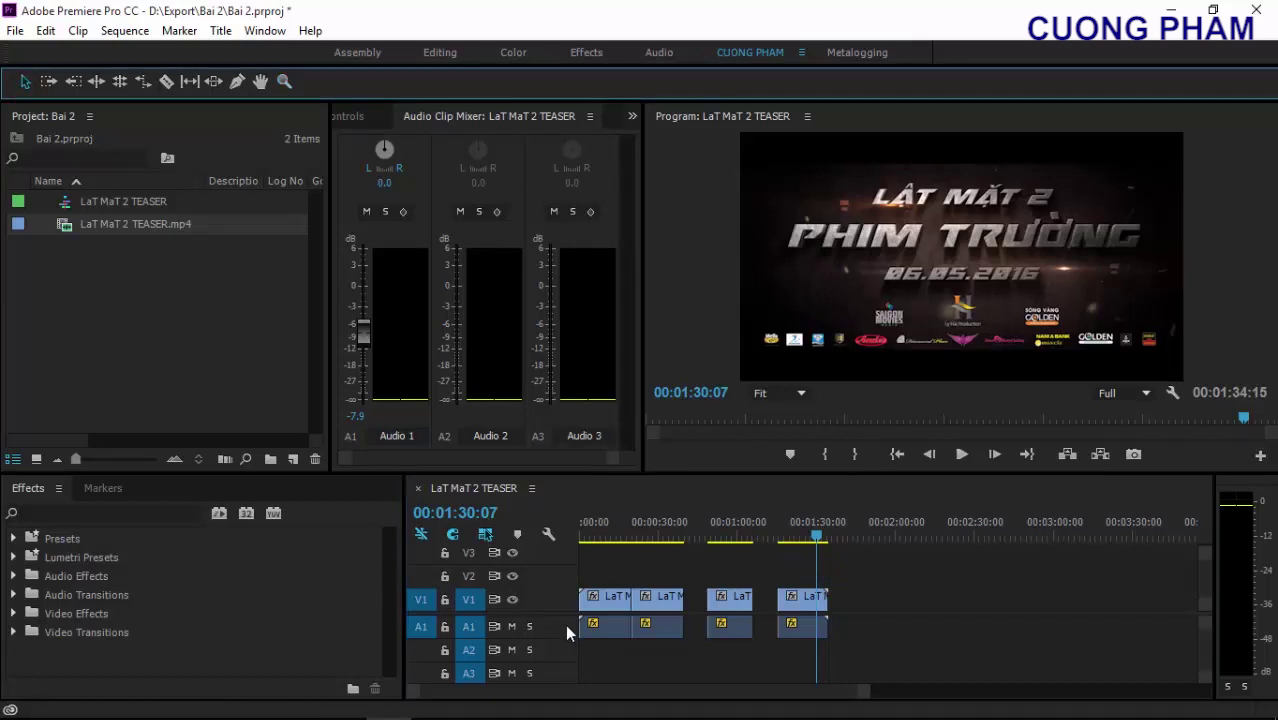
{"action": "left_click_drag", "start_coordinate": [699, 472], "coordinate": [716, 422]}
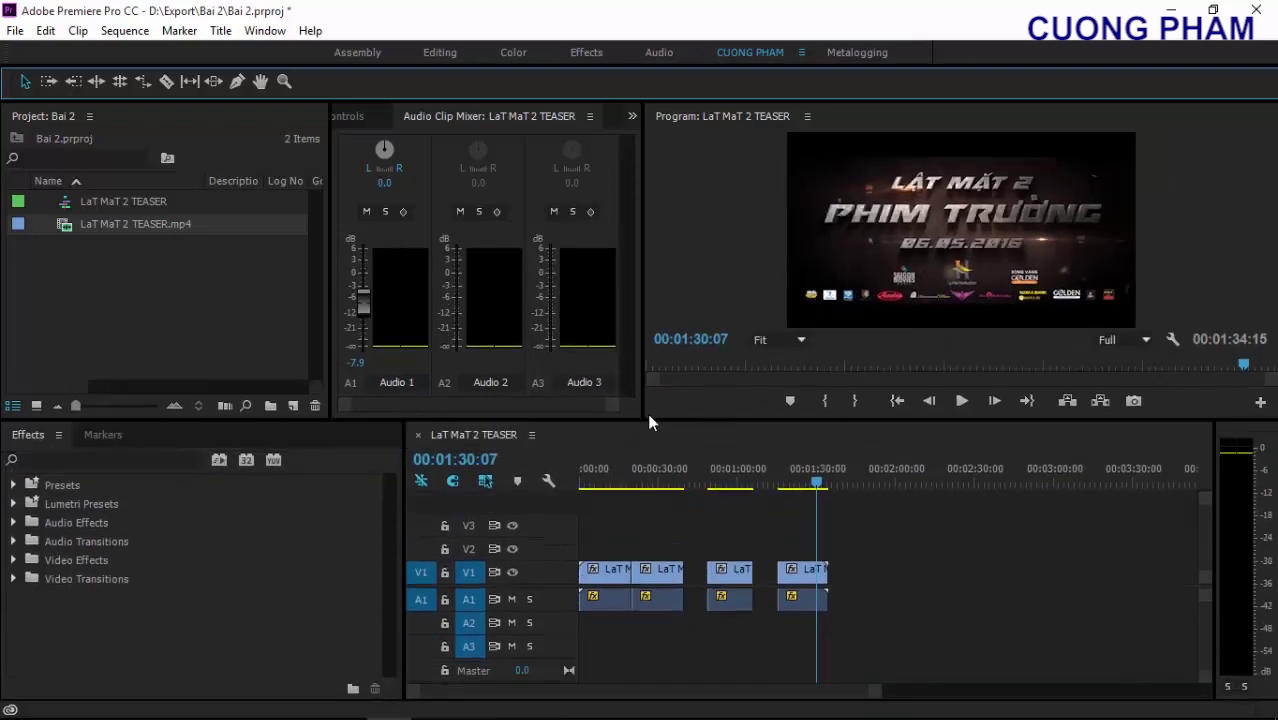
{"action": "left_click_drag", "start_coordinate": [648, 418], "coordinate": [655, 390]}
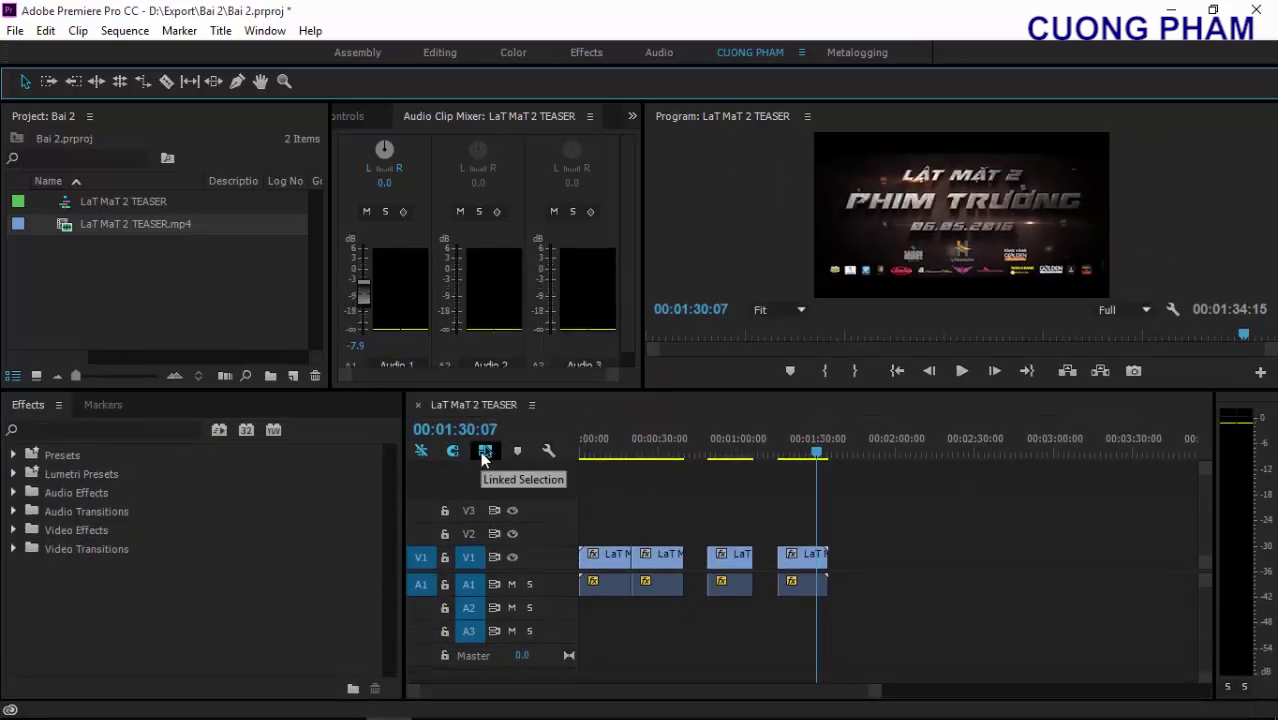
{"action": "left_click", "coordinate": [487, 453]}
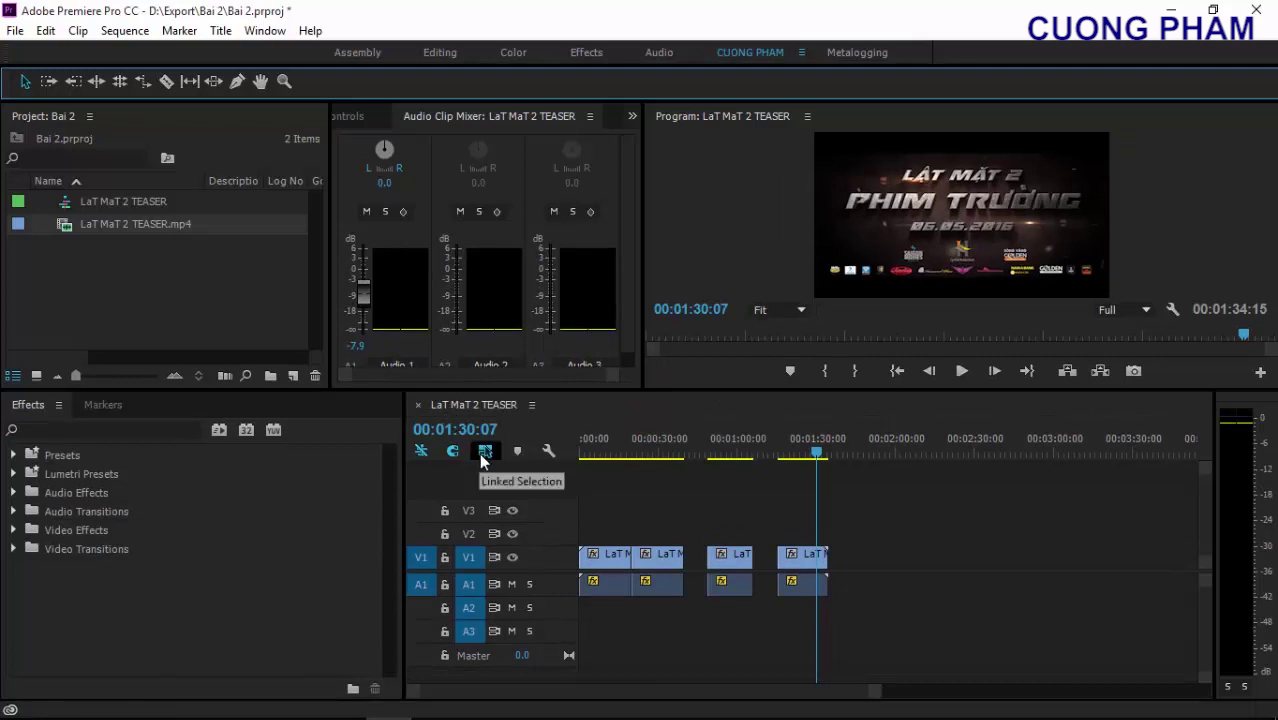
Select each clip's video individually, then the second clip's audio on its own
{"action": "left_click", "coordinate": [720, 560]}
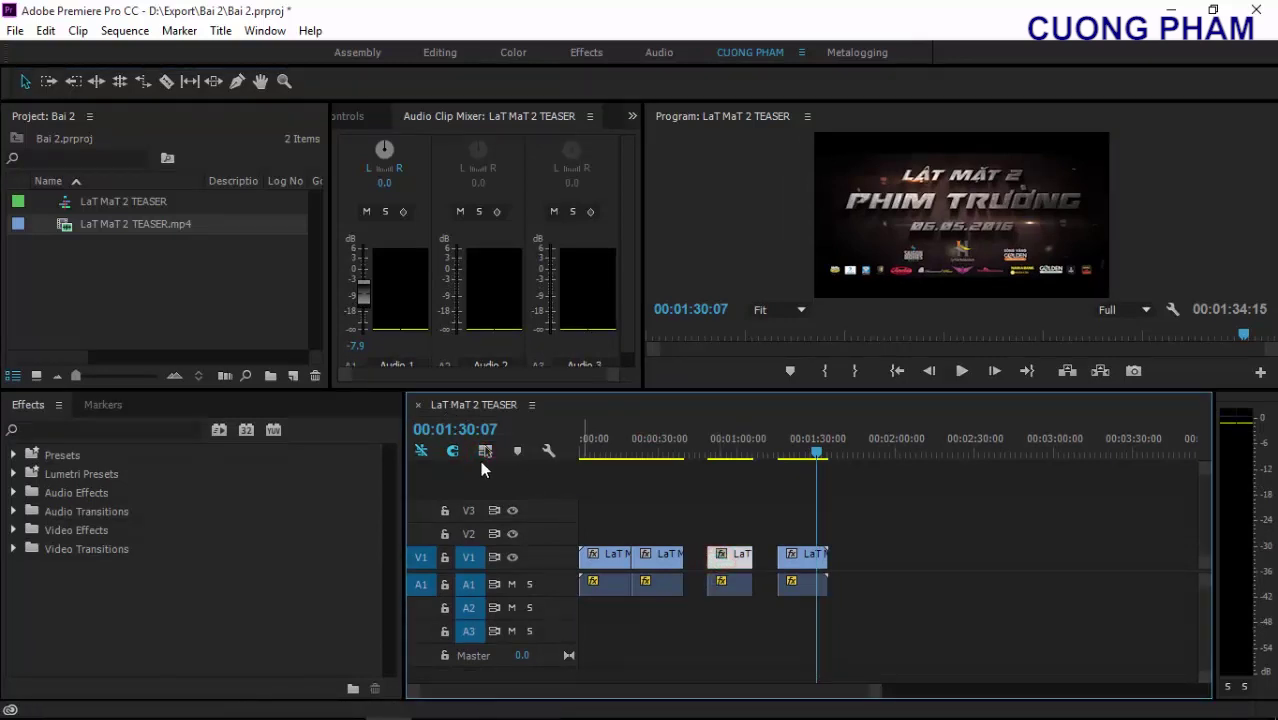
{"action": "left_click", "coordinate": [784, 560]}
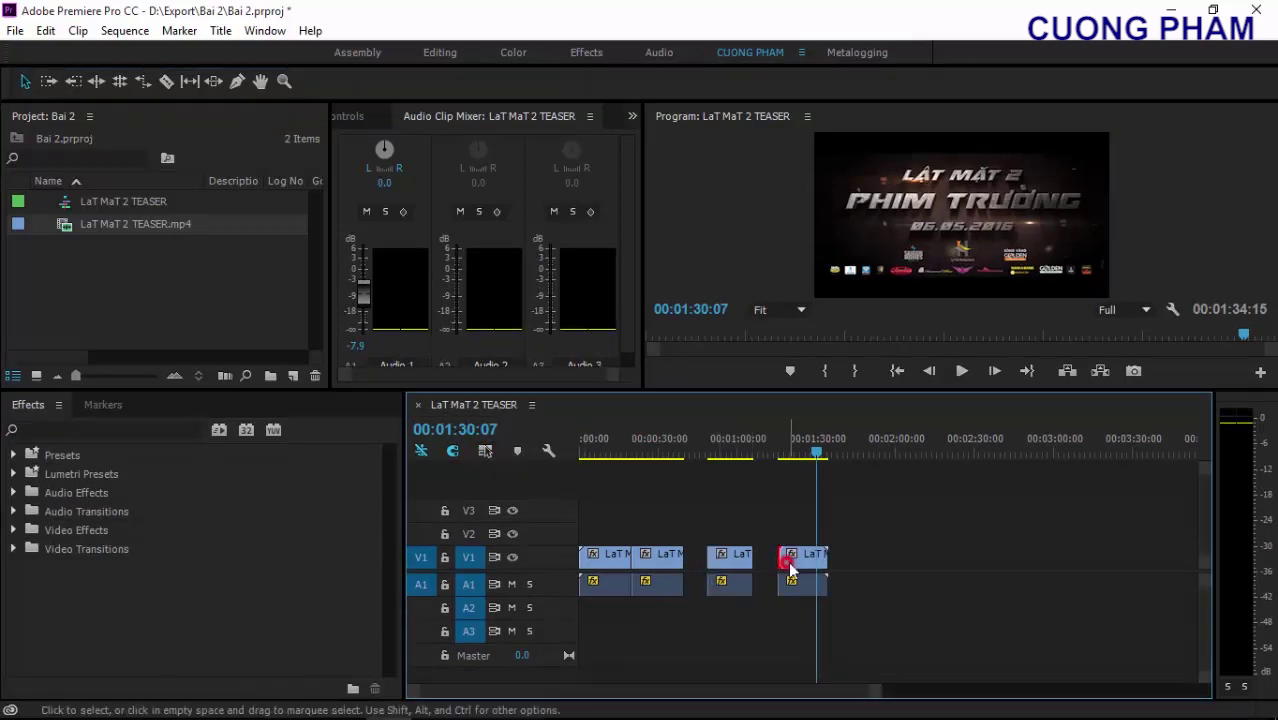
{"action": "left_click", "coordinate": [655, 566]}
{"action": "left_click", "coordinate": [605, 556]}
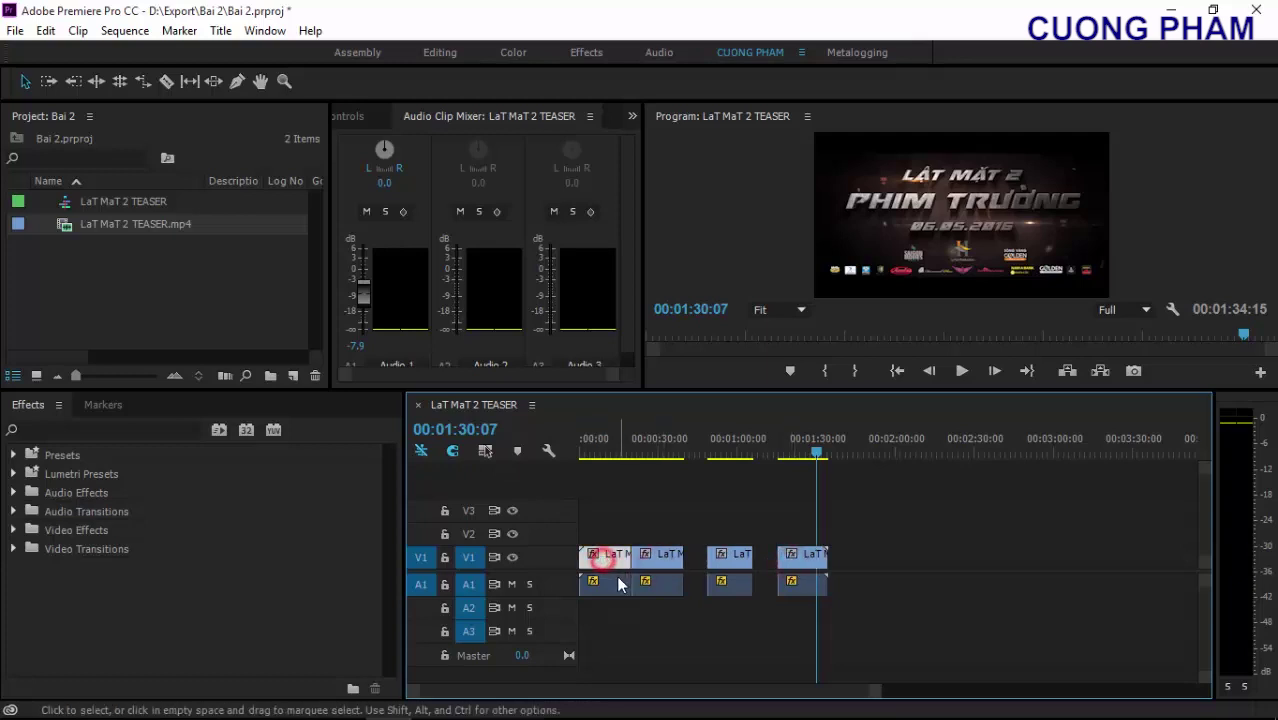
{"action": "left_click", "coordinate": [646, 554]}
{"action": "left_click", "coordinate": [662, 587]}
{"action": "left_click", "coordinate": [602, 557]}
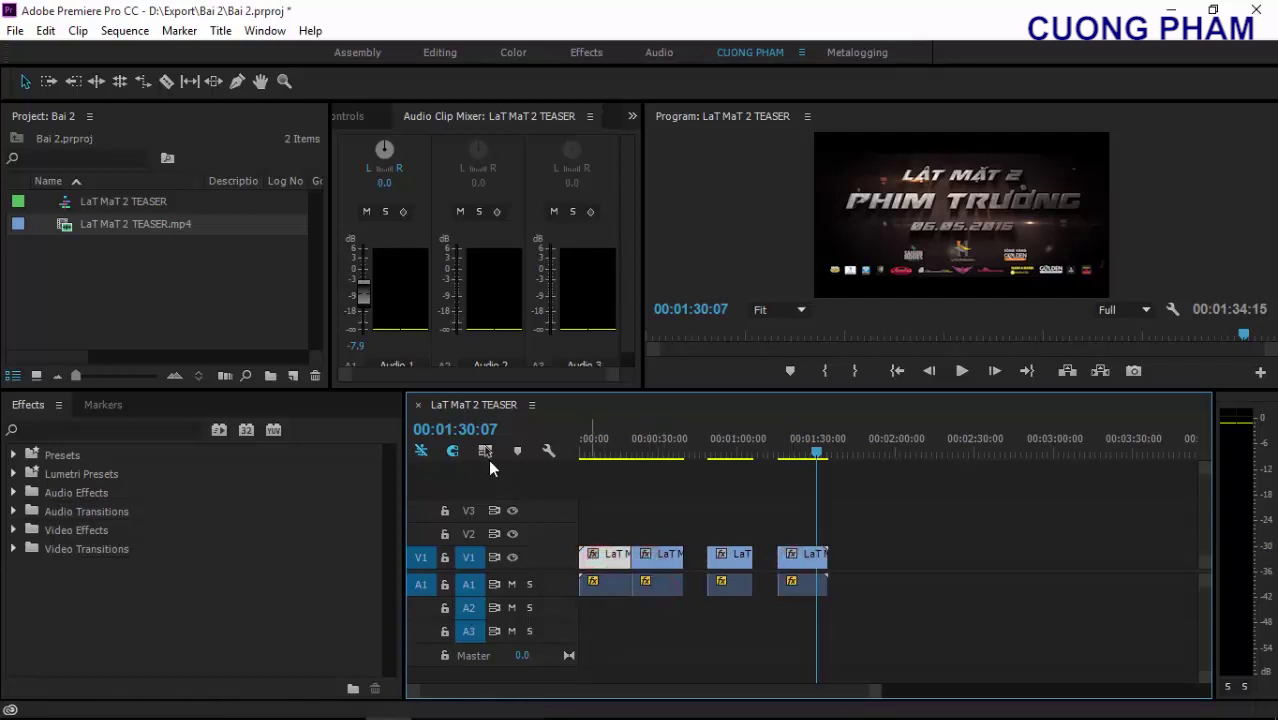
{"action": "left_click", "coordinate": [645, 553]}
{"action": "left_click", "coordinate": [734, 555]}
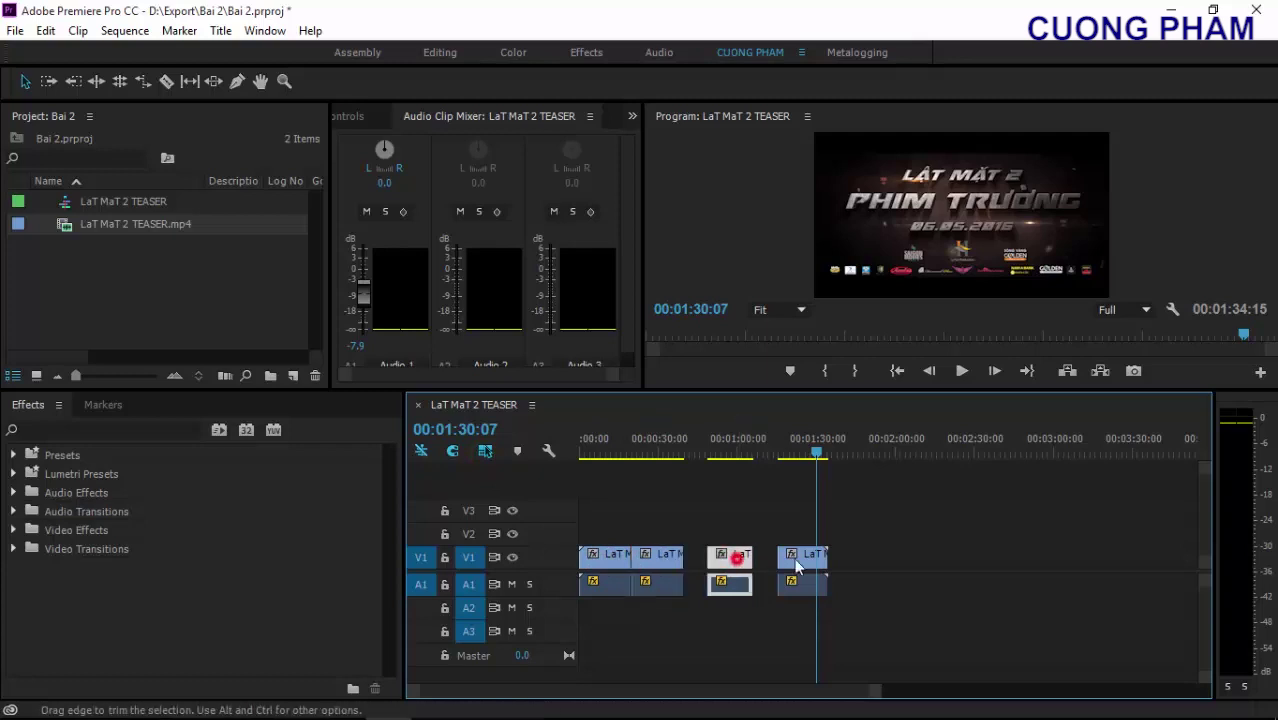
{"action": "left_click", "coordinate": [803, 556]}
{"action": "left_click", "coordinate": [599, 556]}
{"action": "left_click", "coordinate": [650, 556]}
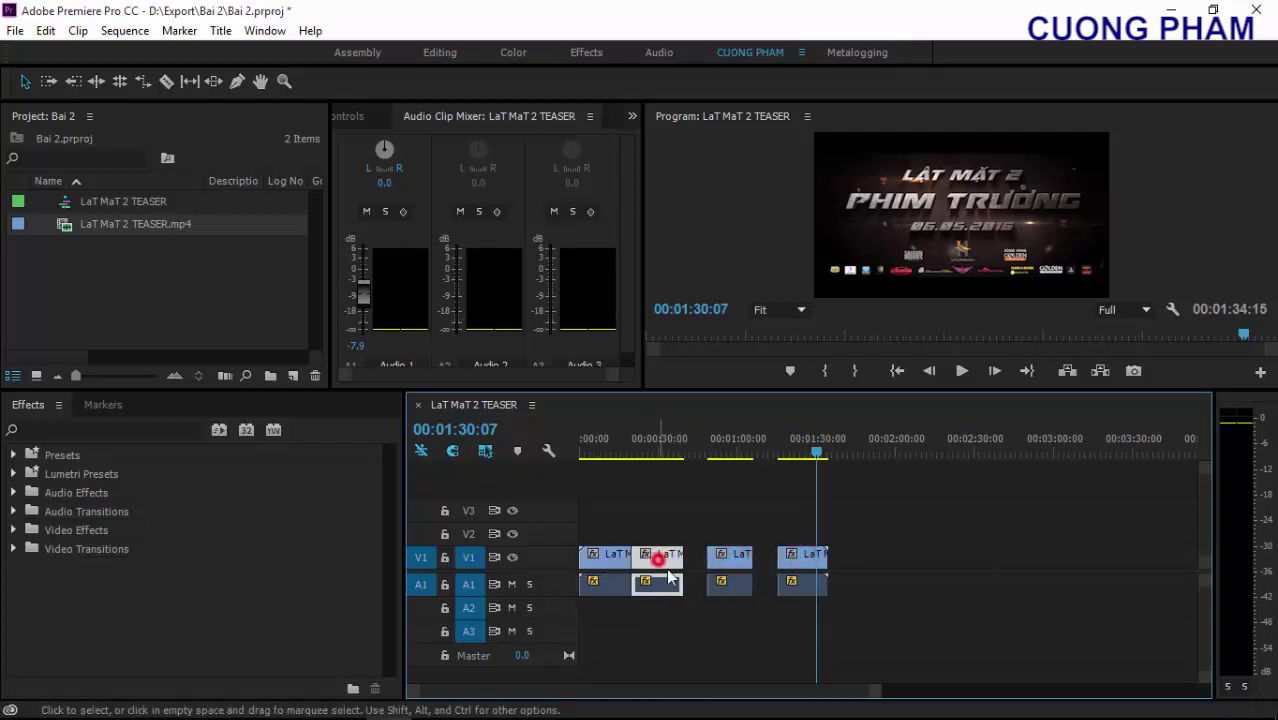
{"action": "left_click", "coordinate": [636, 581]}
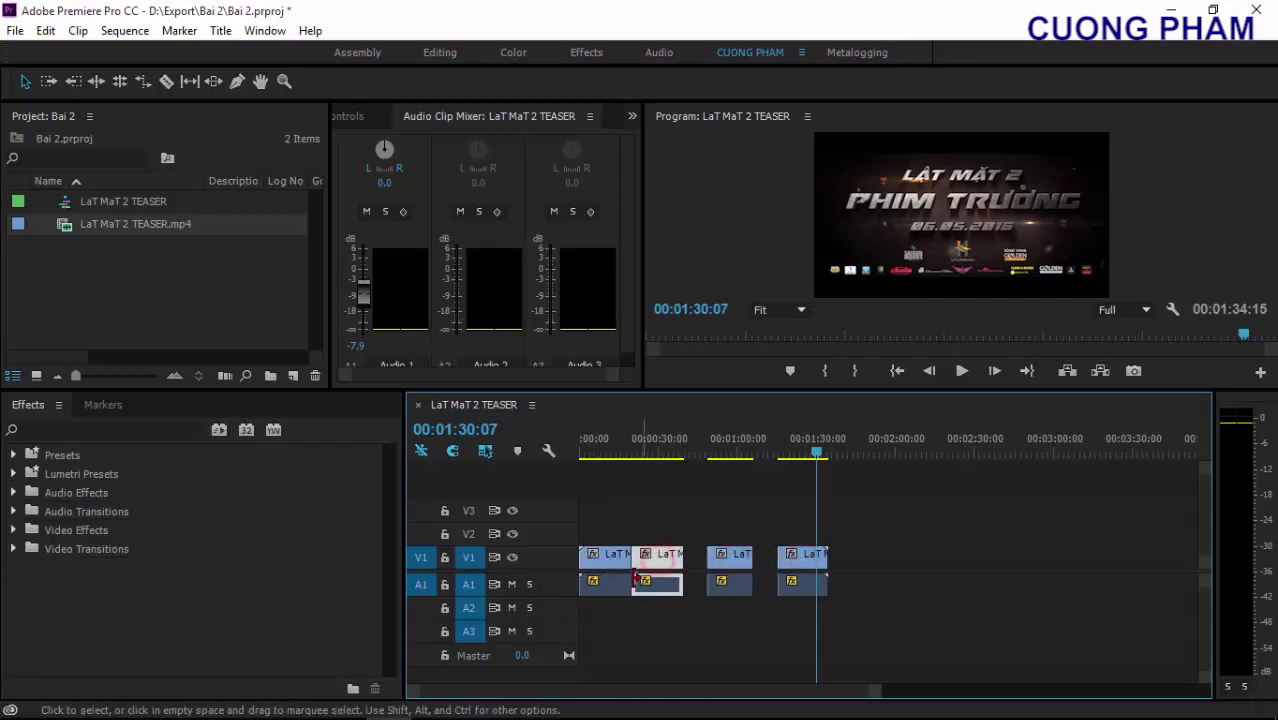
Toggle the V1 track output off and on three times, leaving it on, then mute A1
{"action": "left_click", "coordinate": [512, 558]}
{"action": "left_click", "coordinate": [512, 558]}
{"action": "left_click", "coordinate": [512, 558]}
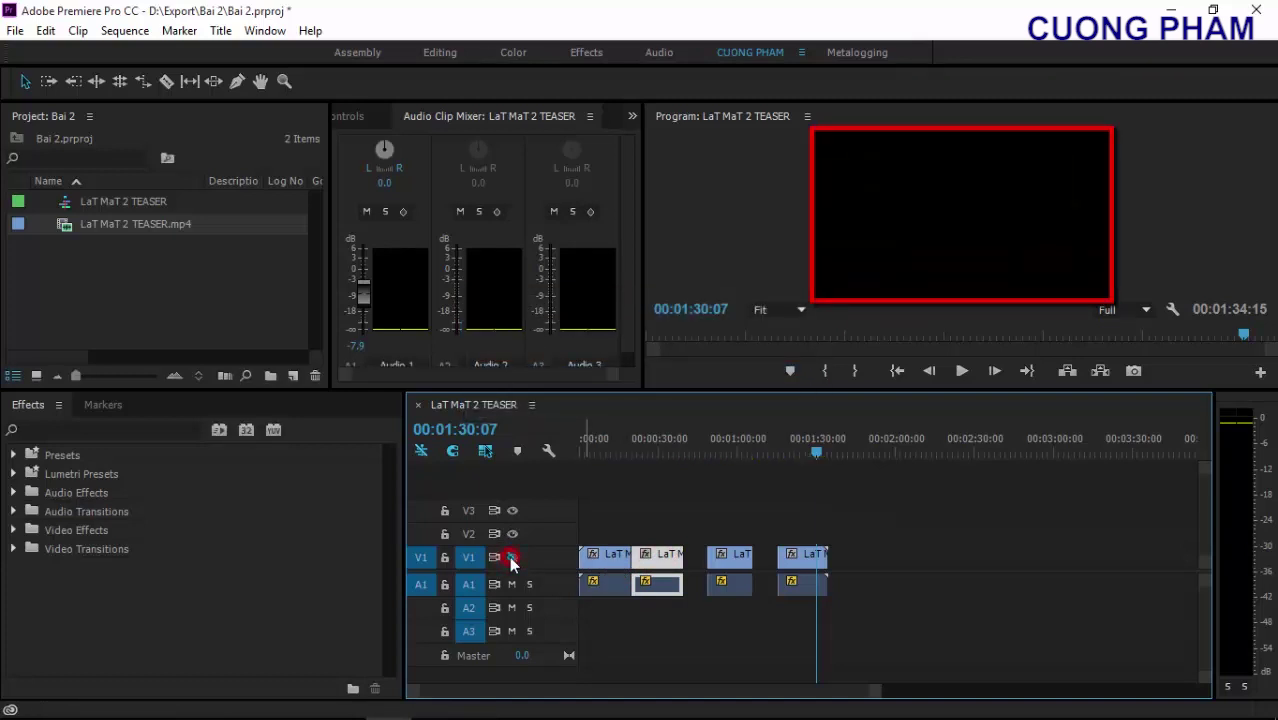
{"action": "left_click", "coordinate": [512, 558]}
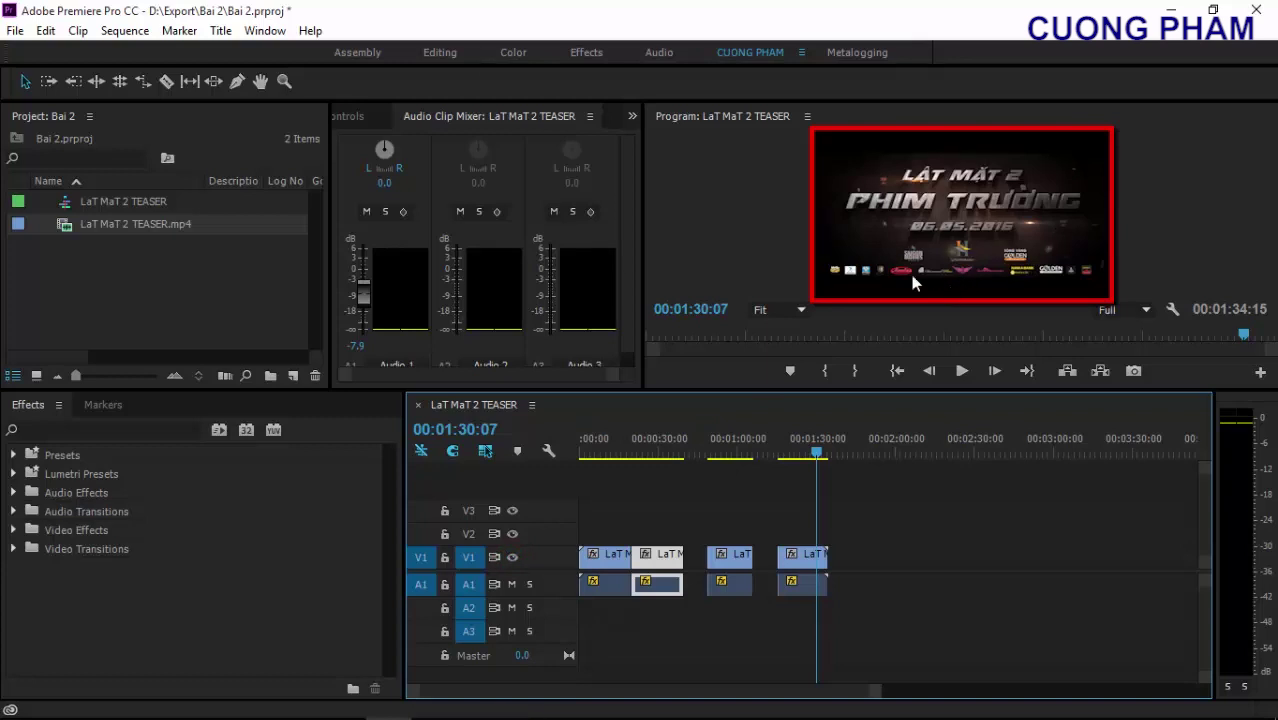
{"action": "left_click", "coordinate": [512, 557]}
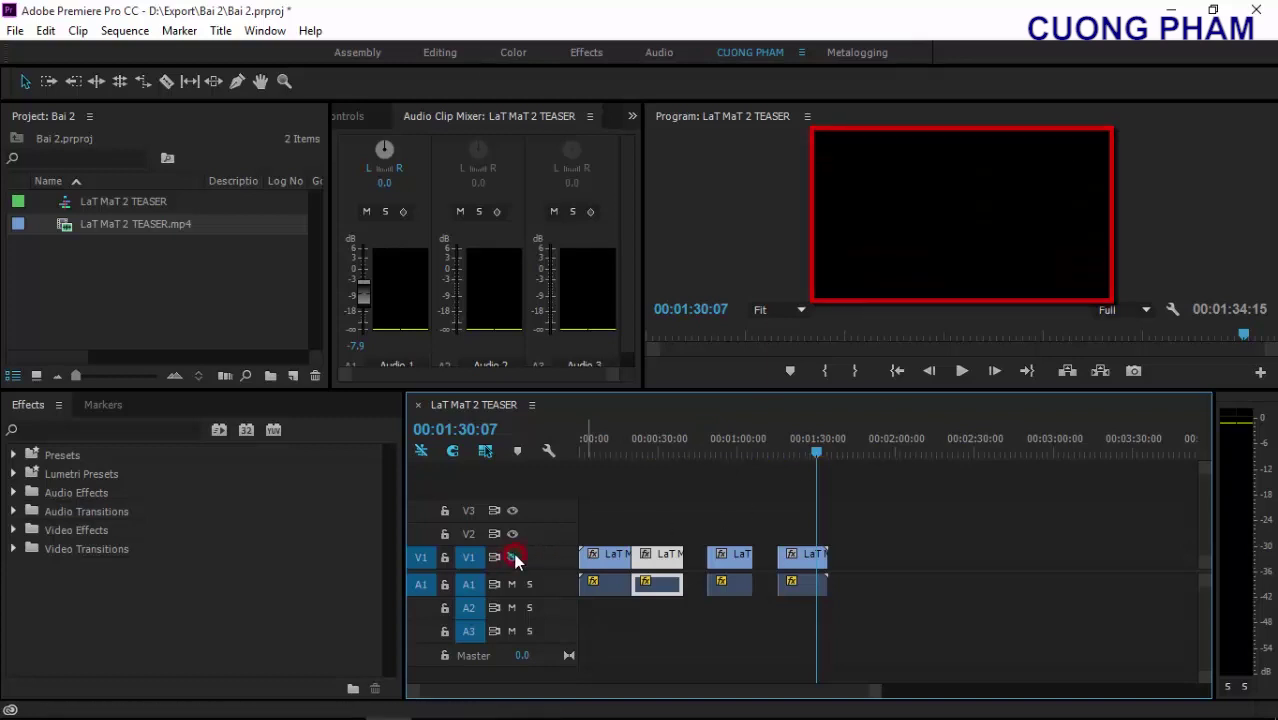
{"action": "left_click", "coordinate": [512, 557]}
{"action": "left_click", "coordinate": [511, 585]}
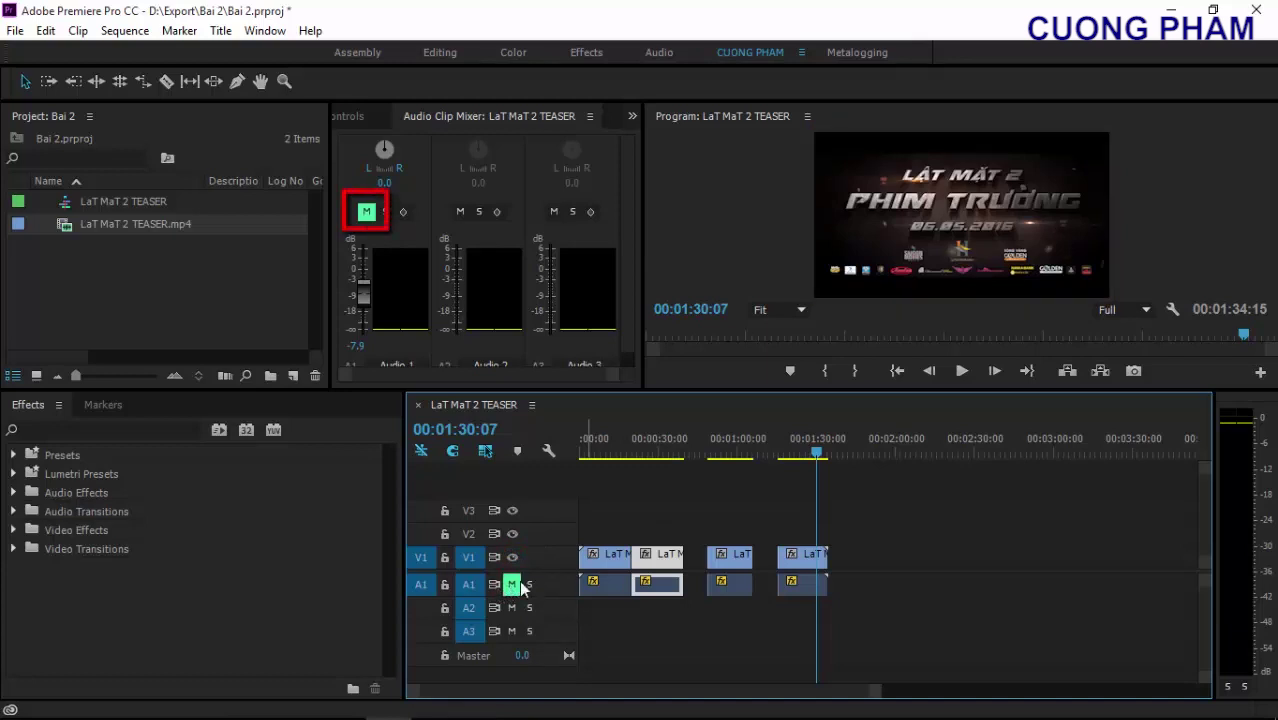
Toggle A1's mute off, on and off again, leaving A1 unmuted
{"action": "left_click", "coordinate": [512, 585]}
{"action": "left_click", "coordinate": [512, 585]}
{"action": "left_click", "coordinate": [512, 585]}
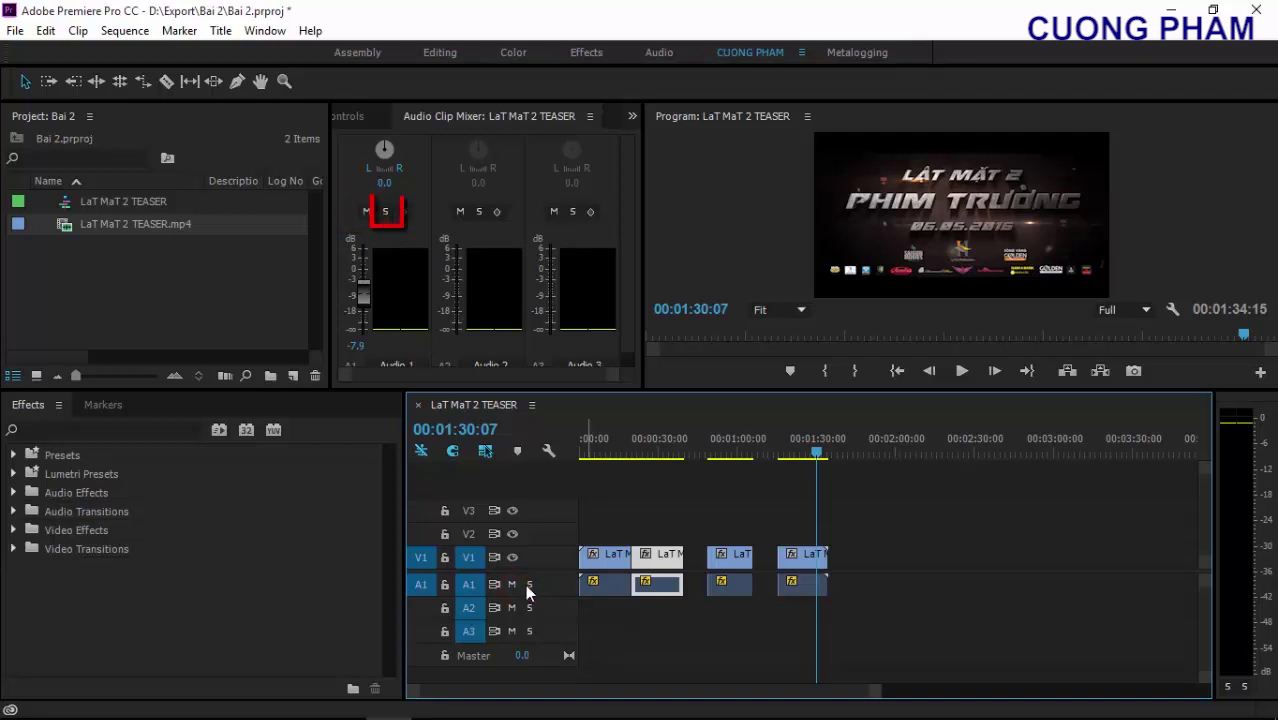
Solo A1 then turn solo off, and mute then unmute A2
{"action": "left_click", "coordinate": [529, 586]}
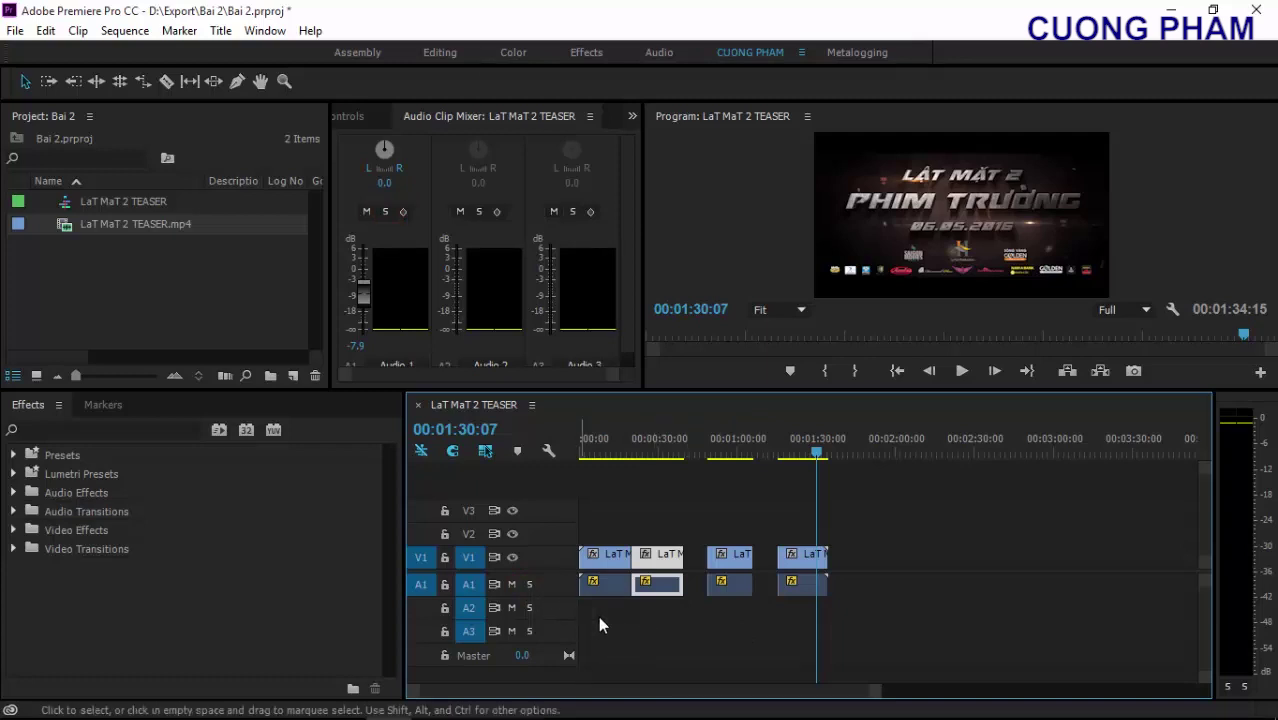
{"action": "left_click", "coordinate": [530, 586]}
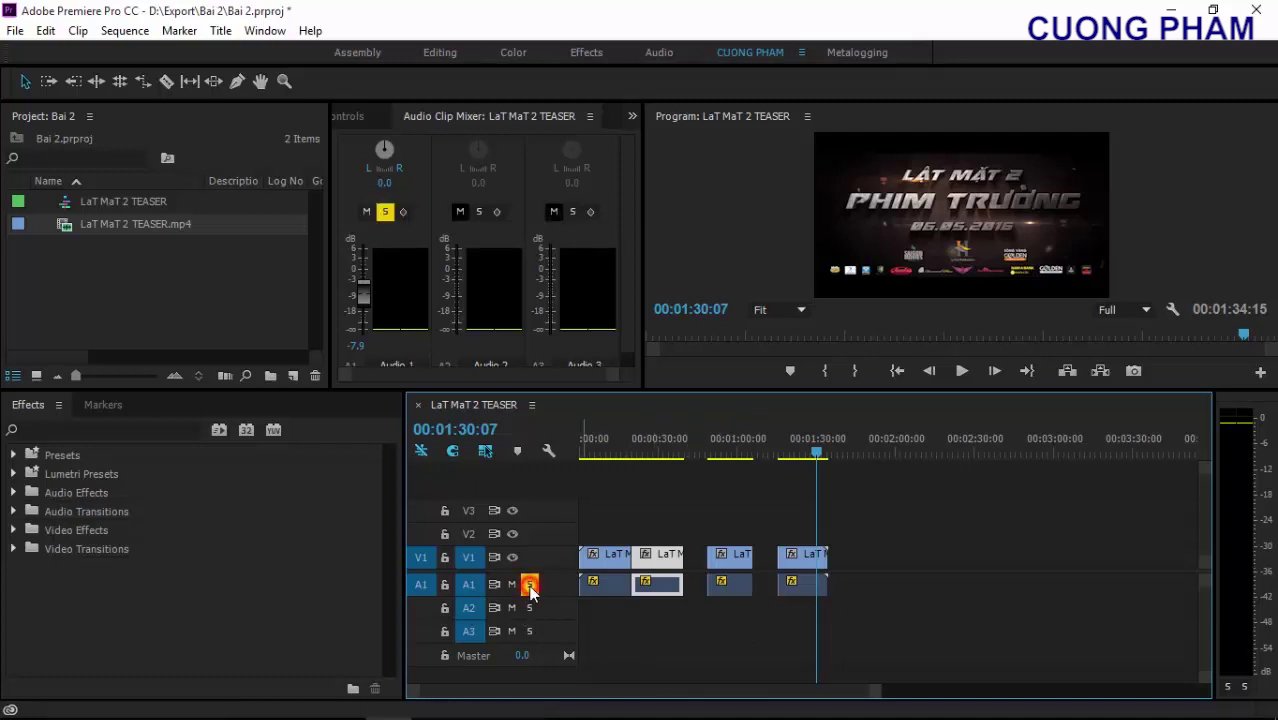
{"action": "left_click", "coordinate": [530, 586]}
{"action": "left_click", "coordinate": [512, 608]}
{"action": "left_click", "coordinate": [512, 608]}
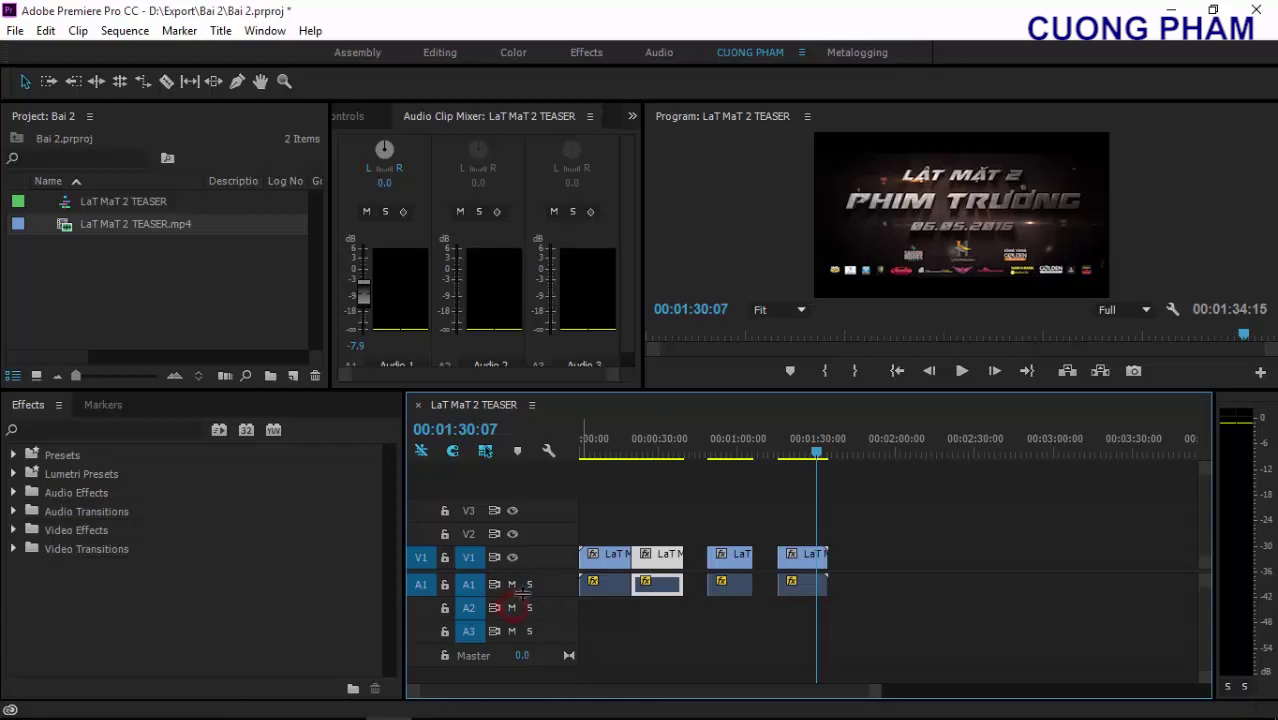
{"action": "left_click", "coordinate": [445, 584]}
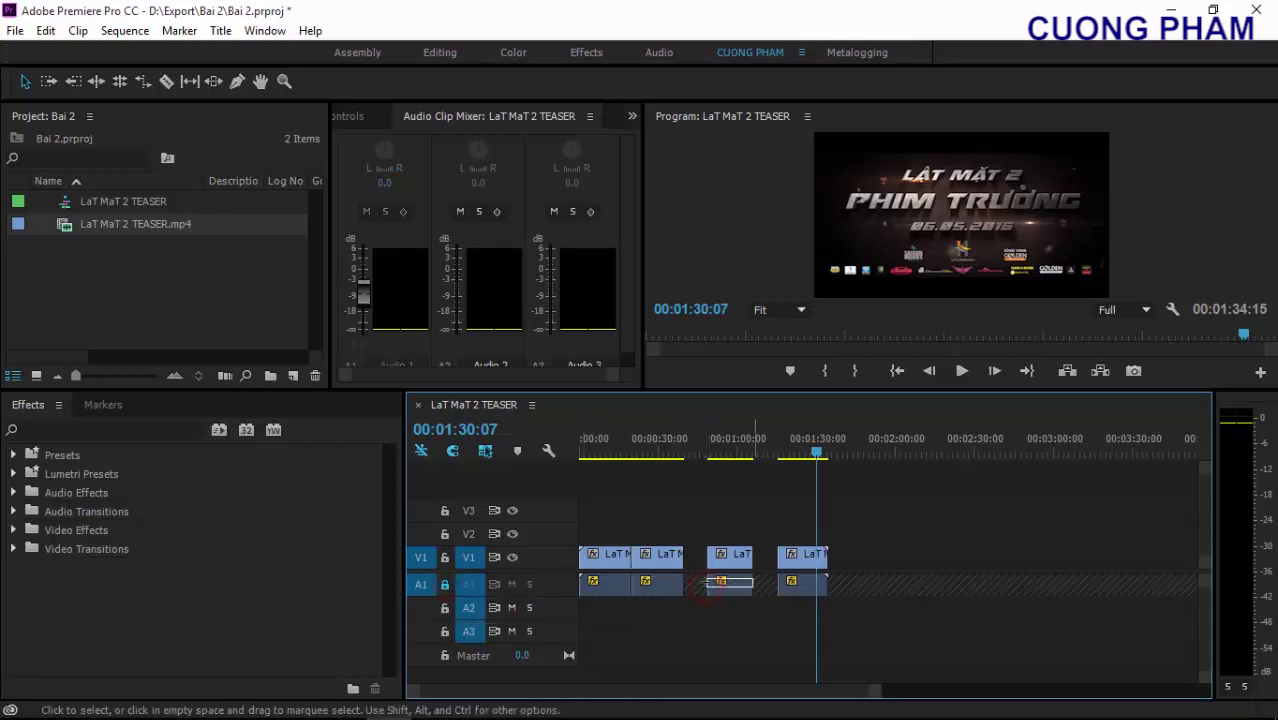
{"action": "left_click_drag", "start_coordinate": [710, 584], "coordinate": [840, 586]}
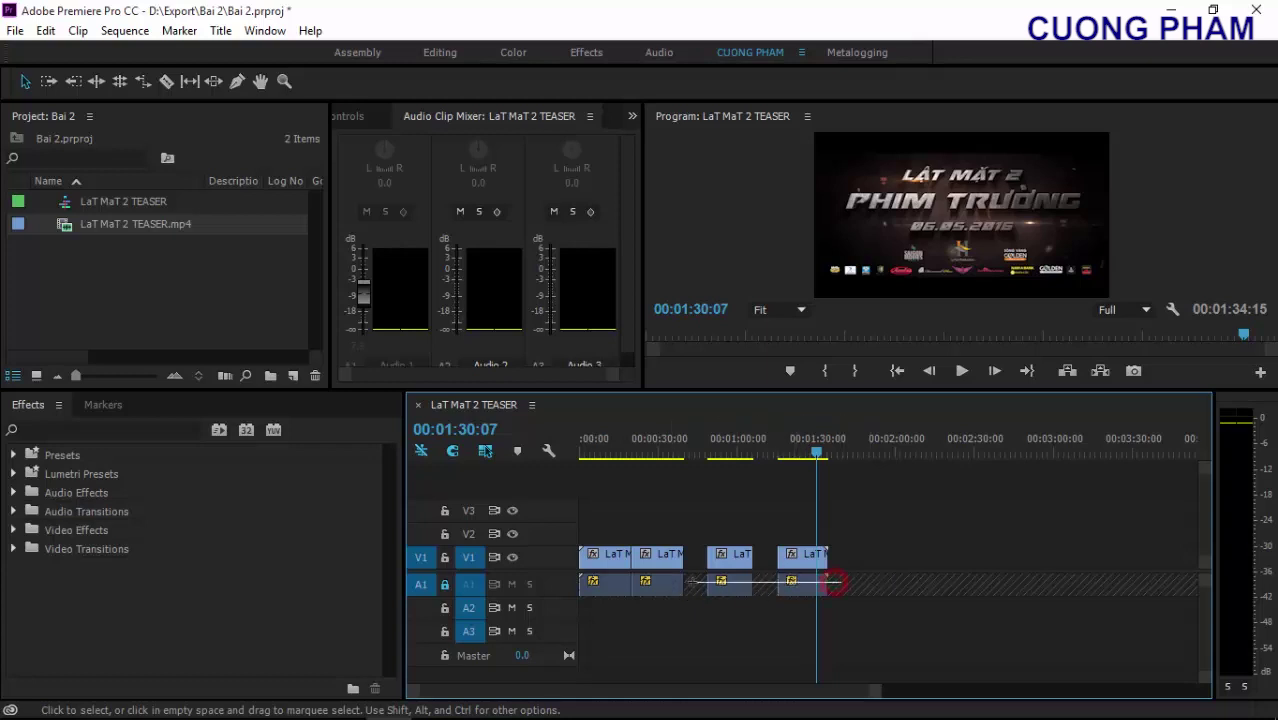
{"action": "left_click", "coordinate": [444, 584]}
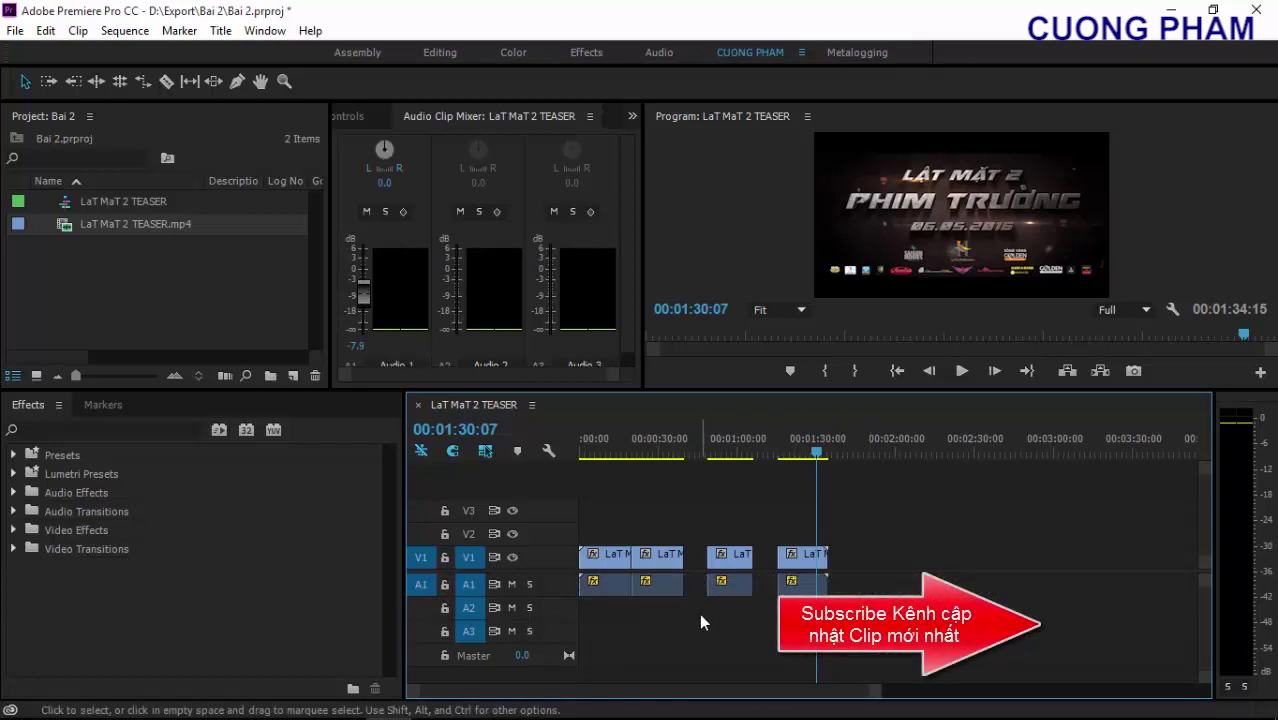